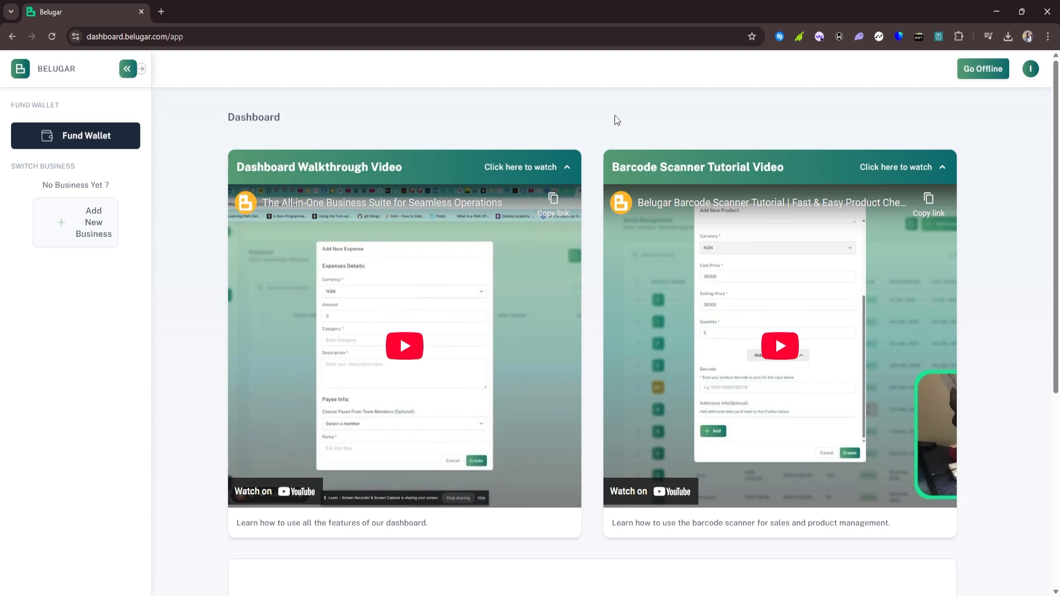
Start a new business and name it John's Tech-Store
{"action": "scroll", "coordinate": [667, 291], "scroll_direction": "down", "scroll_amount": 5}
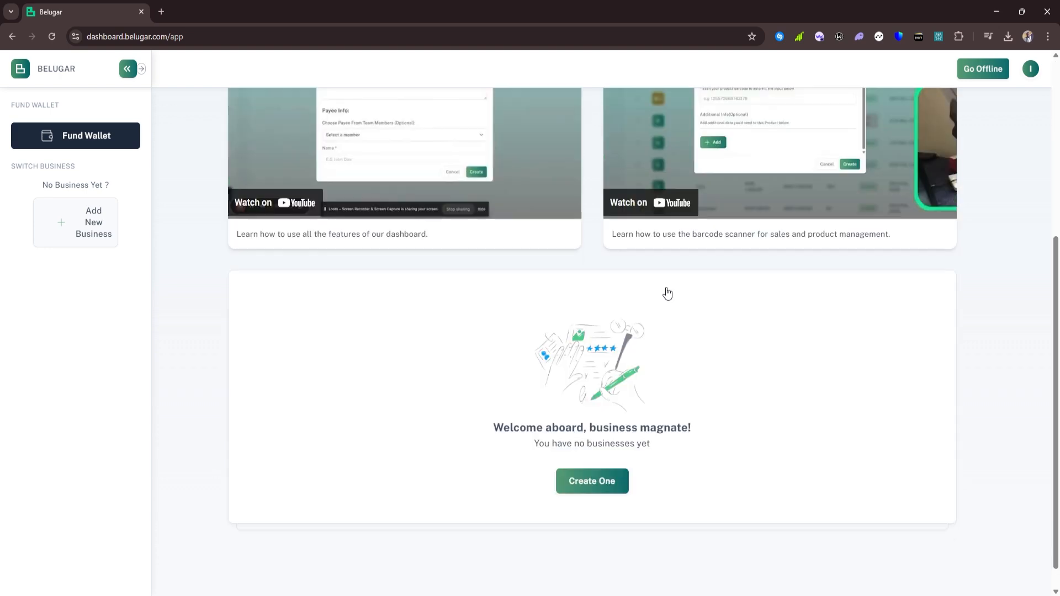
{"action": "scroll", "coordinate": [667, 294], "scroll_direction": "down", "scroll_amount": 1}
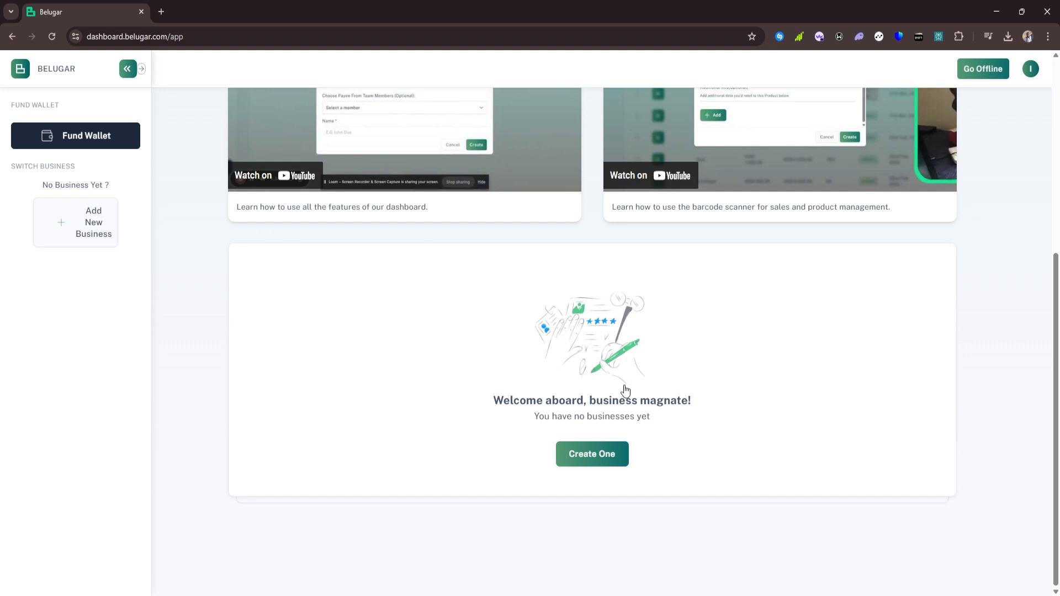
{"action": "left_click", "coordinate": [578, 461]}
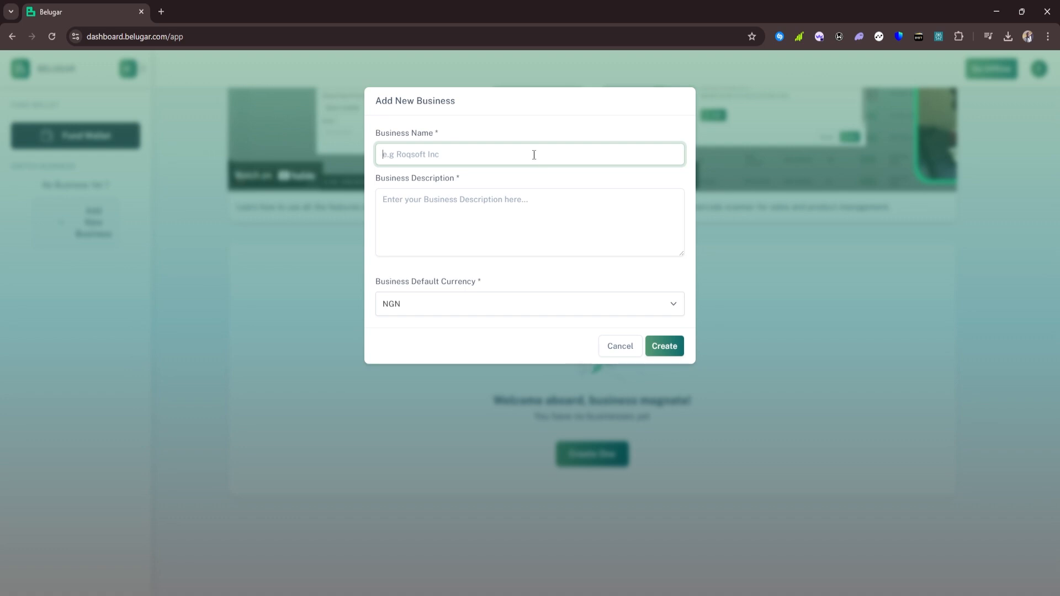
{"action": "type", "text": "John't"}
{"action": "key", "text": "BackSpace"}
{"action": "key", "text": "BackSpace"}
{"action": "type", "text": "S"}
{"action": "key", "text": "BackSpace"}
{"action": "type", "text": "s Tech-Store"}
{"action": "key", "text": "ctrl+a"}
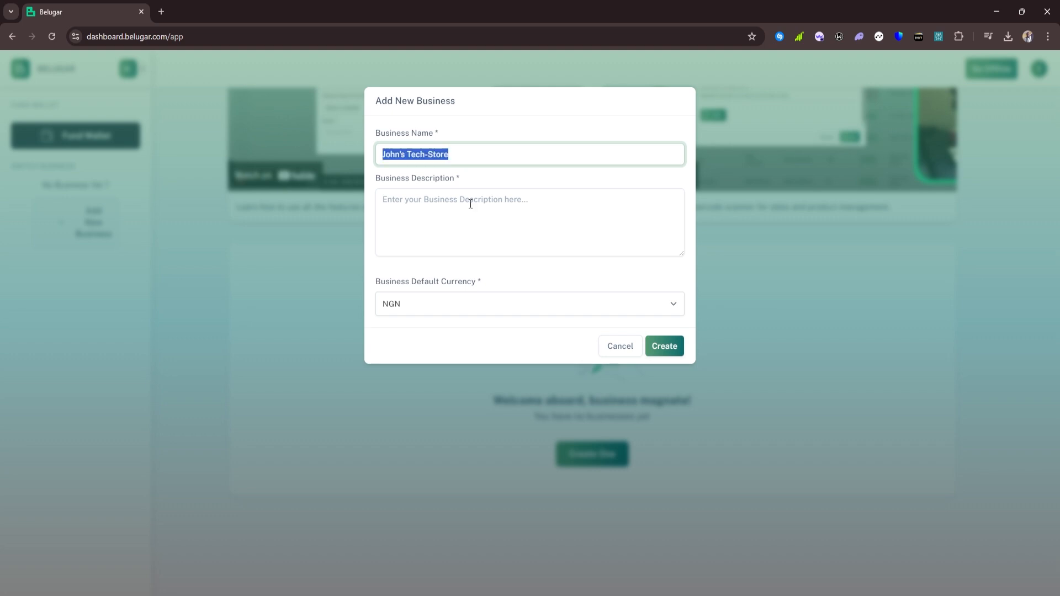
Describe the business as 'John's Tech Store For Phones and Other Electronic Gadgets'
{"action": "left_click", "coordinate": [470, 204]}
{"action": "type", "text": "Apple Macbook Pro 2020"}
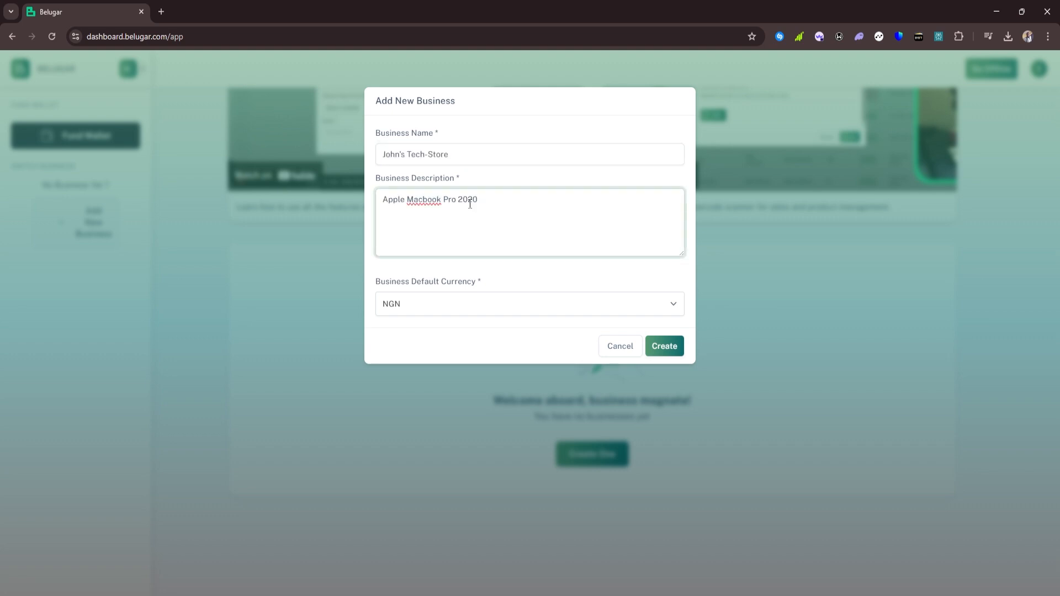
{"action": "key", "text": "ctrl+a"}
{"action": "key", "text": "BackSpace"}
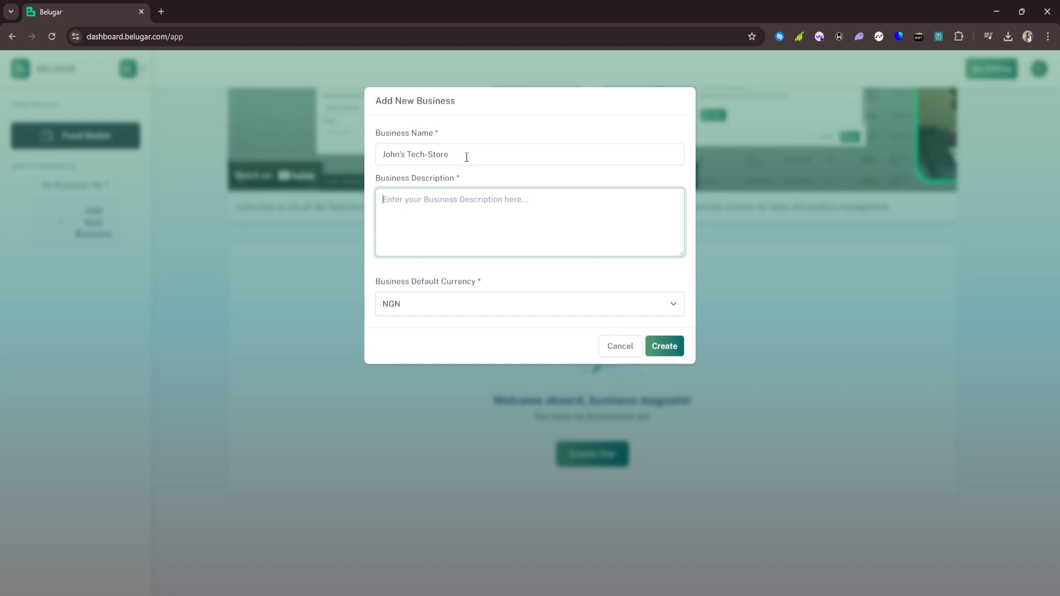
{"action": "left_click_drag", "start_coordinate": [466, 157], "coordinate": [359, 158]}
{"action": "left_click", "coordinate": [406, 202]}
{"action": "type", "text": "John's Tech Store"}
{"action": "type", "text": "For Phones and Other Electro"}
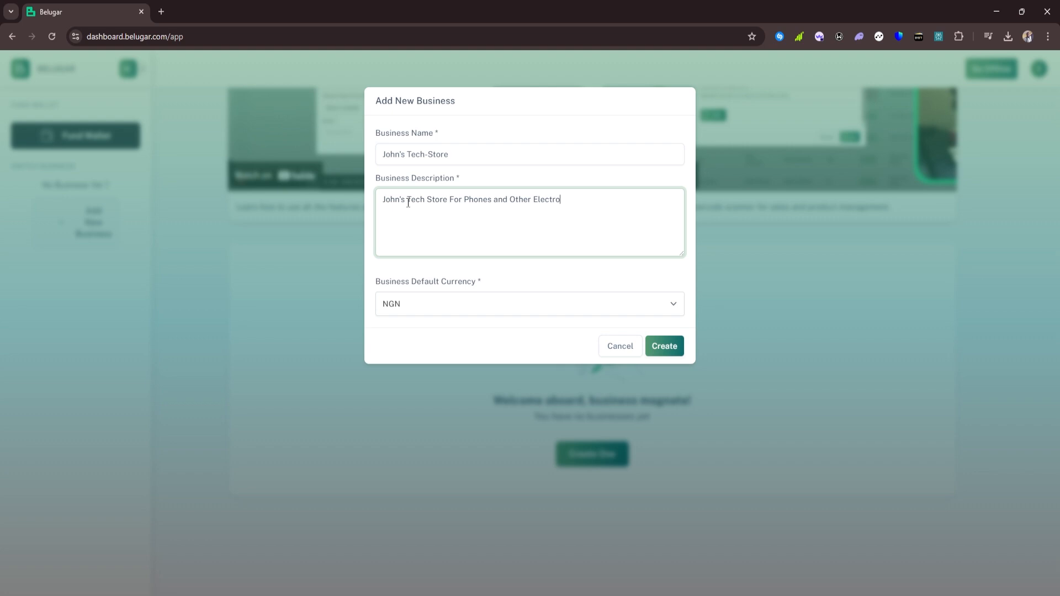
{"action": "type", "text": "nic Gadgets"}
Keep NGN as the business currency
{"action": "left_click", "coordinate": [495, 299]}
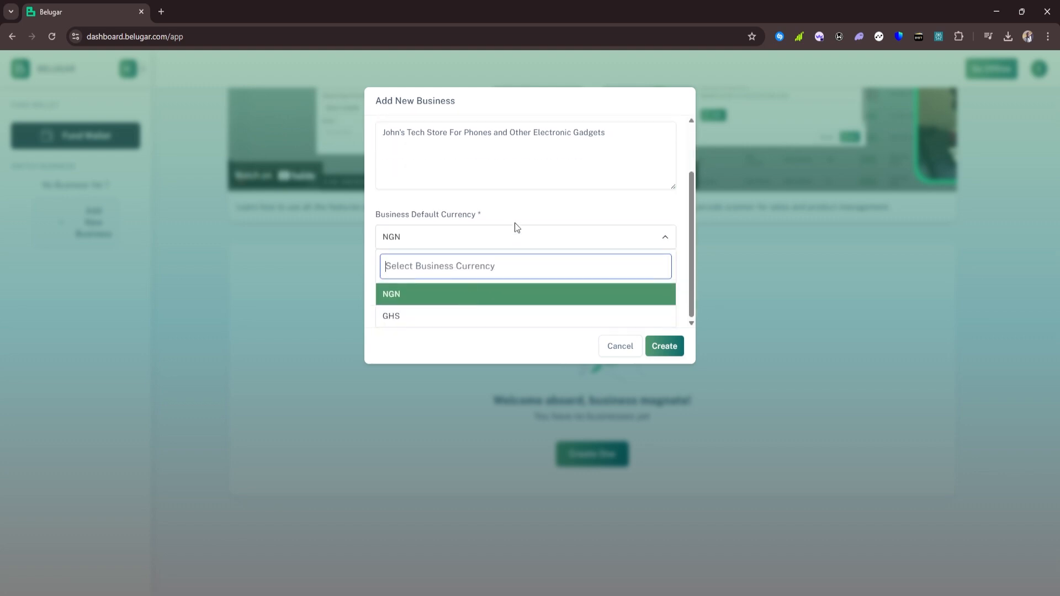
{"action": "left_click", "coordinate": [486, 294]}
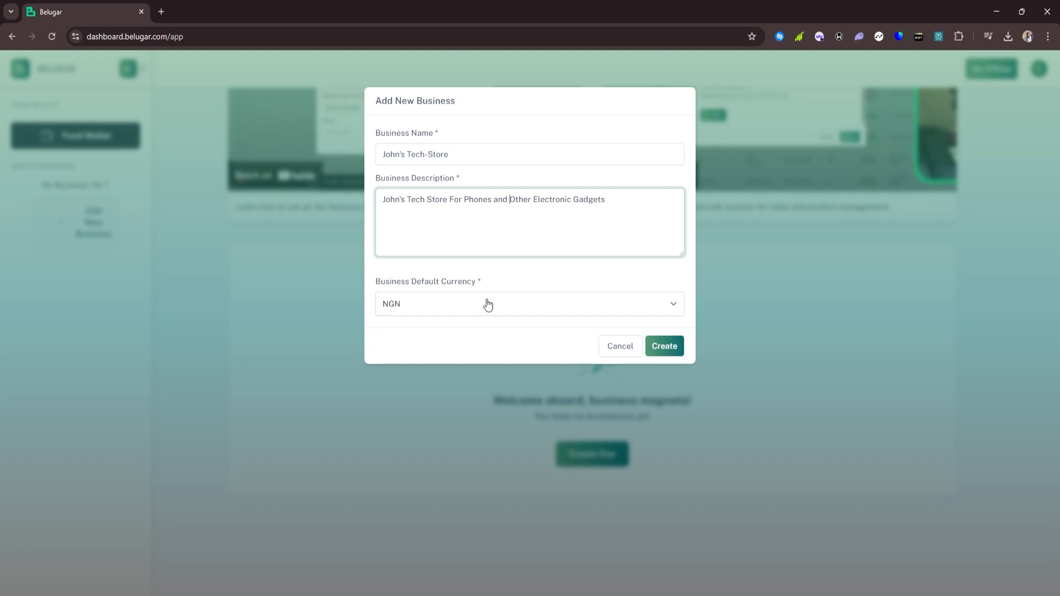
{"action": "left_click", "coordinate": [488, 304]}
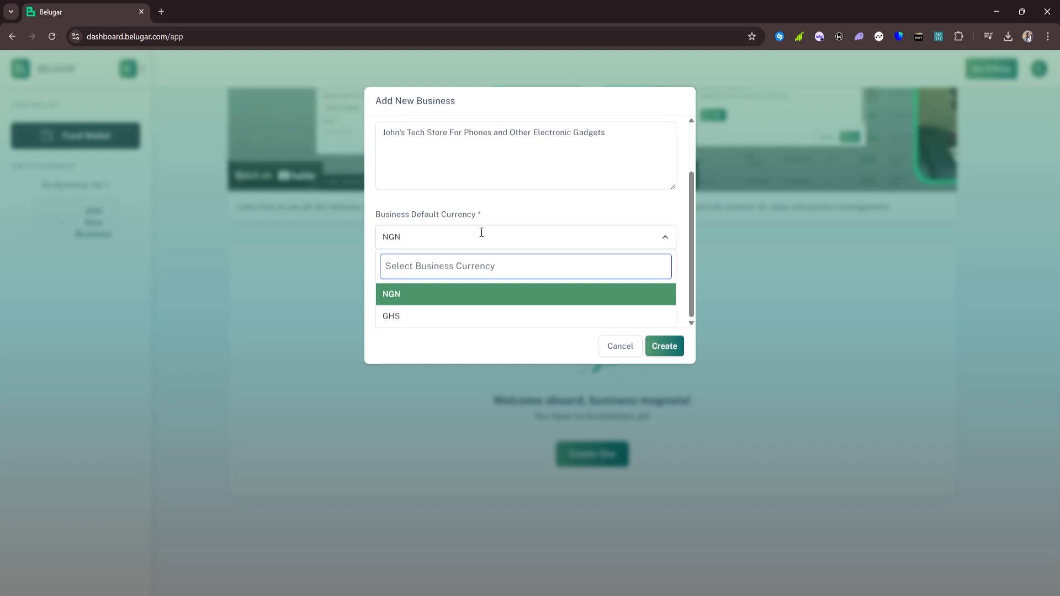
{"action": "left_click", "coordinate": [480, 294]}
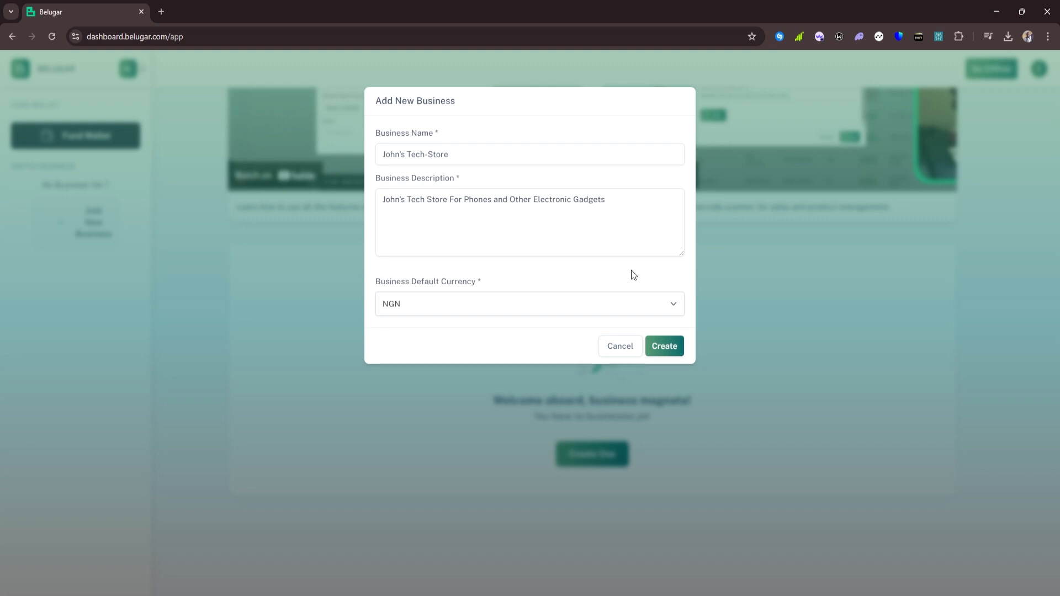
Create John's Tech-Store and follow the Enabled Apps notice to Enable Apps Now
{"action": "left_click", "coordinate": [656, 345]}
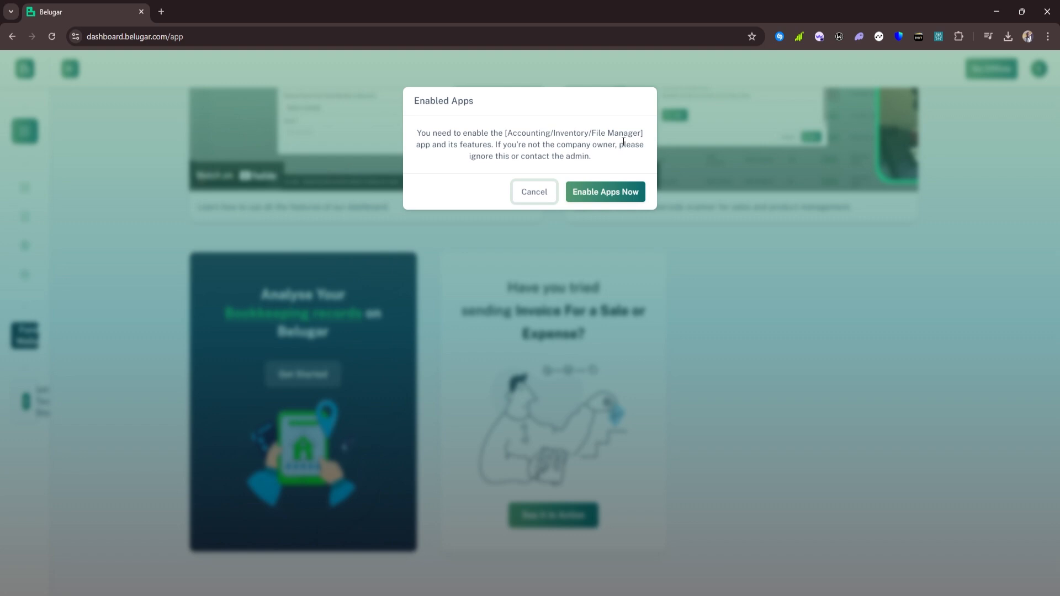
{"action": "left_click_drag", "start_coordinate": [620, 146], "coordinate": [638, 158]}
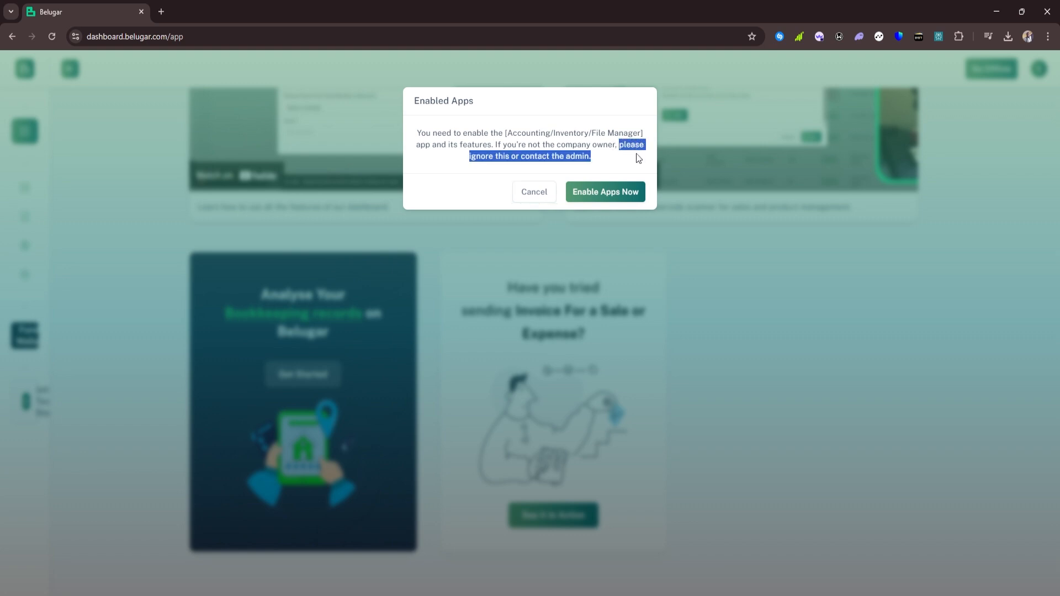
{"action": "left_click", "coordinate": [608, 159]}
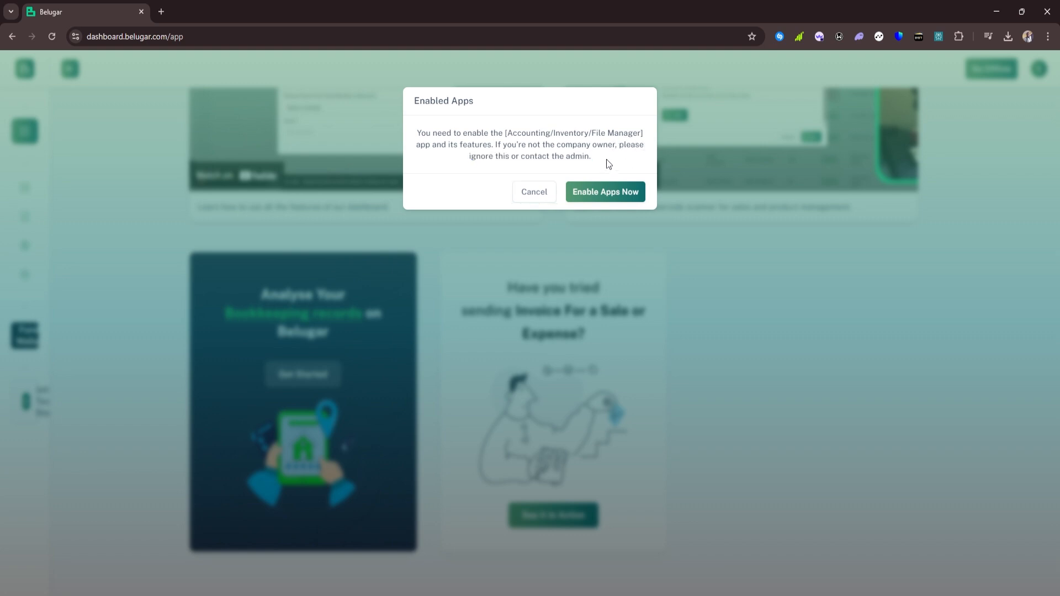
{"action": "left_click", "coordinate": [606, 193]}
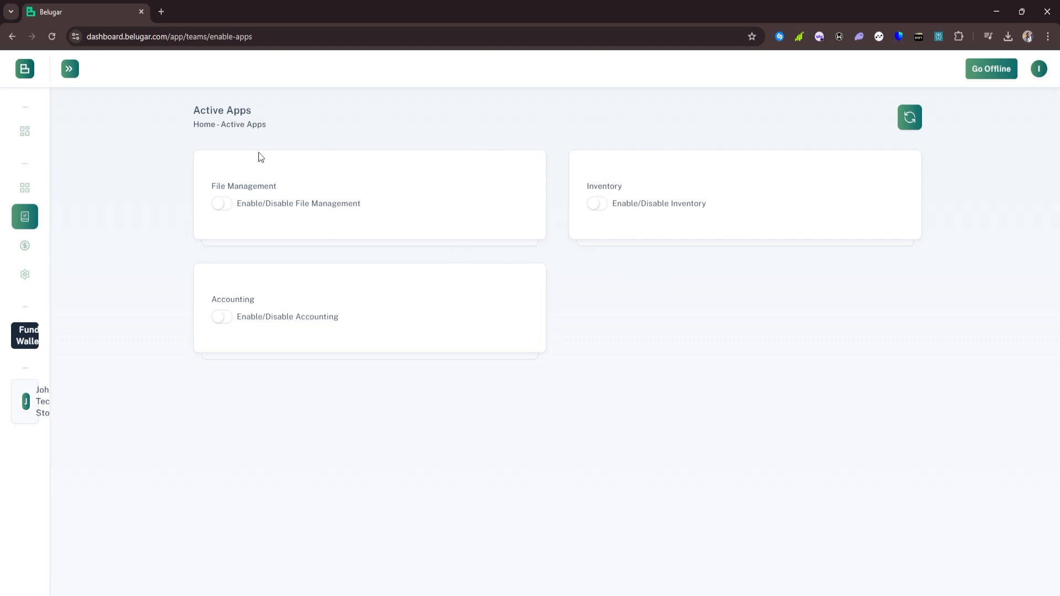
Turn on the Accounting and Inventory apps, leaving File Management off
{"action": "left_click", "coordinate": [224, 320]}
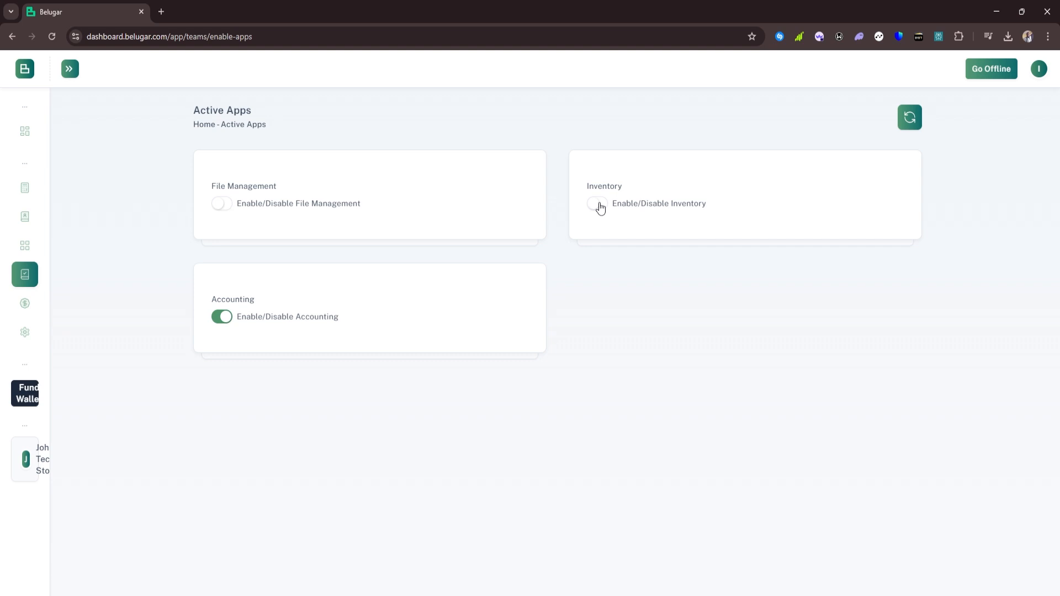
{"action": "left_click", "coordinate": [599, 204]}
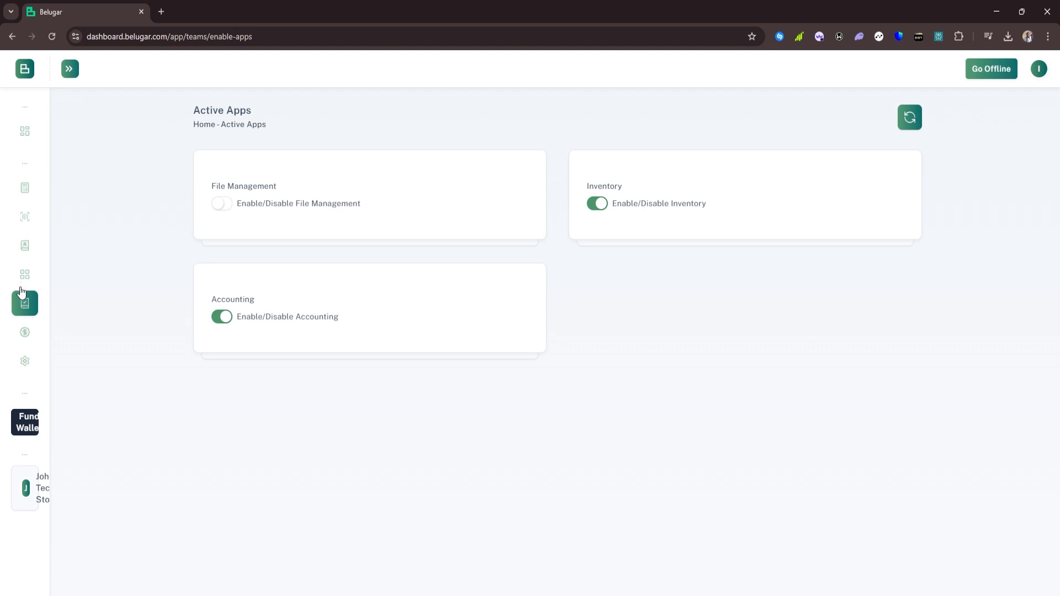
{"action": "left_click", "coordinate": [70, 70]}
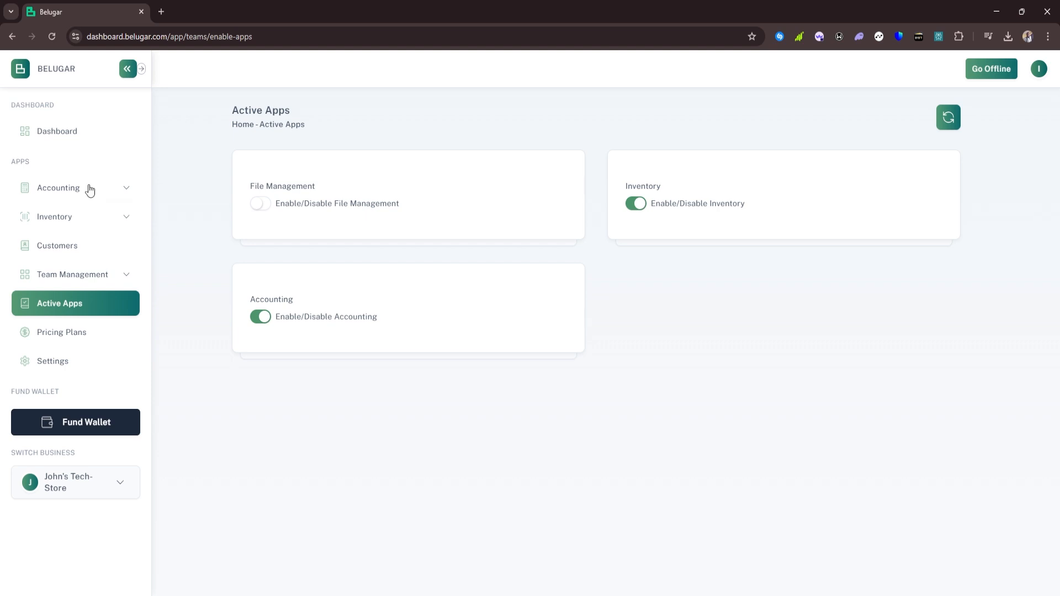
{"action": "left_click", "coordinate": [87, 189]}
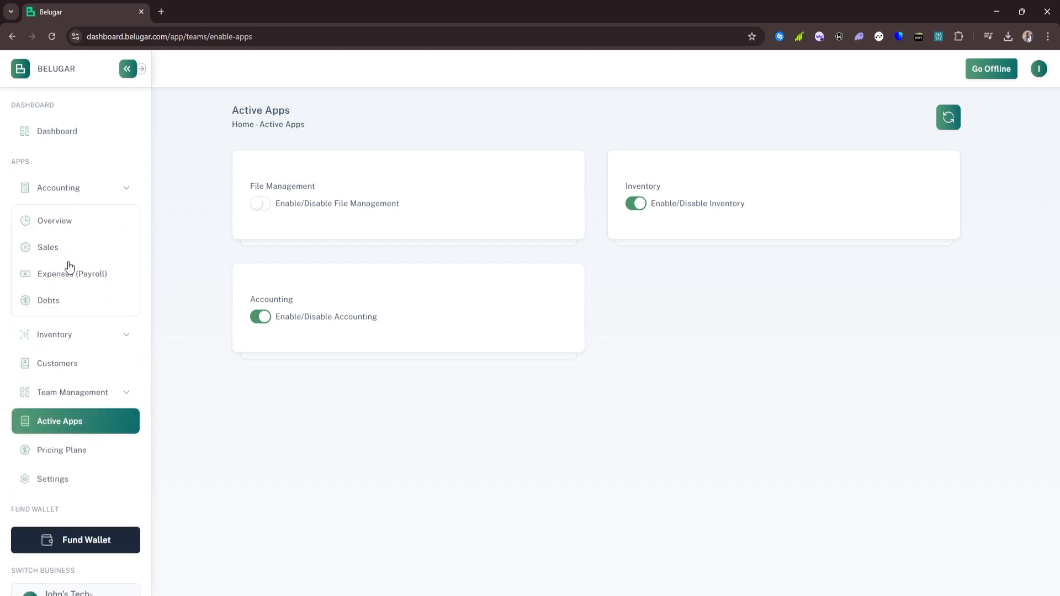
{"action": "left_click", "coordinate": [97, 192]}
{"action": "left_click", "coordinate": [93, 217]}
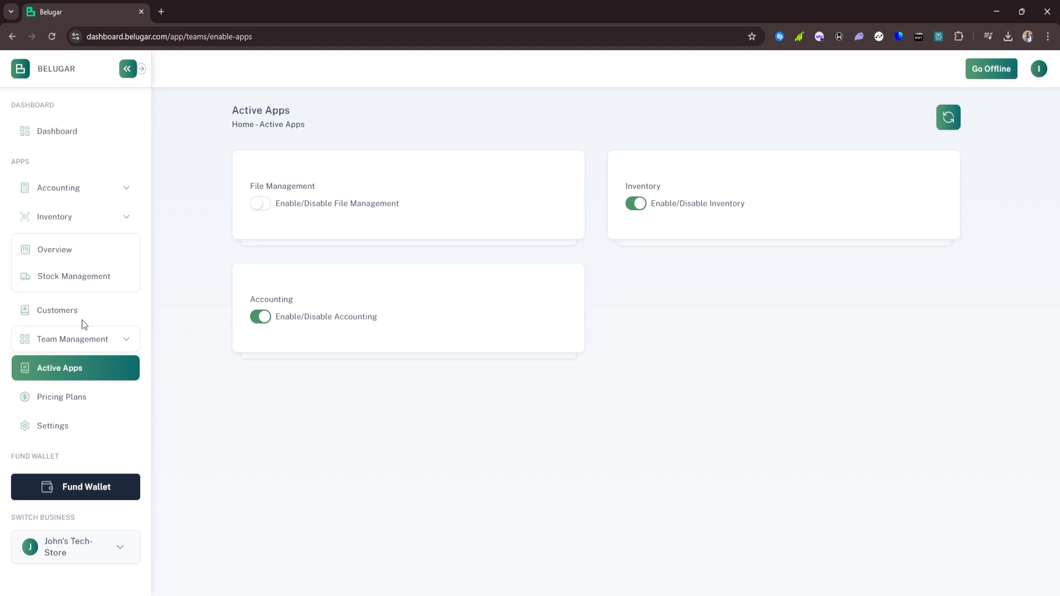
{"action": "left_click", "coordinate": [108, 221]}
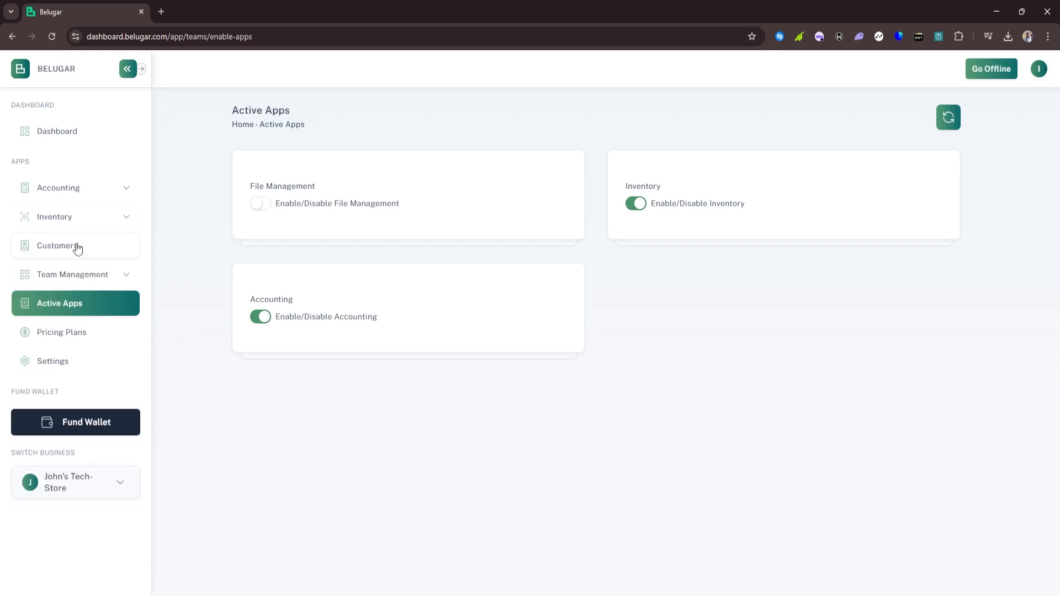
{"action": "left_click", "coordinate": [76, 276]}
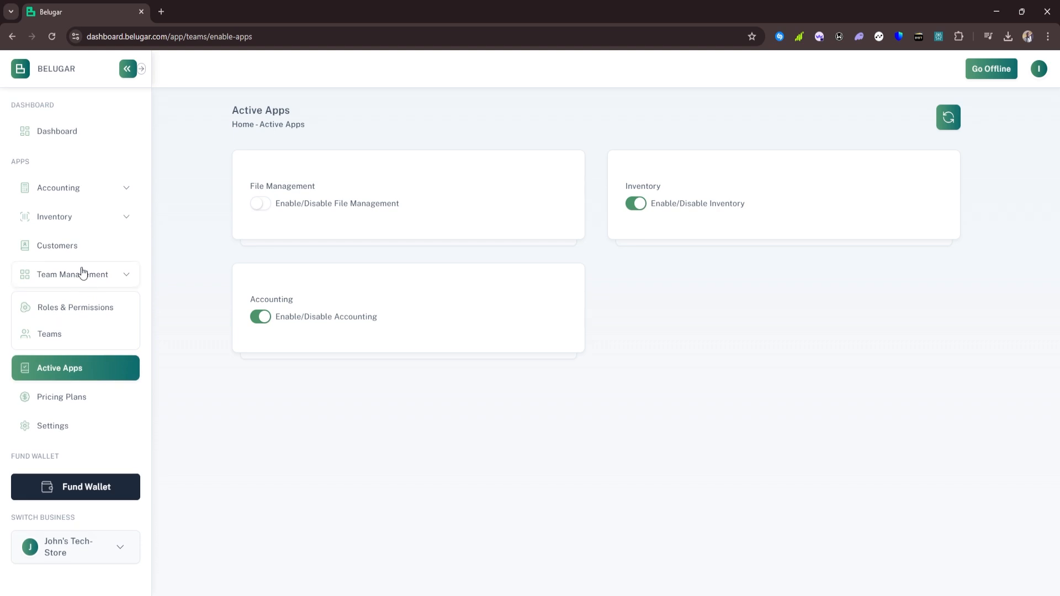
{"action": "left_click", "coordinate": [82, 275]}
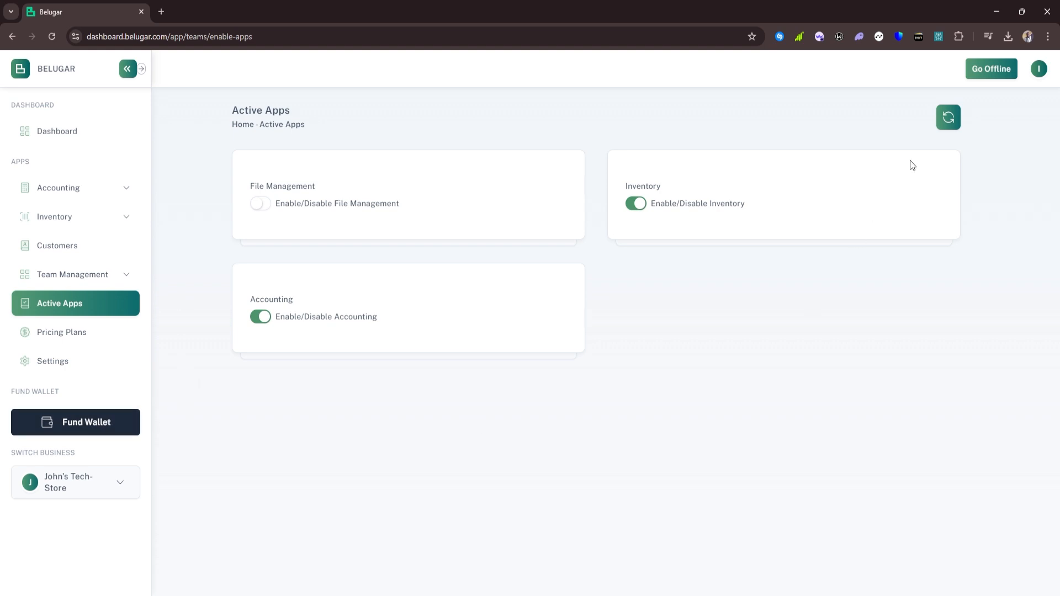
Request a NGN 2000 wallet top-up paid through Paystack
{"action": "left_click", "coordinate": [1039, 69]}
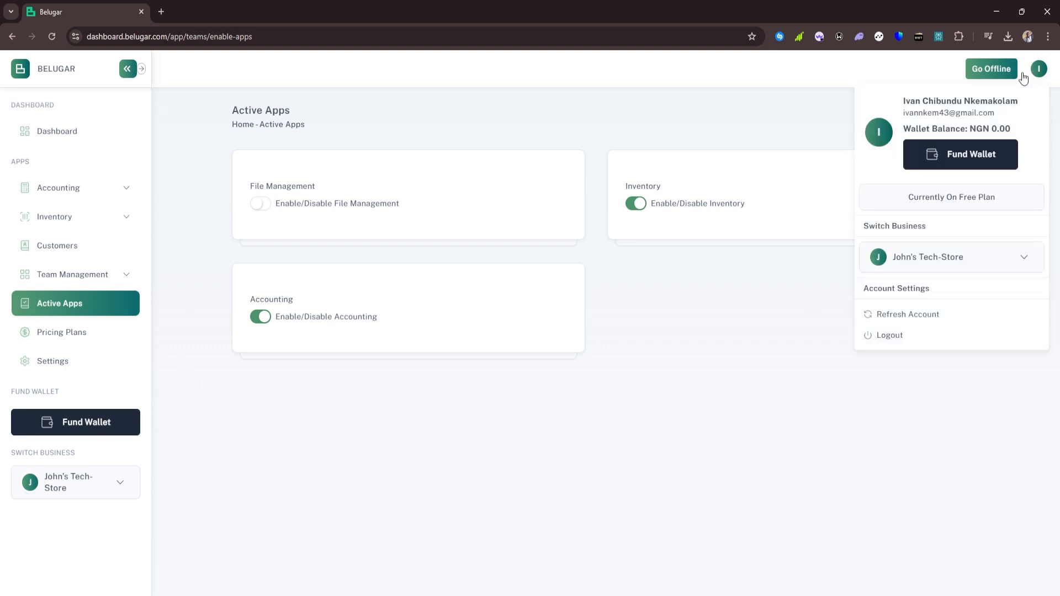
{"action": "left_click", "coordinate": [957, 157]}
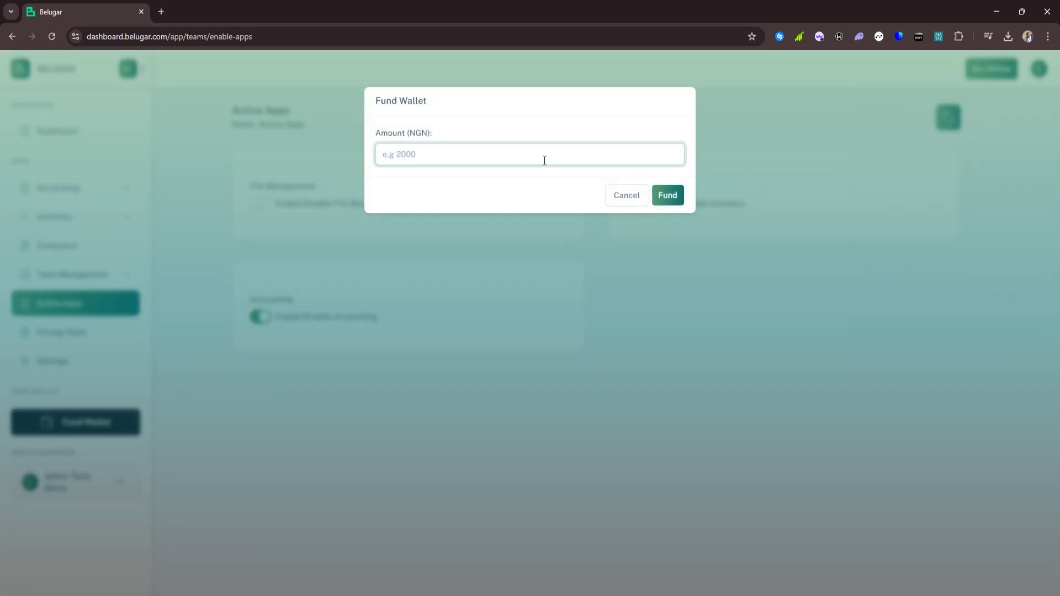
{"action": "type", "text": "2000"}
{"action": "left_click", "coordinate": [668, 196]}
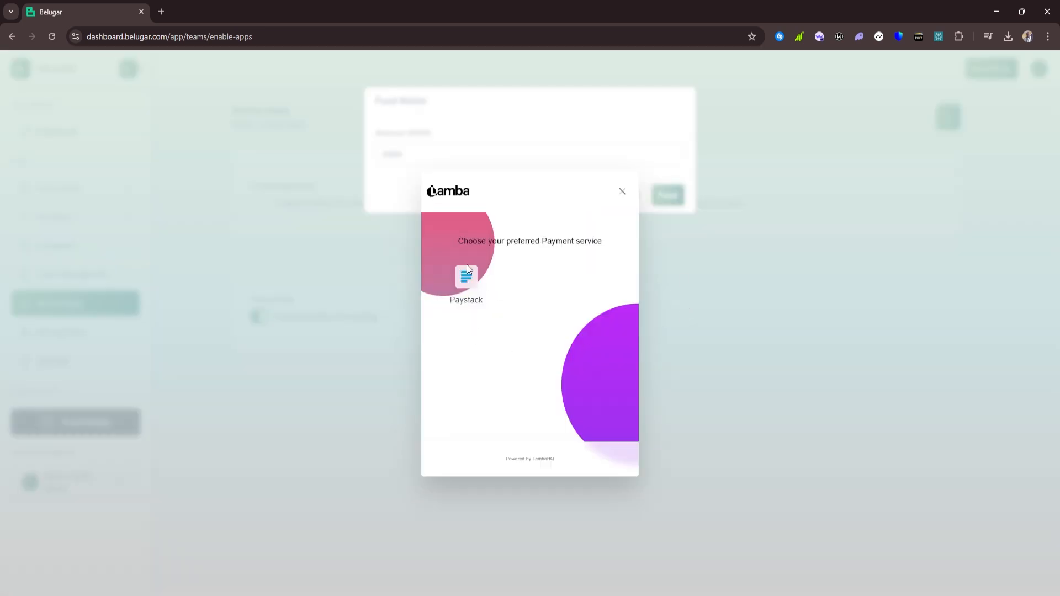
{"action": "left_click", "coordinate": [467, 279]}
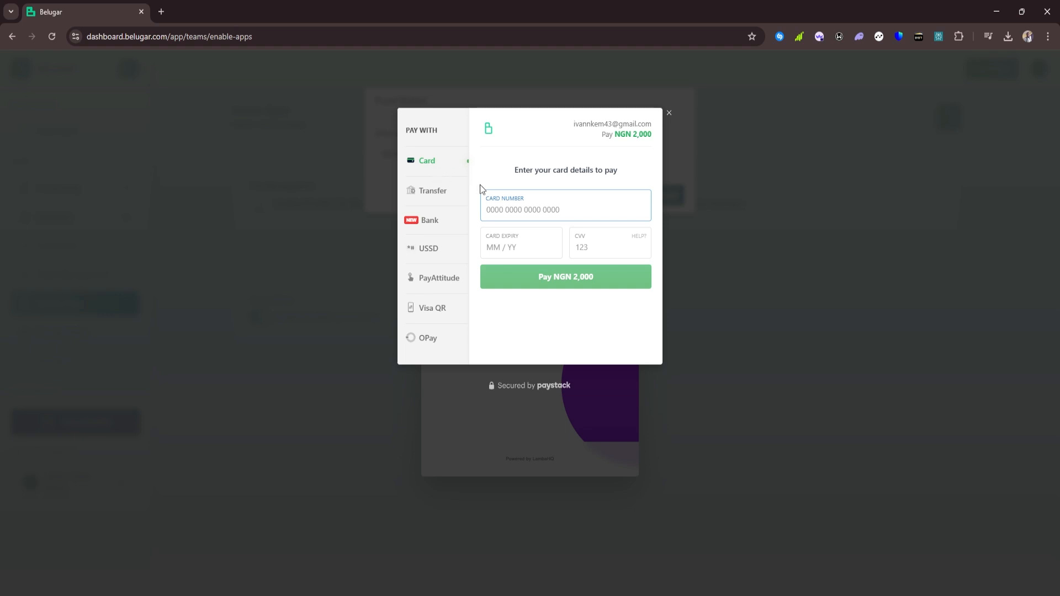
Complete the Paystack payment by bank transfer and check the NGN 2,000.00 balance
{"action": "left_click", "coordinate": [433, 190]}
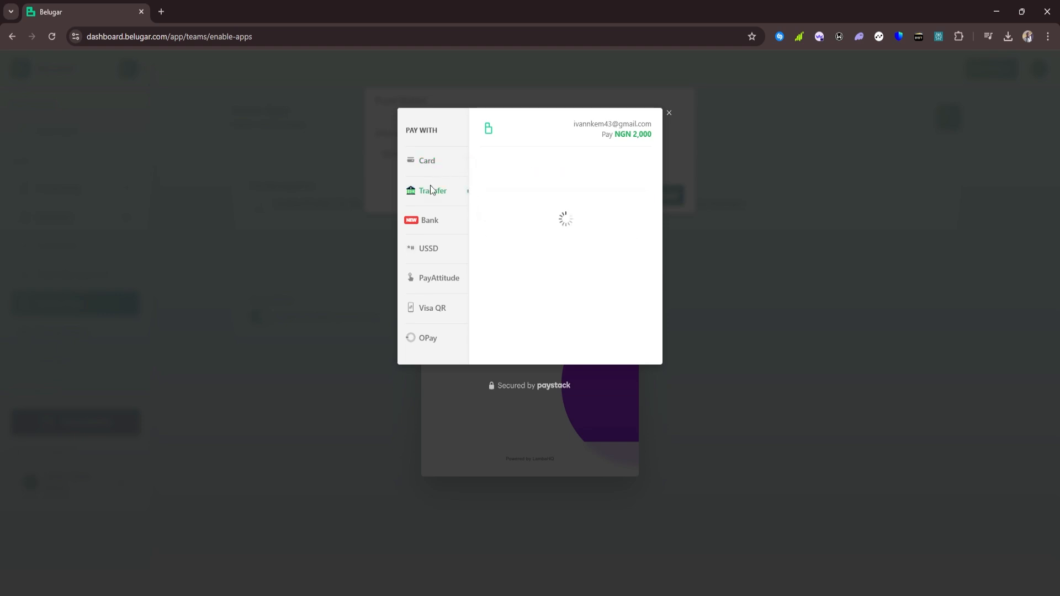
{"action": "left_click", "coordinate": [433, 247]}
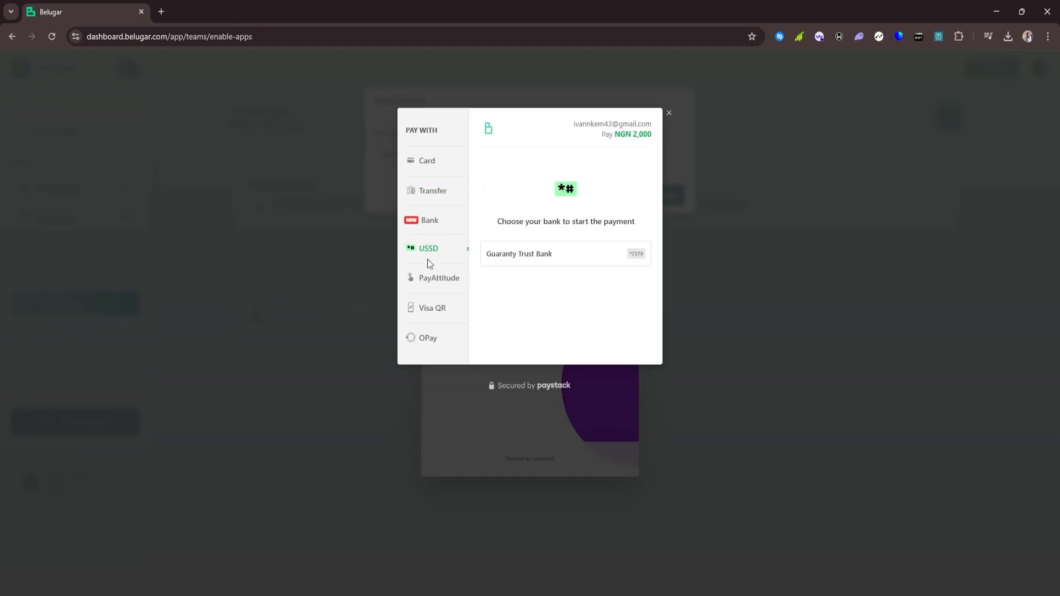
{"action": "left_click", "coordinate": [426, 307]}
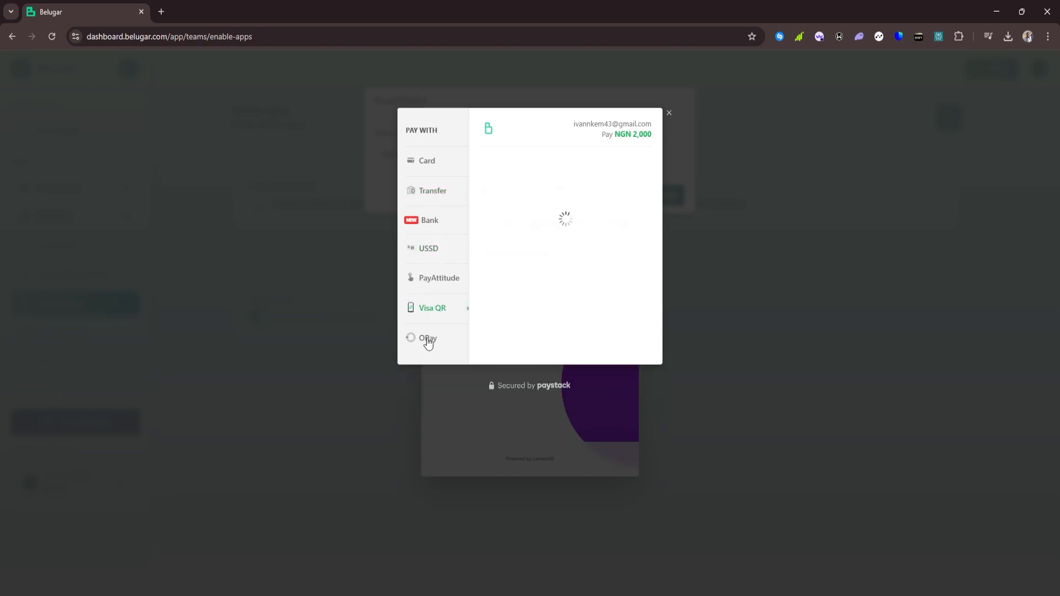
{"action": "left_click", "coordinate": [428, 339]}
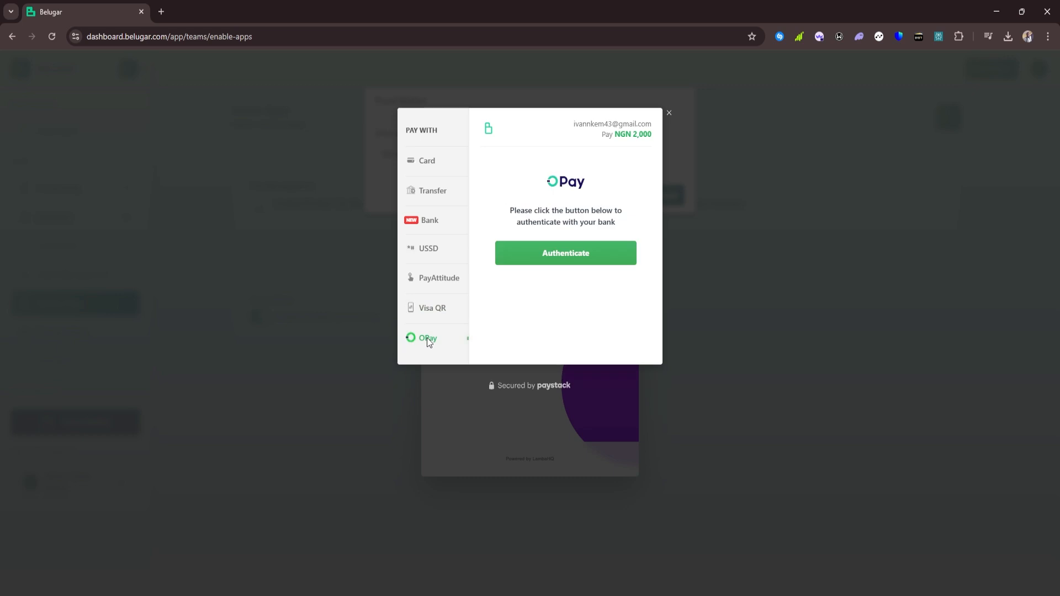
{"action": "left_click", "coordinate": [432, 191]}
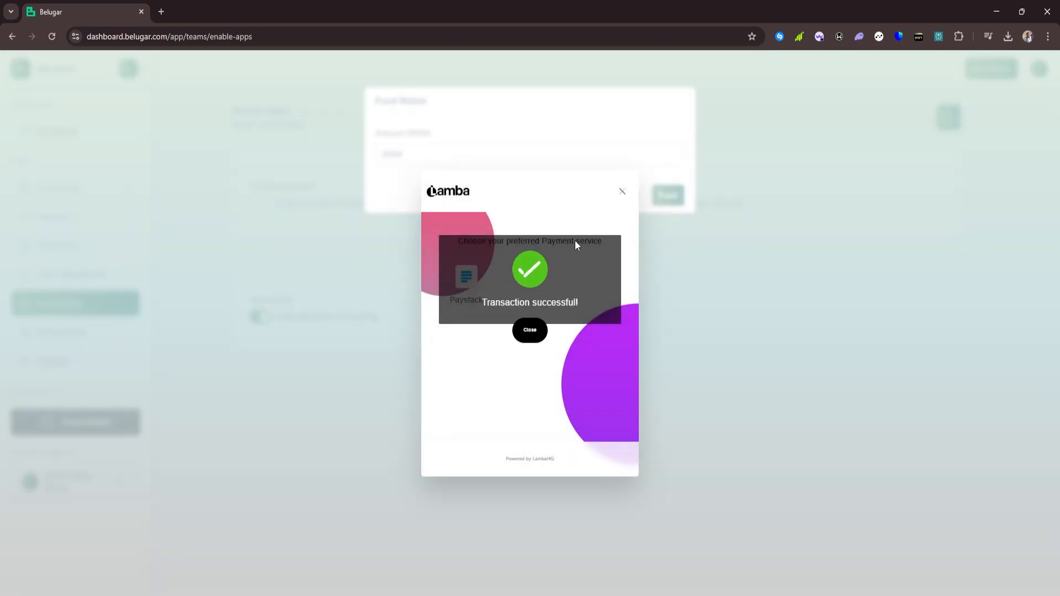
{"action": "left_click", "coordinate": [623, 192]}
{"action": "left_click", "coordinate": [624, 194]}
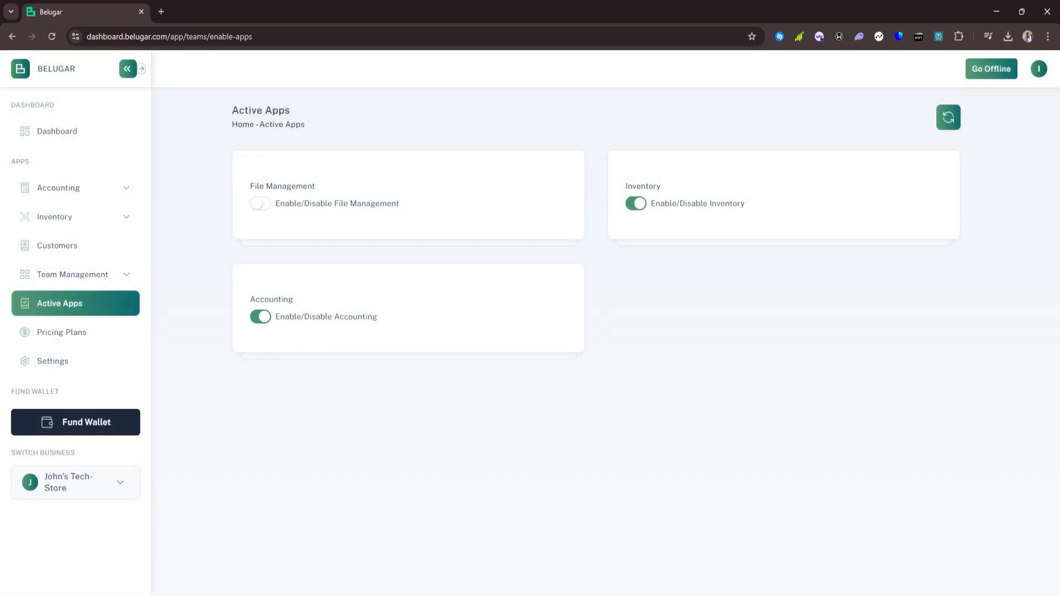
{"action": "left_click", "coordinate": [1039, 70]}
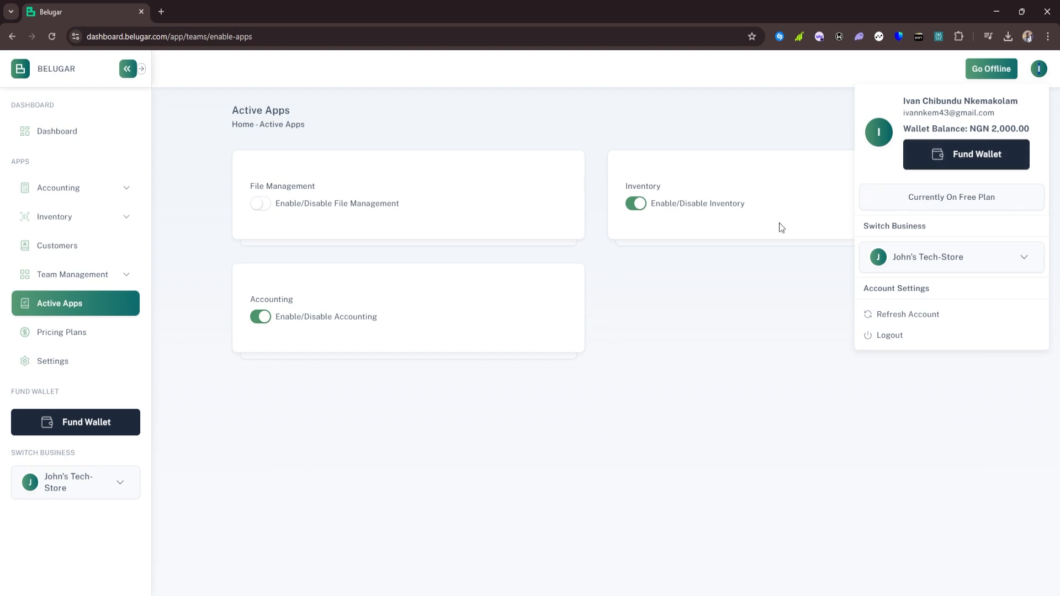
Browse the Free, Basic, Business, Business Pro and Business Elite plan cards
{"action": "left_click", "coordinate": [117, 336]}
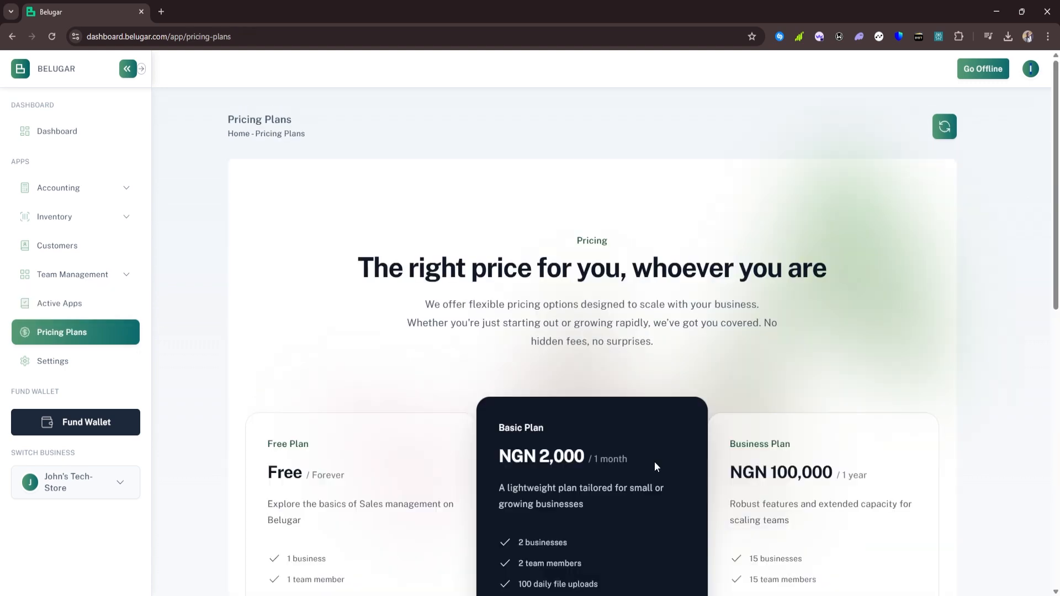
{"action": "scroll", "coordinate": [624, 238], "scroll_direction": "down", "scroll_amount": 2}
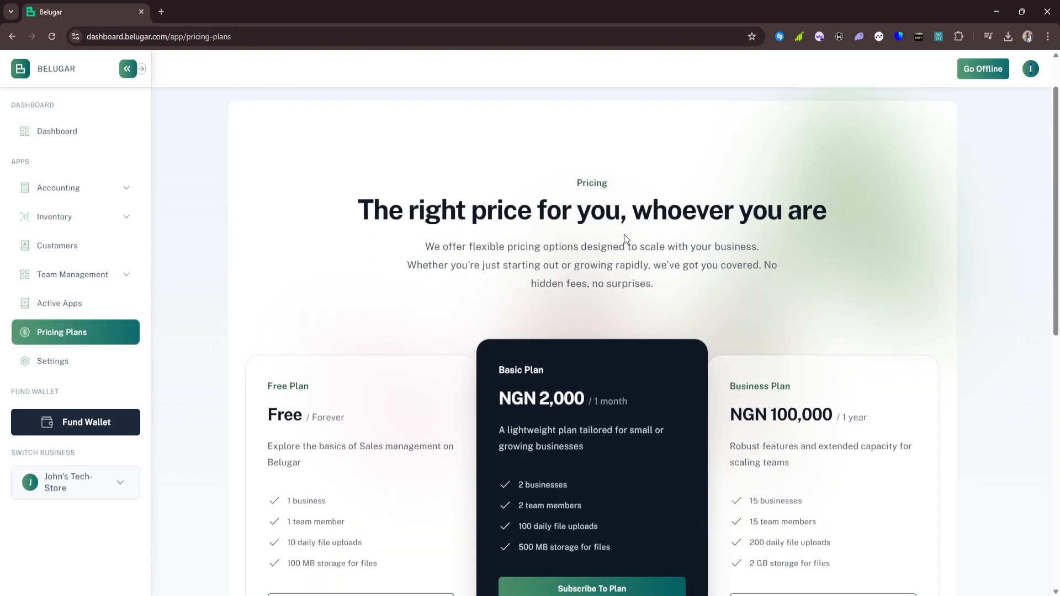
{"action": "scroll", "coordinate": [626, 239], "scroll_direction": "down", "scroll_amount": 1}
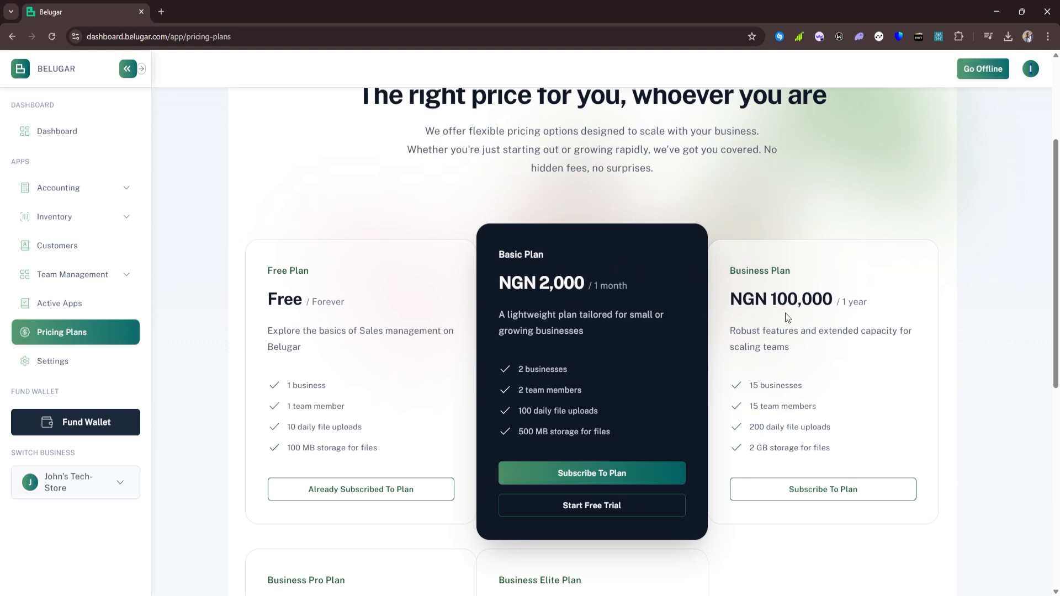
{"action": "scroll", "coordinate": [758, 249], "scroll_direction": "down", "scroll_amount": 1}
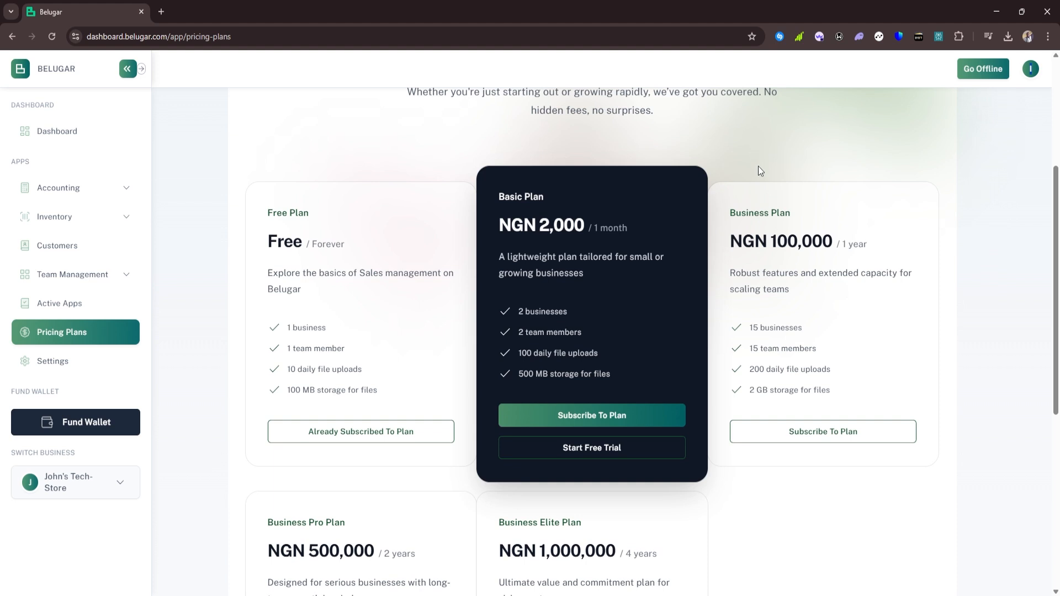
{"action": "scroll", "coordinate": [758, 166], "scroll_direction": "down", "scroll_amount": 2}
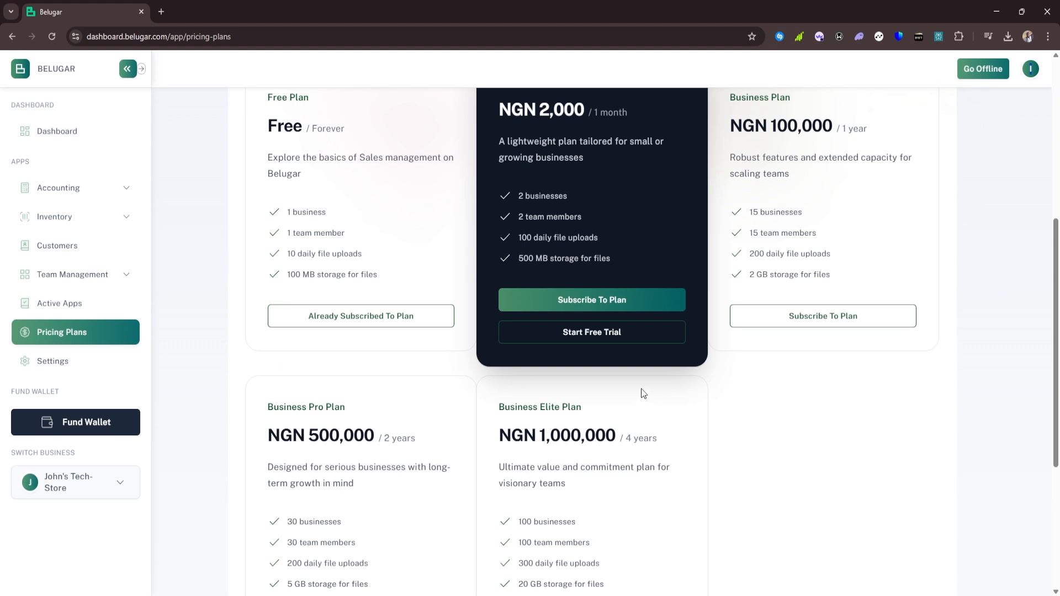
{"action": "scroll", "coordinate": [564, 336], "scroll_direction": "down", "scroll_amount": 2}
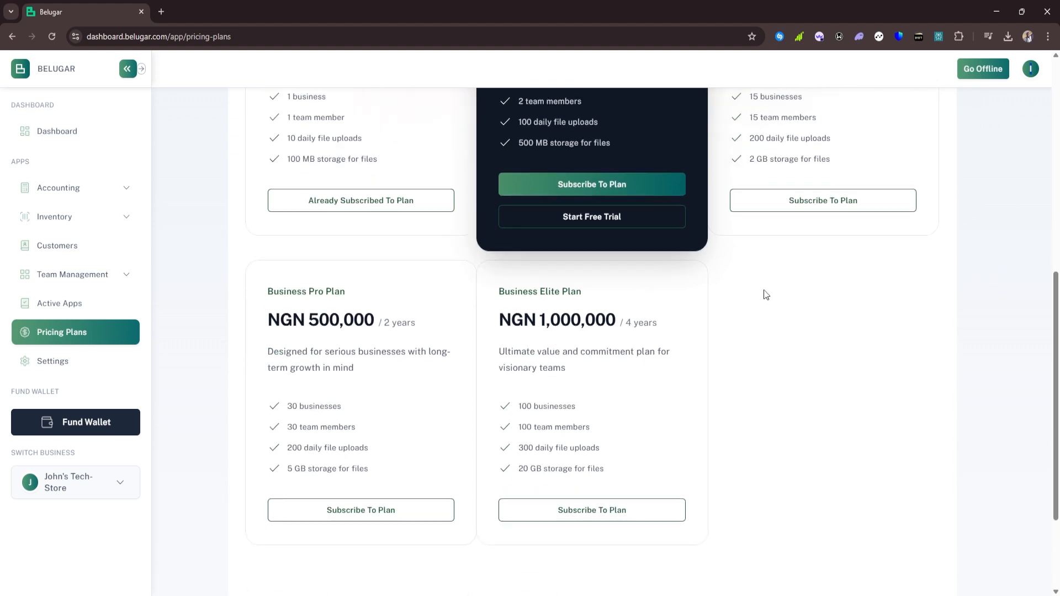
{"action": "scroll", "coordinate": [577, 336], "scroll_direction": "down", "scroll_amount": 1}
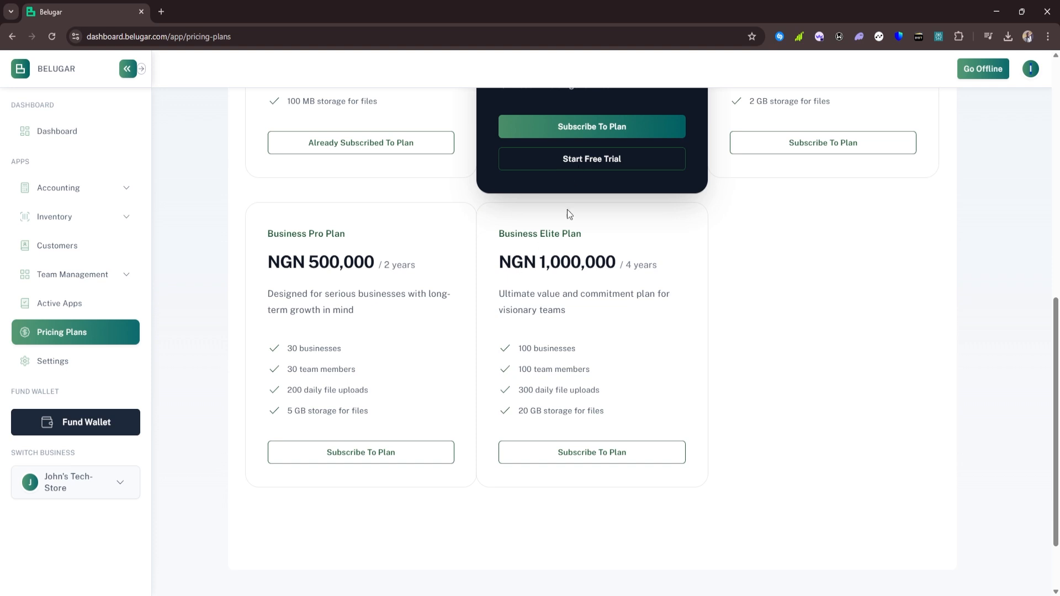
{"action": "scroll", "coordinate": [569, 212], "scroll_direction": "up", "scroll_amount": 2}
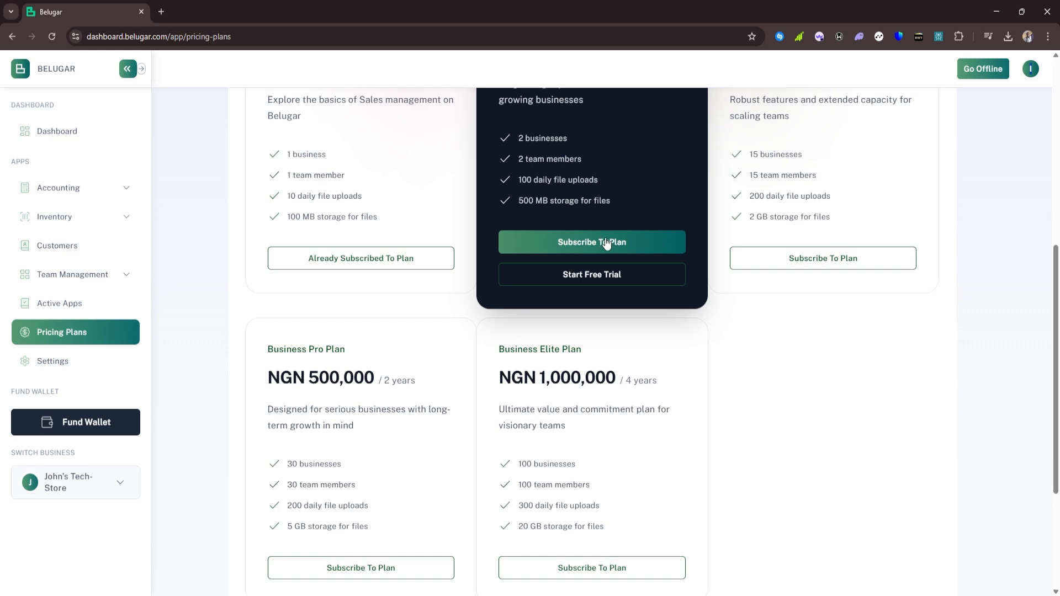
{"action": "scroll", "coordinate": [603, 242], "scroll_direction": "up", "scroll_amount": 3}
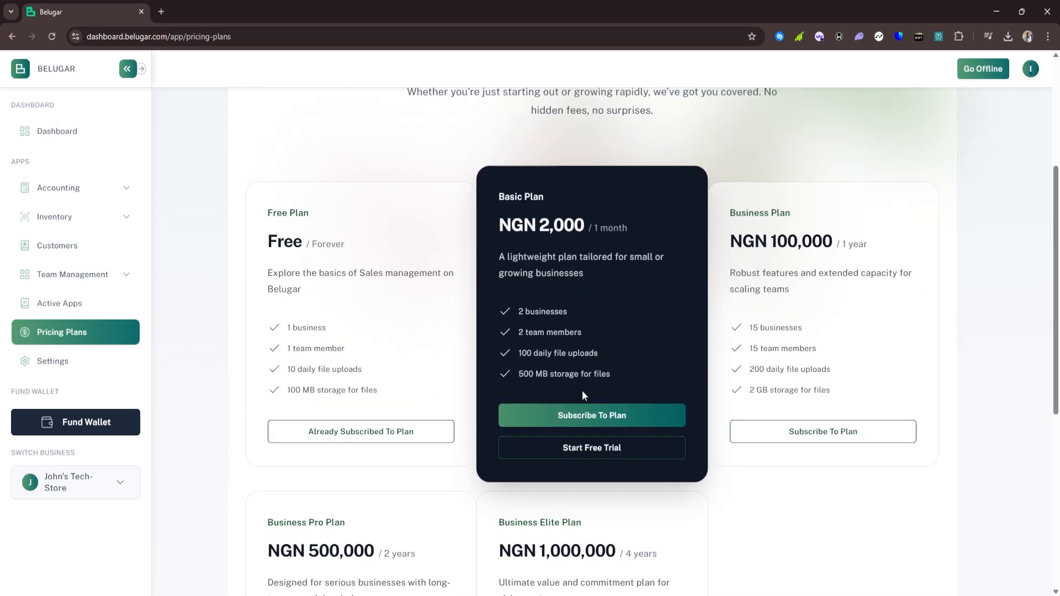
Subscribe to the NGN 2,000 per month Basic Plan and confirm the subscription
{"action": "left_click", "coordinate": [573, 420]}
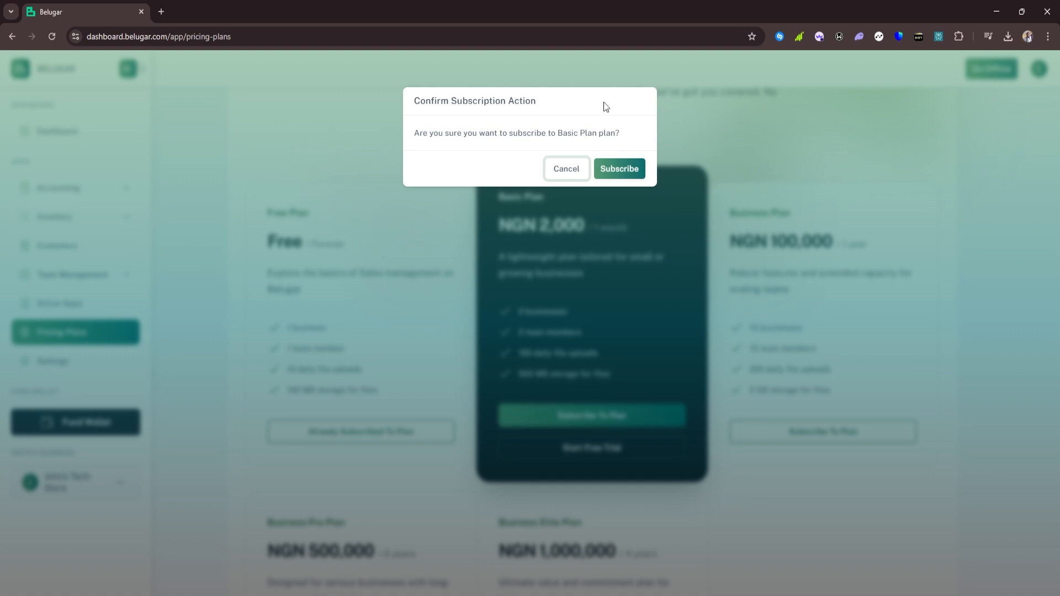
{"action": "left_click", "coordinate": [624, 168]}
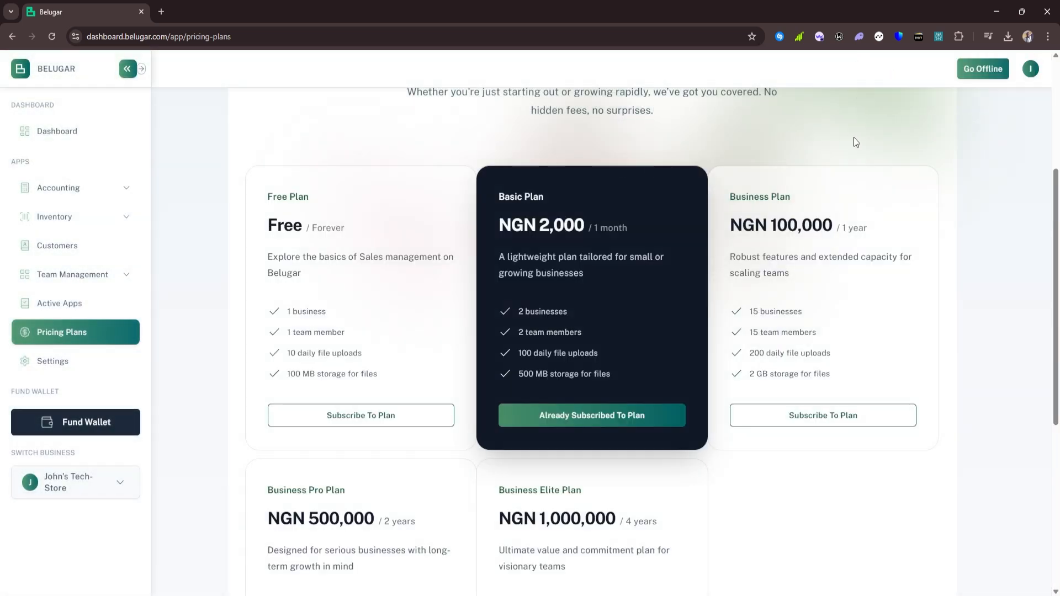
{"action": "scroll", "coordinate": [555, 351], "scroll_direction": "up", "scroll_amount": 2}
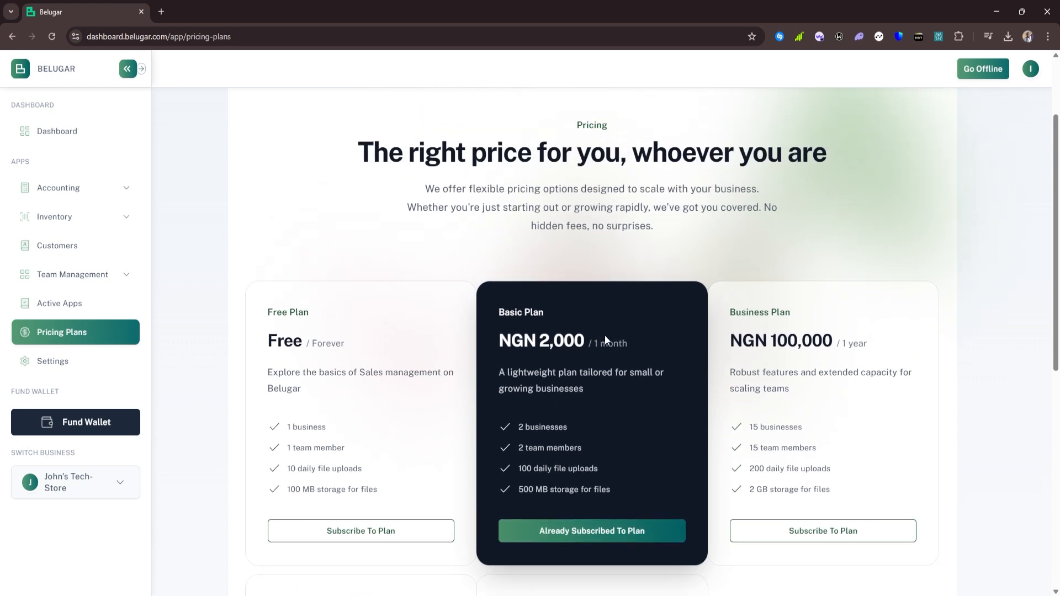
Return to the Dashboard and view the Avg. Net Earnings chart
{"action": "left_click", "coordinate": [108, 132]}
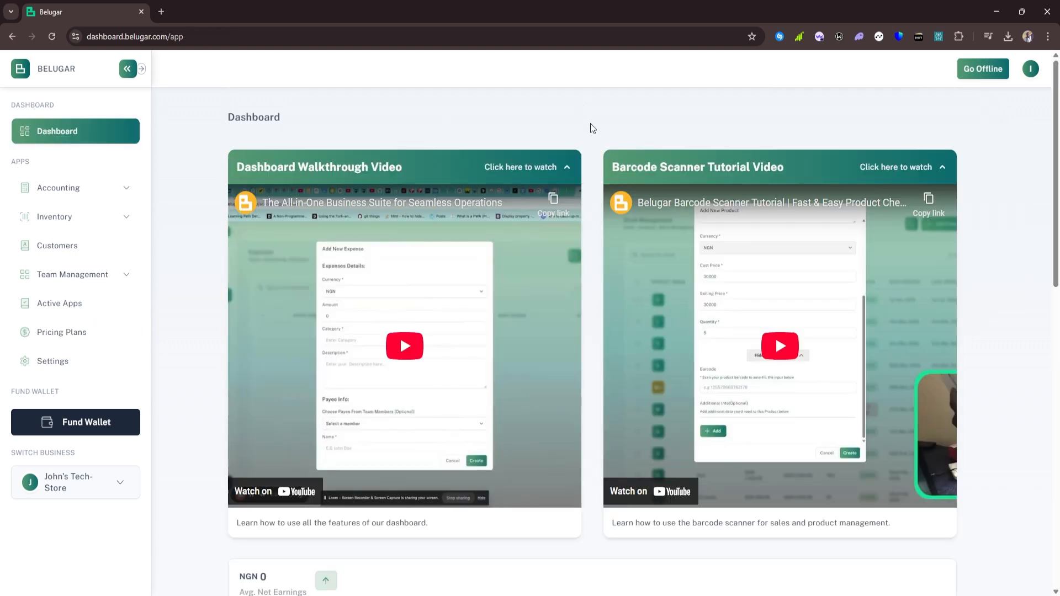
{"action": "scroll", "coordinate": [591, 124], "scroll_direction": "down", "scroll_amount": 7}
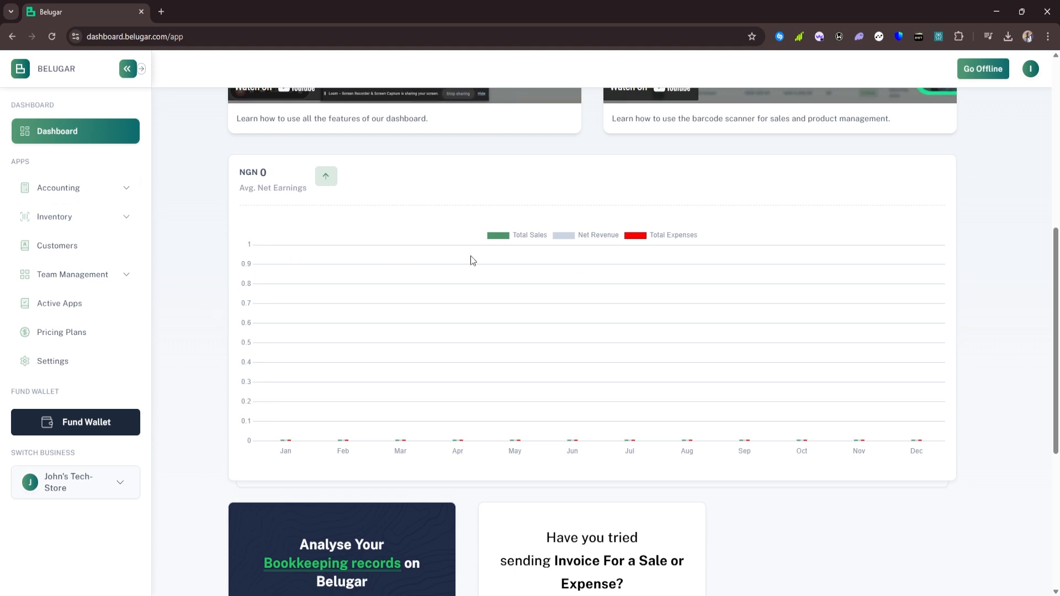
Review the Accounting Overview's NGN 0 earnings, payment totals and zeroed Monthly Statement
{"action": "left_click", "coordinate": [124, 196]}
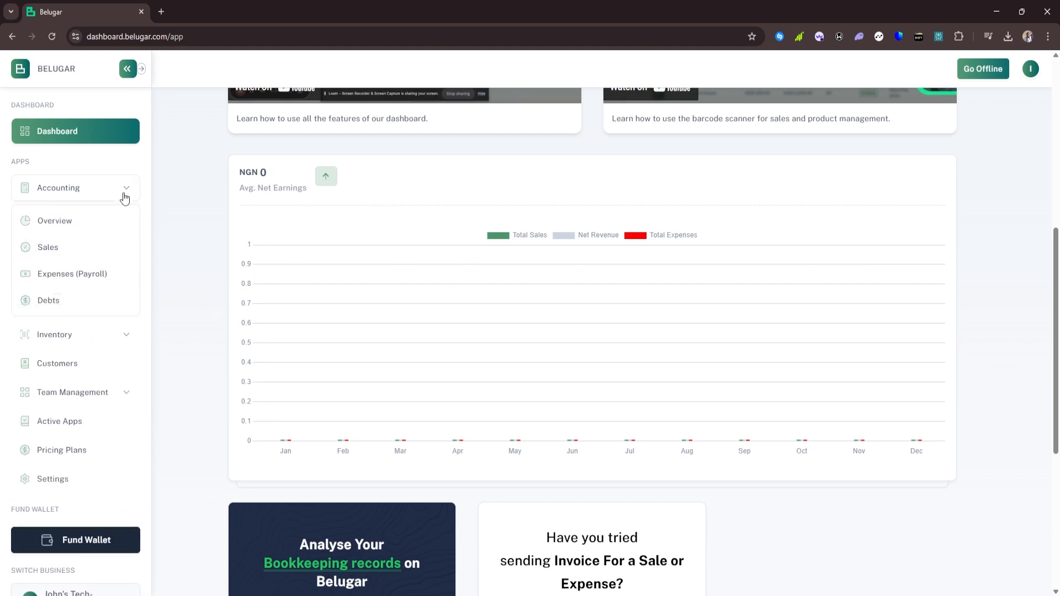
{"action": "left_click", "coordinate": [85, 218]}
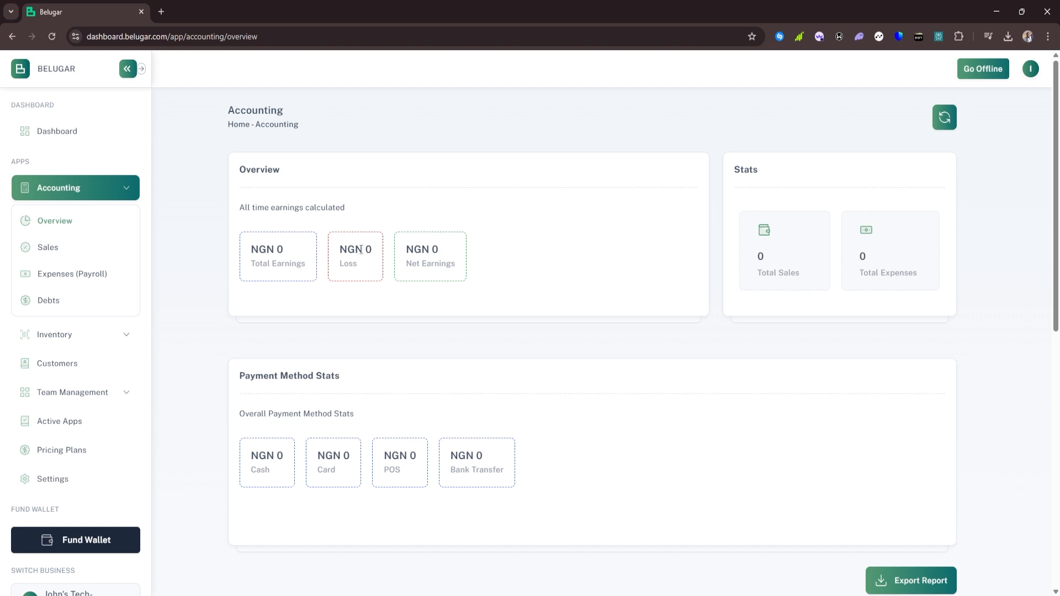
{"action": "scroll", "coordinate": [396, 276], "scroll_direction": "down", "scroll_amount": 1}
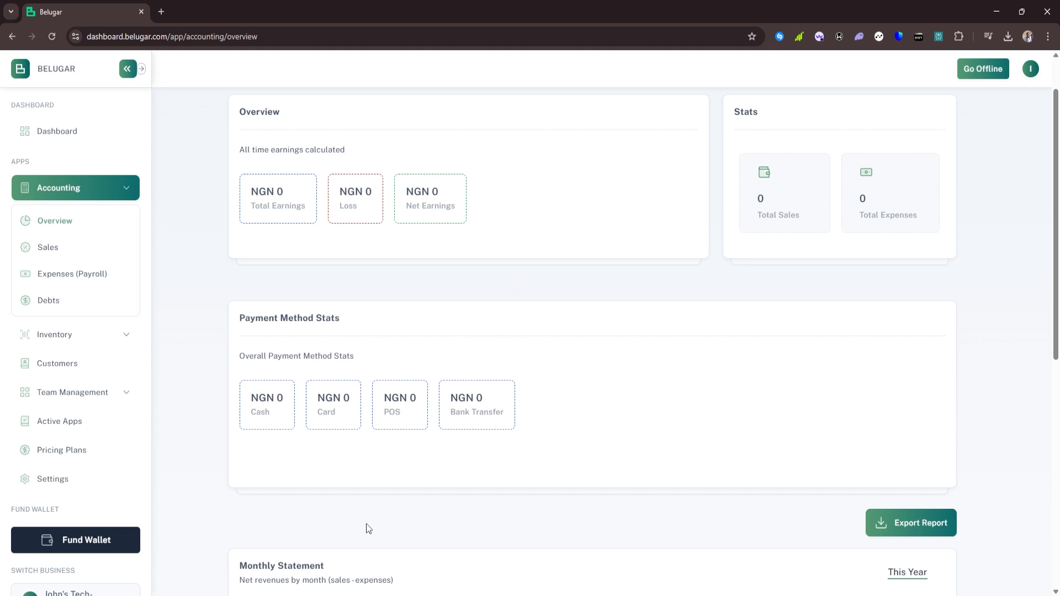
{"action": "scroll", "coordinate": [362, 523], "scroll_direction": "down", "scroll_amount": 4}
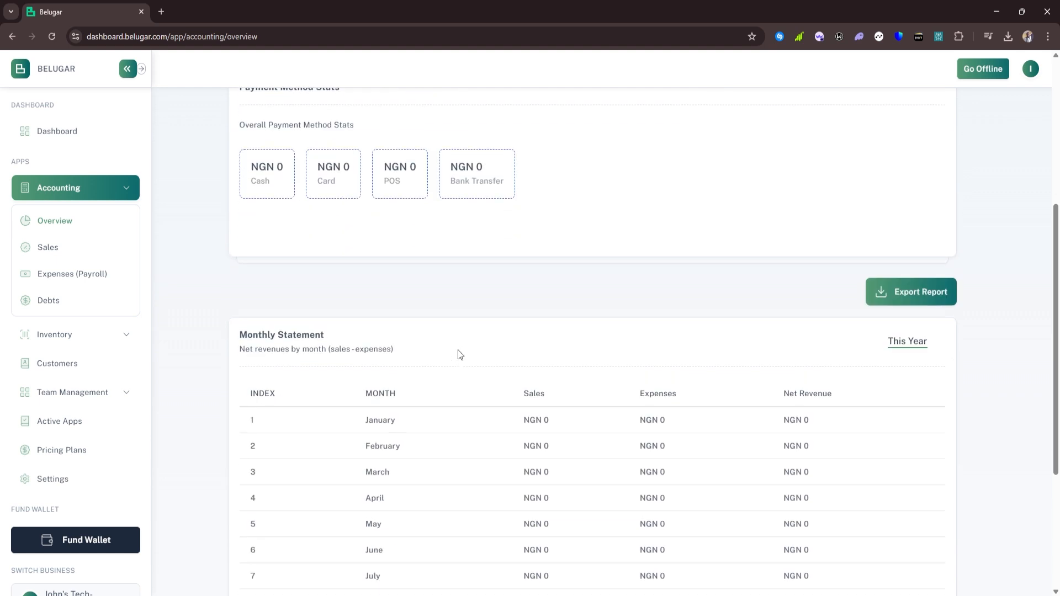
{"action": "scroll", "coordinate": [500, 326], "scroll_direction": "down", "scroll_amount": 2}
{"action": "scroll", "coordinate": [506, 234], "scroll_direction": "up", "scroll_amount": 7}
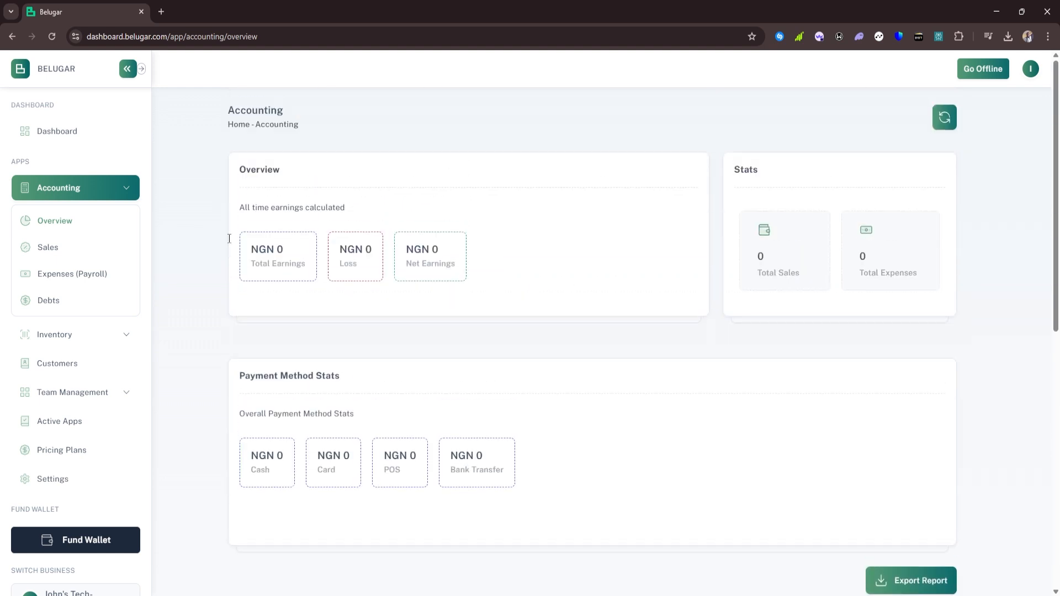
{"action": "left_click", "coordinate": [130, 189]}
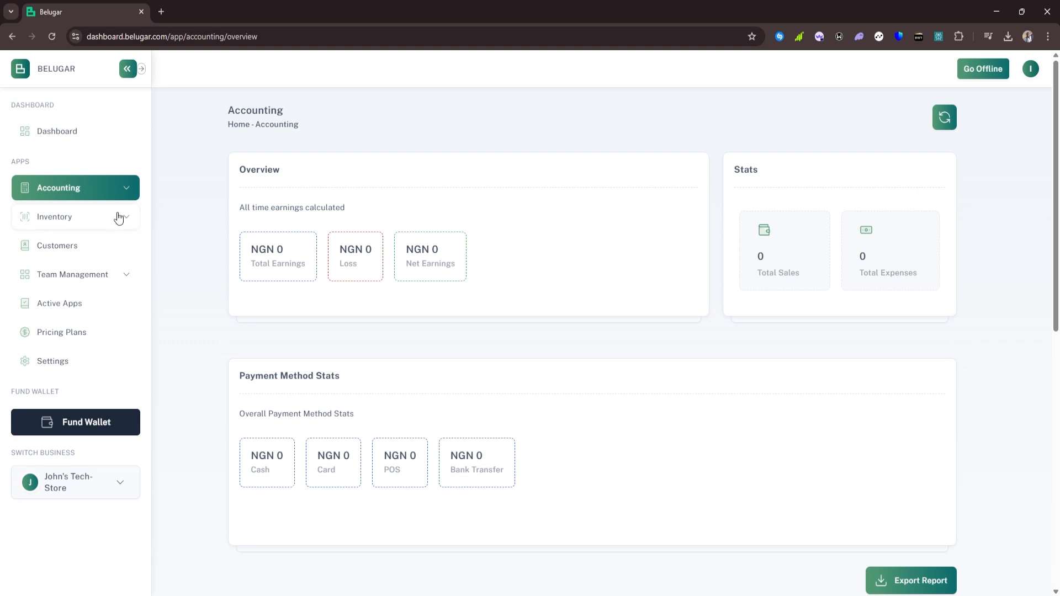
Open Inventory's Stock Management page with its empty product table
{"action": "left_click", "coordinate": [122, 217]}
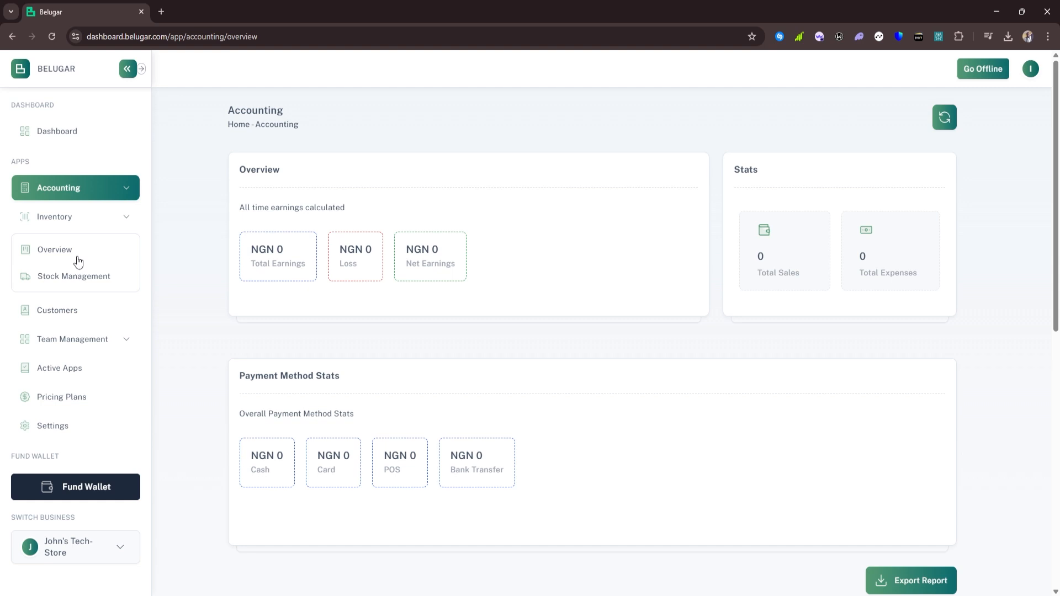
{"action": "left_click", "coordinate": [71, 277]}
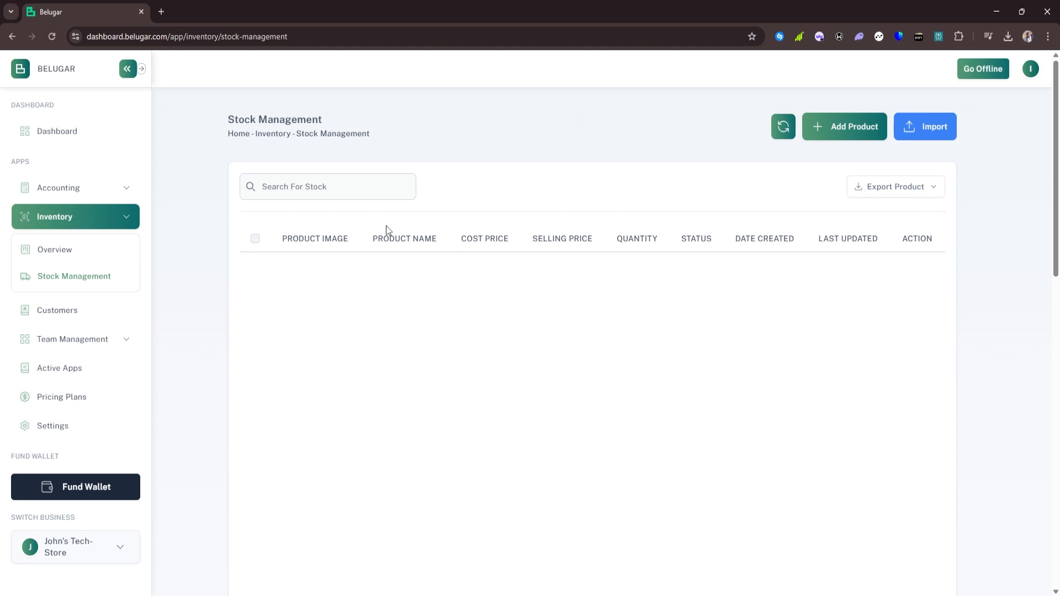
Add a new product named Apple MacBook Pro 2020 with an M1 Chip description
{"action": "left_click", "coordinate": [857, 138]}
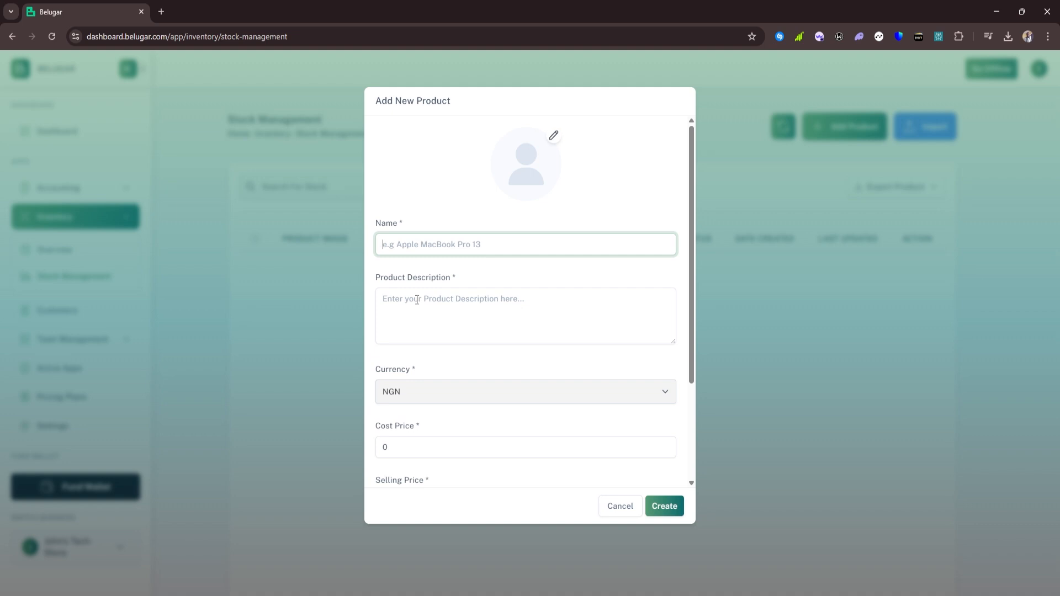
{"action": "type", "text": "Apple MacBook Pro 2020"}
{"action": "key", "text": "ctrl+a"}
{"action": "key", "text": "ctrl+c"}
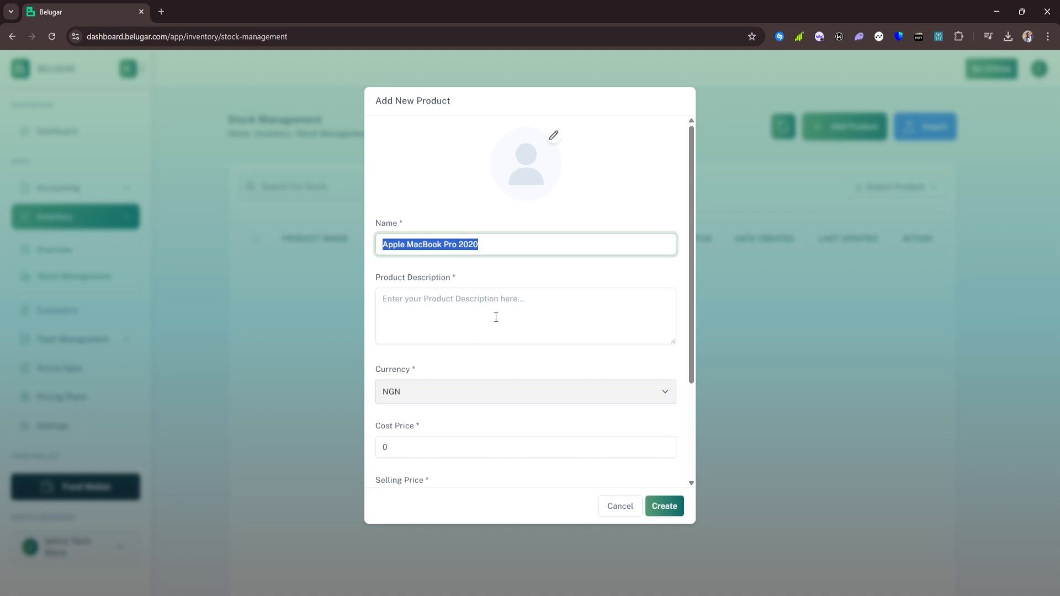
{"action": "left_click", "coordinate": [468, 299]}
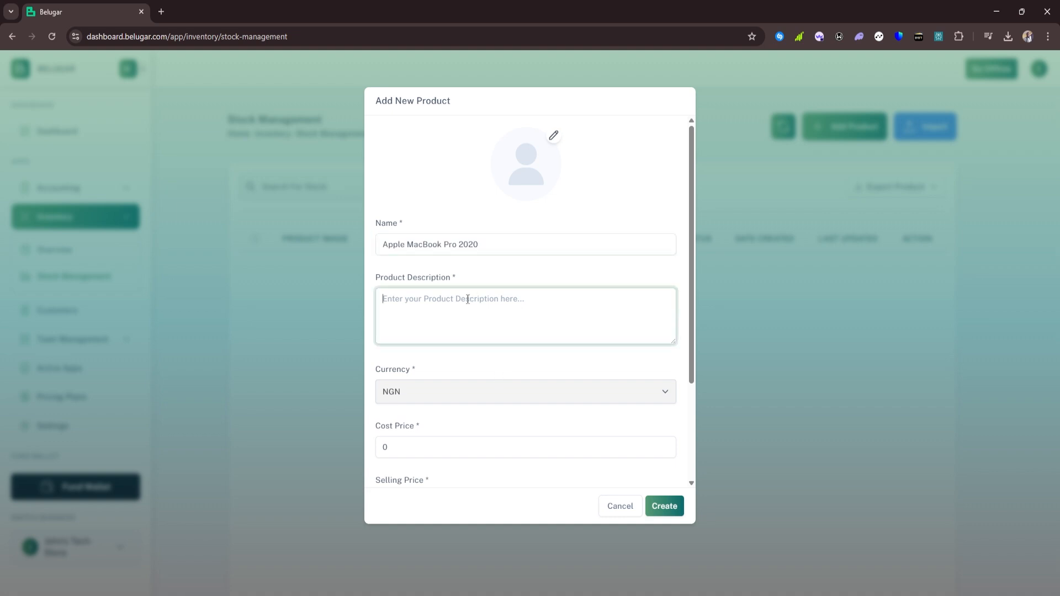
{"action": "key", "text": "ctrl+v"}
{"action": "type", "text": "M1 Chip"}
{"action": "left_click", "coordinate": [485, 391]}
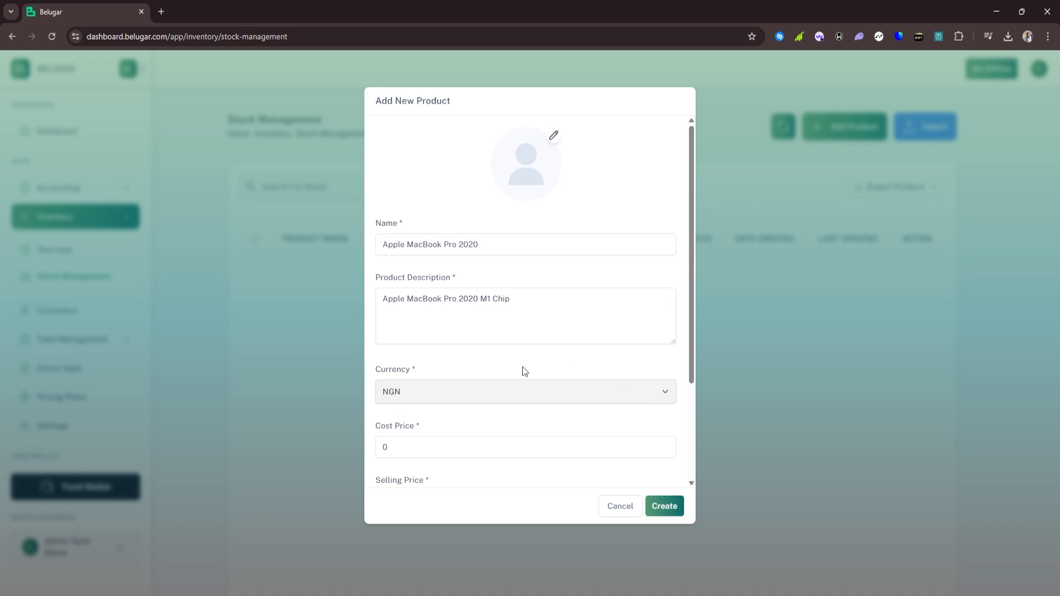
Set cost price 900000, selling price 1000000 and quantity 10
{"action": "scroll", "coordinate": [508, 358], "scroll_direction": "down", "scroll_amount": 3}
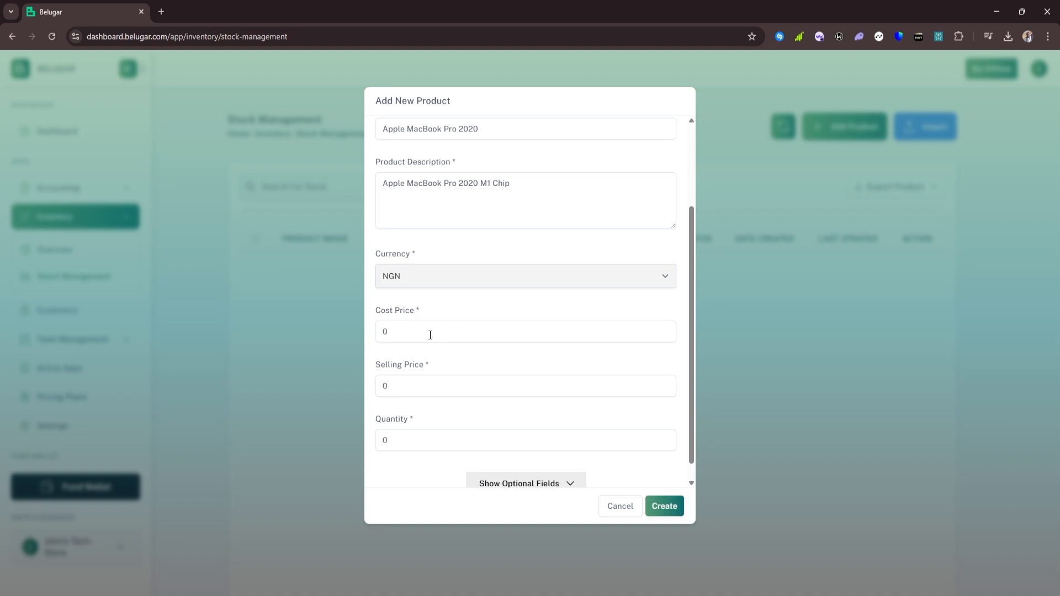
{"action": "left_click_drag", "start_coordinate": [429, 332], "coordinate": [364, 343]}
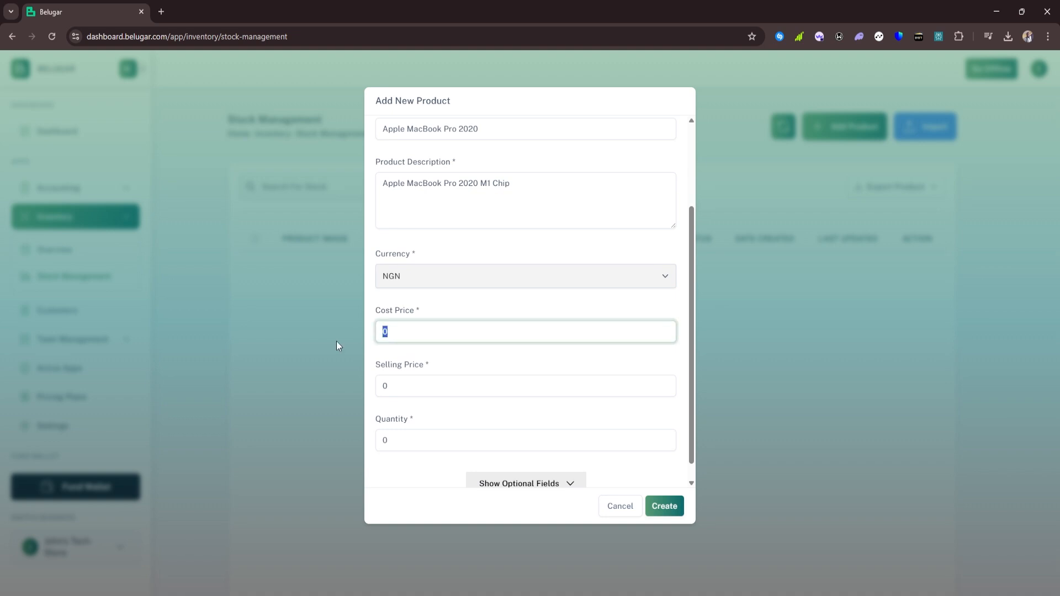
{"action": "type", "text": "900000"}
{"action": "left_click_drag", "start_coordinate": [400, 382], "coordinate": [379, 388]}
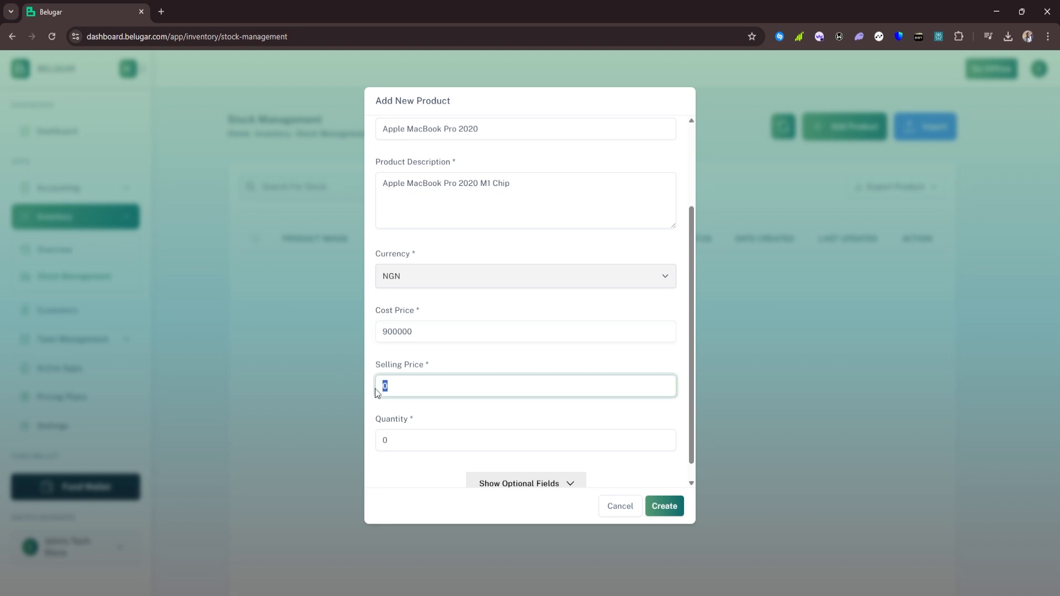
{"action": "type", "text": "1000000"}
{"action": "scroll", "coordinate": [446, 369], "scroll_direction": "down", "scroll_amount": 1}
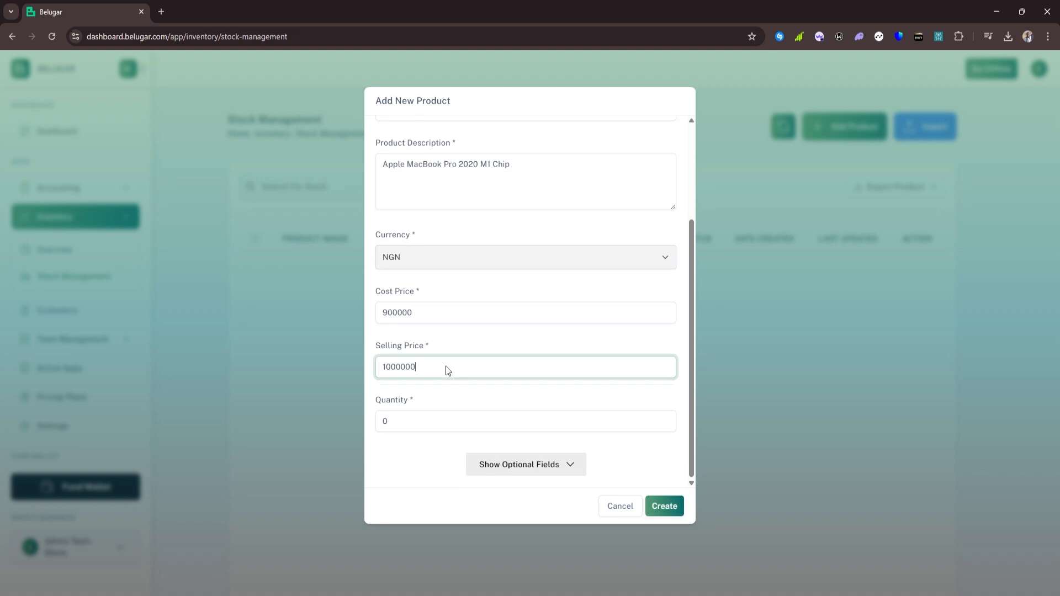
{"action": "left_click", "coordinate": [410, 422]}
{"action": "left_click_drag", "start_coordinate": [410, 422], "coordinate": [355, 446]}
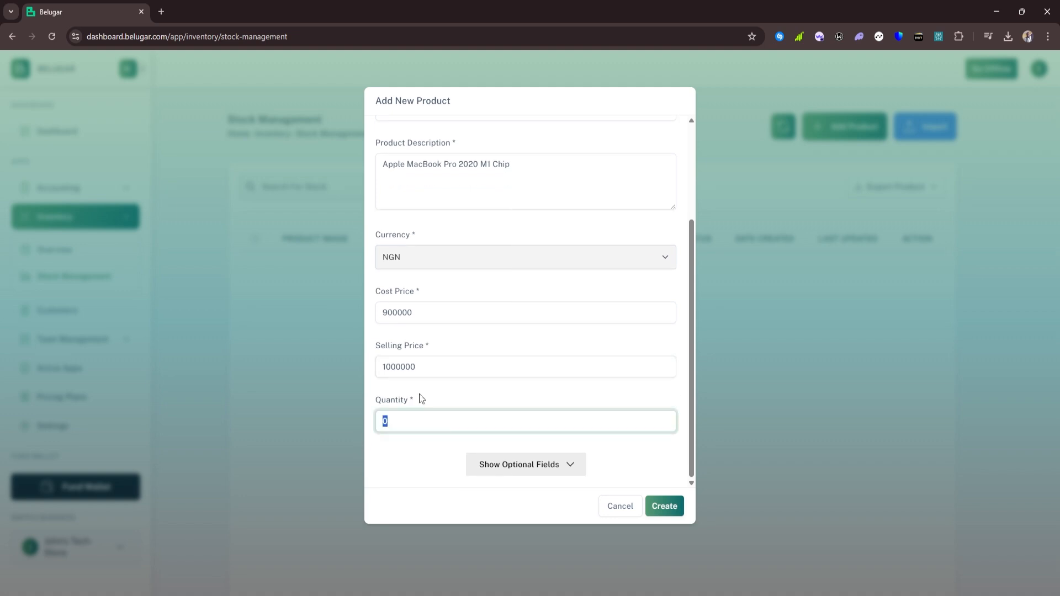
{"action": "type", "text": "10"}
{"action": "scroll", "coordinate": [553, 320], "scroll_direction": "up", "scroll_amount": 3}
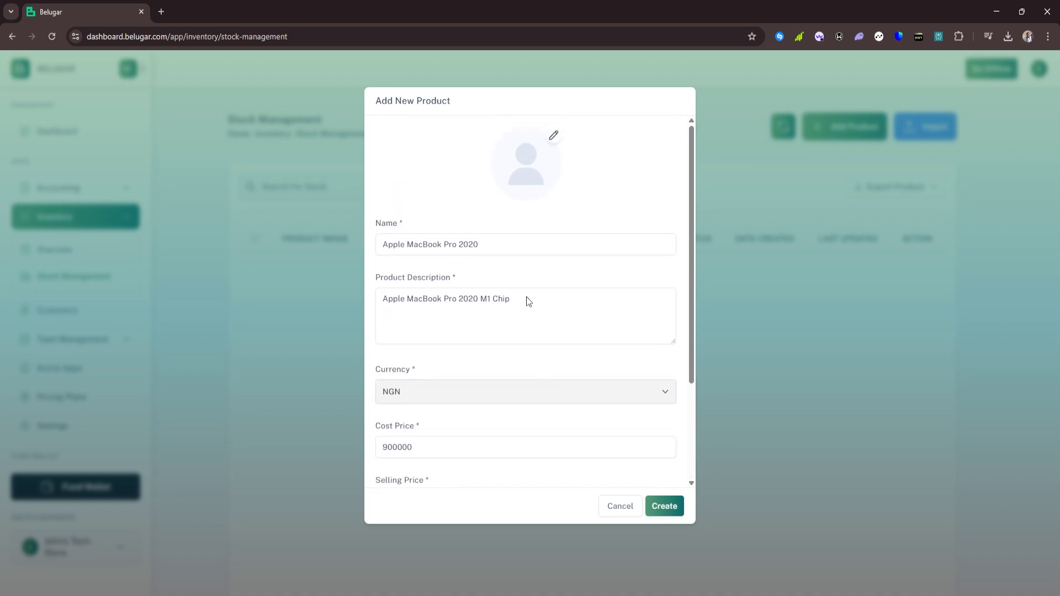
Attach the open-laptop photo as the MacBook product's image
{"action": "left_click", "coordinate": [556, 139]}
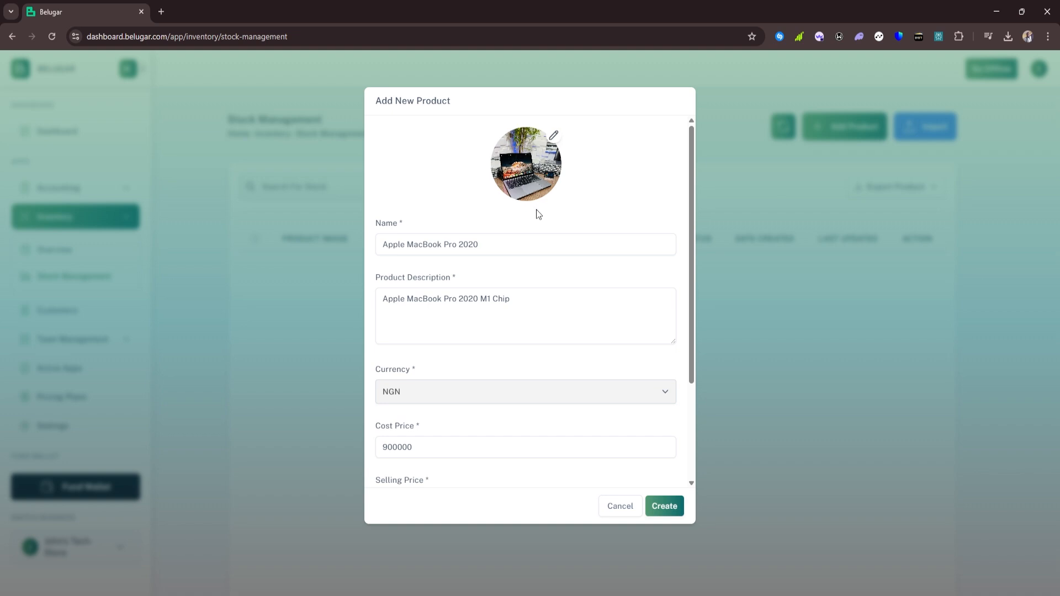
{"action": "scroll", "coordinate": [628, 459], "scroll_direction": "down", "scroll_amount": 3}
{"action": "scroll", "coordinate": [530, 334], "scroll_direction": "up", "scroll_amount": 3}
{"action": "scroll", "coordinate": [574, 241], "scroll_direction": "down", "scroll_amount": 3}
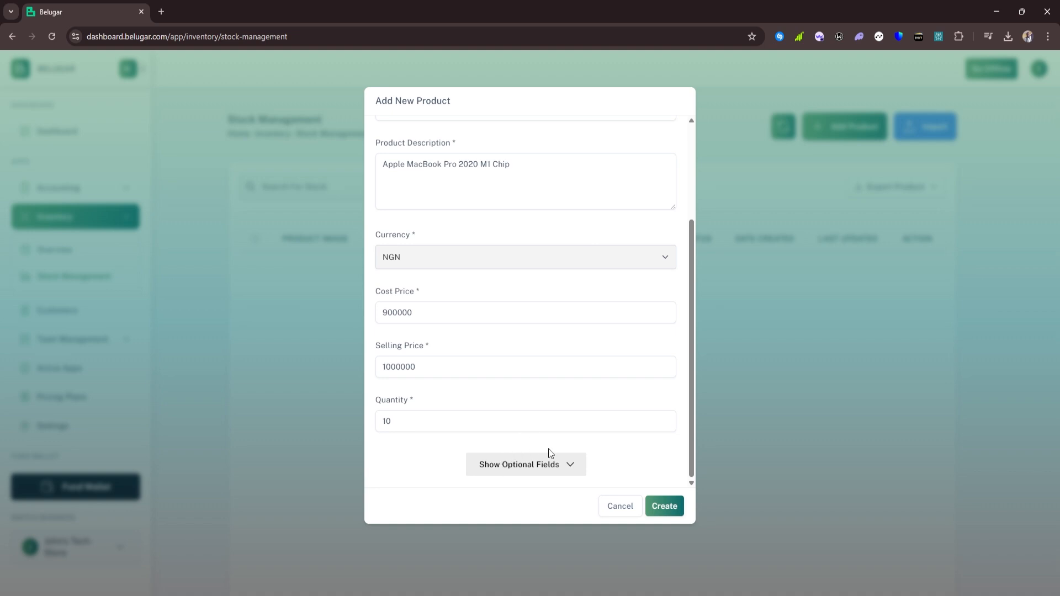
Add an optional detail row with key 'color' and value 'black'
{"action": "left_click", "coordinate": [556, 469]}
{"action": "scroll", "coordinate": [555, 469], "scroll_direction": "down", "scroll_amount": 3}
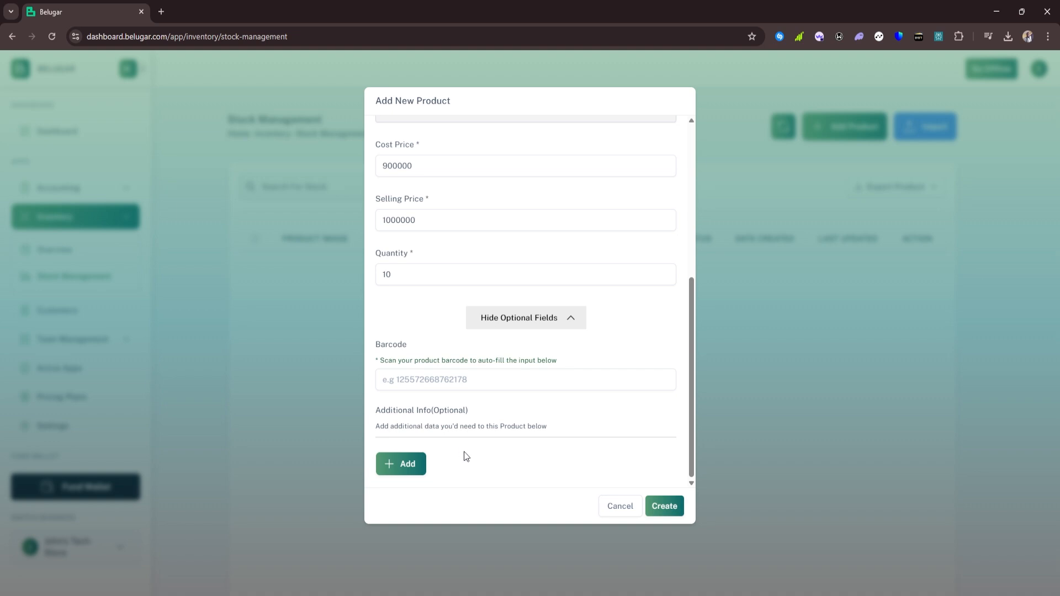
{"action": "left_click", "coordinate": [412, 469]}
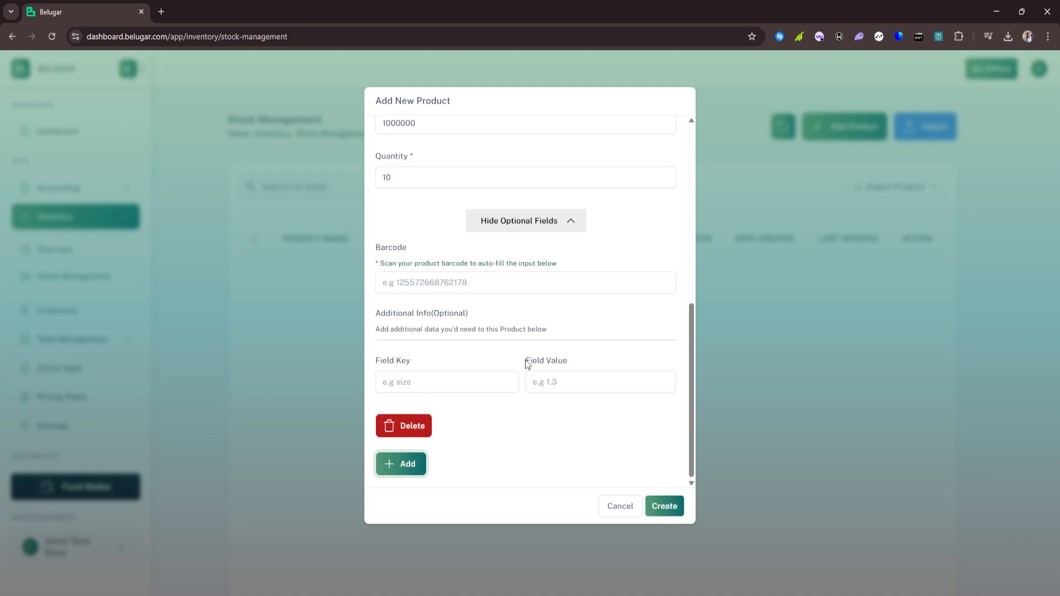
{"action": "left_click", "coordinate": [422, 383]}
{"action": "type", "text": "color"}
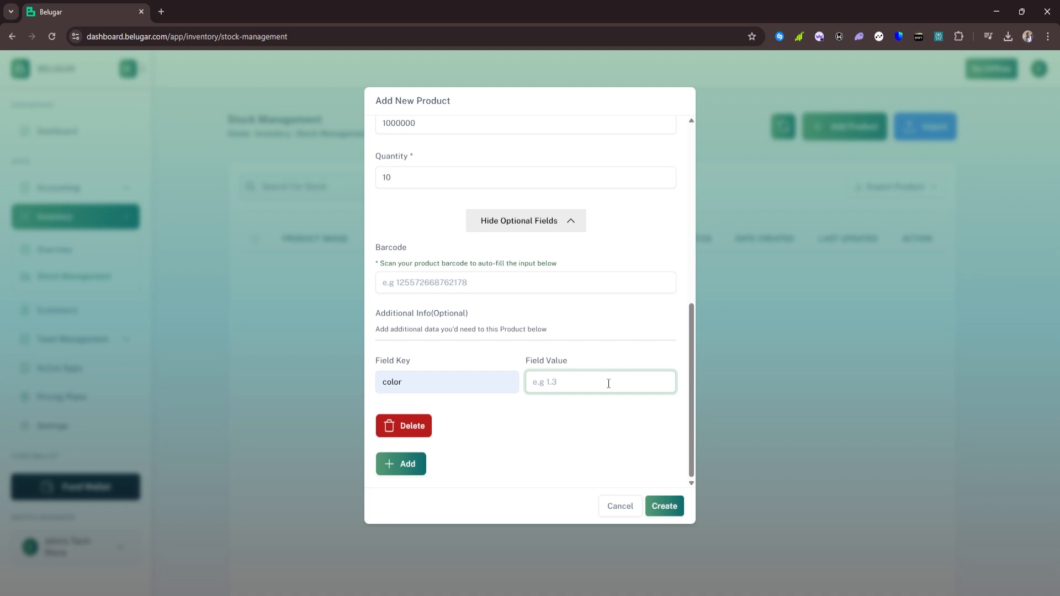
{"action": "type", "text": "black"}
Add a second detail row with key 'size' and value '14inch'
{"action": "left_click", "coordinate": [409, 465]}
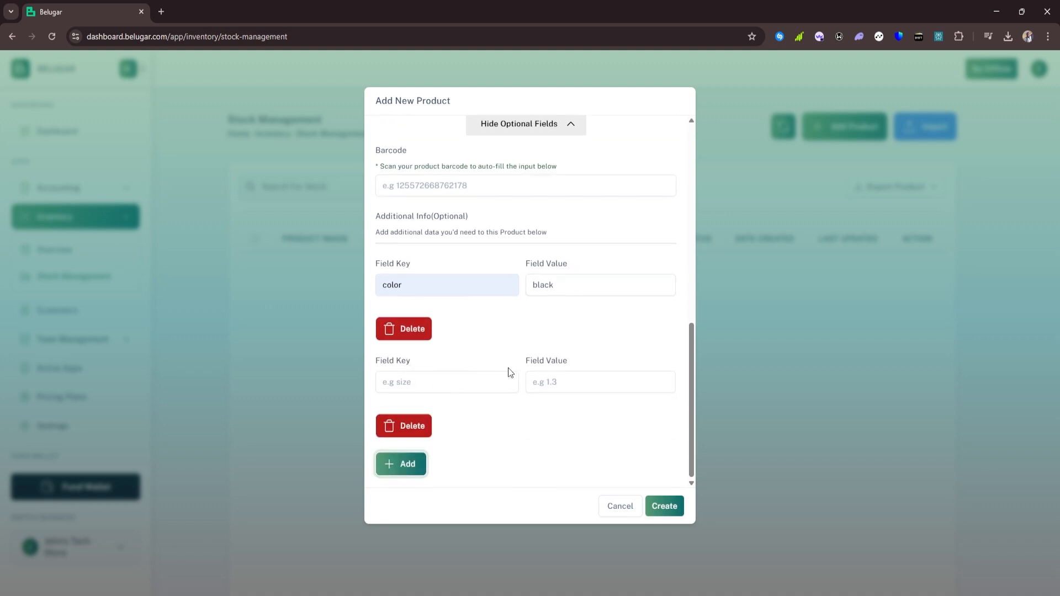
{"action": "left_click", "coordinate": [471, 382]}
{"action": "type", "text": "z"}
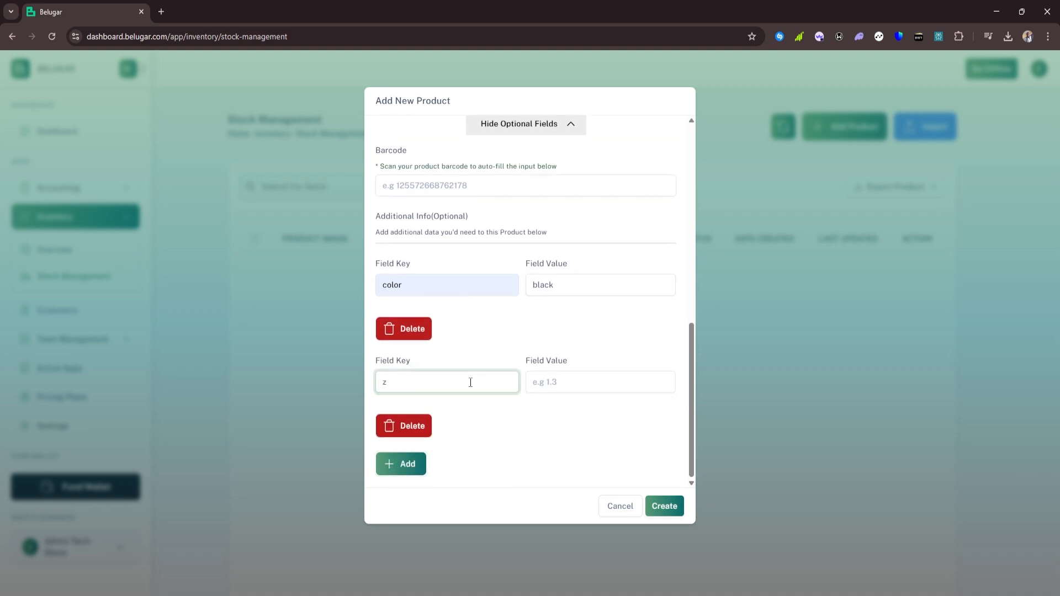
{"action": "type", "text": "i"}
{"action": "key", "text": "BackSpace"}
{"action": "key", "text": "BackSpace"}
{"action": "type", "text": "size"}
{"action": "left_click", "coordinate": [541, 386]}
{"action": "type", "text": "13inch"}
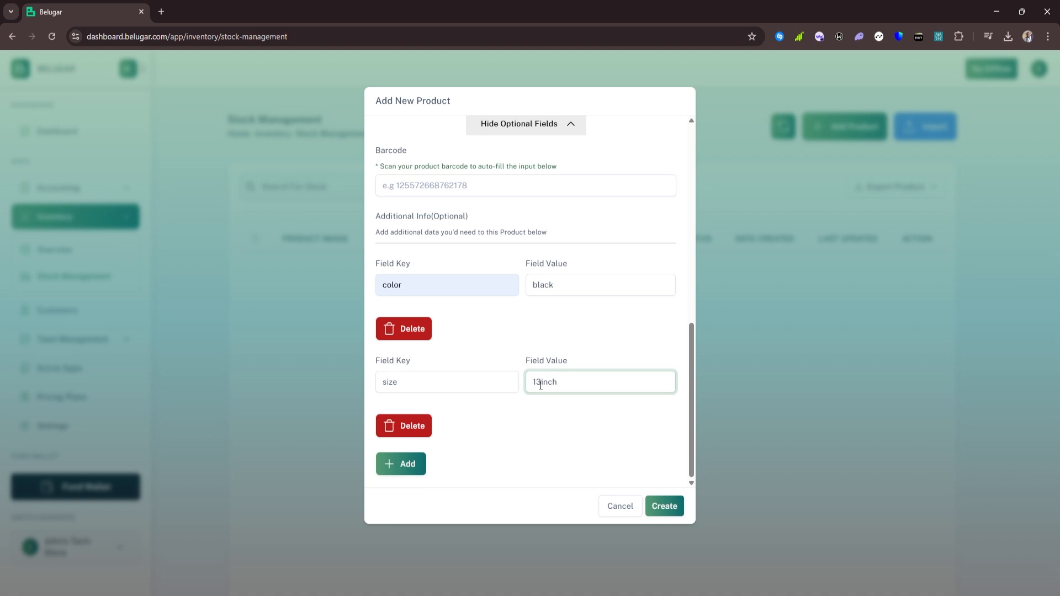
{"action": "left_click", "coordinate": [540, 386]}
{"action": "key", "text": "BackSpace"}
{"action": "type", "text": "4"}
{"action": "scroll", "coordinate": [592, 356], "scroll_direction": "up", "scroll_amount": 10}
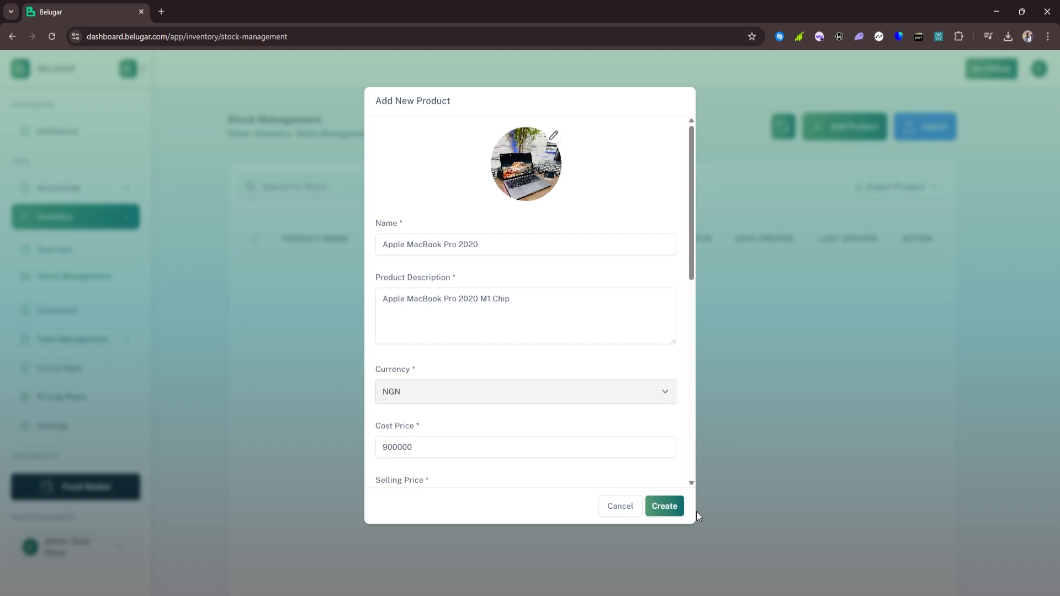
Create Apple MacBook Pro 2020, listed with quantity 10 at NGN 900,000 cost
{"action": "left_click", "coordinate": [665, 506]}
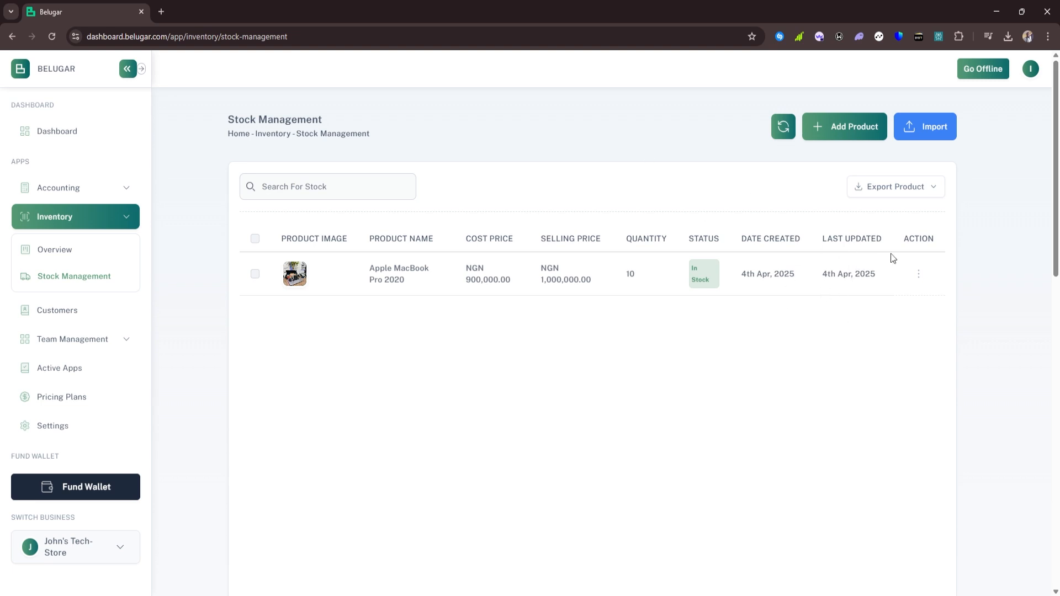
{"action": "left_click", "coordinate": [921, 277]}
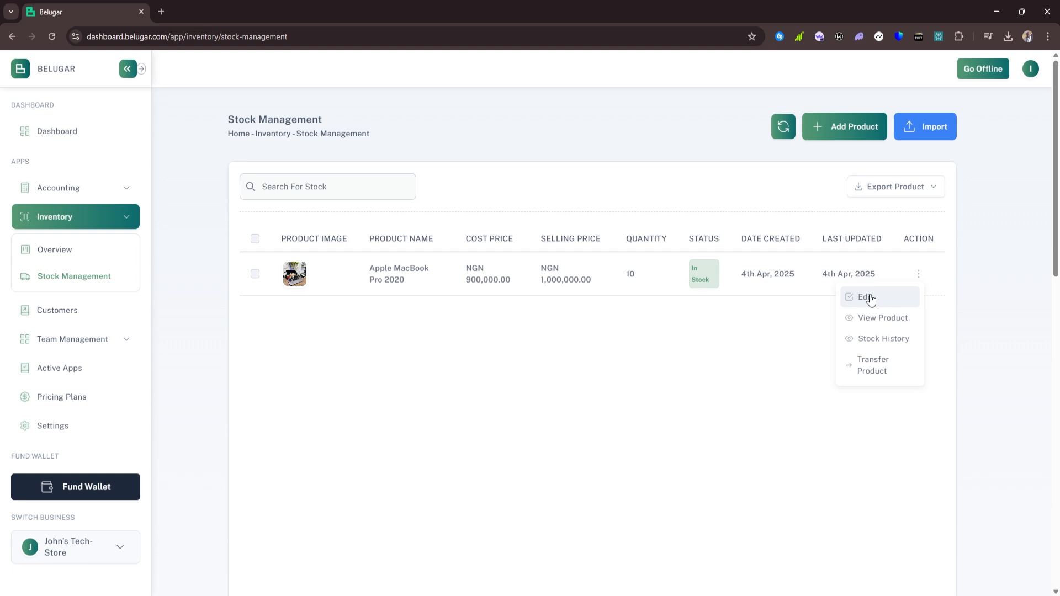
Edit the MacBook's name from 2020 to 2021 and submit the change
{"action": "left_click", "coordinate": [871, 299]}
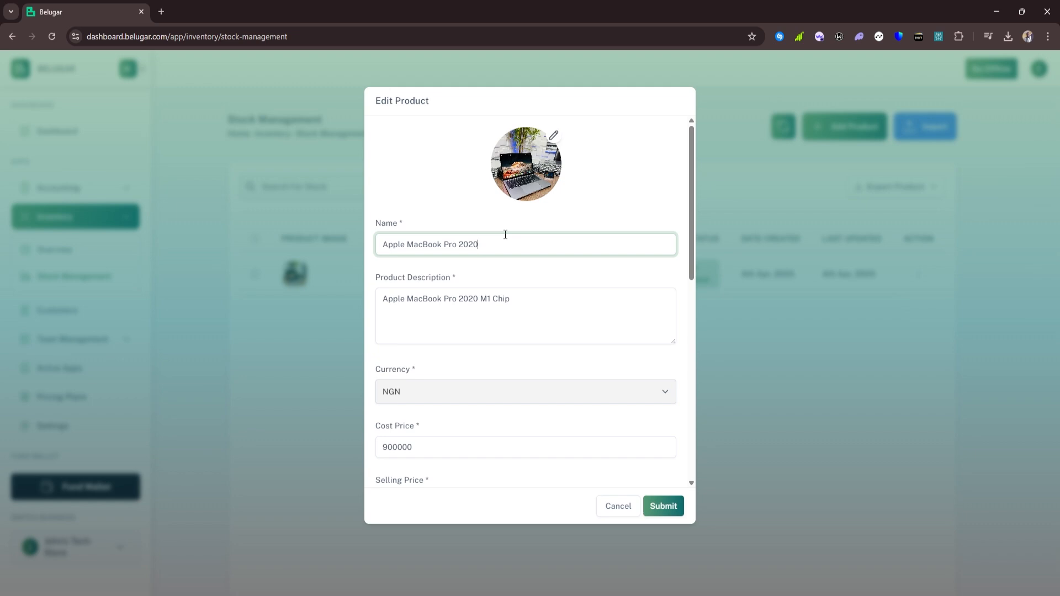
{"action": "key", "text": "BackSpace"}
{"action": "type", "text": "1"}
{"action": "left_click", "coordinate": [662, 516]}
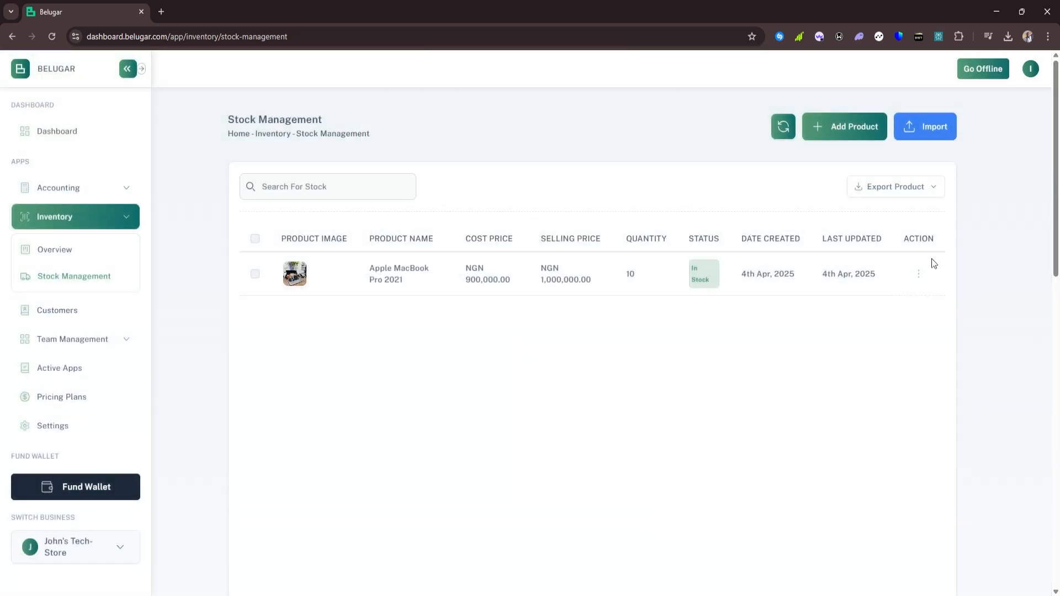
{"action": "left_click", "coordinate": [921, 278]}
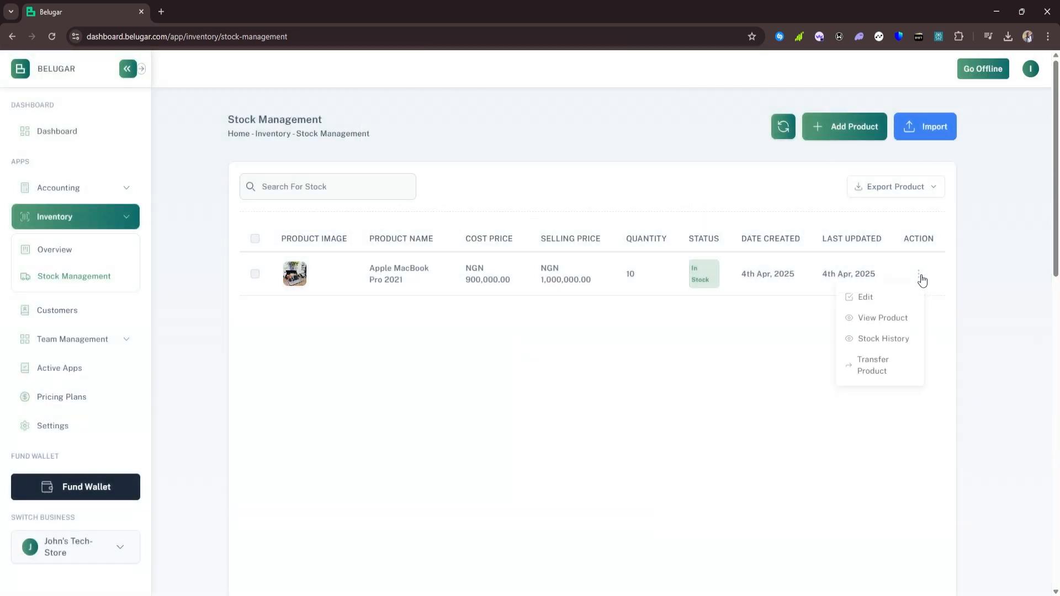
{"action": "left_click", "coordinate": [900, 325]}
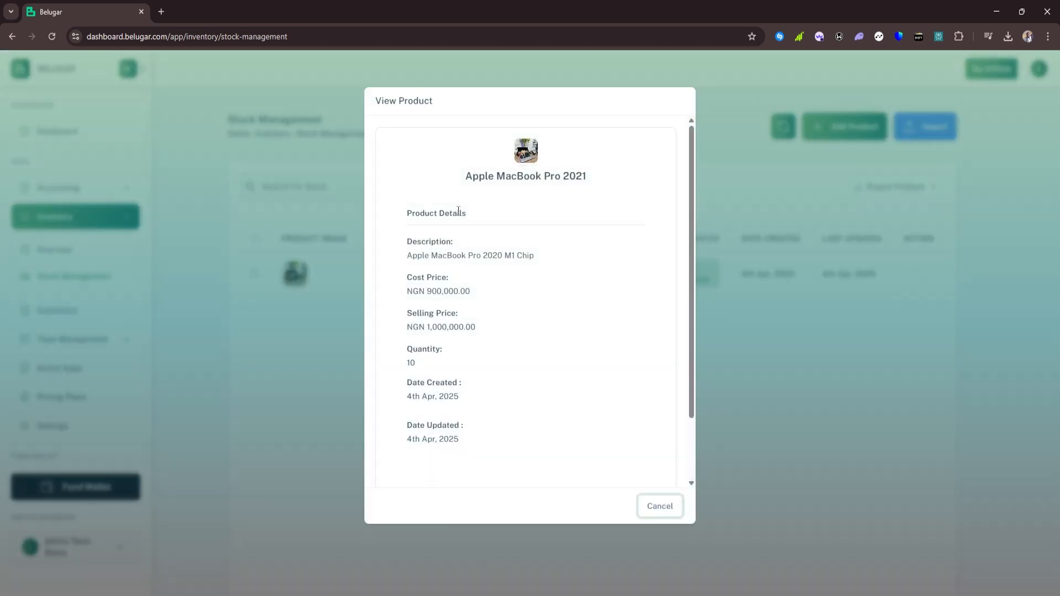
{"action": "scroll", "coordinate": [460, 282], "scroll_direction": "down", "scroll_amount": 2}
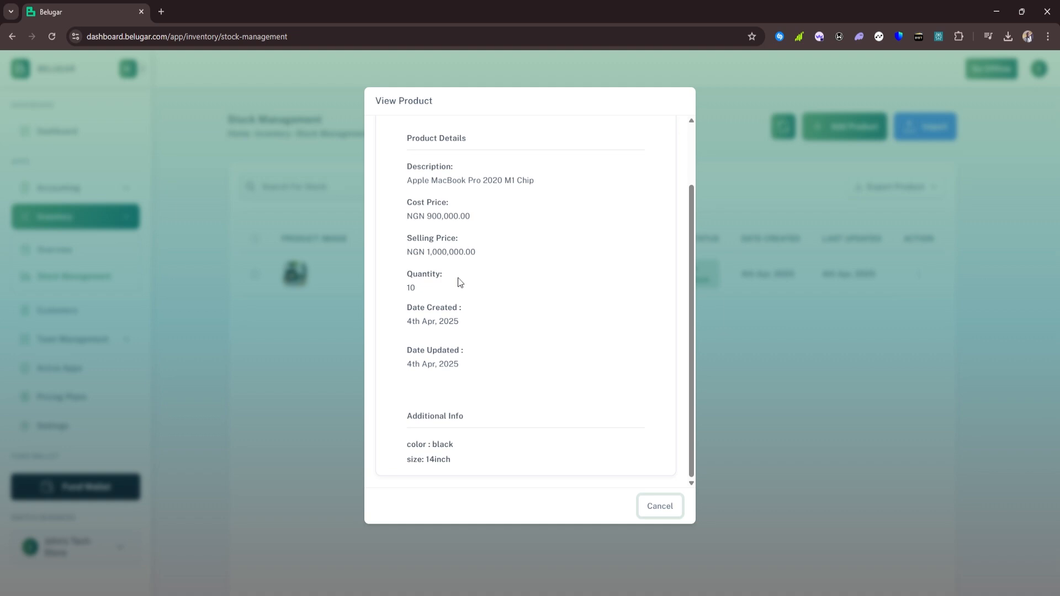
{"action": "scroll", "coordinate": [531, 283], "scroll_direction": "up", "scroll_amount": 1}
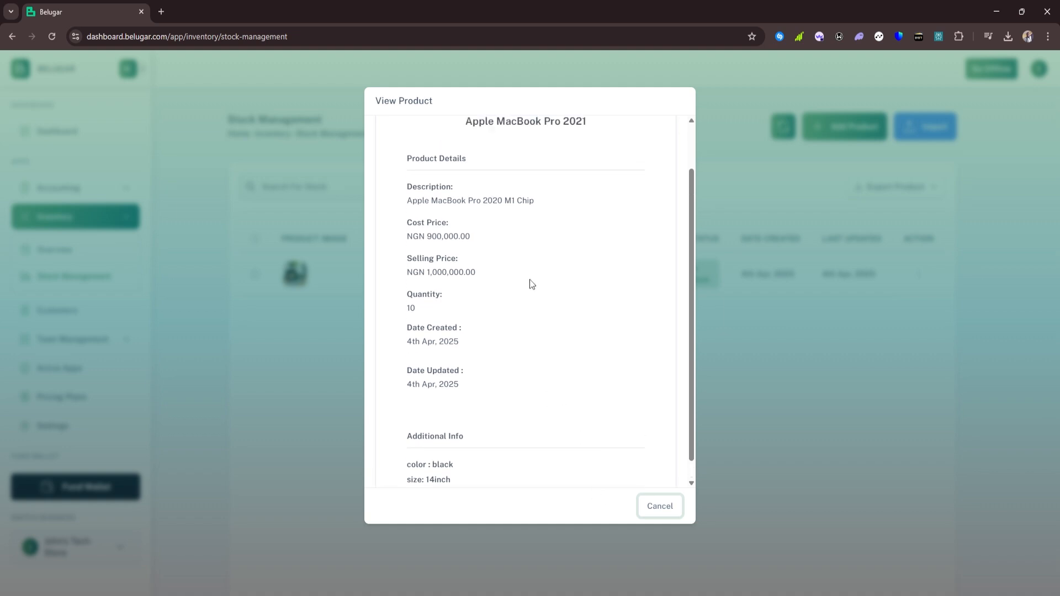
{"action": "scroll", "coordinate": [531, 283], "scroll_direction": "up", "scroll_amount": 2}
{"action": "scroll", "coordinate": [478, 307], "scroll_direction": "down", "scroll_amount": 3}
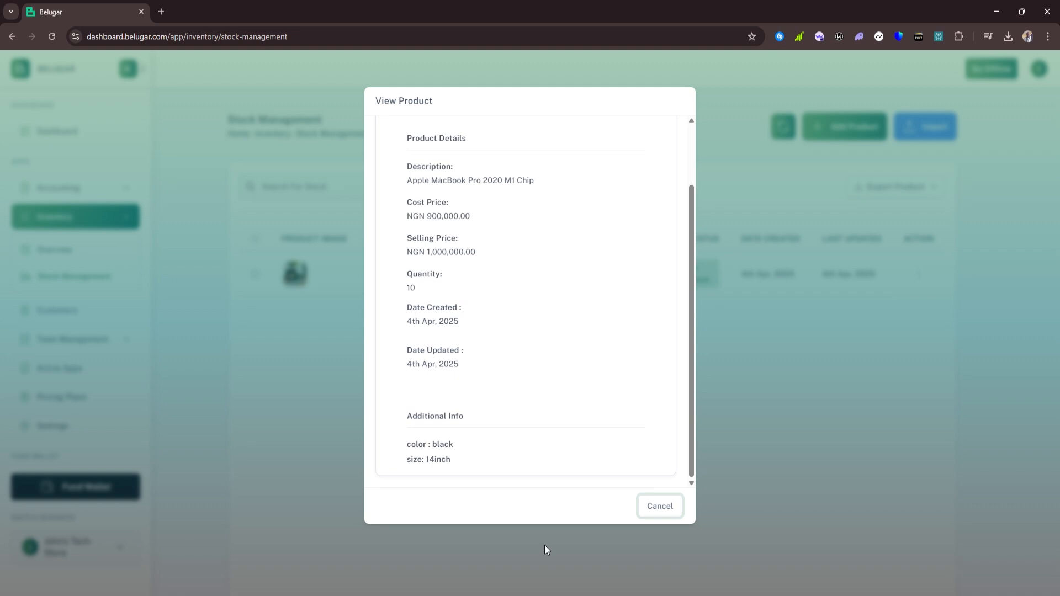
{"action": "left_click", "coordinate": [674, 506]}
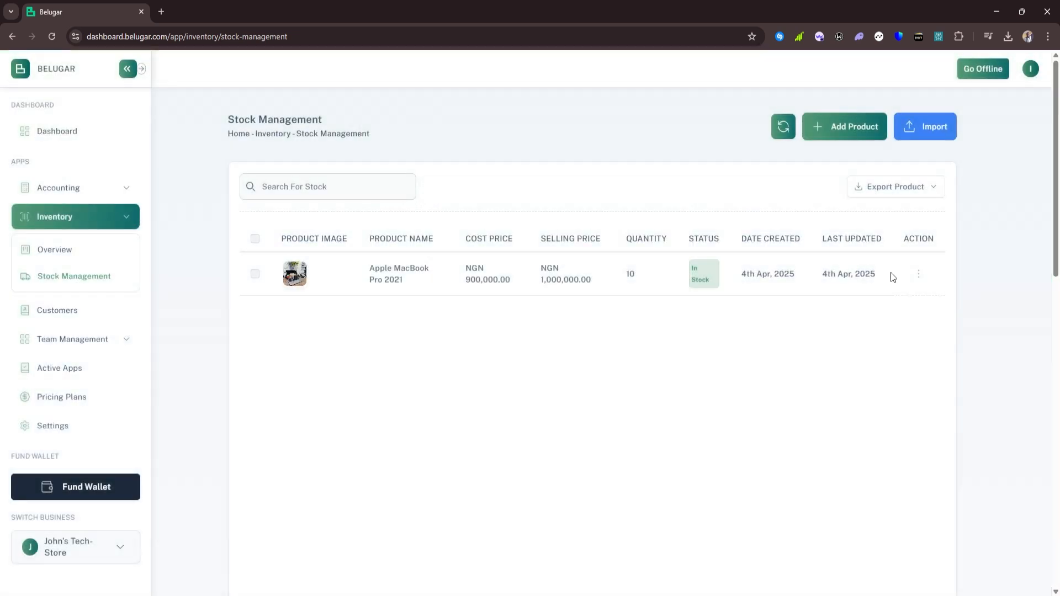
View the MacBook's stock history, then start a Transfer Product for Apple MacBook Pro 2021
{"action": "left_click", "coordinate": [919, 276]}
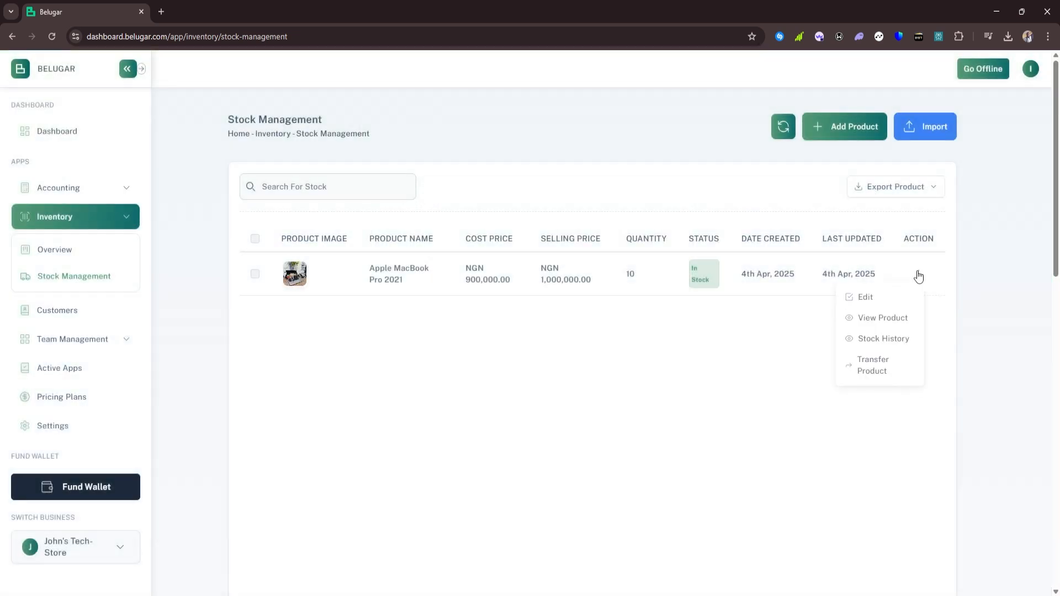
{"action": "left_click", "coordinate": [898, 340]}
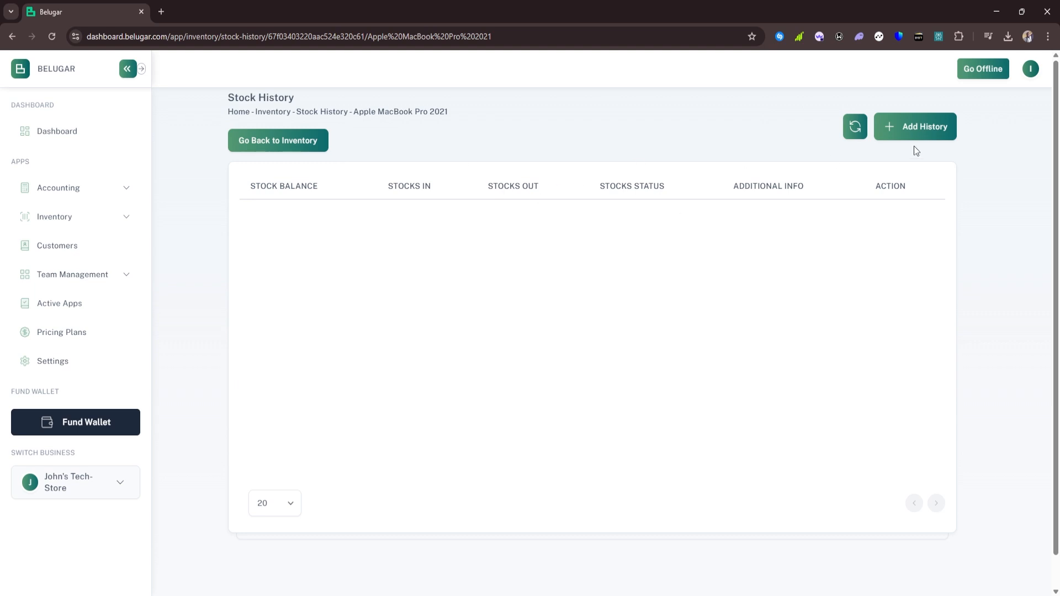
{"action": "left_click", "coordinate": [295, 145]}
{"action": "left_click", "coordinate": [919, 274]}
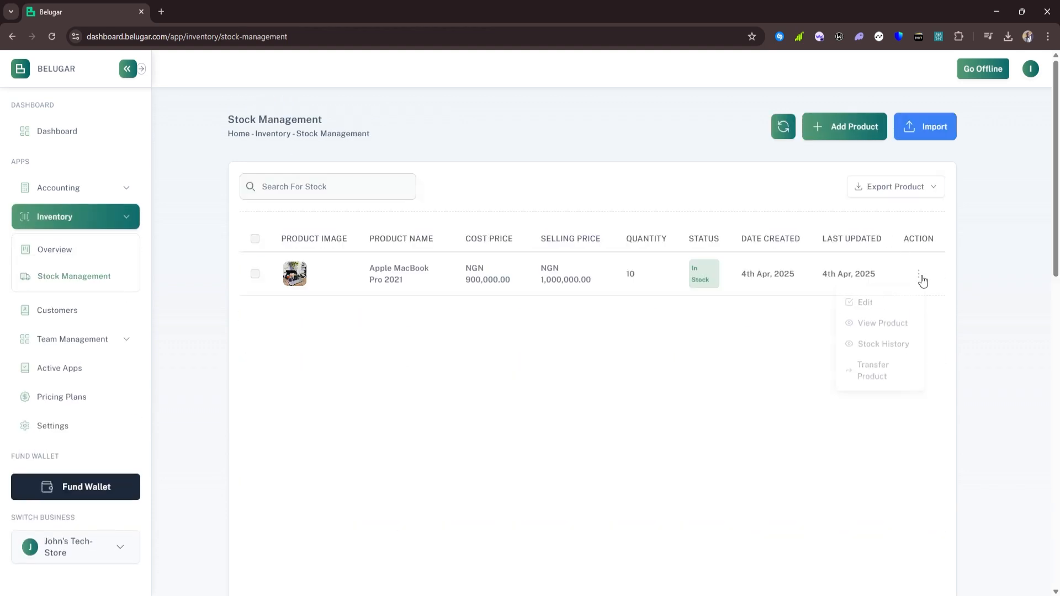
{"action": "left_click", "coordinate": [890, 372]}
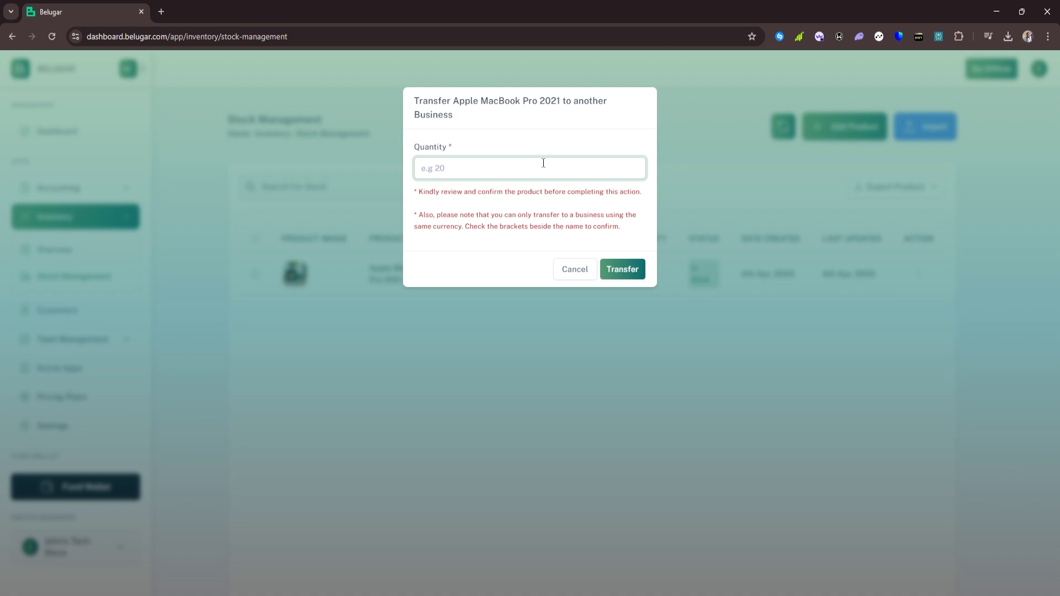
Cancel the transfer, leaving Apple MacBook Pro 2021 at quantity 10
{"action": "left_click", "coordinate": [568, 270]}
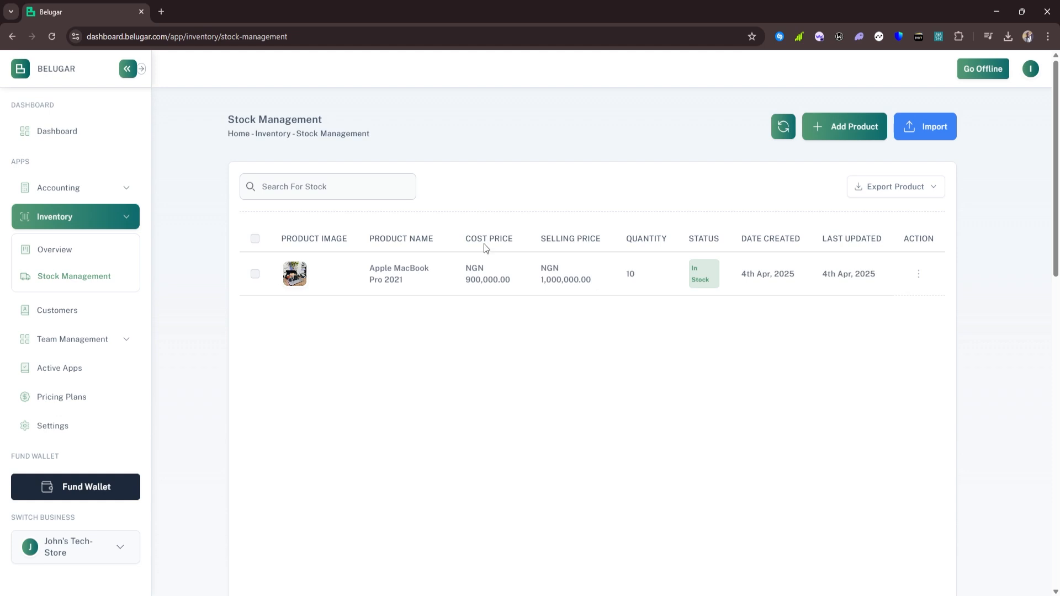
Start a new product with a picture, named and described 'Itel Powerbank'
{"action": "left_click", "coordinate": [851, 129]}
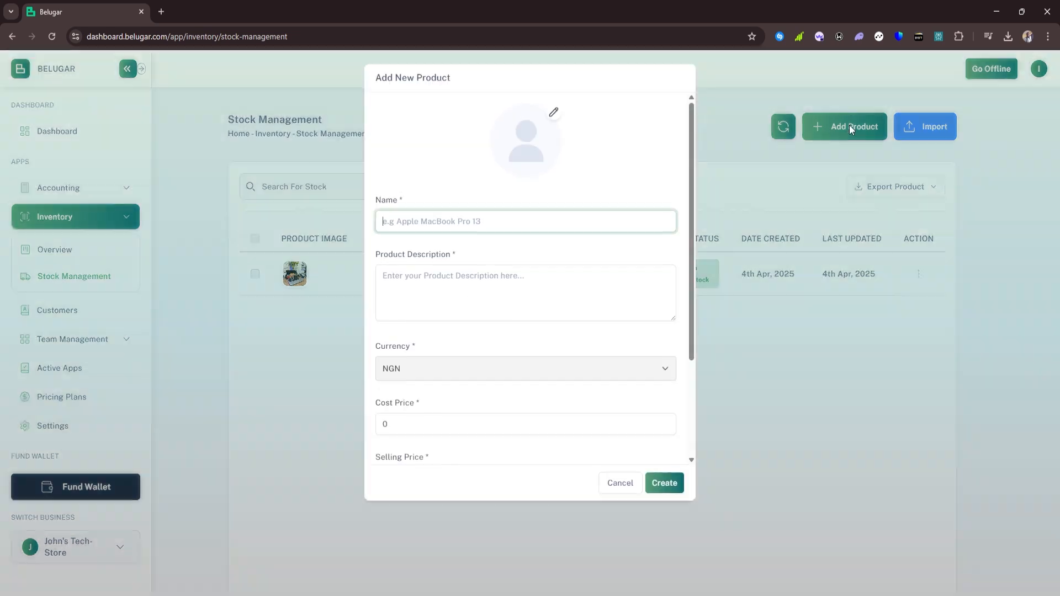
{"action": "left_click", "coordinate": [557, 142]}
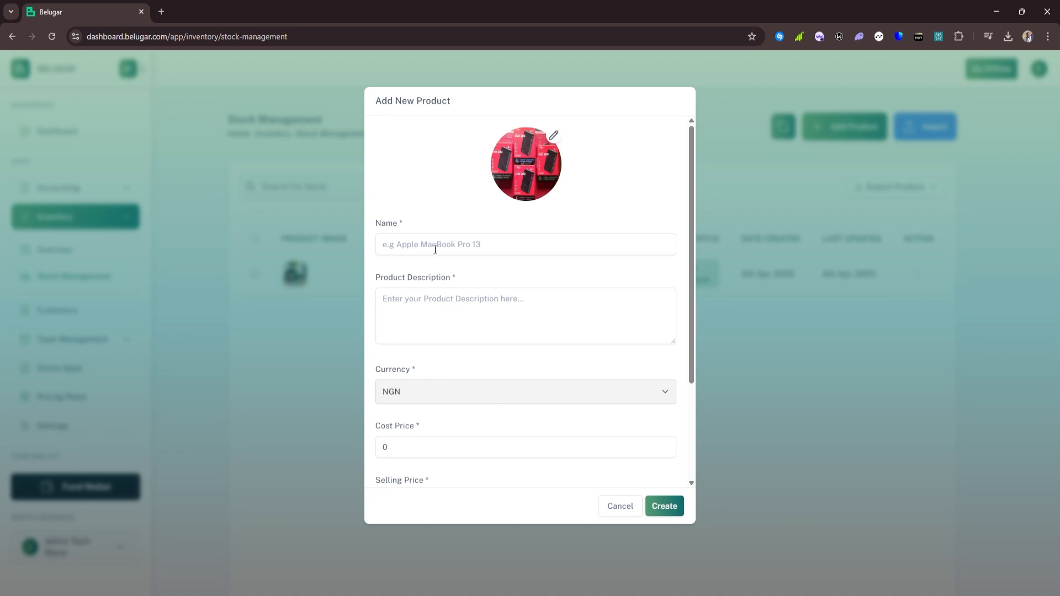
{"action": "left_click", "coordinate": [435, 250]}
{"action": "type", "text": "Itel"}
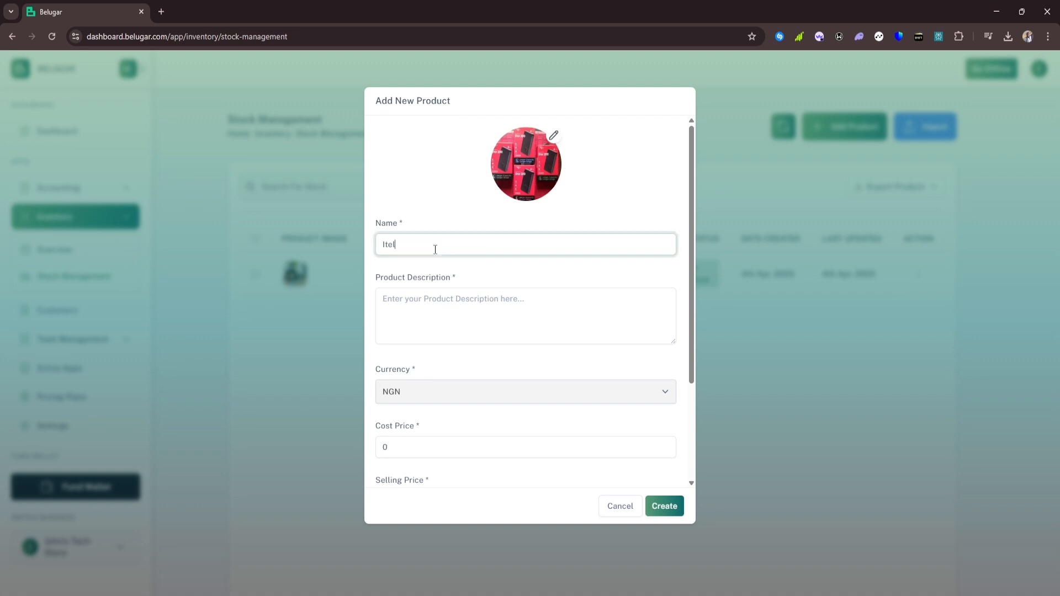
{"action": "type", "text": " Powerbank"}
{"action": "left_click", "coordinate": [445, 298]}
{"action": "type", "text": "I"}
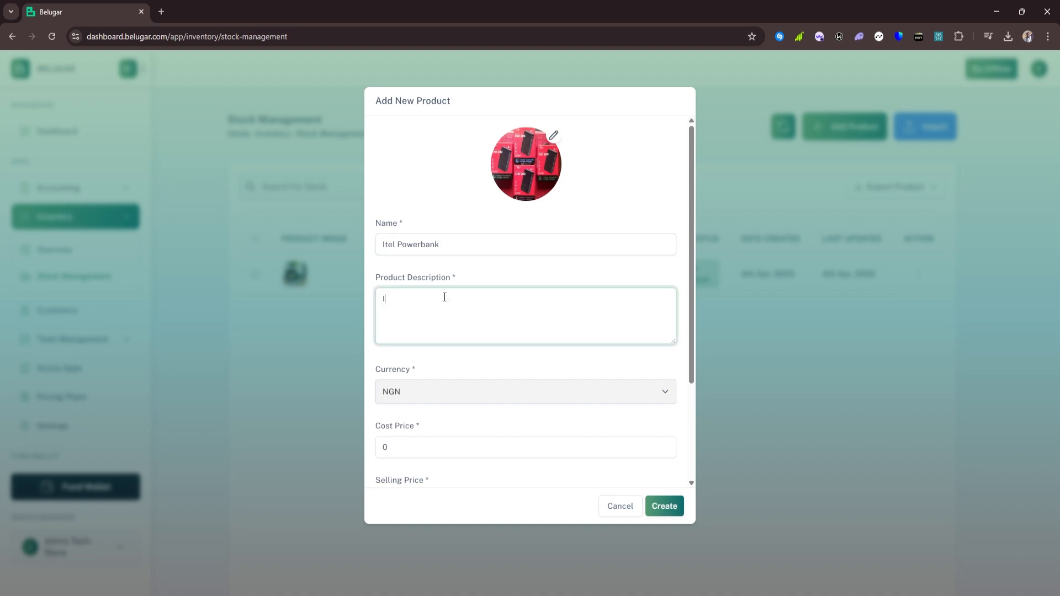
{"action": "type", "text": "tel Powerbank"}
Set cost price 12500, selling price 15000 and quantity 30
{"action": "scroll", "coordinate": [436, 353], "scroll_direction": "down", "scroll_amount": 3}
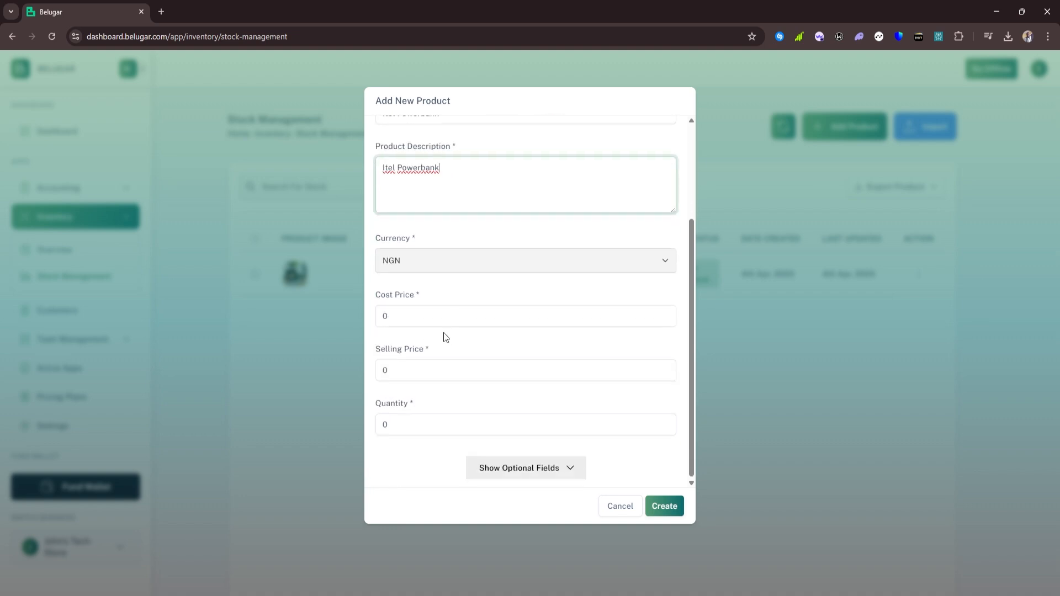
{"action": "left_click", "coordinate": [407, 311]}
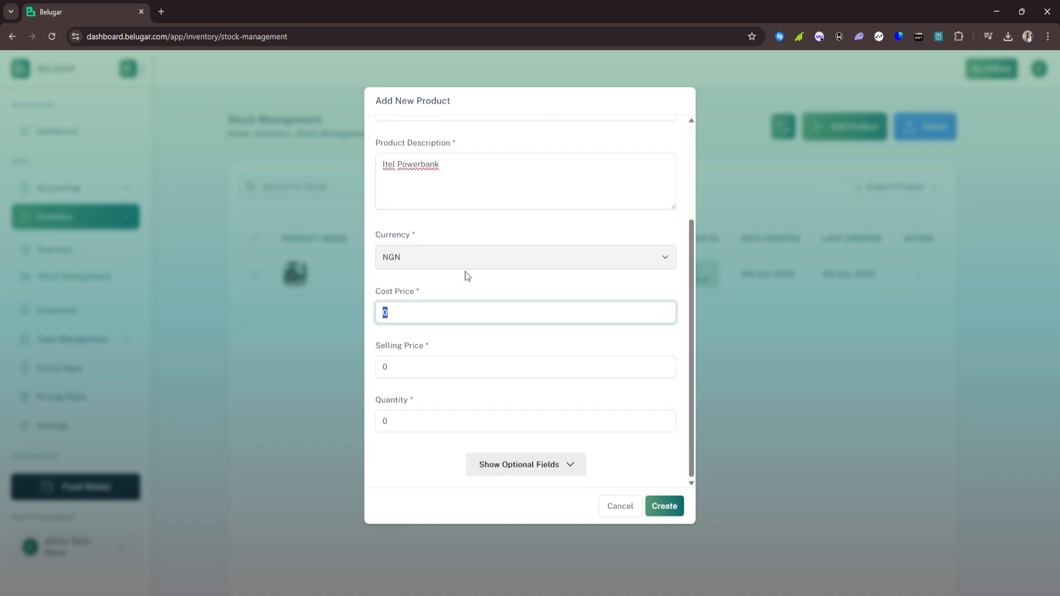
{"action": "type", "text": "12500"}
{"action": "left_click", "coordinate": [376, 377]}
{"action": "type", "text": "1"}
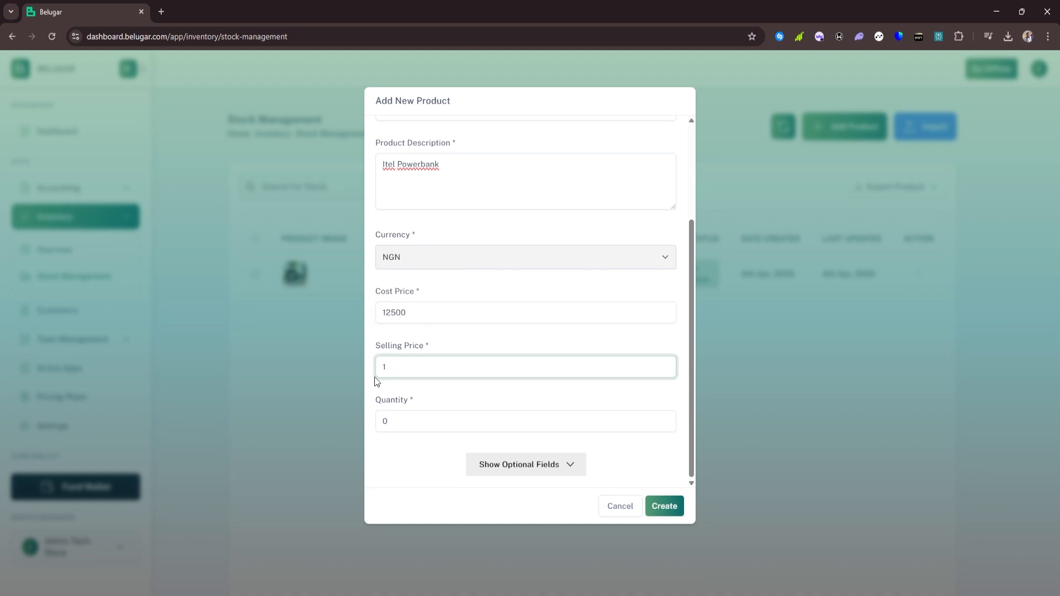
{"action": "type", "text": "5000"}
{"action": "key", "text": "Tab"}
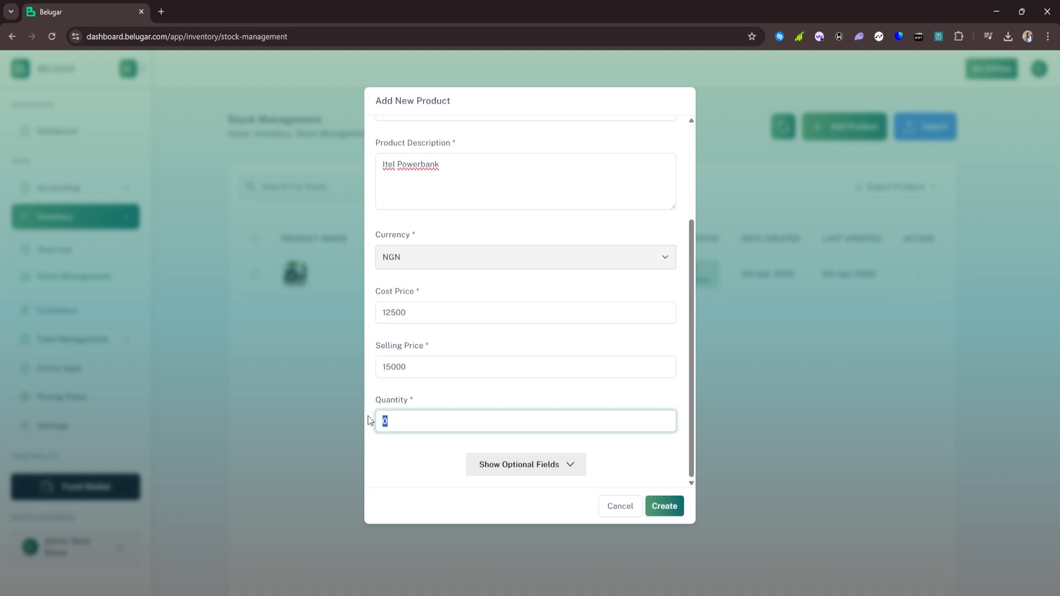
{"action": "type", "text": "30"}
{"action": "left_click", "coordinate": [540, 464]}
Add an optional detail 'color' with value 'black'
{"action": "scroll", "coordinate": [550, 432], "scroll_direction": "down", "scroll_amount": 3}
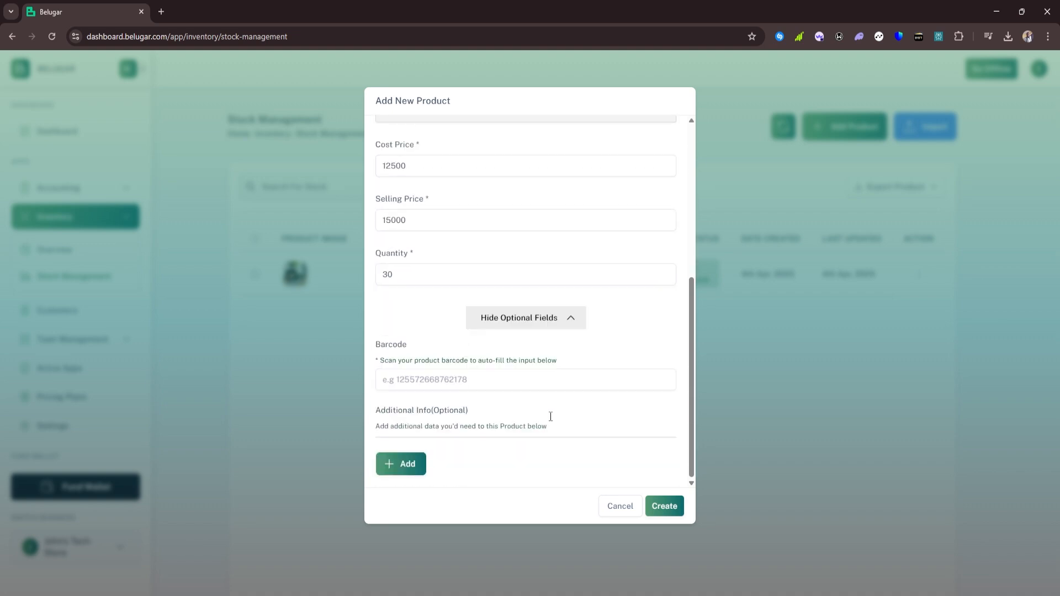
{"action": "left_click", "coordinate": [404, 465]}
{"action": "left_click", "coordinate": [416, 478]}
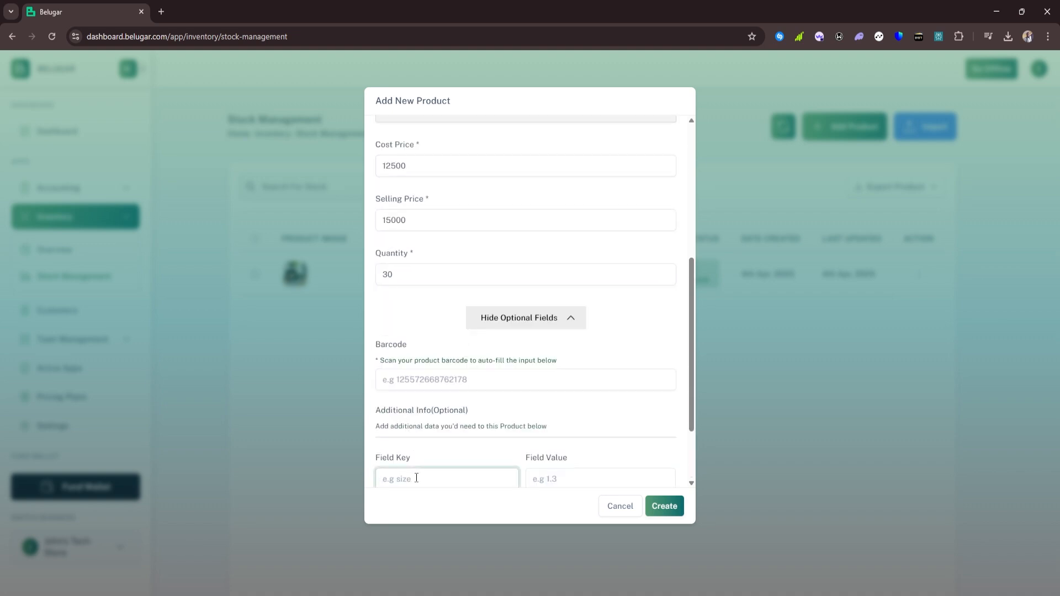
{"action": "type", "text": "color"}
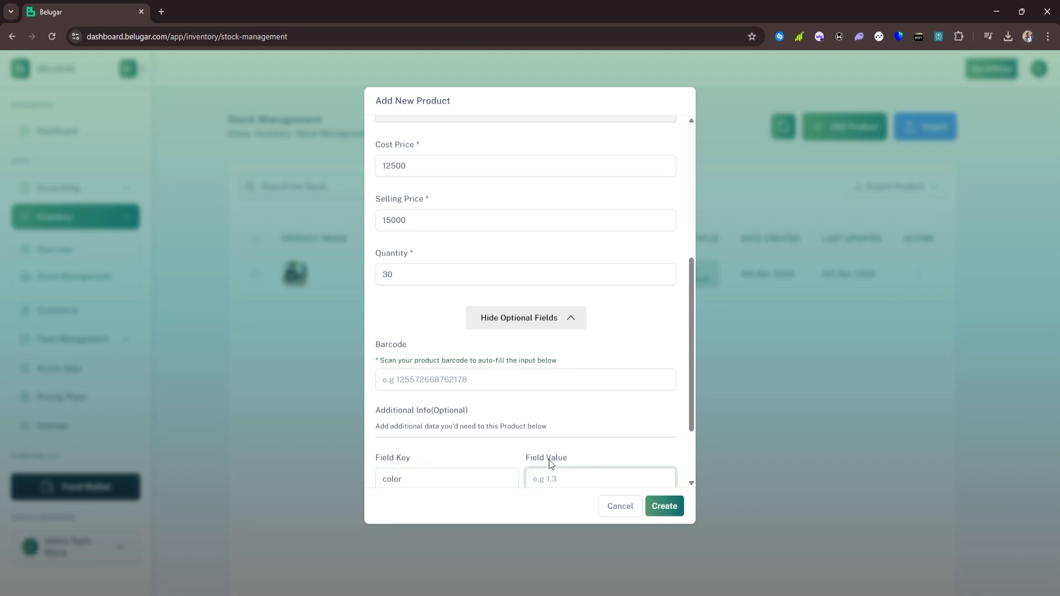
{"action": "scroll", "coordinate": [534, 330], "scroll_direction": "up", "scroll_amount": 5}
{"action": "scroll", "coordinate": [533, 330], "scroll_direction": "down", "scroll_amount": 4}
{"action": "scroll", "coordinate": [533, 329], "scroll_direction": "down", "scroll_amount": 3}
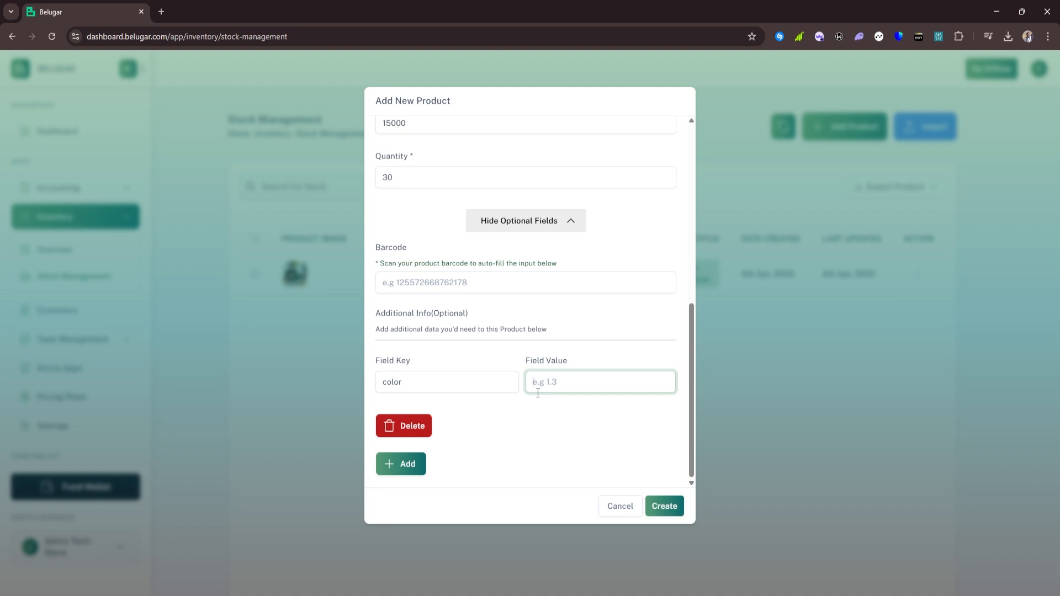
{"action": "type", "text": "black"}
Add a 'capacity' detail of 20000mAH and create the Itel Powerbank product
{"action": "left_click", "coordinate": [395, 464]}
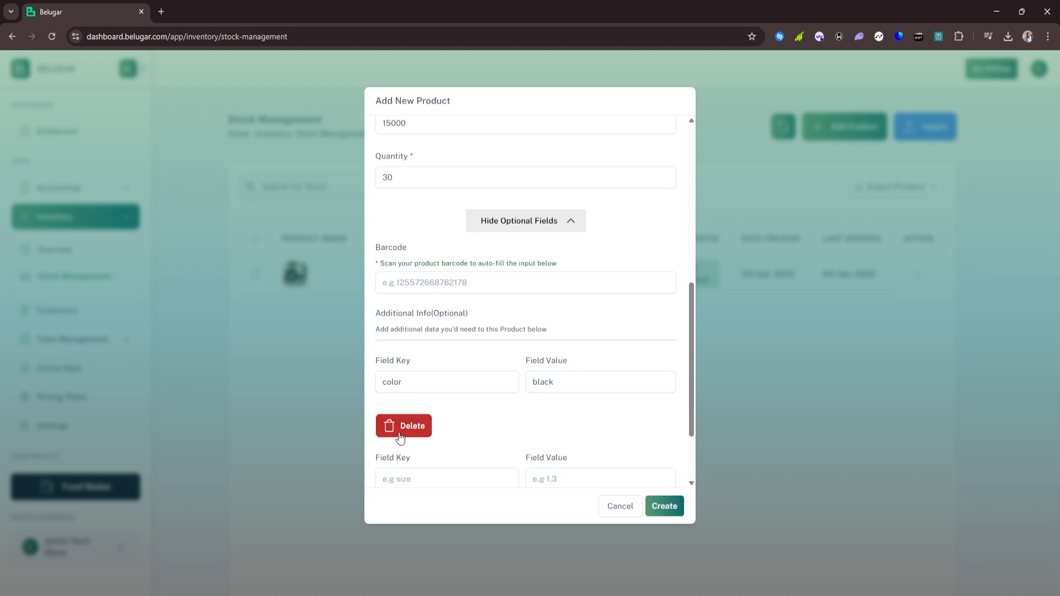
{"action": "scroll", "coordinate": [417, 405], "scroll_direction": "down", "scroll_amount": 2}
{"action": "left_click", "coordinate": [428, 381]}
{"action": "type", "text": "ca"}
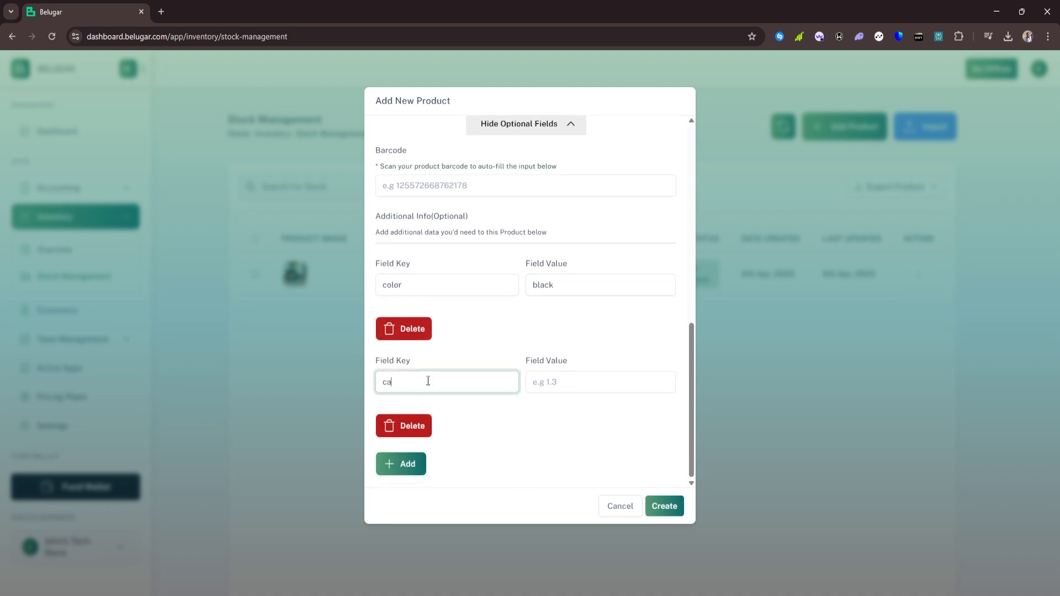
{"action": "type", "text": "pacity"}
{"action": "left_click", "coordinate": [546, 377]}
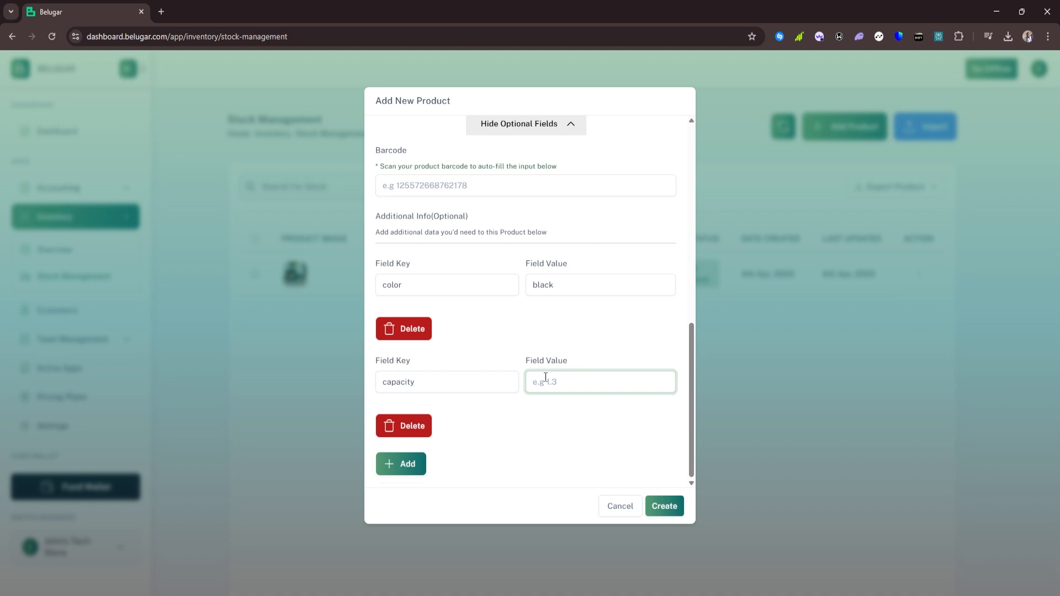
{"action": "type", "text": "20000MAH"}
{"action": "key", "text": "BackSpace"}
{"action": "key", "text": "BackSpace"}
{"action": "key", "text": "BackSpace"}
{"action": "type", "text": "M"}
{"action": "key", "text": "BackSpace"}
{"action": "type", "text": "maAH"}
{"action": "left_click", "coordinate": [668, 504]}
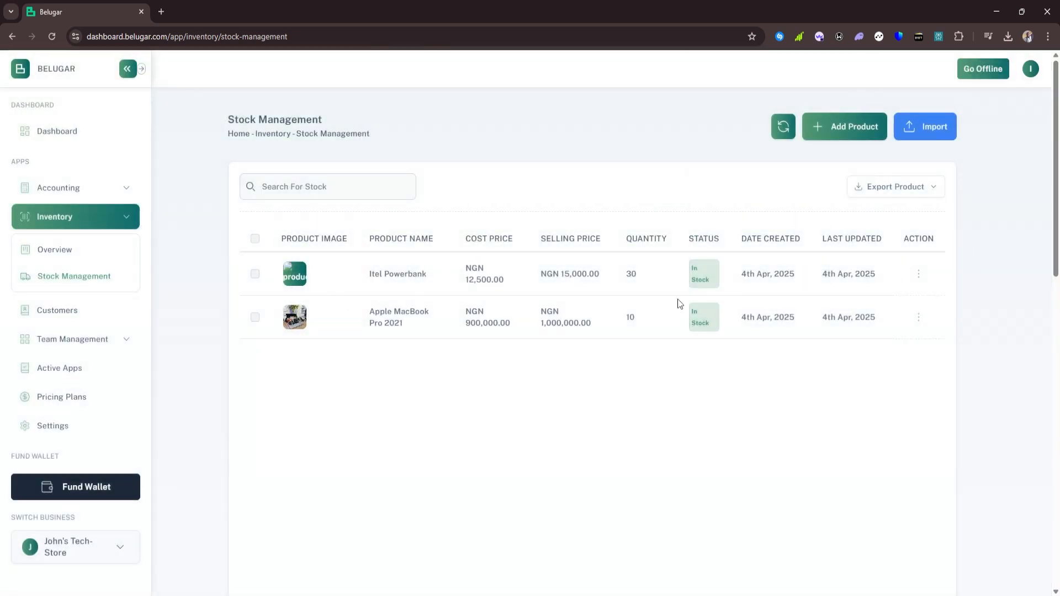
Start a new product with a mouse photo, name 'Gaming Mouse', description 'Razer Gaming Mouse'
{"action": "left_click", "coordinate": [841, 133]}
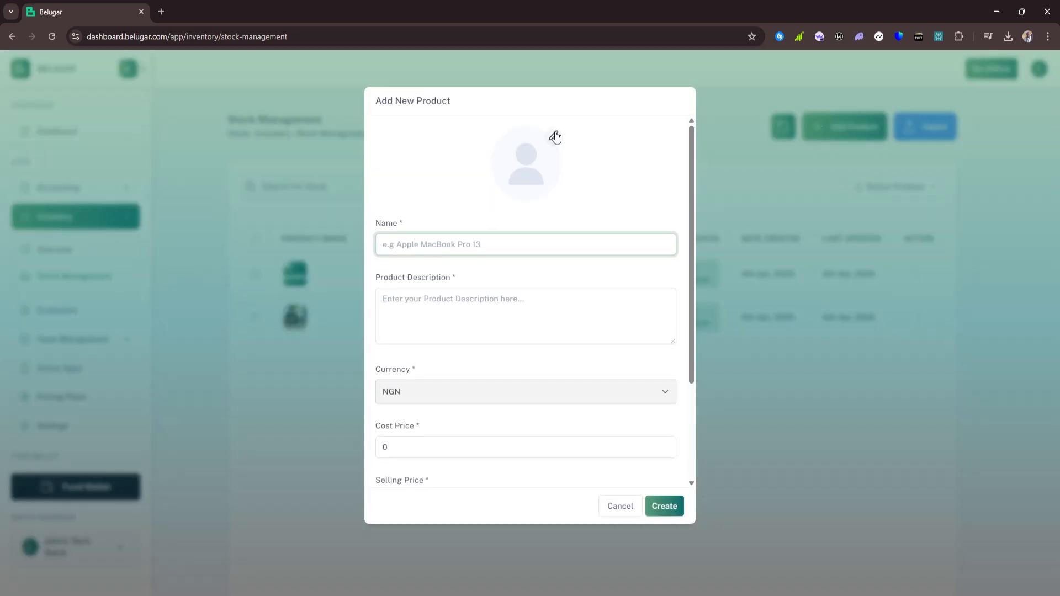
{"action": "left_click", "coordinate": [555, 134]}
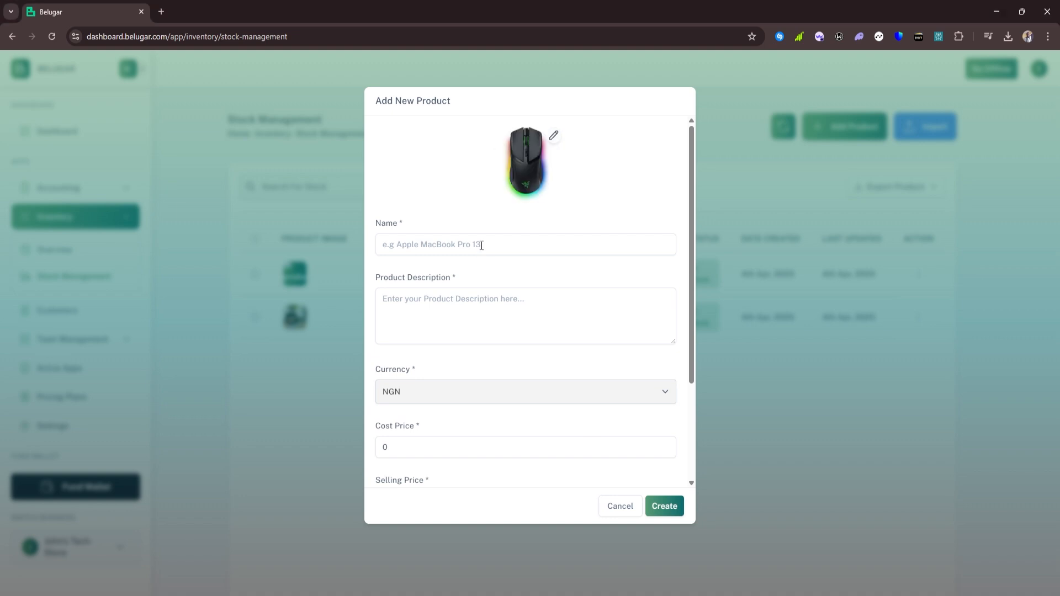
{"action": "left_click", "coordinate": [482, 245]}
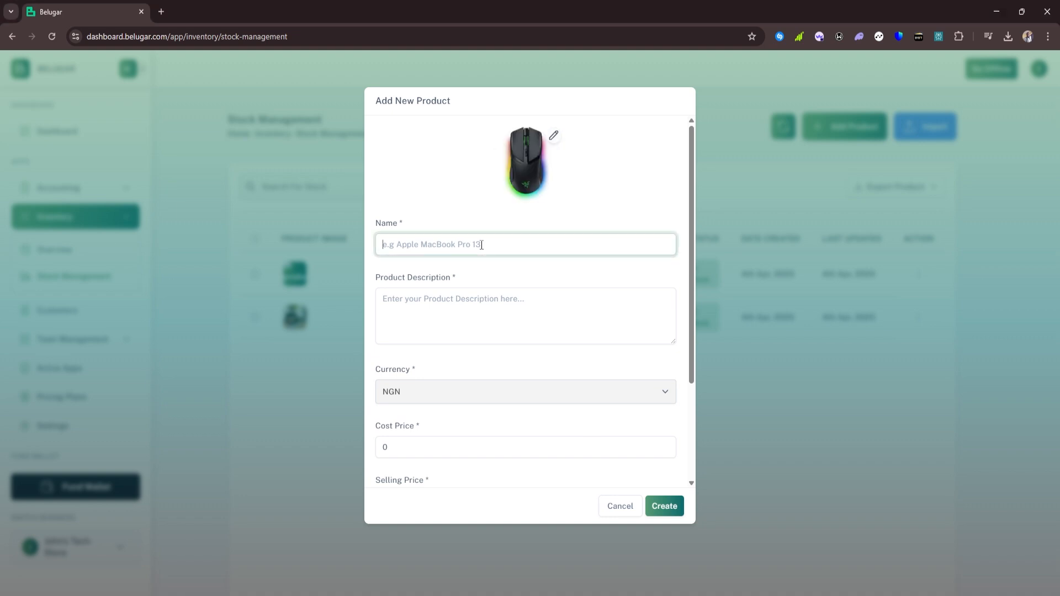
{"action": "type", "text": "Gaming Mouse"}
{"action": "left_click", "coordinate": [451, 301]}
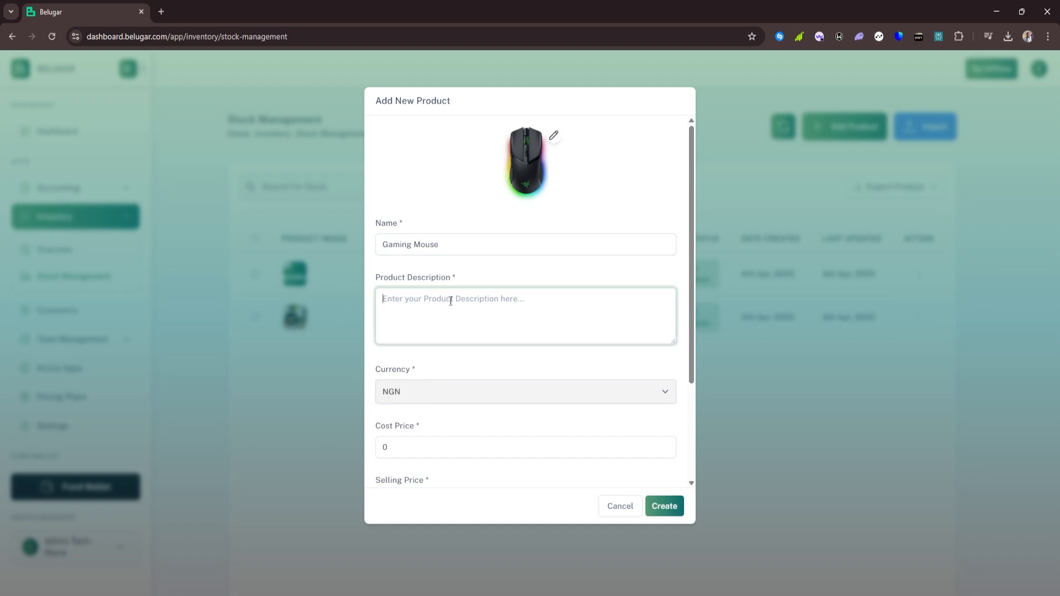
{"action": "type", "text": "Razer Gaming Mouse"}
Set cost price 12000, selling price 16000 and quantity 20
{"action": "scroll", "coordinate": [409, 406], "scroll_direction": "down", "scroll_amount": 3}
{"action": "left_click", "coordinate": [396, 334]}
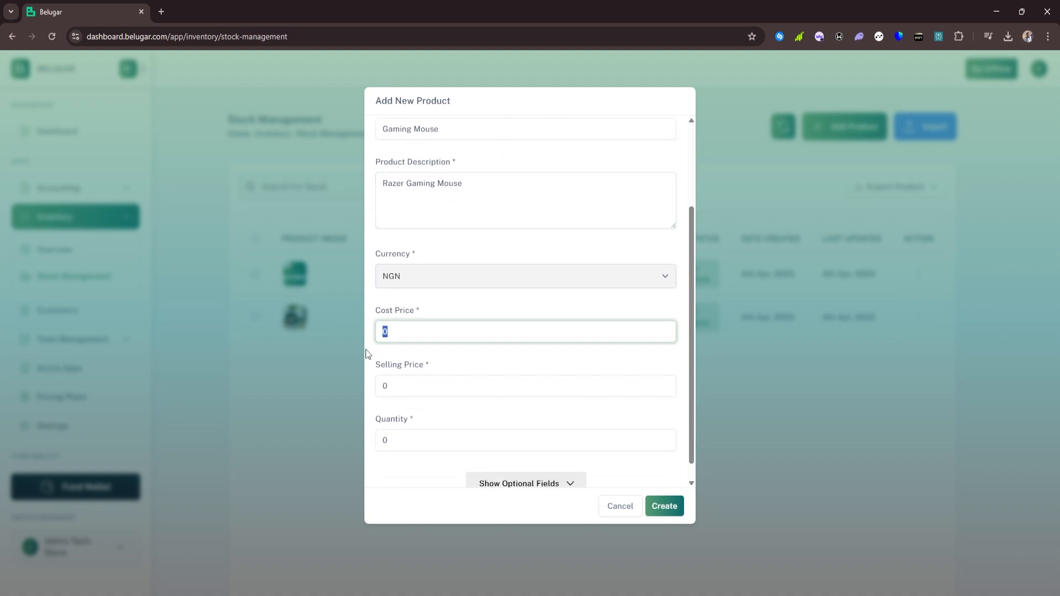
{"action": "scroll", "coordinate": [556, 221], "scroll_direction": "up", "scroll_amount": 2}
{"action": "scroll", "coordinate": [556, 223], "scroll_direction": "down", "scroll_amount": 3}
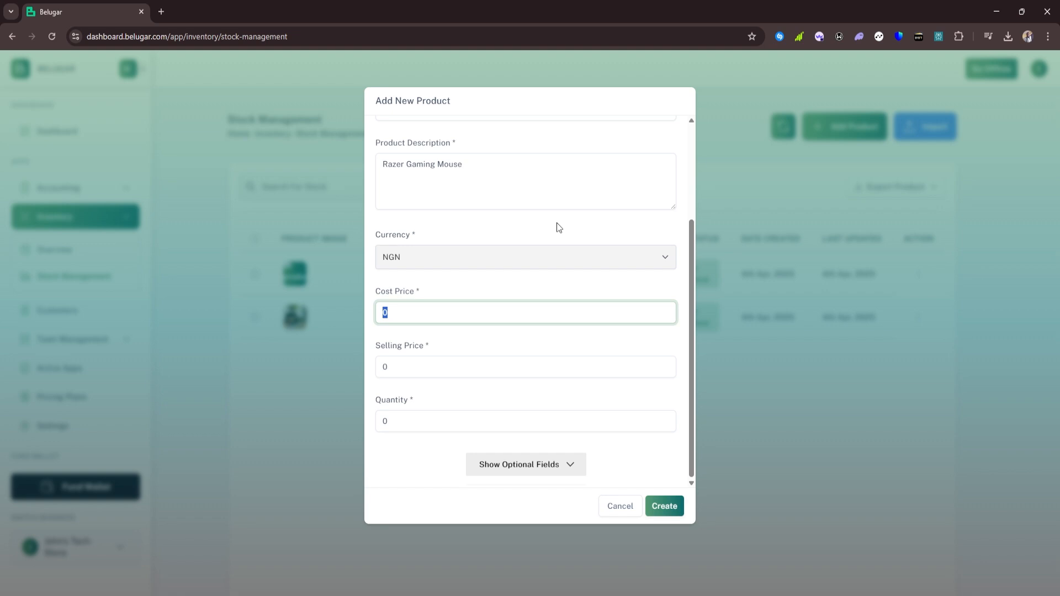
{"action": "type", "text": "12000"}
{"action": "left_click", "coordinate": [374, 378]}
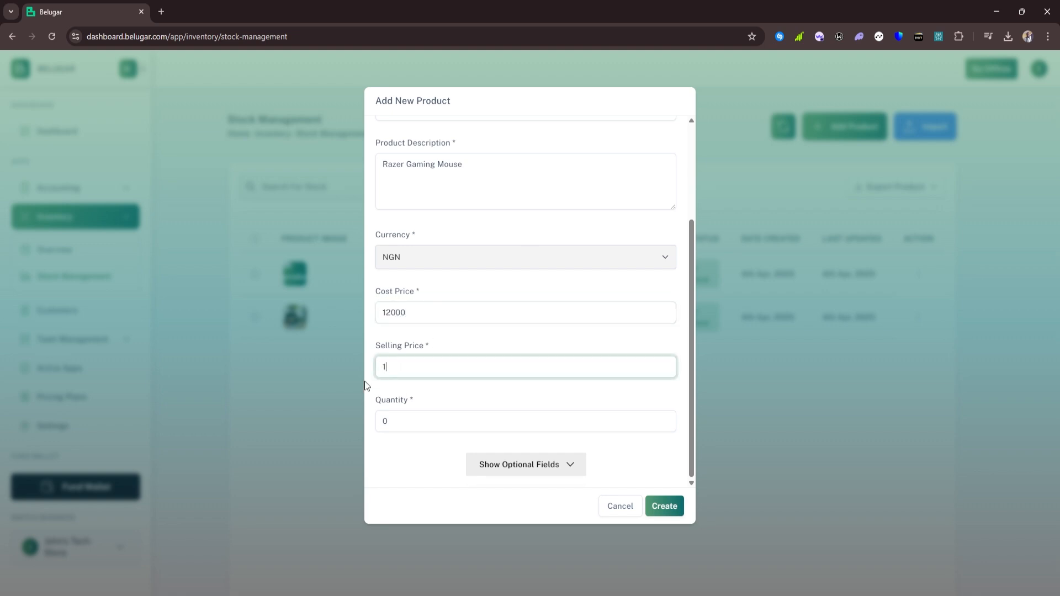
{"action": "type", "text": "16000"}
{"action": "left_click", "coordinate": [400, 422]}
{"action": "type", "text": "20"}
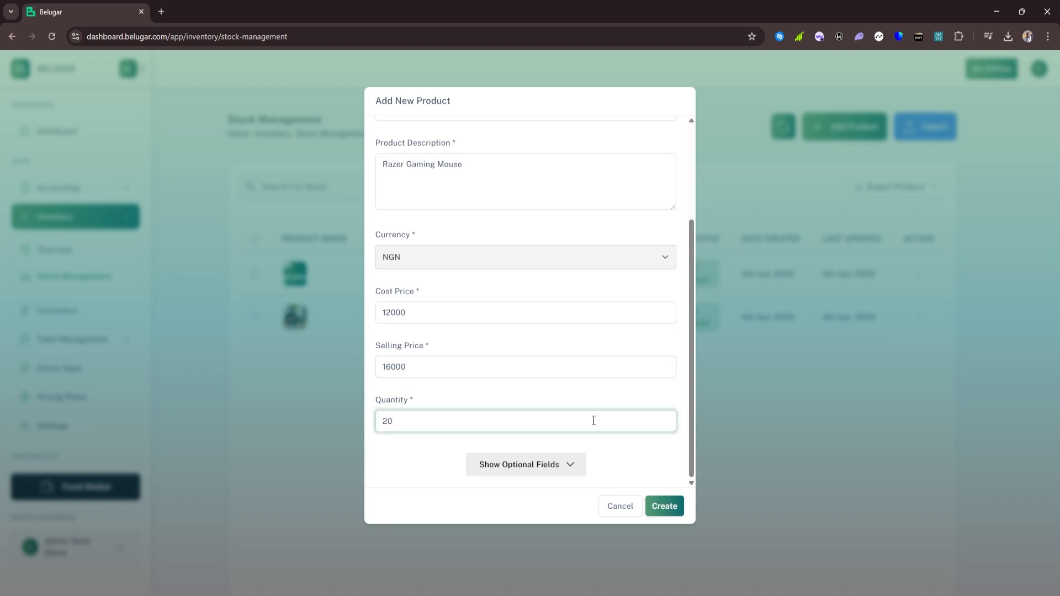
{"action": "left_click", "coordinate": [570, 463]}
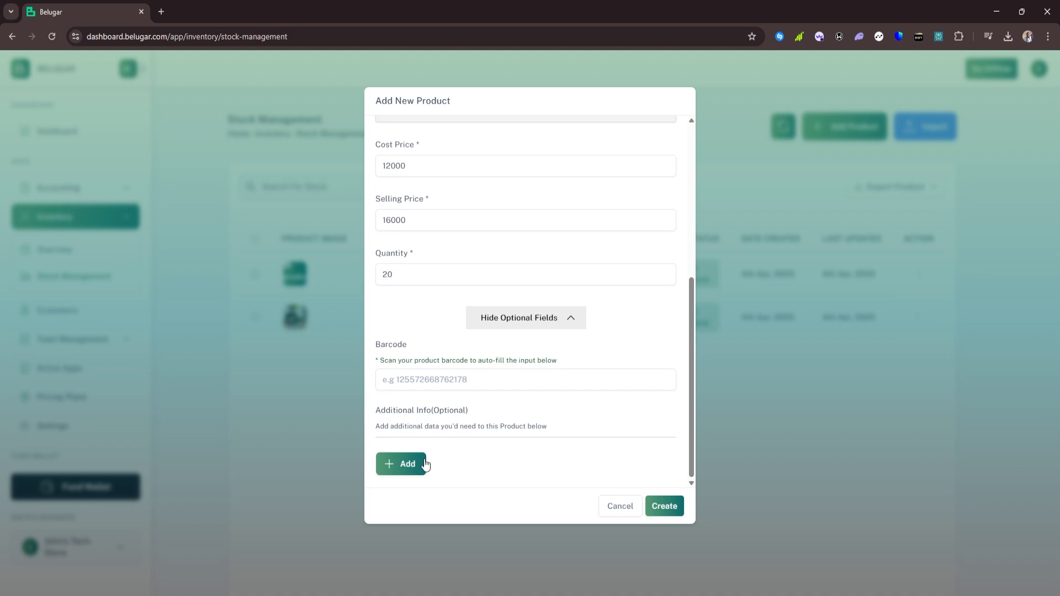
Add an optional detail 'Lights' with value 'LED Lights'
{"action": "left_click", "coordinate": [424, 464]}
{"action": "left_click", "coordinate": [415, 479]}
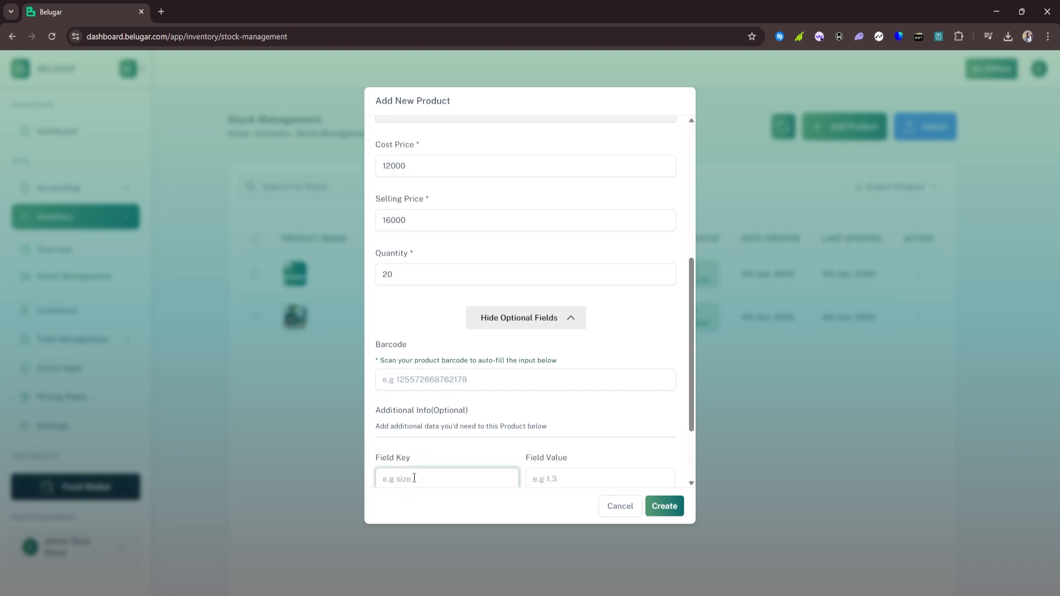
{"action": "type", "text": "Lights"}
{"action": "left_click", "coordinate": [547, 477]}
{"action": "type", "text": "L"}
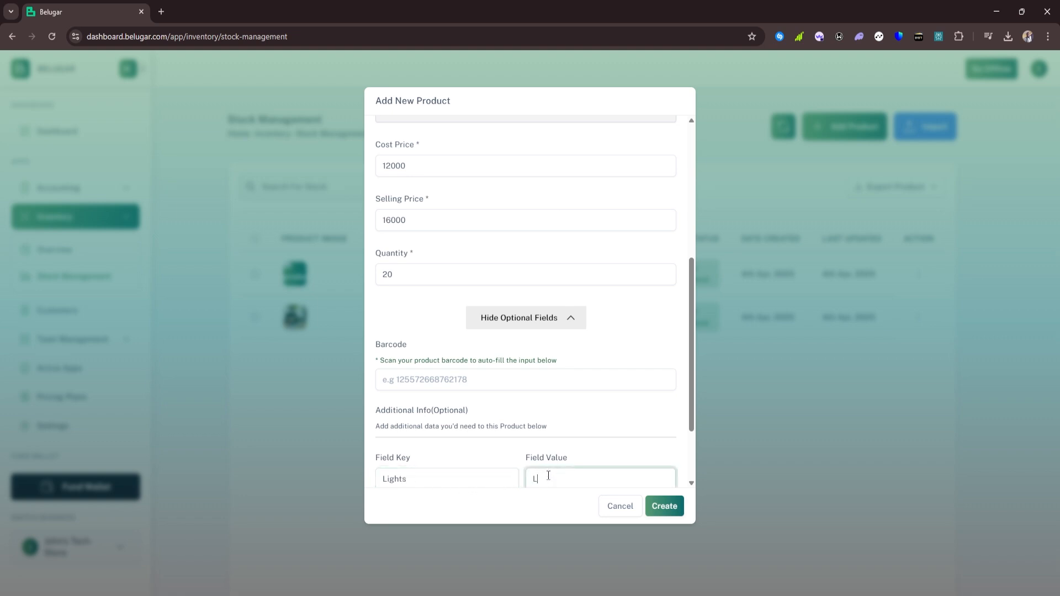
{"action": "type", "text": "ED Lights"}
Add a 'Color' detail of 'Black/White' and create the Gaming Mouse product
{"action": "scroll", "coordinate": [541, 475], "scroll_direction": "down", "scroll_amount": 2}
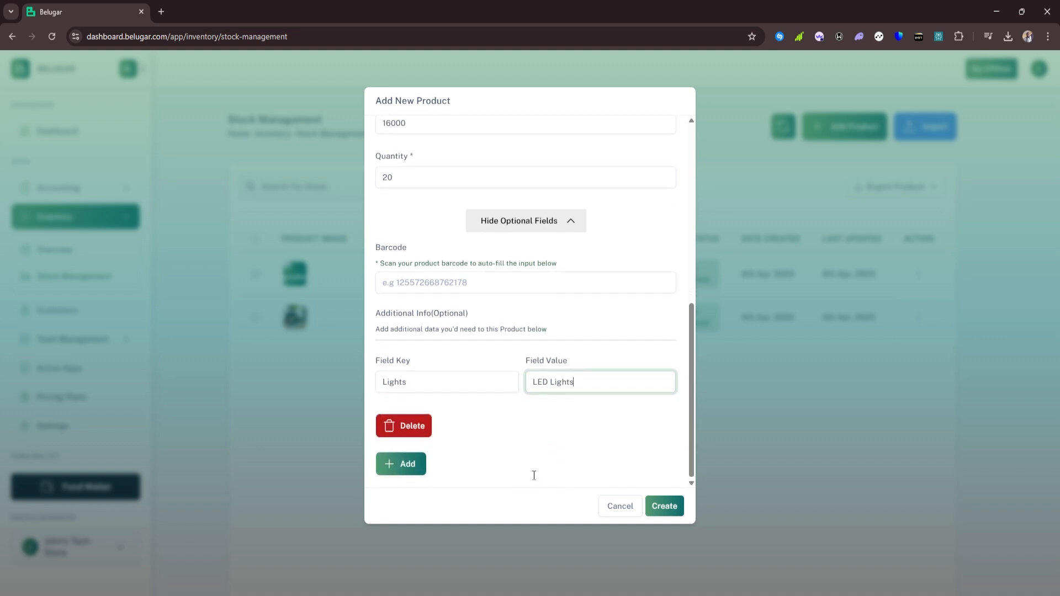
{"action": "left_click", "coordinate": [403, 466]}
{"action": "left_click", "coordinate": [404, 471]}
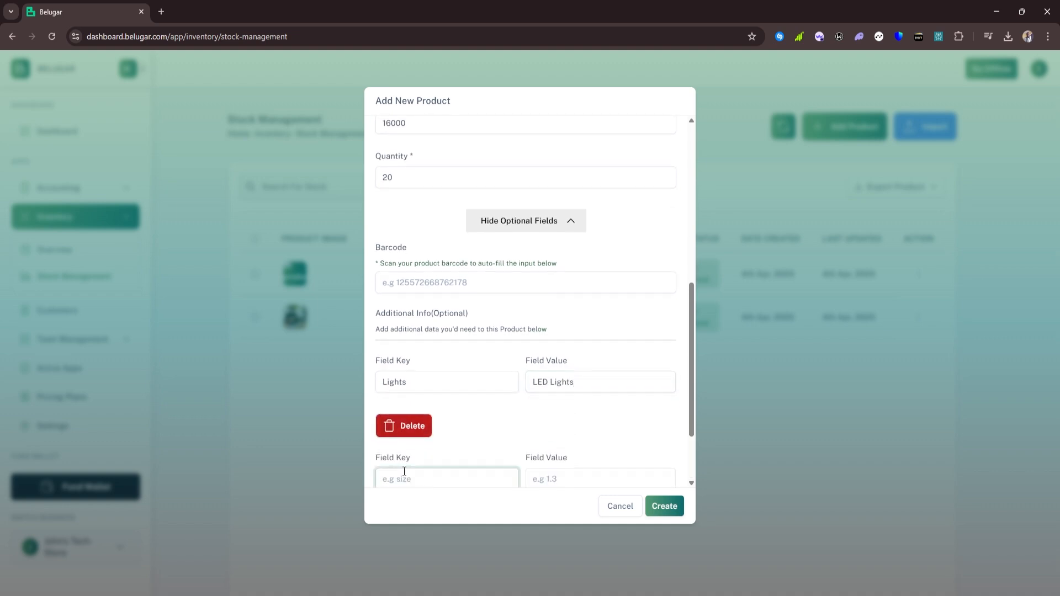
{"action": "type", "text": "Color"}
{"action": "left_click", "coordinate": [551, 479]}
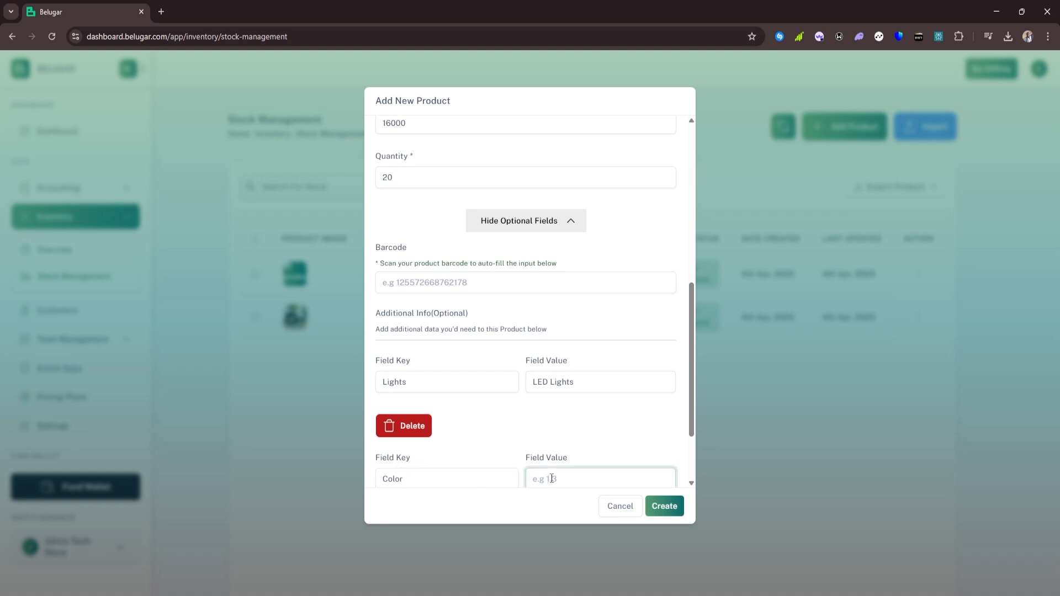
{"action": "type", "text": "Black/White"}
{"action": "scroll", "coordinate": [585, 450], "scroll_direction": "down", "scroll_amount": 2}
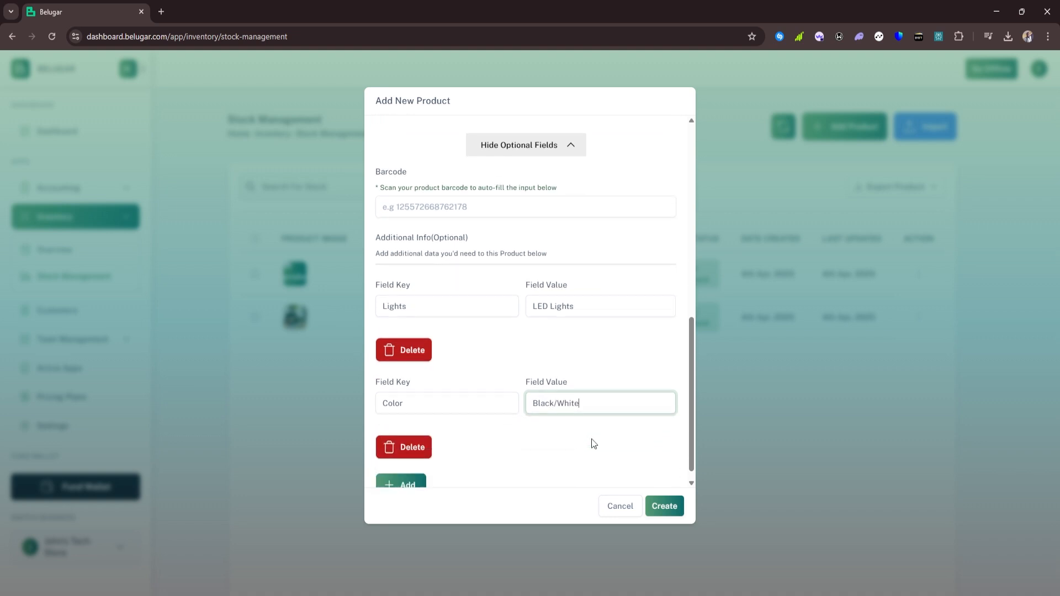
{"action": "left_click", "coordinate": [657, 505]}
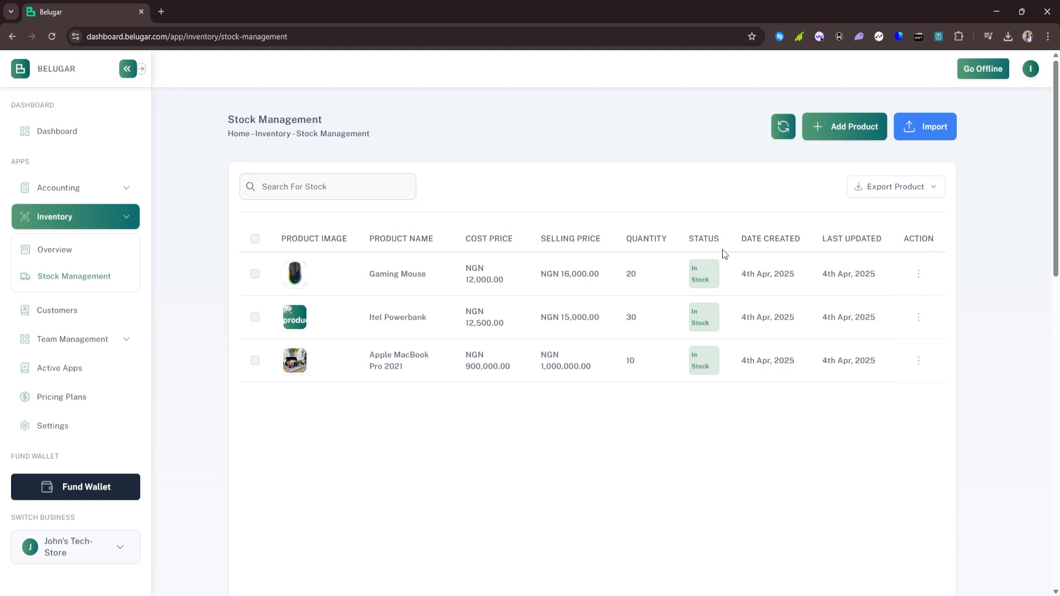
Refresh the stock list and export the three products in EXCEL format
{"action": "left_click", "coordinate": [781, 133]}
{"action": "left_click", "coordinate": [864, 191]}
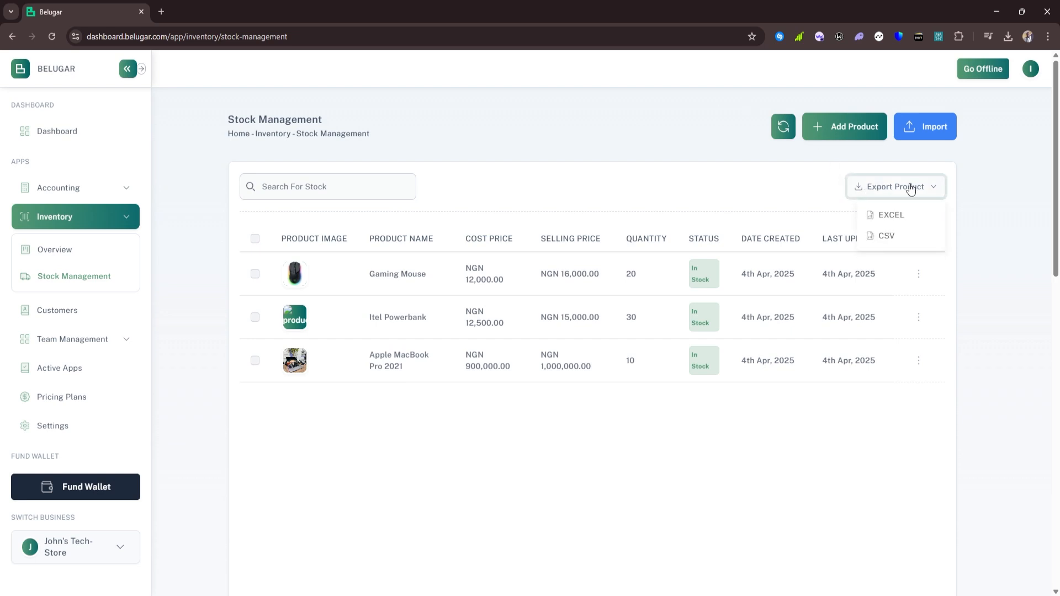
{"action": "left_click", "coordinate": [892, 220]}
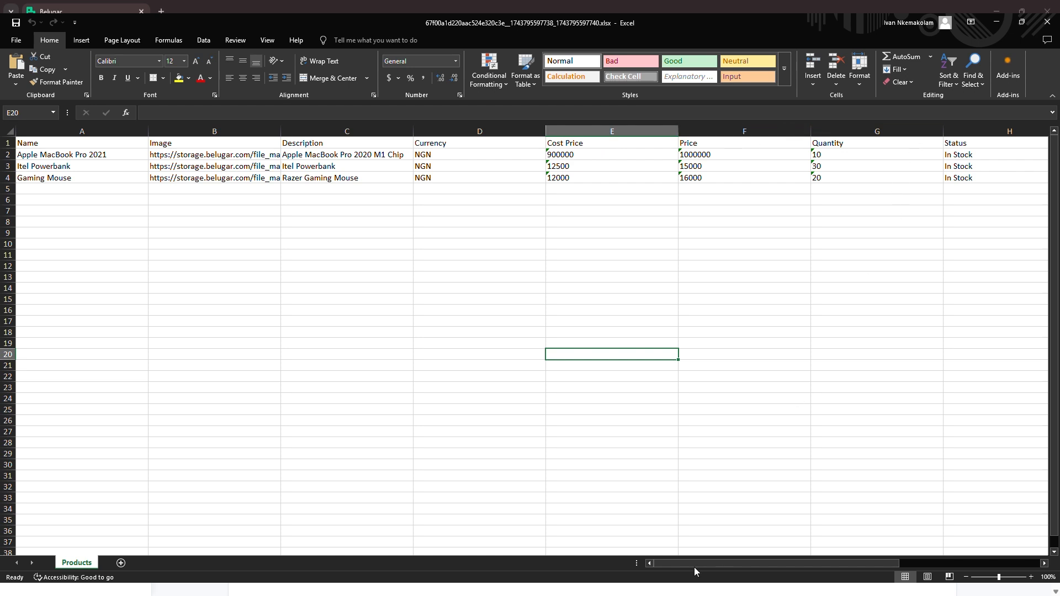
Scroll across the exported Products sheet through the Created At column, then return to Stock Management
{"action": "left_click_drag", "start_coordinate": [694, 568], "coordinate": [804, 566]}
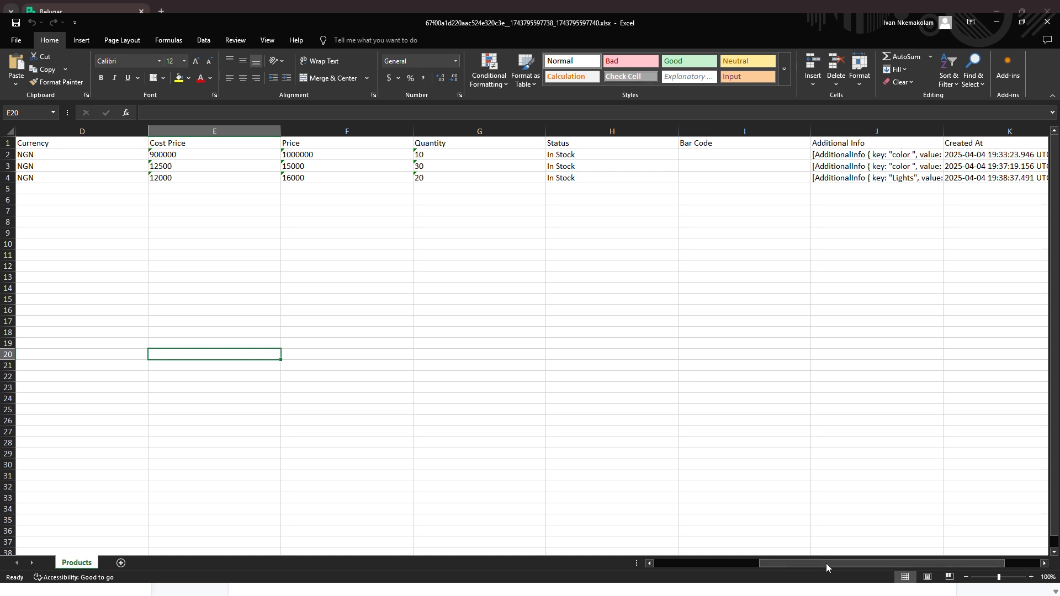
{"action": "left_click_drag", "start_coordinate": [827, 563], "coordinate": [913, 563]}
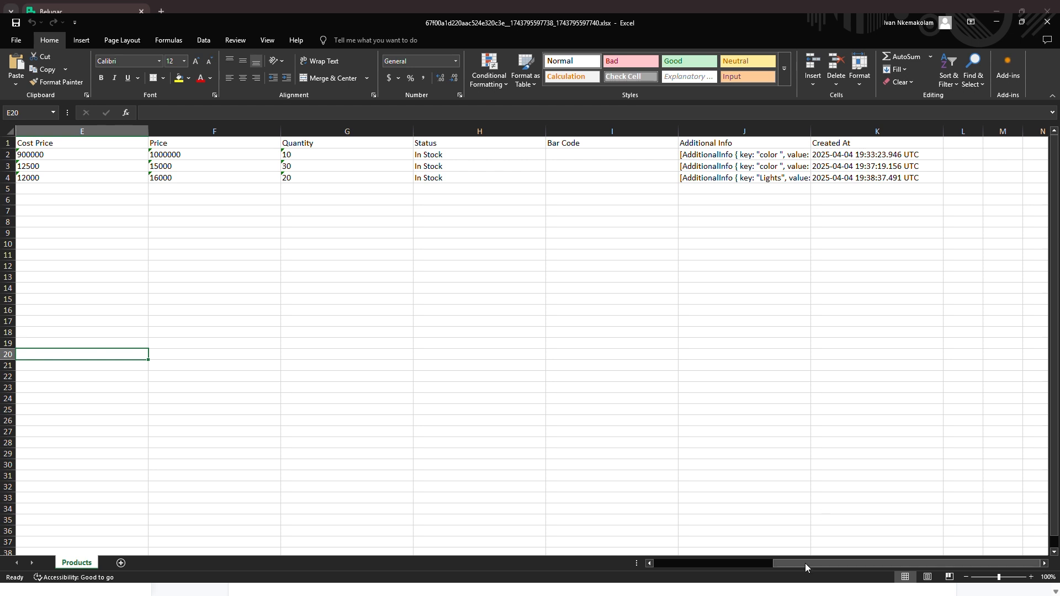
{"action": "left_click_drag", "start_coordinate": [806, 564], "coordinate": [679, 559]}
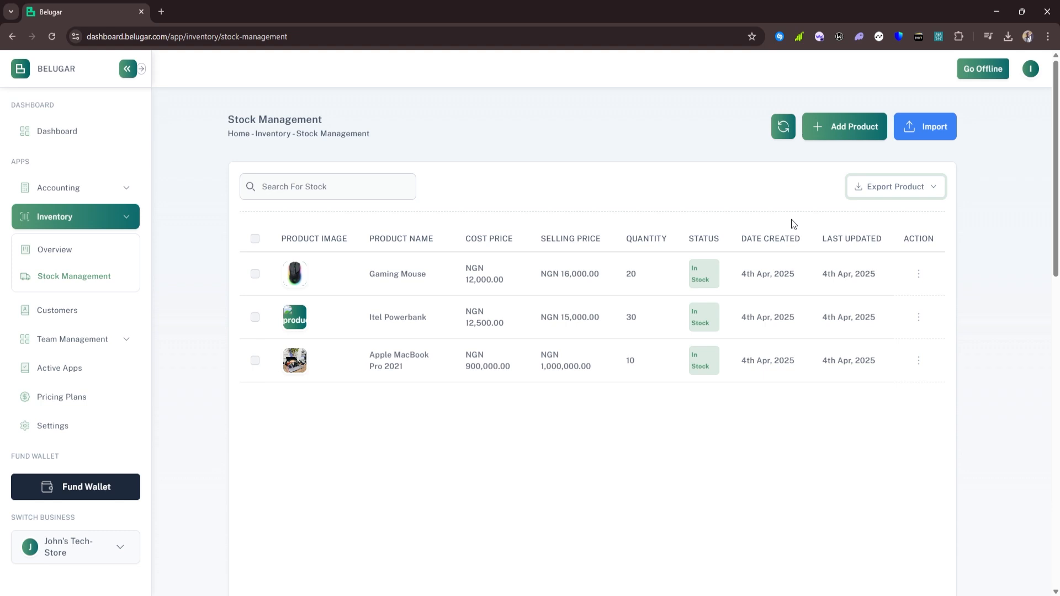
Upload the product file adding HP Gaming Mouse, Oraimo Powerbank and Alienware Grazer, then refresh the stock list
{"action": "left_click", "coordinate": [919, 142]}
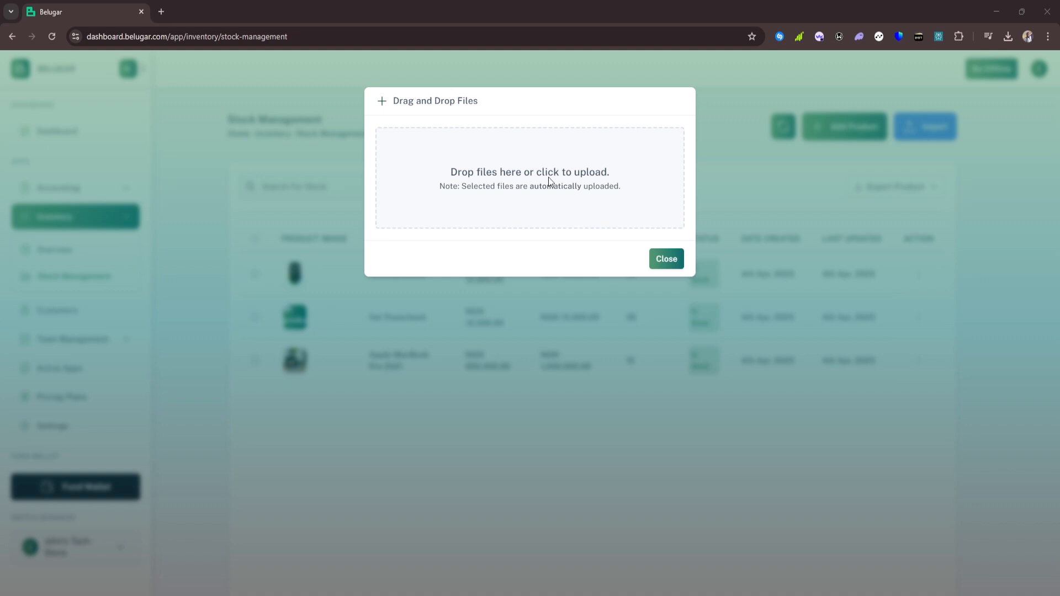
{"action": "left_click", "coordinate": [567, 434]}
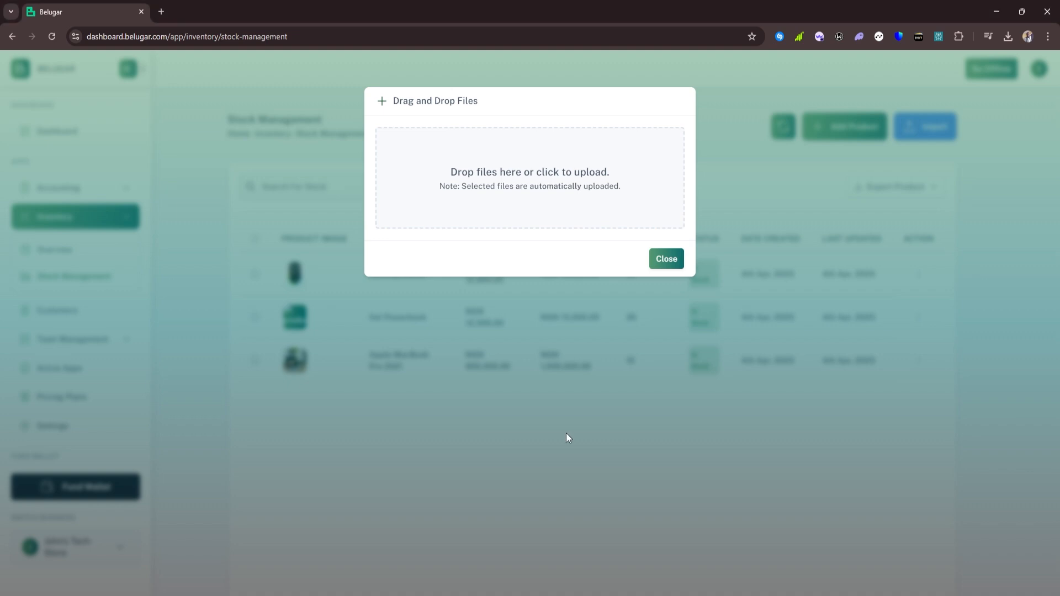
{"action": "left_click", "coordinate": [667, 272]}
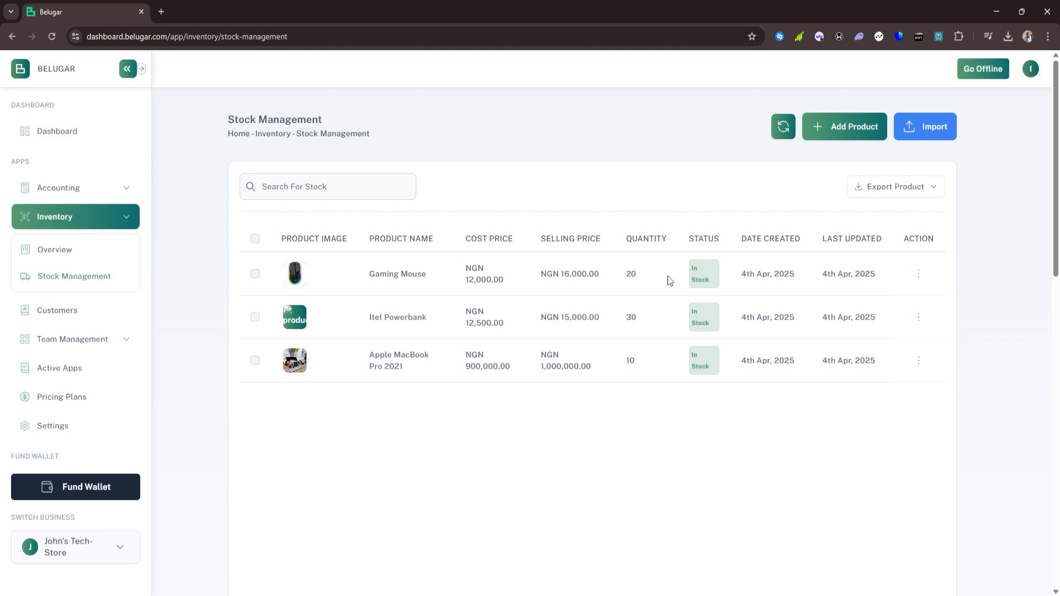
{"action": "left_click", "coordinate": [782, 130]}
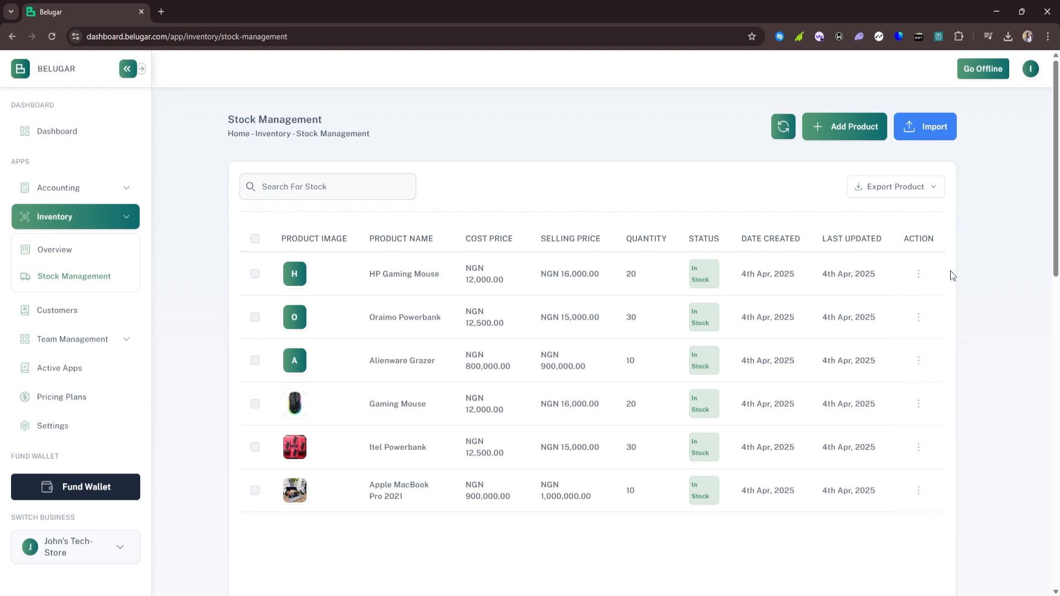
{"action": "left_click", "coordinate": [920, 278]}
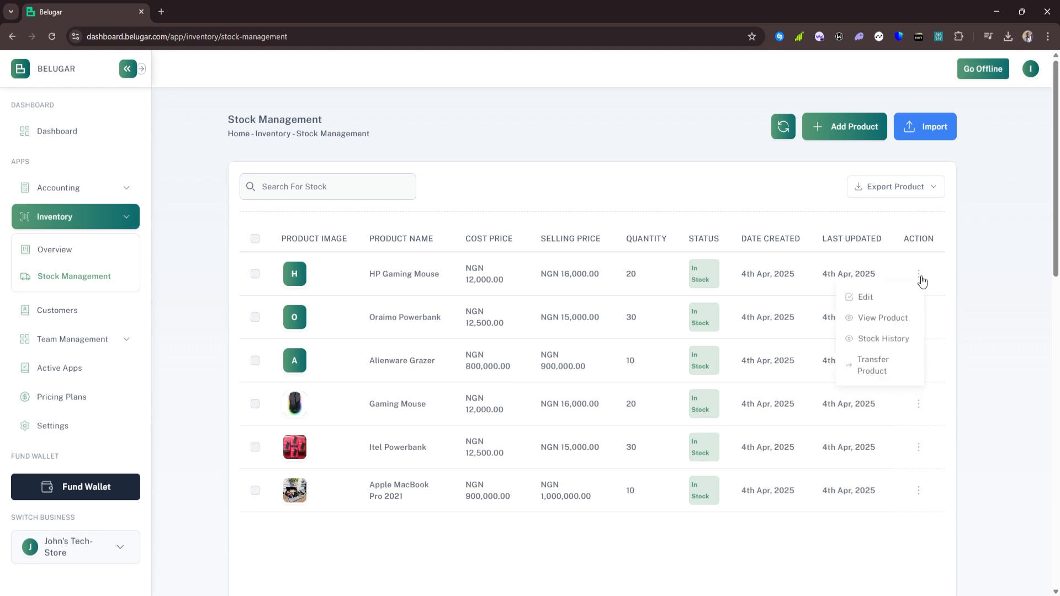
{"action": "left_click", "coordinate": [889, 298]}
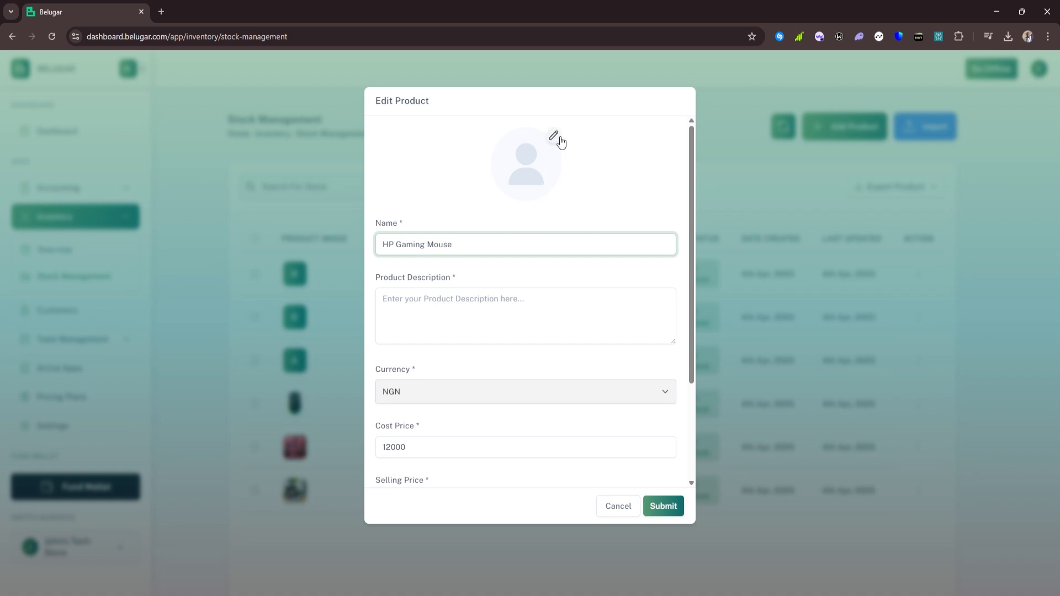
{"action": "scroll", "coordinate": [469, 310], "scroll_direction": "down", "scroll_amount": 3}
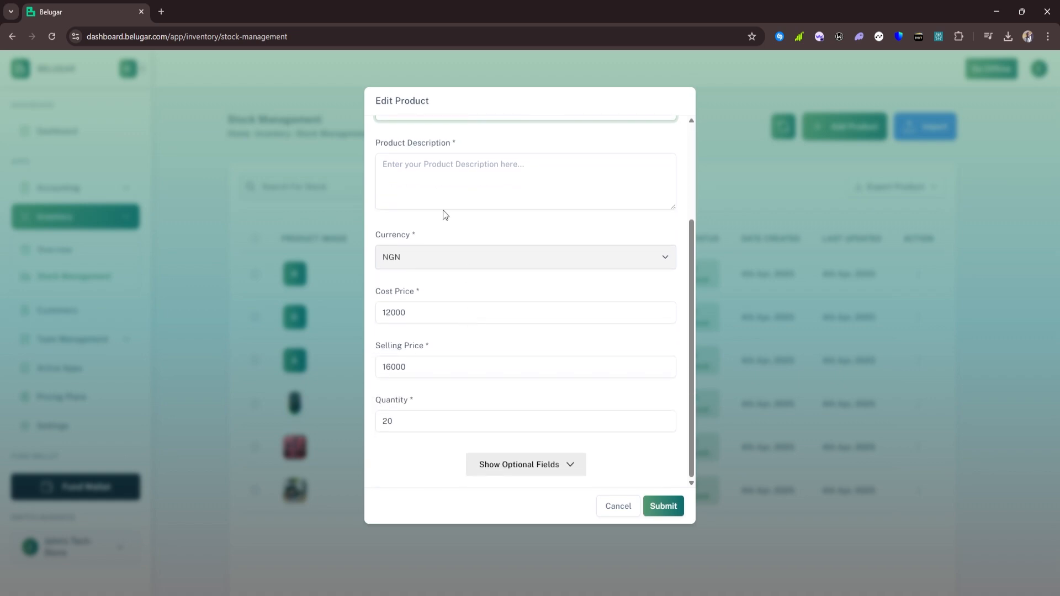
{"action": "left_click", "coordinate": [545, 465]}
{"action": "scroll", "coordinate": [539, 318], "scroll_direction": "down", "scroll_amount": 3}
{"action": "scroll", "coordinate": [539, 323], "scroll_direction": "up", "scroll_amount": 5}
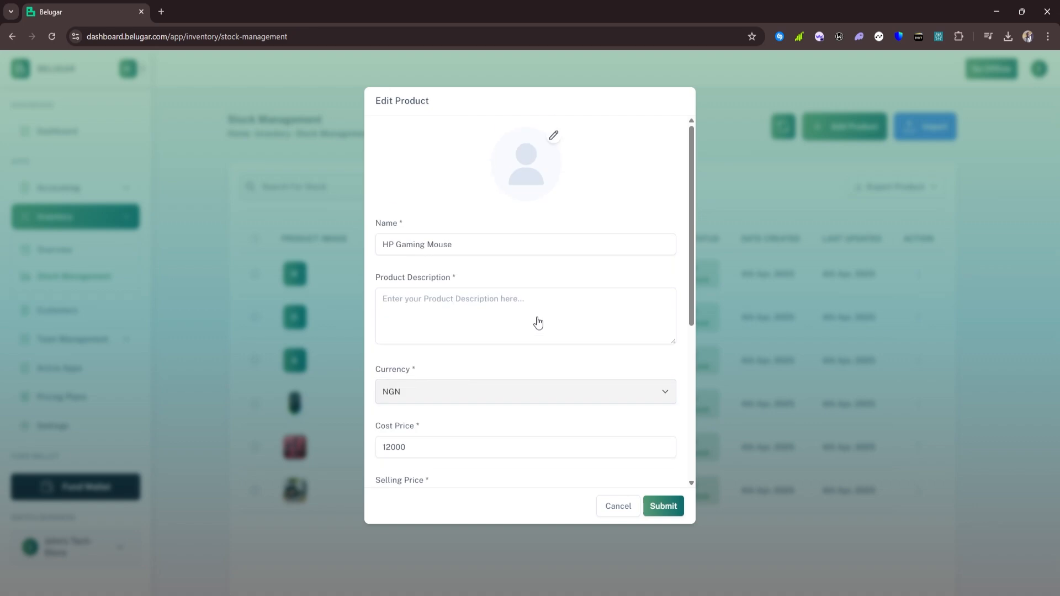
{"action": "left_click", "coordinate": [611, 507]}
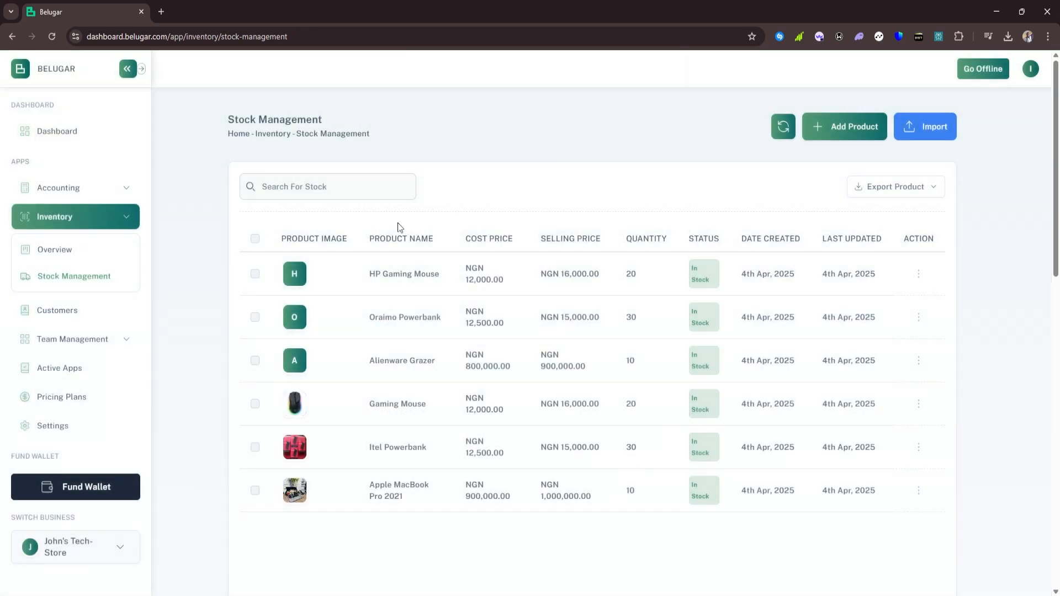
Open the Inventory Overview showing NGN 20,540,000 total value across 6 stocks
{"action": "left_click", "coordinate": [64, 253]}
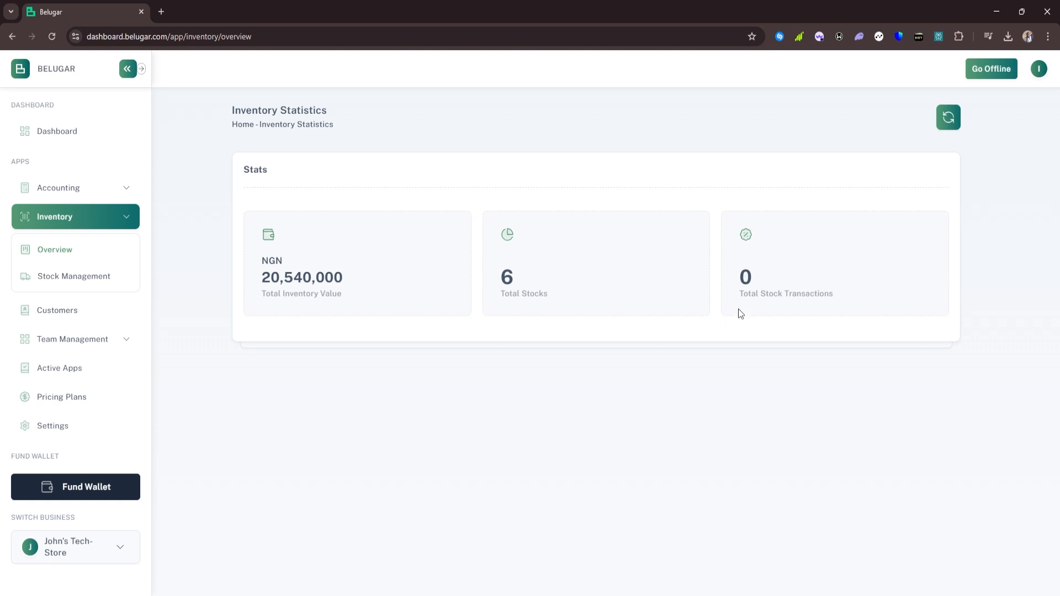
Go to Accounting > Sales and start an Add New Sale form
{"action": "left_click", "coordinate": [84, 192]}
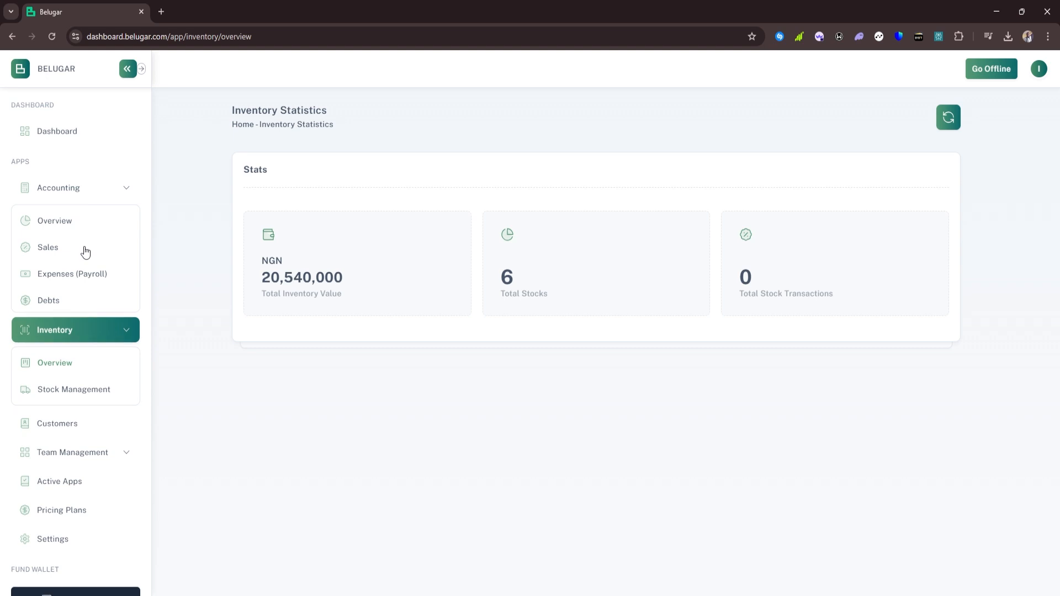
{"action": "left_click", "coordinate": [86, 252]}
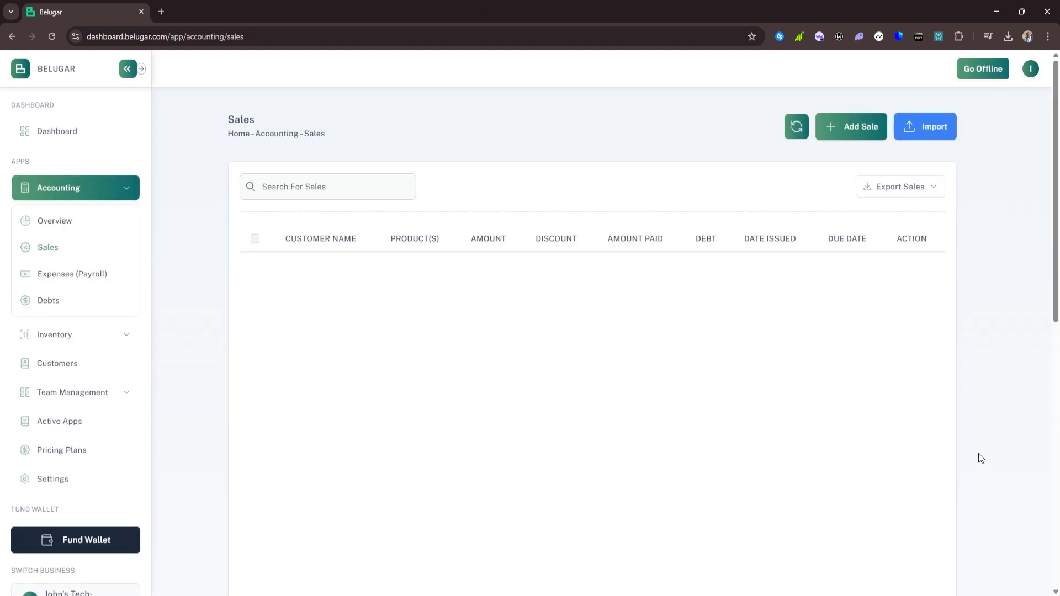
{"action": "left_click", "coordinate": [839, 125]}
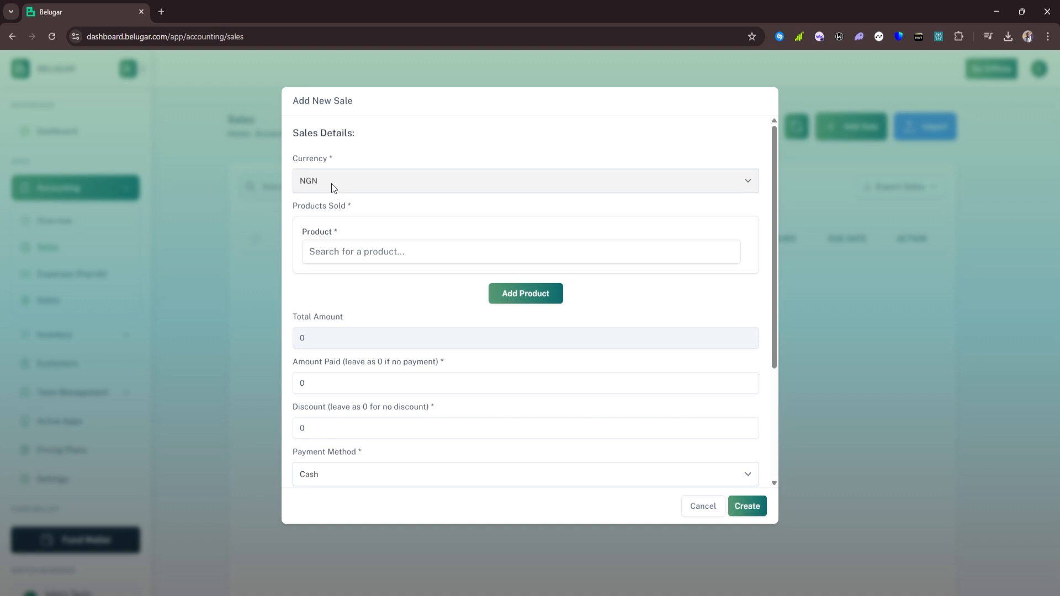
Add HP Gaming Mouse to the sale with quantity 3
{"action": "left_click", "coordinate": [337, 248]}
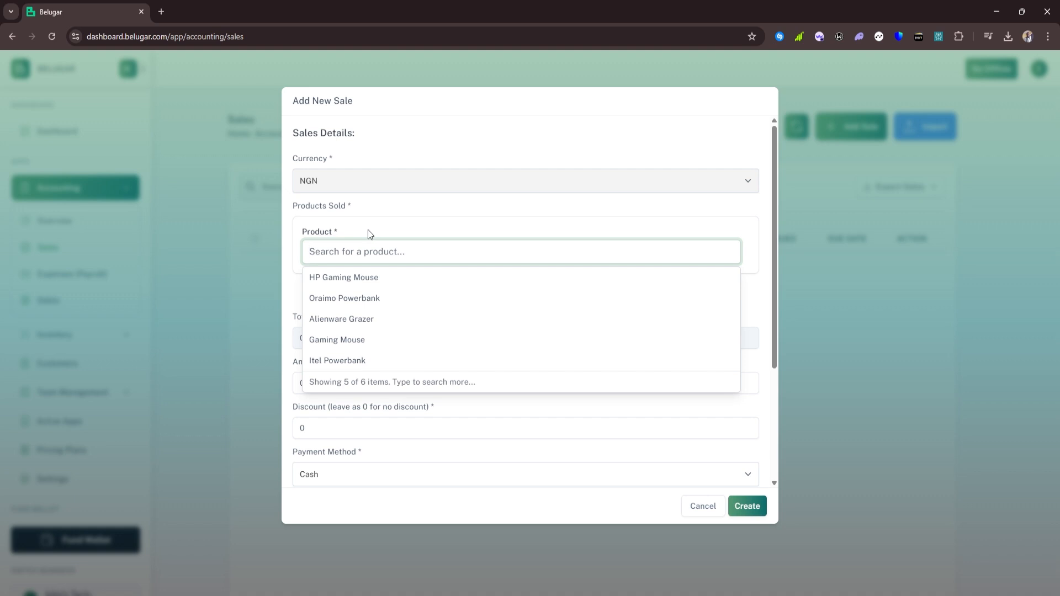
{"action": "left_click", "coordinate": [365, 277]}
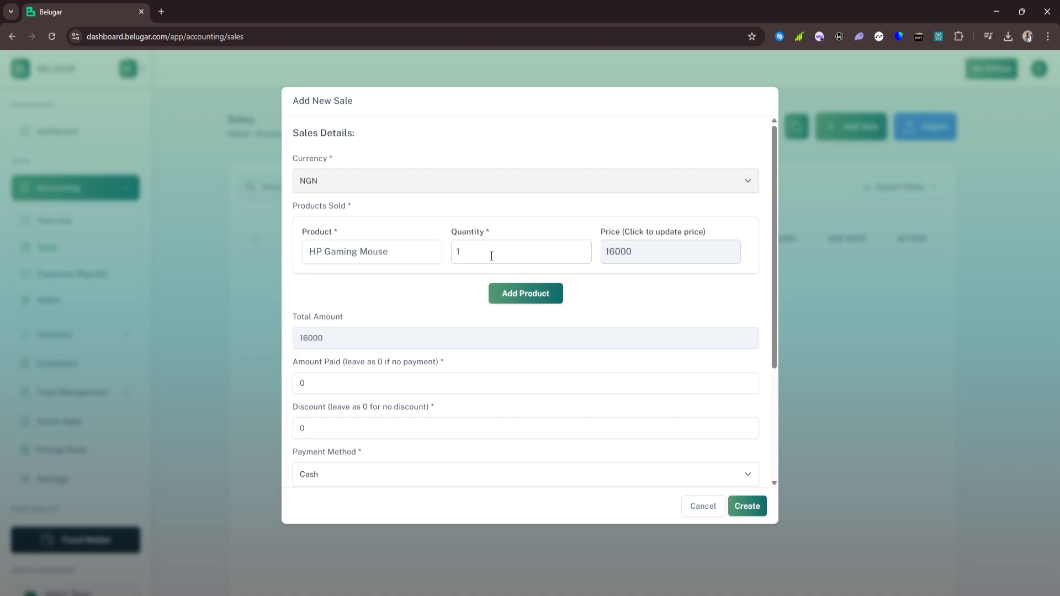
{"action": "double_click", "coordinate": [453, 252]}
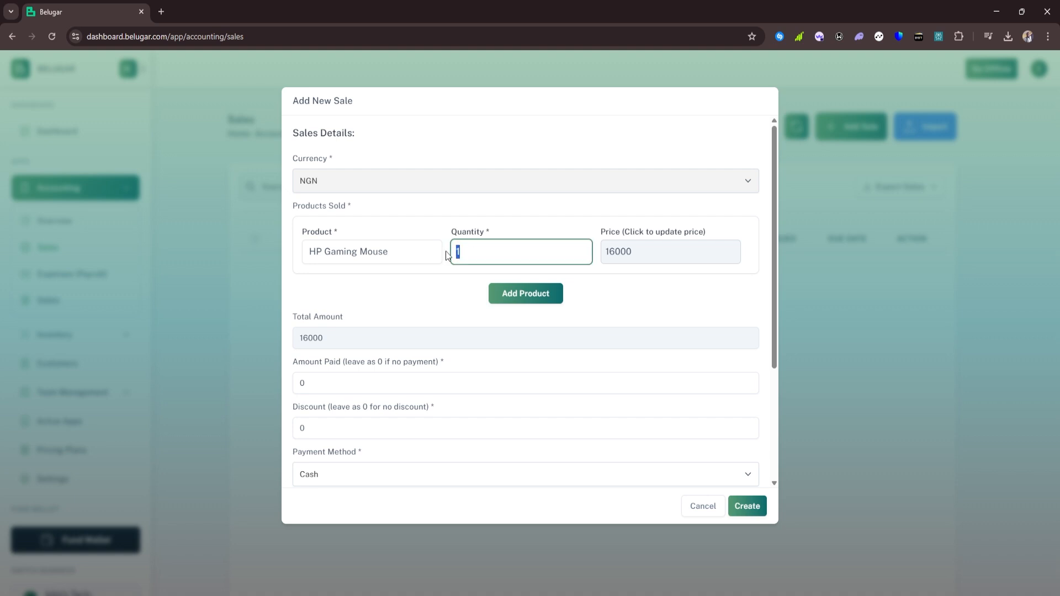
{"action": "type", "text": "2"}
{"action": "left_click", "coordinate": [420, 284]}
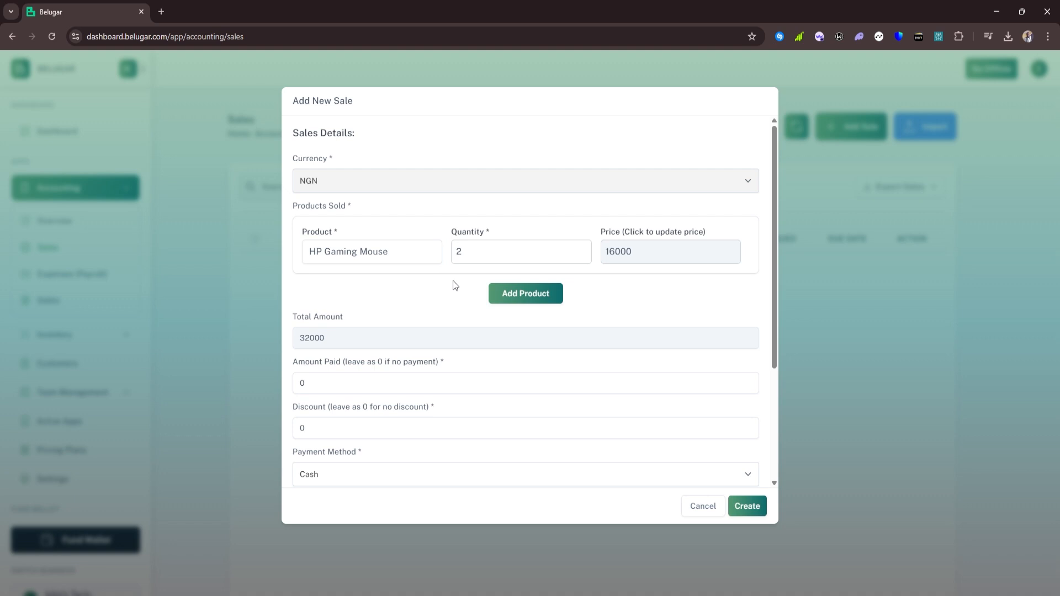
{"action": "left_click", "coordinate": [519, 296]}
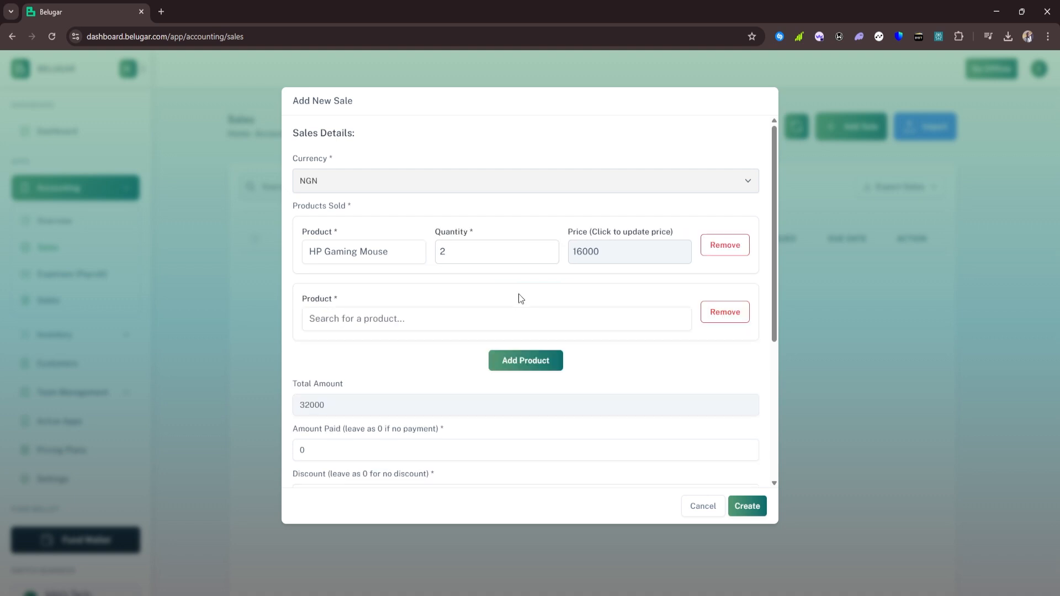
{"action": "left_click", "coordinate": [435, 325]}
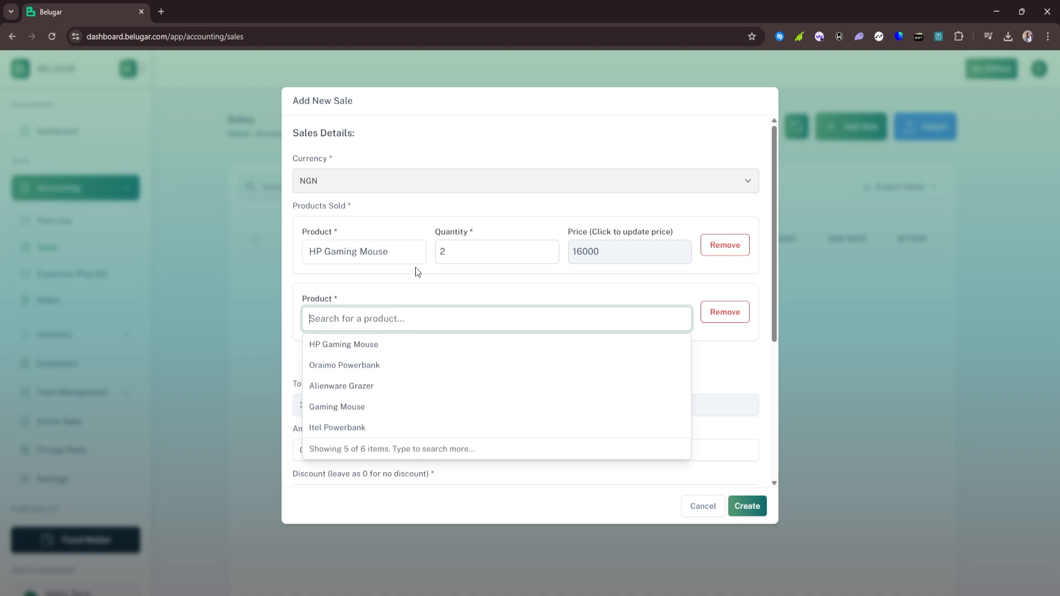
{"action": "left_click", "coordinate": [338, 345]}
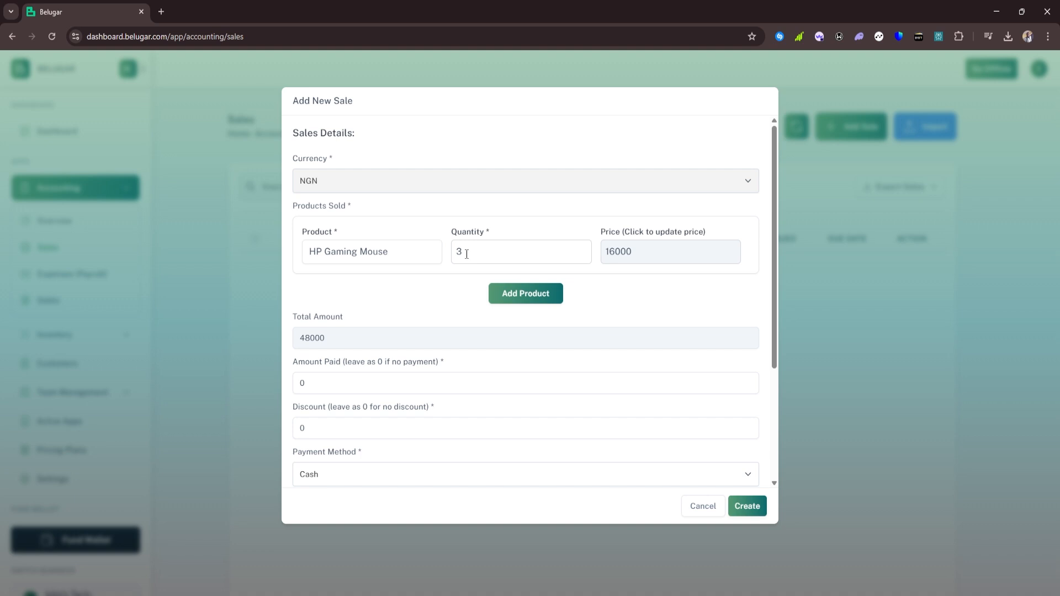
Add a line for Alienware Grazer with quantity 2
{"action": "left_click", "coordinate": [506, 296]}
{"action": "left_click", "coordinate": [464, 309]}
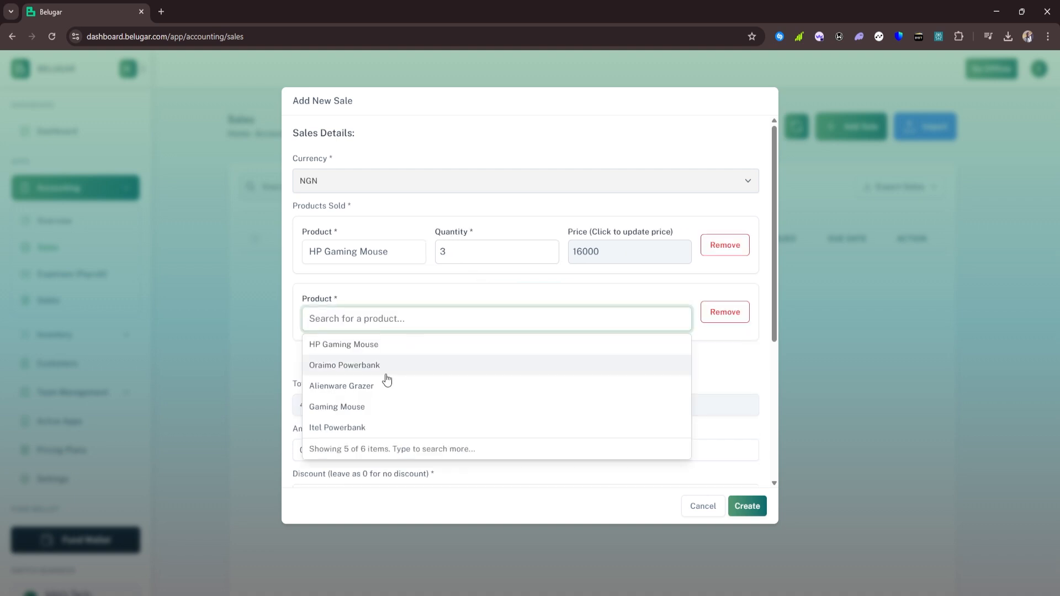
{"action": "left_click", "coordinate": [358, 387]}
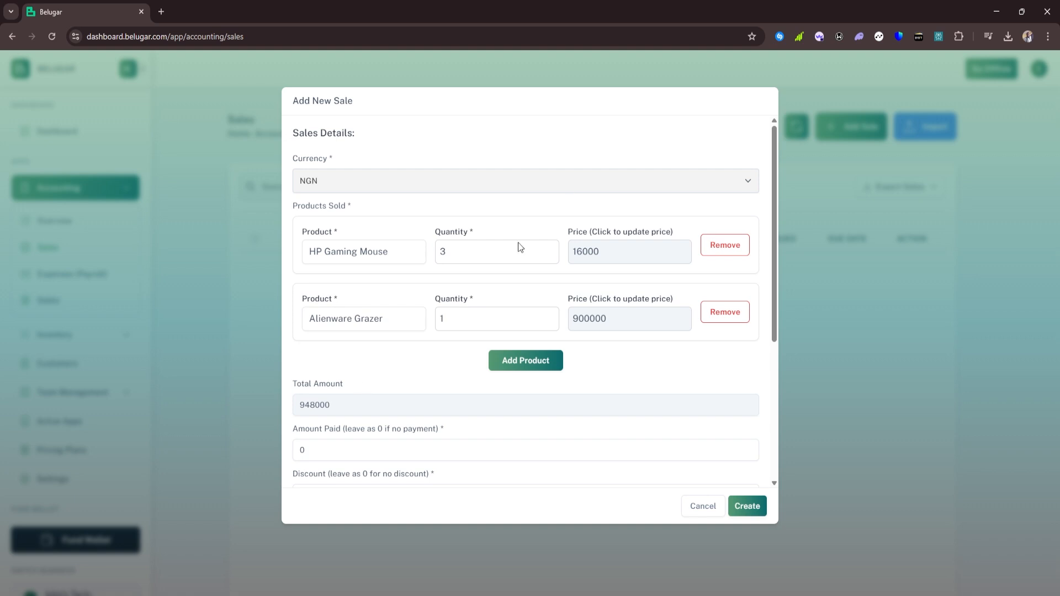
{"action": "double_click", "coordinate": [438, 326]}
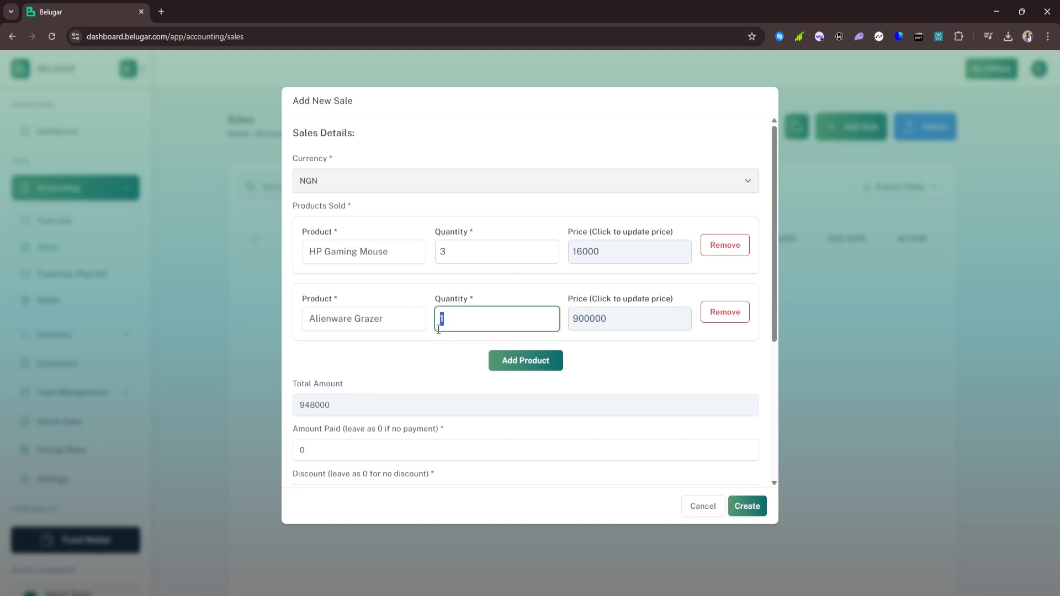
{"action": "type", "text": "2"}
Add a third line for 1 Itel Powerbank, bringing the total to 1863000
{"action": "left_click", "coordinate": [522, 360]}
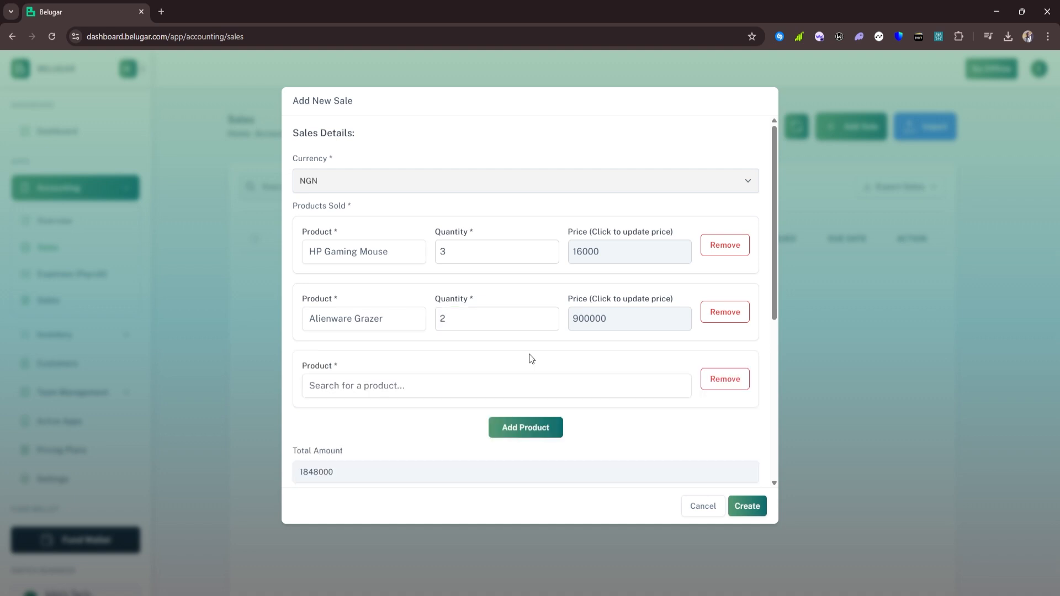
{"action": "left_click", "coordinate": [326, 386]}
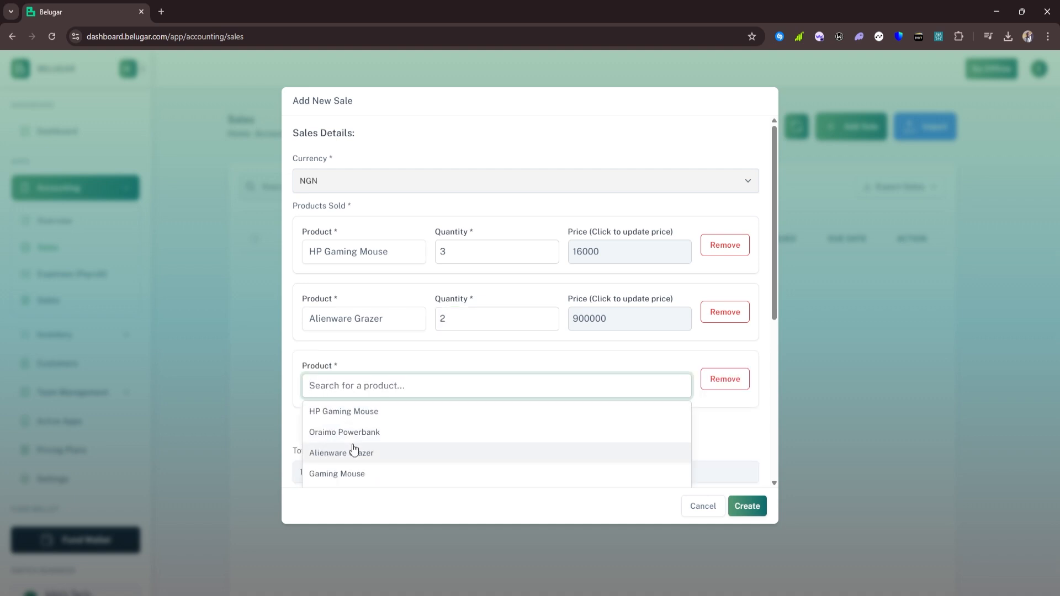
{"action": "scroll", "coordinate": [345, 439], "scroll_direction": "down", "scroll_amount": 2}
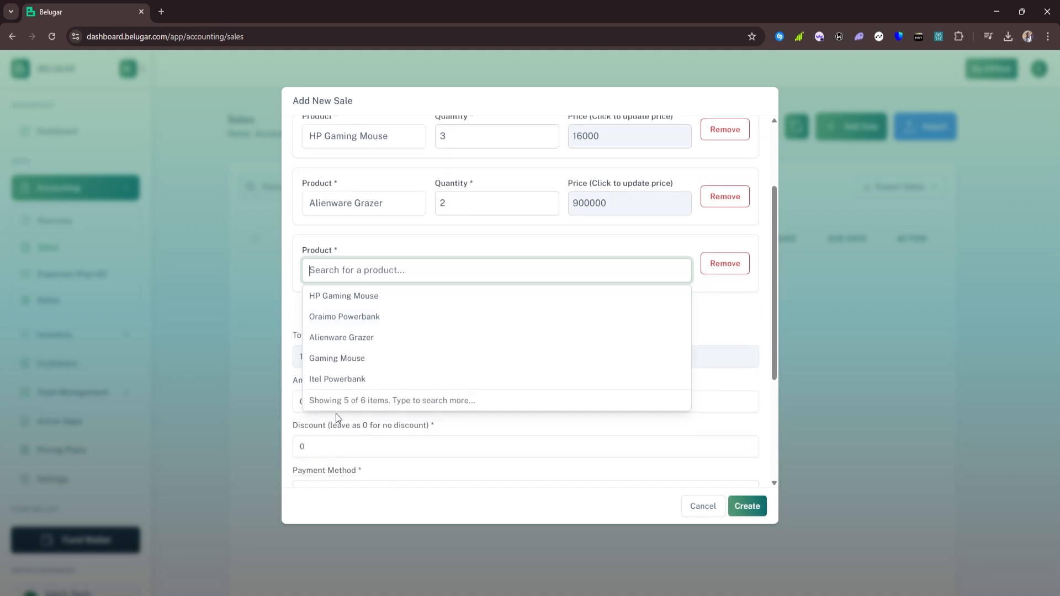
{"action": "left_click", "coordinate": [334, 380]}
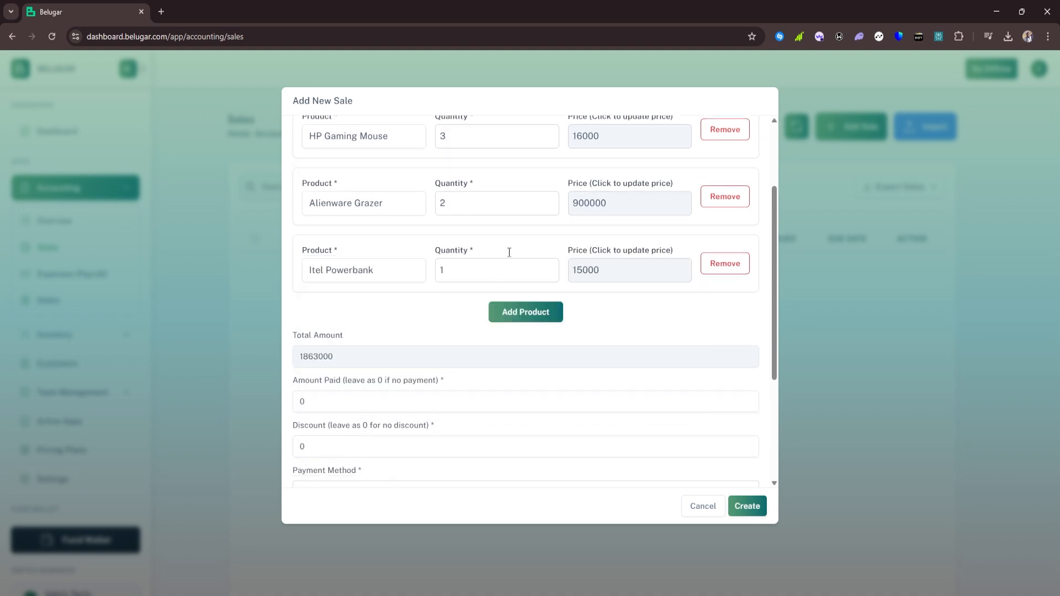
{"action": "scroll", "coordinate": [525, 223], "scroll_direction": "up", "scroll_amount": 2}
{"action": "scroll", "coordinate": [387, 321], "scroll_direction": "down", "scroll_amount": 1}
{"action": "scroll", "coordinate": [360, 336], "scroll_direction": "down", "scroll_amount": 1}
Enter 1743000 as the amount paid and a 20000 discount
{"action": "left_click", "coordinate": [298, 401]}
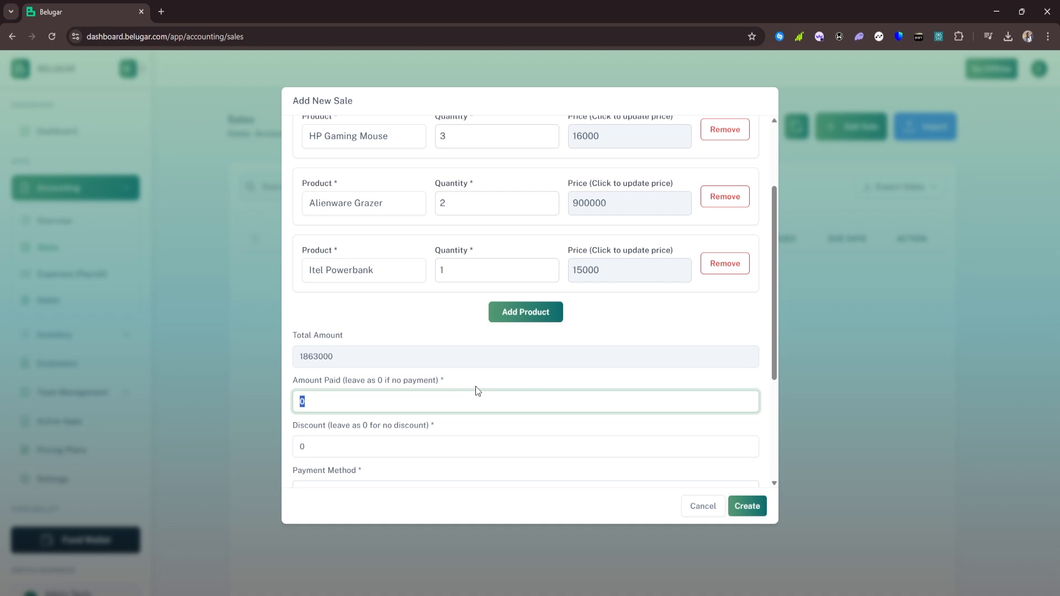
{"action": "type", "text": "1743000"}
{"action": "left_click_drag", "start_coordinate": [334, 453], "coordinate": [288, 457]}
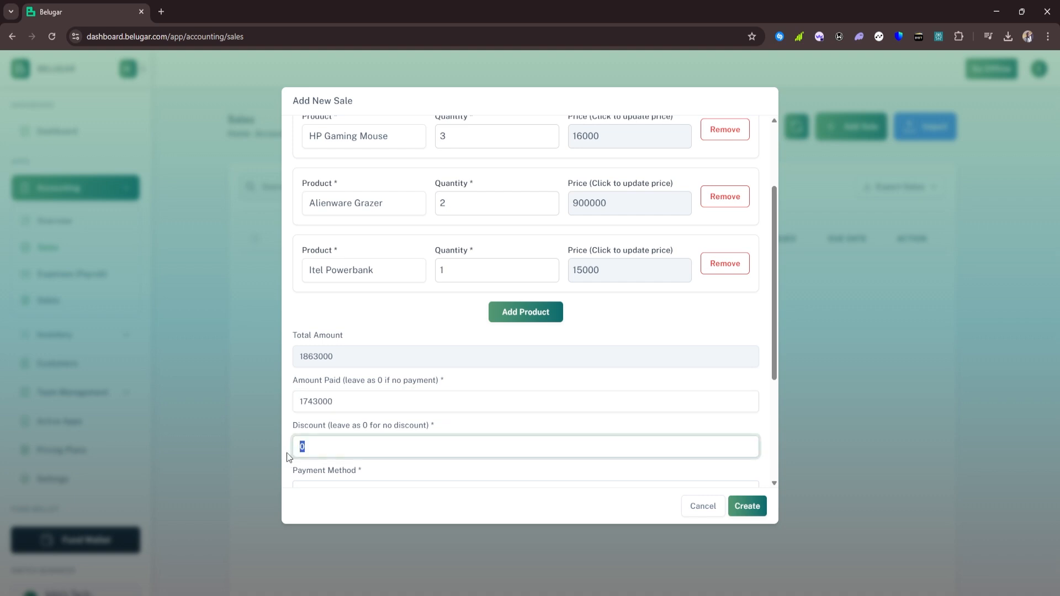
{"action": "type", "text": "20000"}
{"action": "left_click", "coordinate": [449, 425]}
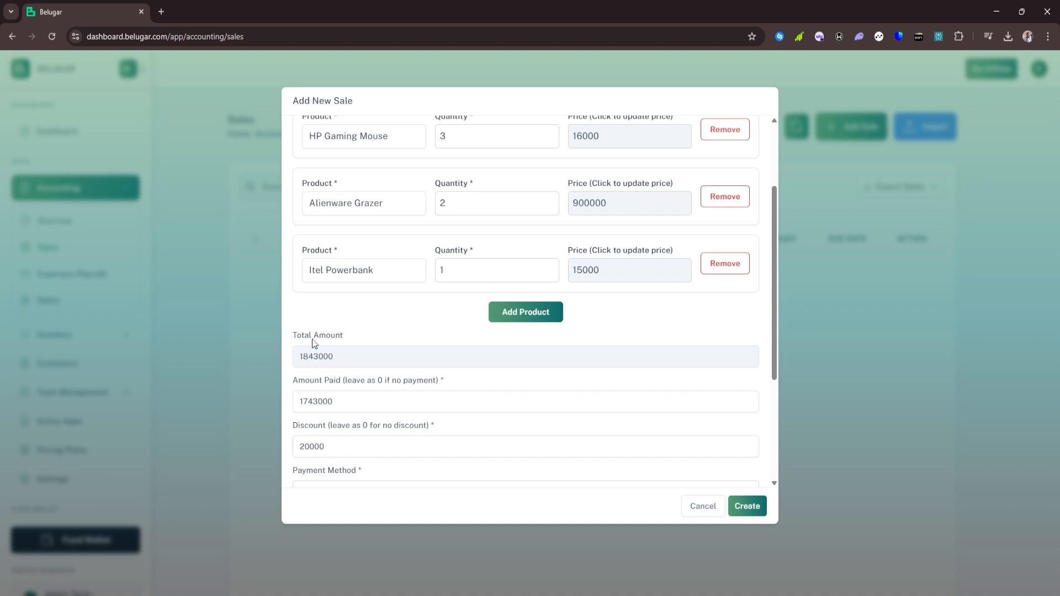
{"action": "scroll", "coordinate": [309, 342], "scroll_direction": "down", "scroll_amount": 3}
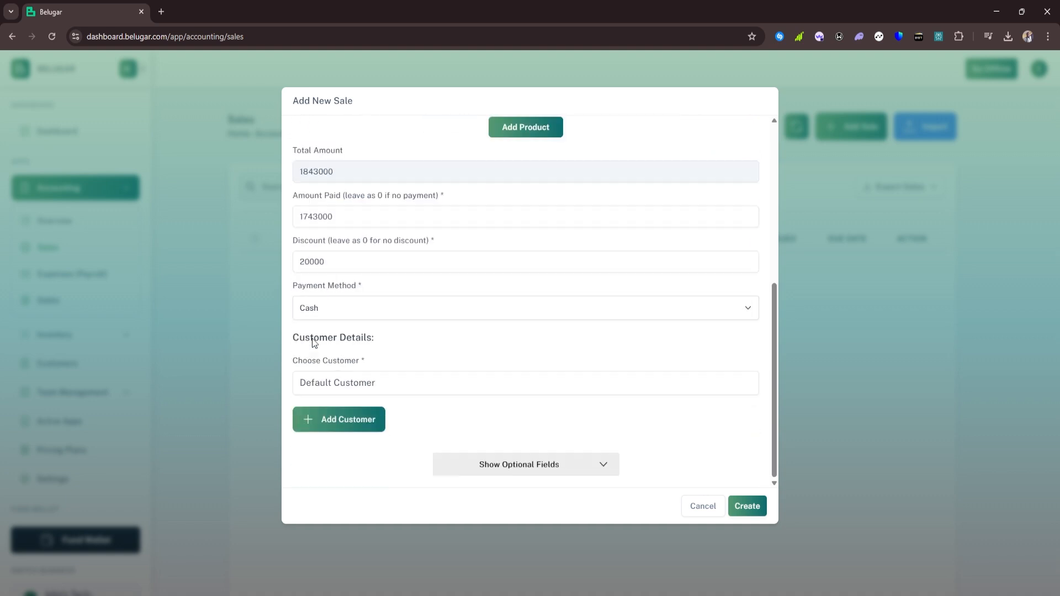
Set the payment method to Bank Transfer and review customers, keeping Default Customer
{"action": "left_click", "coordinate": [325, 309]}
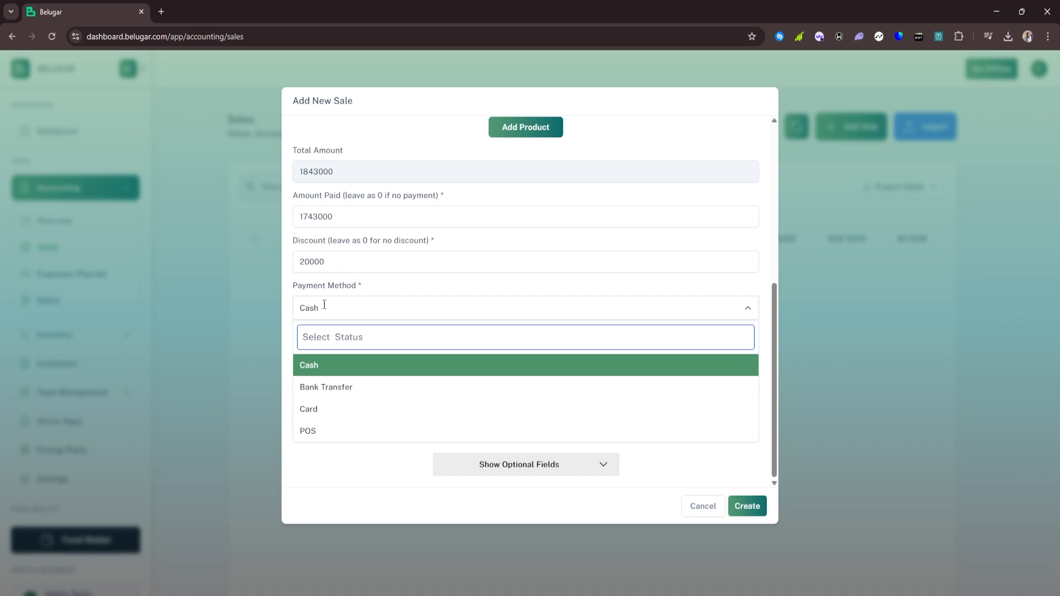
{"action": "left_click", "coordinate": [331, 387]}
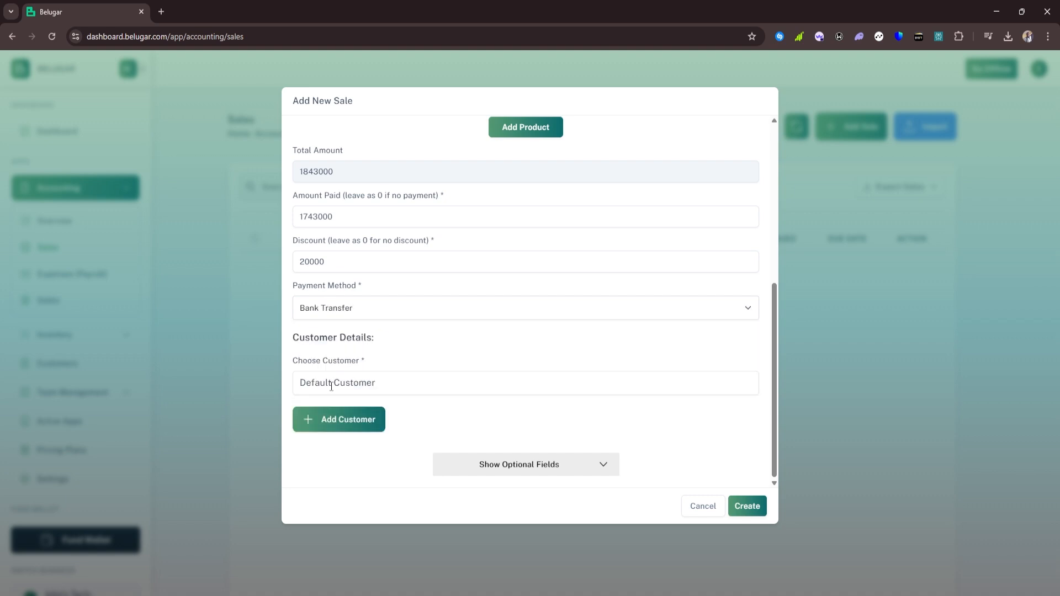
{"action": "left_click", "coordinate": [394, 380]}
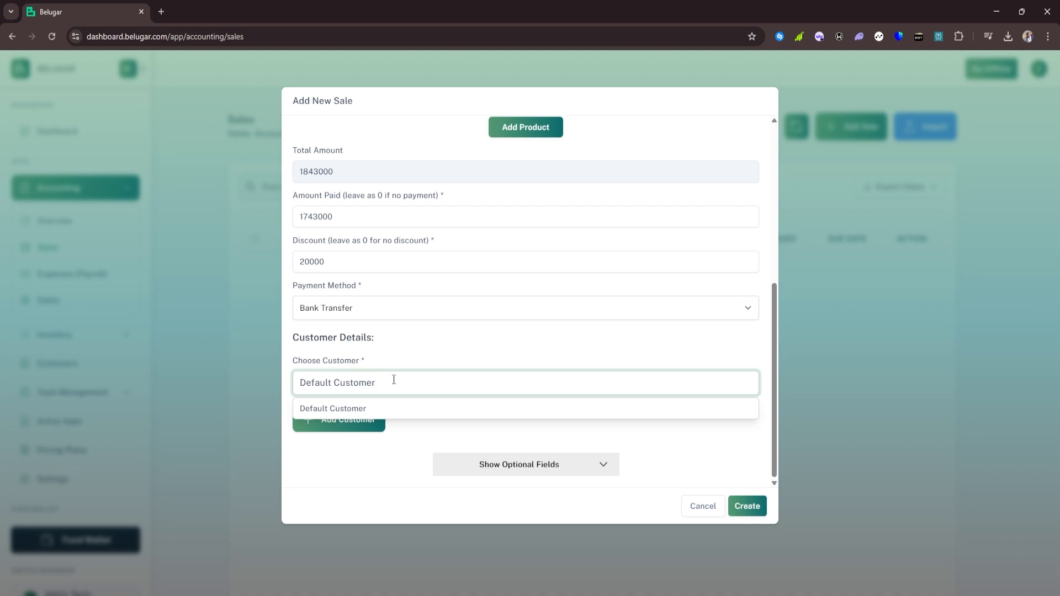
{"action": "left_click", "coordinate": [428, 355]}
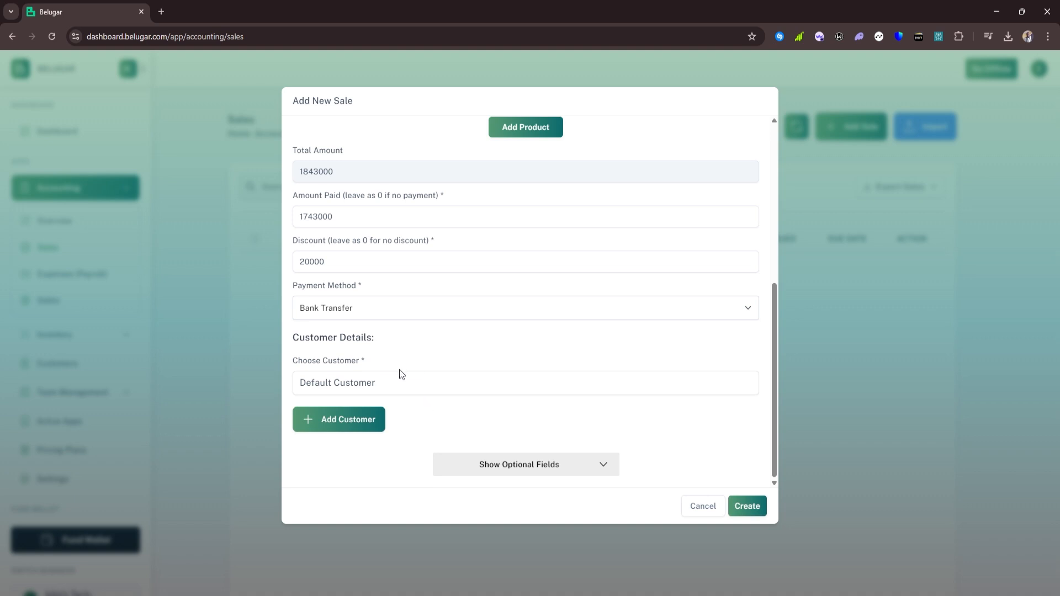
{"action": "left_click", "coordinate": [391, 387]}
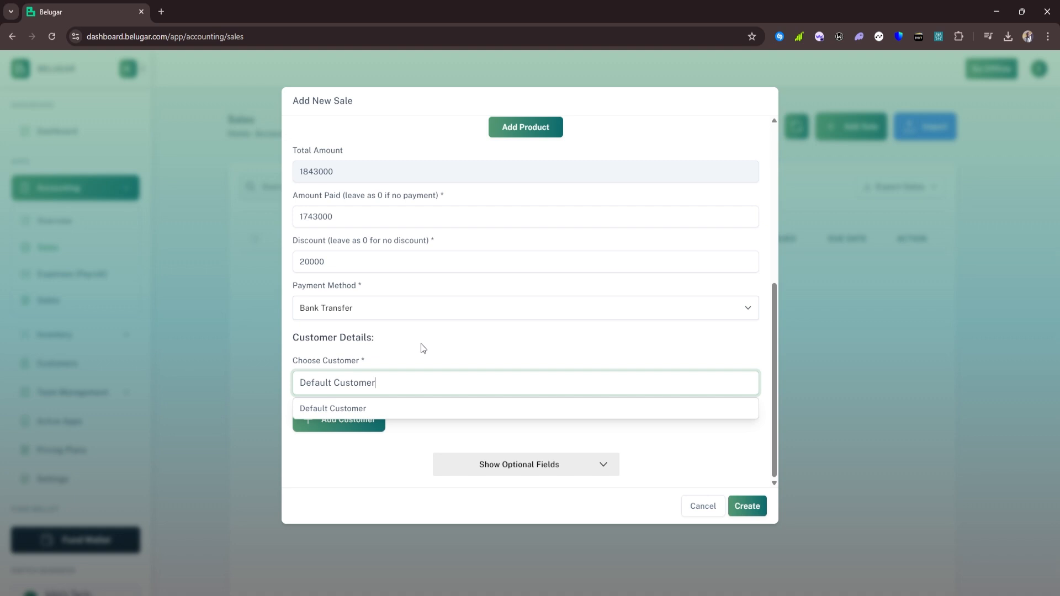
{"action": "left_click", "coordinate": [387, 352]}
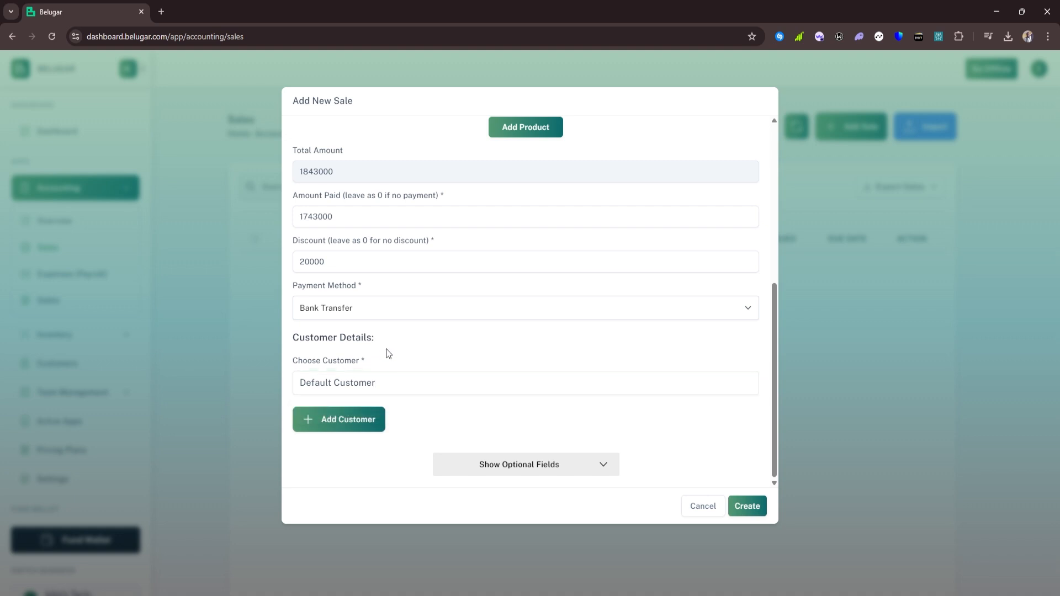
{"action": "left_click", "coordinate": [390, 384]}
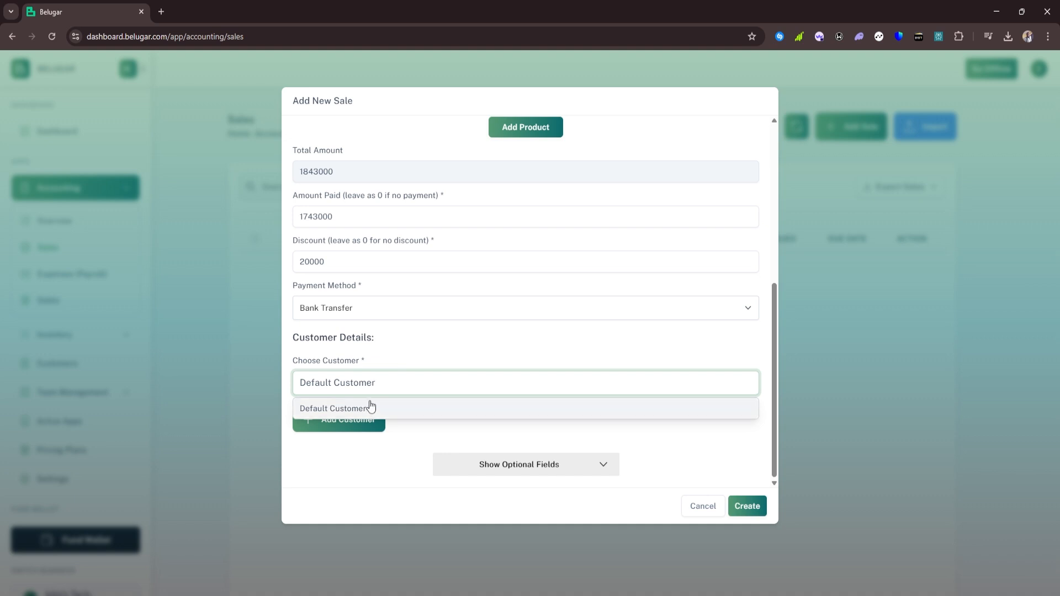
{"action": "left_click", "coordinate": [402, 358]}
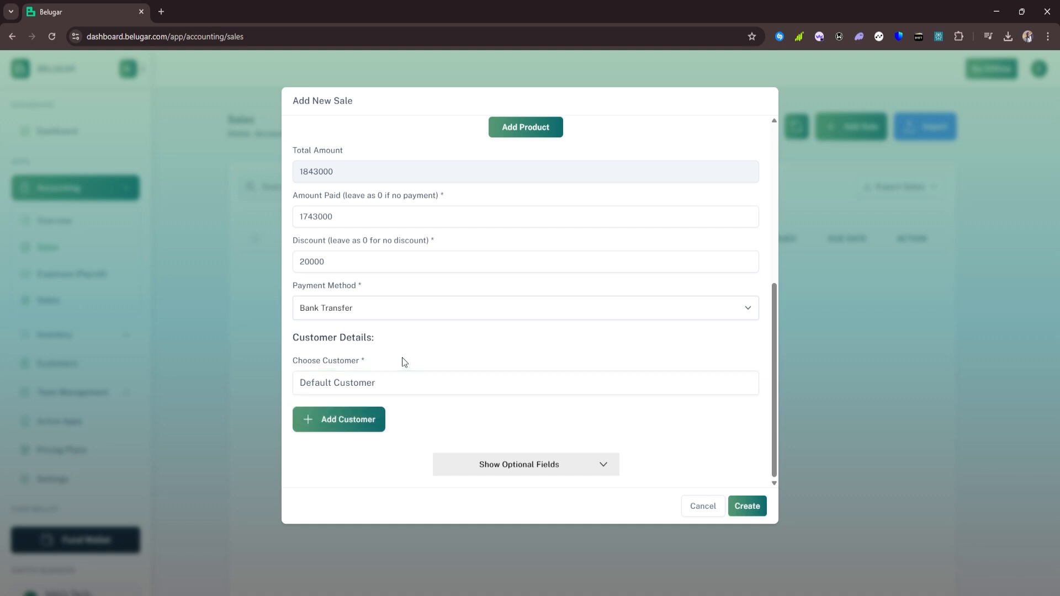
Create a new customer with their full name and e-mail address, then open the customer list
{"action": "left_click", "coordinate": [363, 425]}
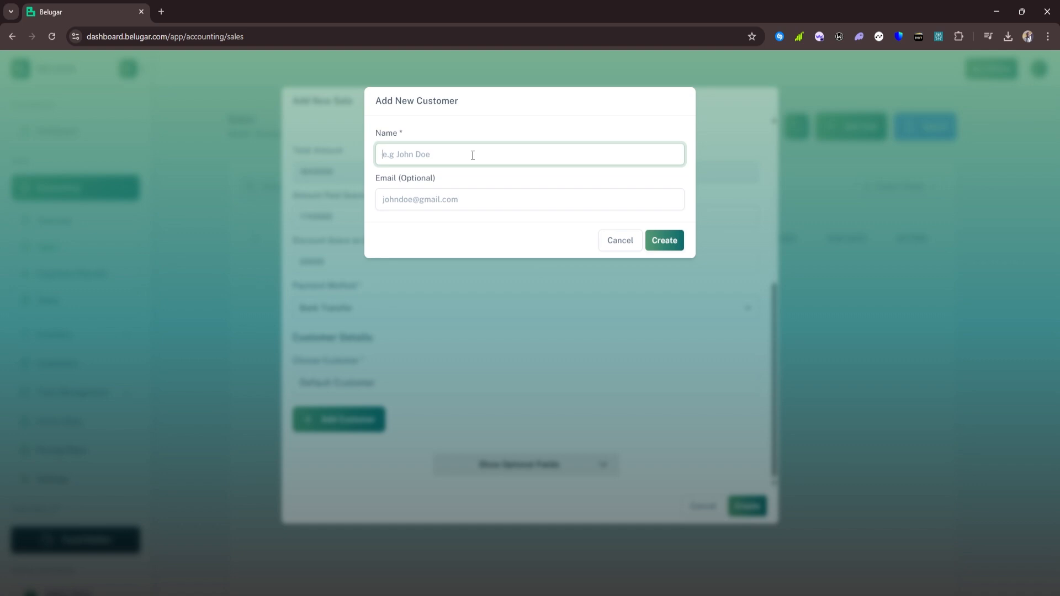
{"action": "type", "text": "john"}
{"action": "key", "text": "BackSpace"}
{"action": "key", "text": "BackSpace"}
{"action": "key", "text": "BackSpace"}
{"action": "left_click", "coordinate": [467, 201]}
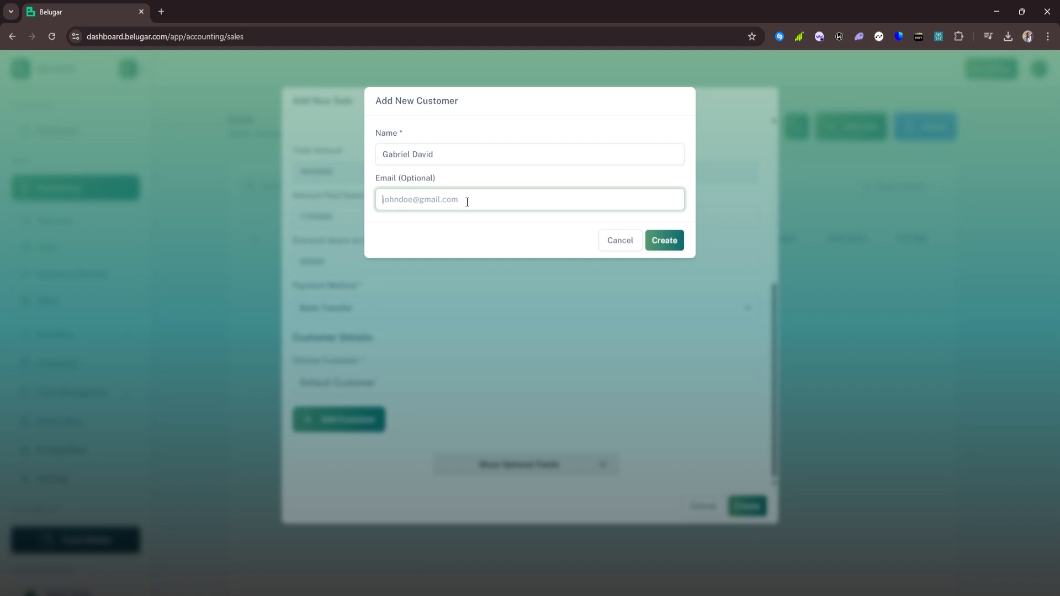
{"action": "left_click", "coordinate": [655, 245]}
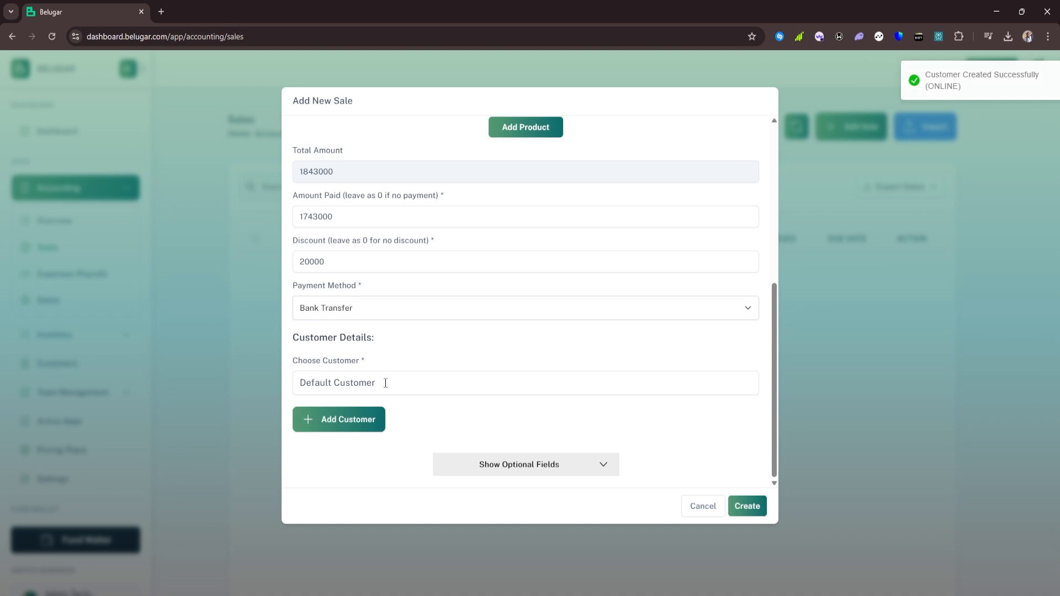
{"action": "left_click", "coordinate": [386, 384]}
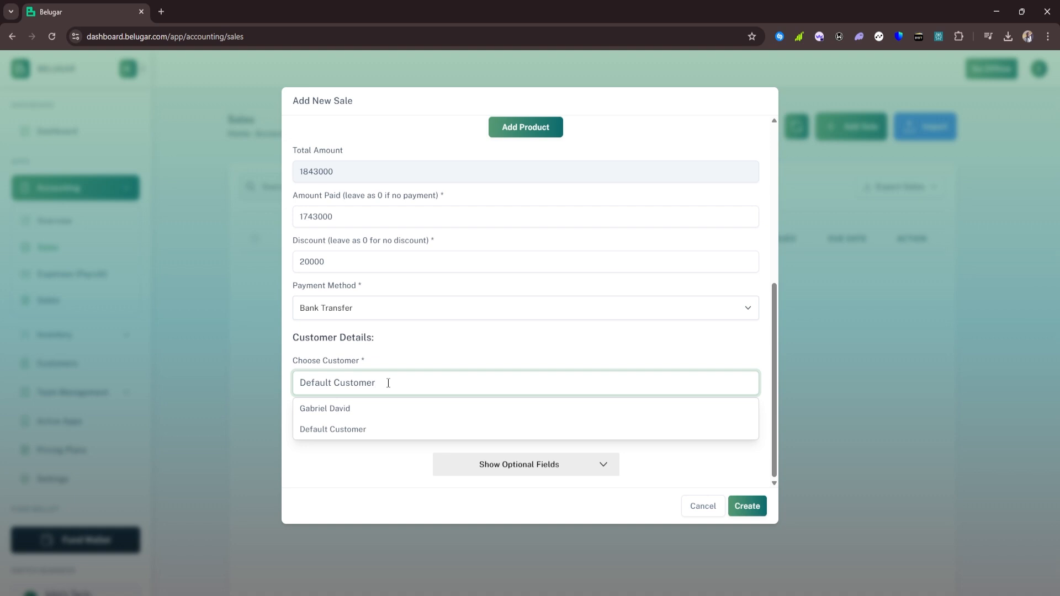
Choose the new customer as buyer and reveal the optional due date and additional info fields
{"action": "left_click", "coordinate": [360, 418]}
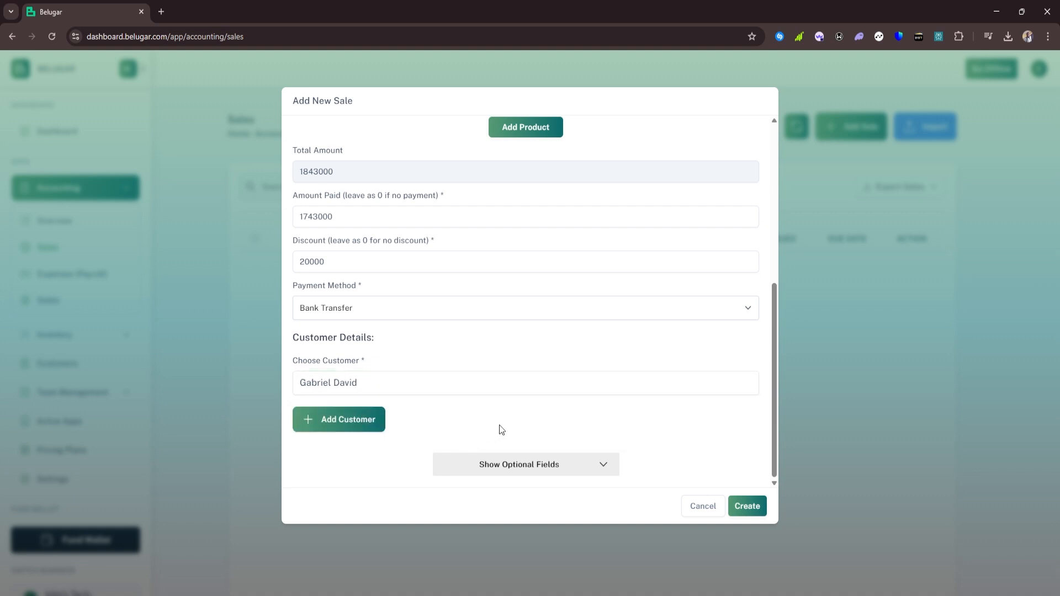
{"action": "left_click", "coordinate": [561, 466]}
{"action": "scroll", "coordinate": [637, 395], "scroll_direction": "down", "scroll_amount": 3}
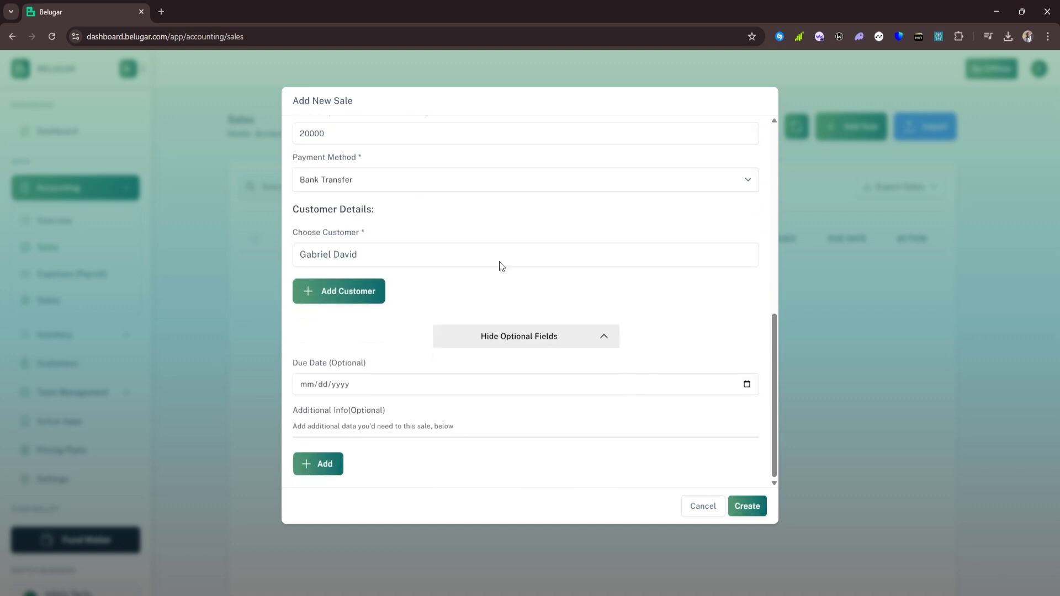
{"action": "scroll", "coordinate": [416, 200], "scroll_direction": "up", "scroll_amount": 1}
{"action": "scroll", "coordinate": [416, 199], "scroll_direction": "up", "scroll_amount": 5}
{"action": "scroll", "coordinate": [395, 288], "scroll_direction": "down", "scroll_amount": 5}
Set the sale's due date to 04/08/2025 and add an extra-detail row
{"action": "left_click", "coordinate": [336, 465]}
{"action": "left_click", "coordinate": [331, 464]}
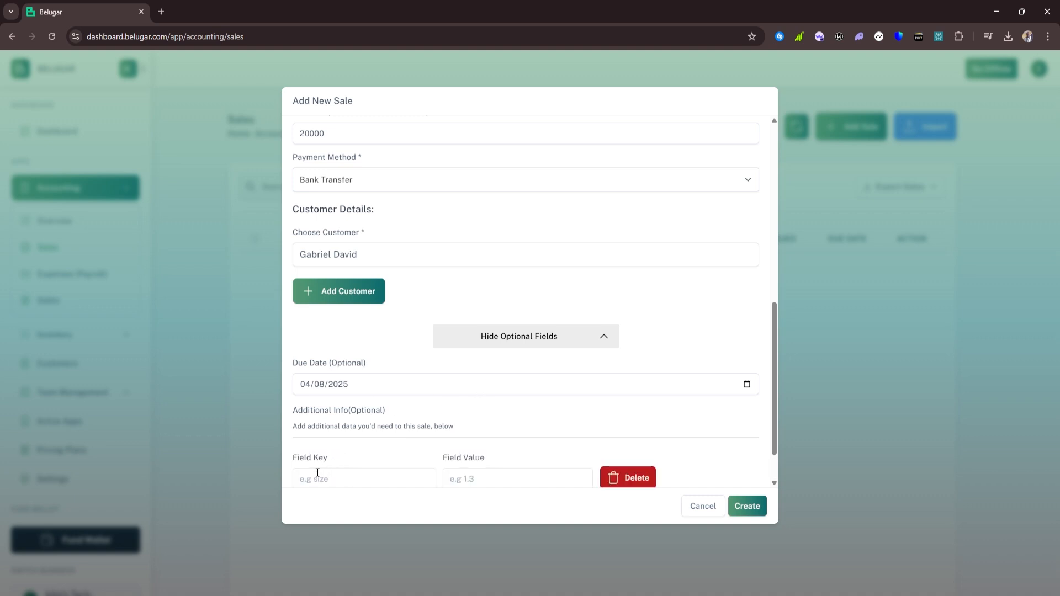
{"action": "left_click", "coordinate": [339, 476]}
{"action": "scroll", "coordinate": [354, 453], "scroll_direction": "down", "scroll_amount": 1}
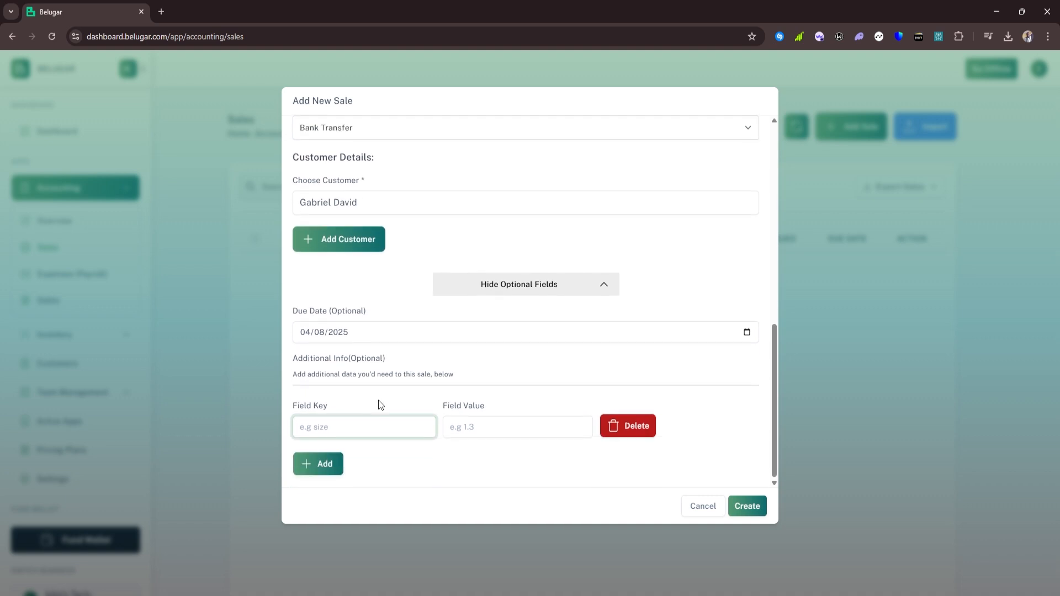
{"action": "scroll", "coordinate": [326, 393], "scroll_direction": "up", "scroll_amount": 2}
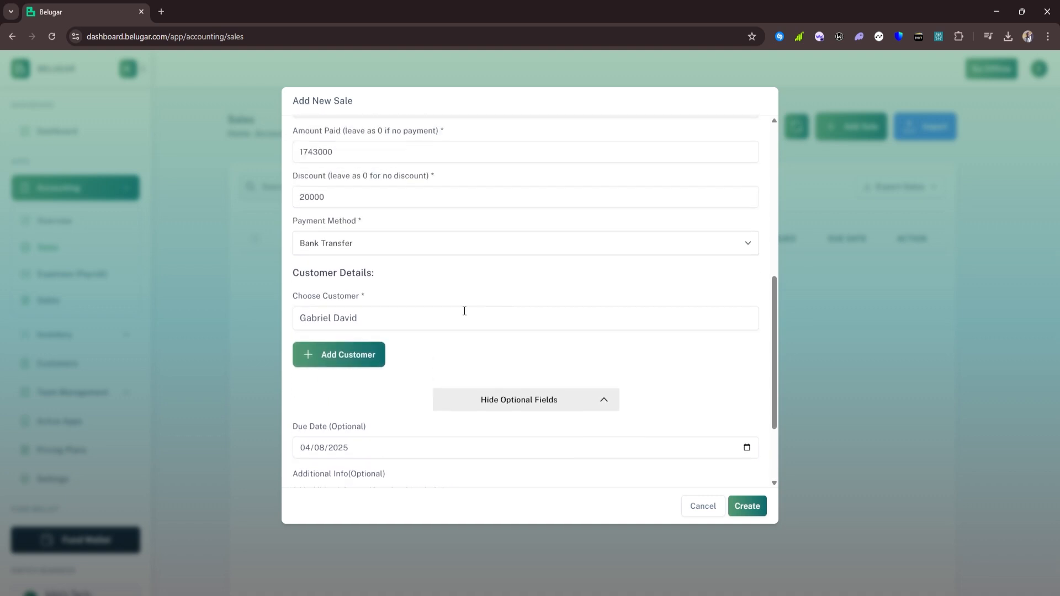
{"action": "scroll", "coordinate": [412, 393], "scroll_direction": "down", "scroll_amount": 2}
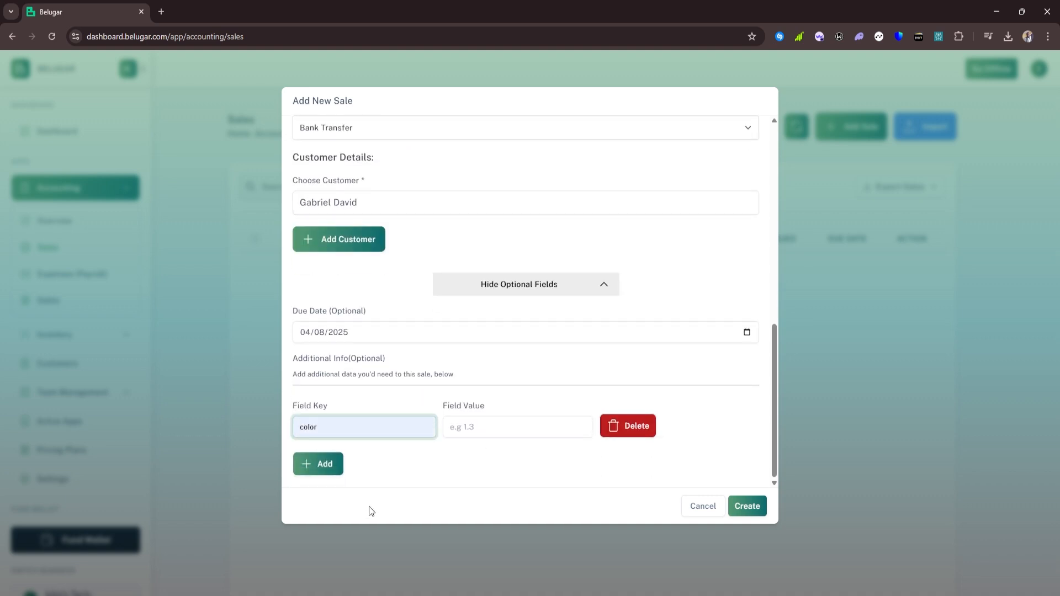
Fill the extra-detail row with key 'color of laptop' and value 'black'
{"action": "left_click", "coordinate": [348, 430]}
{"action": "scroll", "coordinate": [352, 419], "scroll_direction": "up", "scroll_amount": 9}
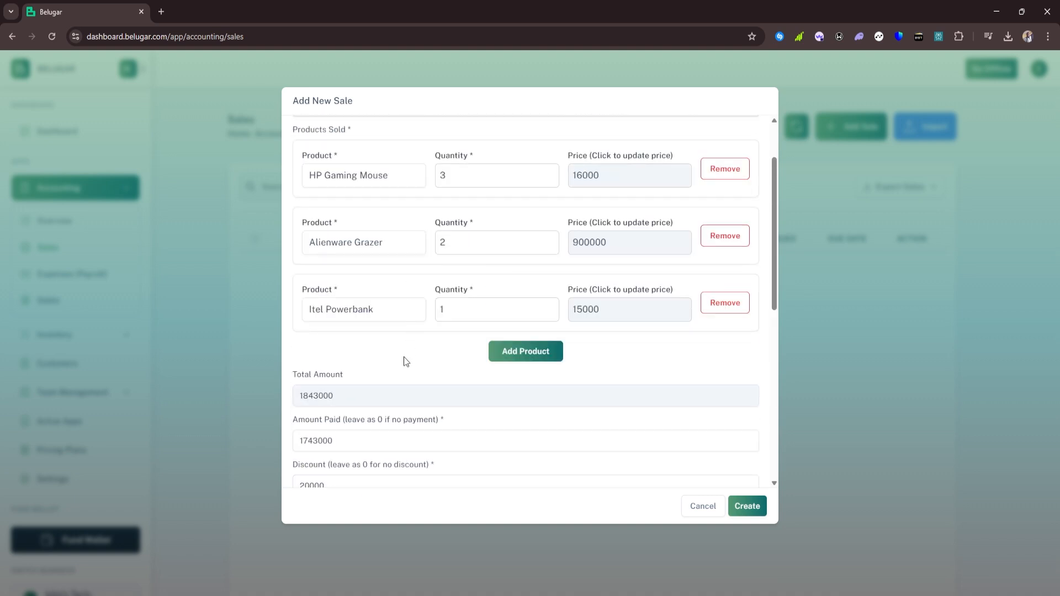
{"action": "scroll", "coordinate": [403, 357], "scroll_direction": "down", "scroll_amount": 9}
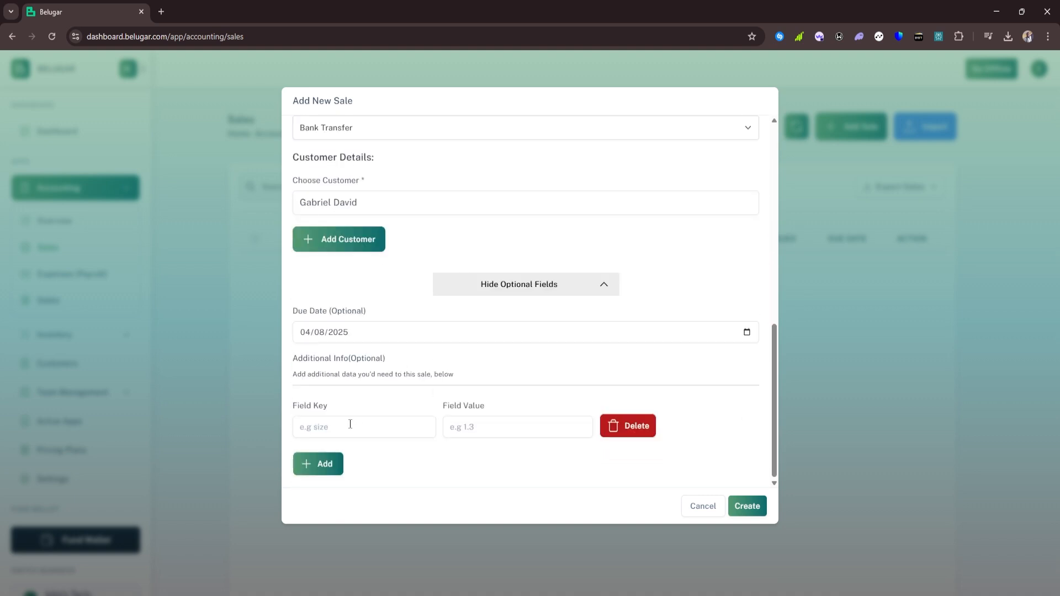
{"action": "left_click", "coordinate": [351, 421]}
{"action": "type", "text": "c"}
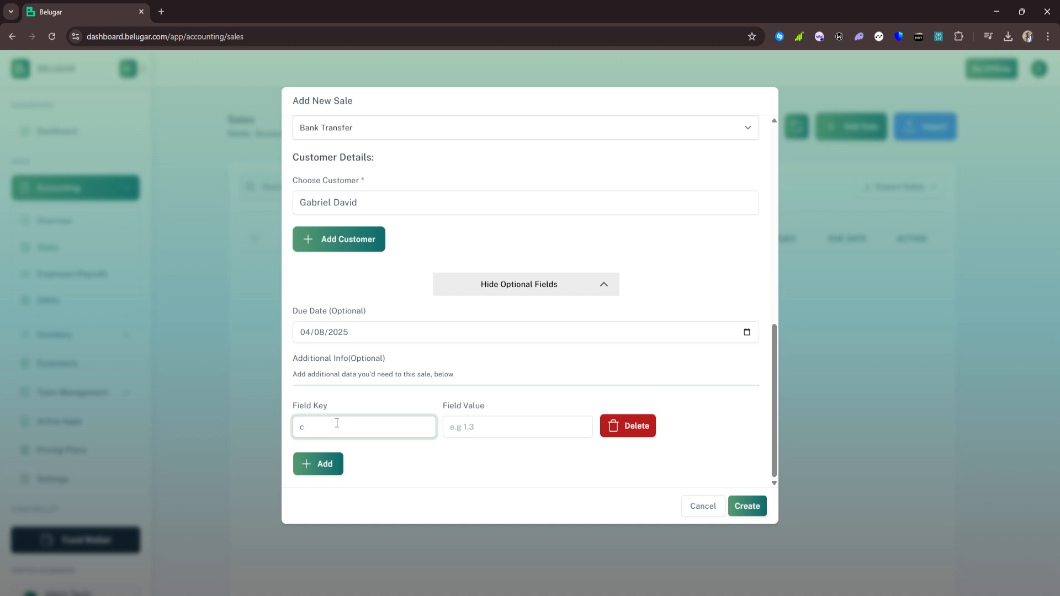
{"action": "type", "text": "olor of laptop"}
{"action": "left_click", "coordinate": [463, 427]}
{"action": "type", "text": "black"}
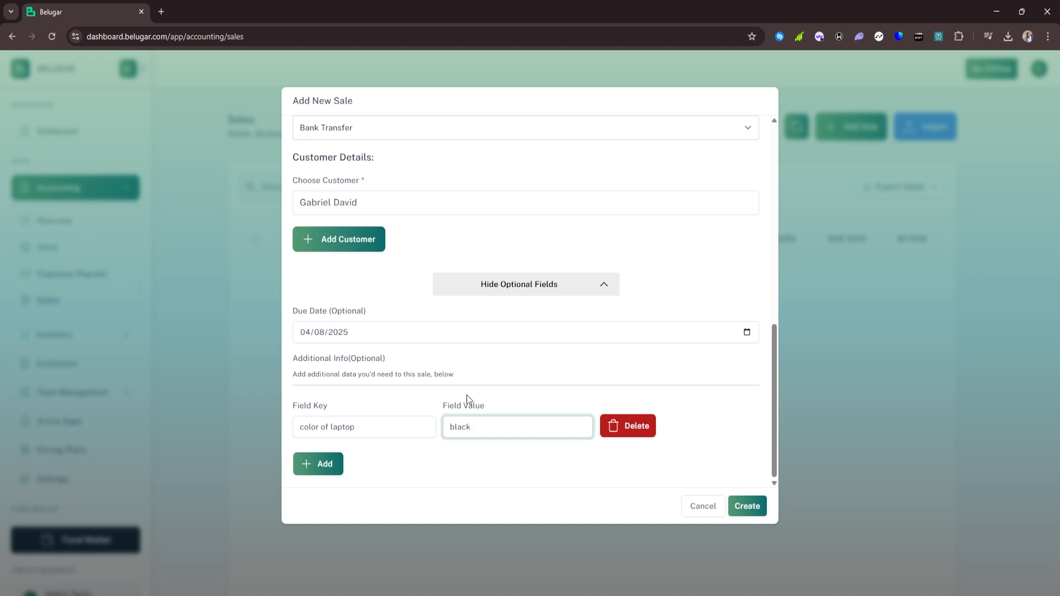
{"action": "left_click", "coordinate": [587, 406]}
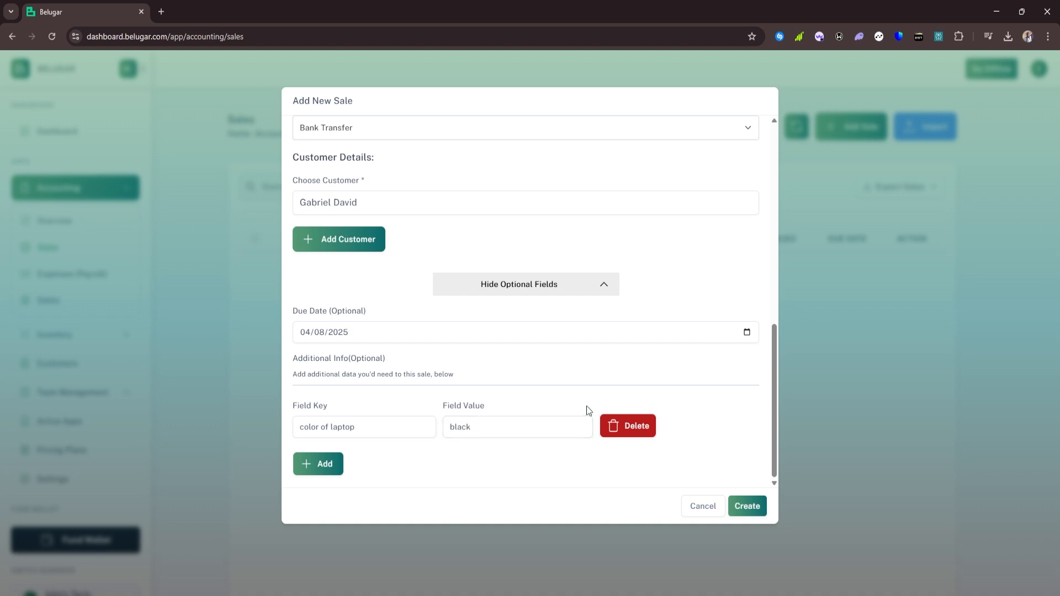
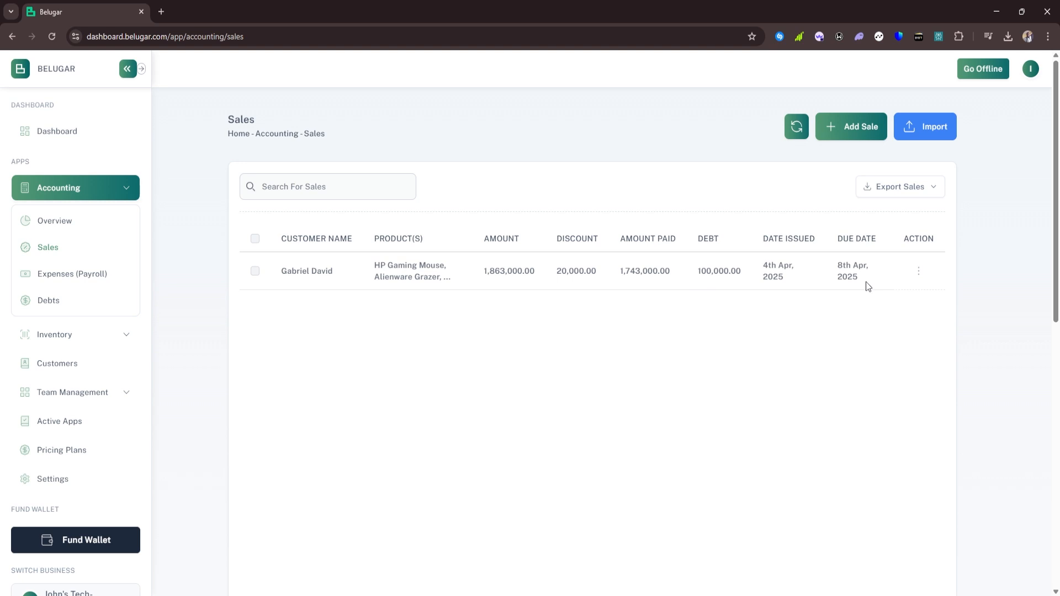
Remove the Itel Powerbank from the sale and save, leaving 1,828,000 total and 85,000 debt
{"action": "left_click", "coordinate": [920, 274]}
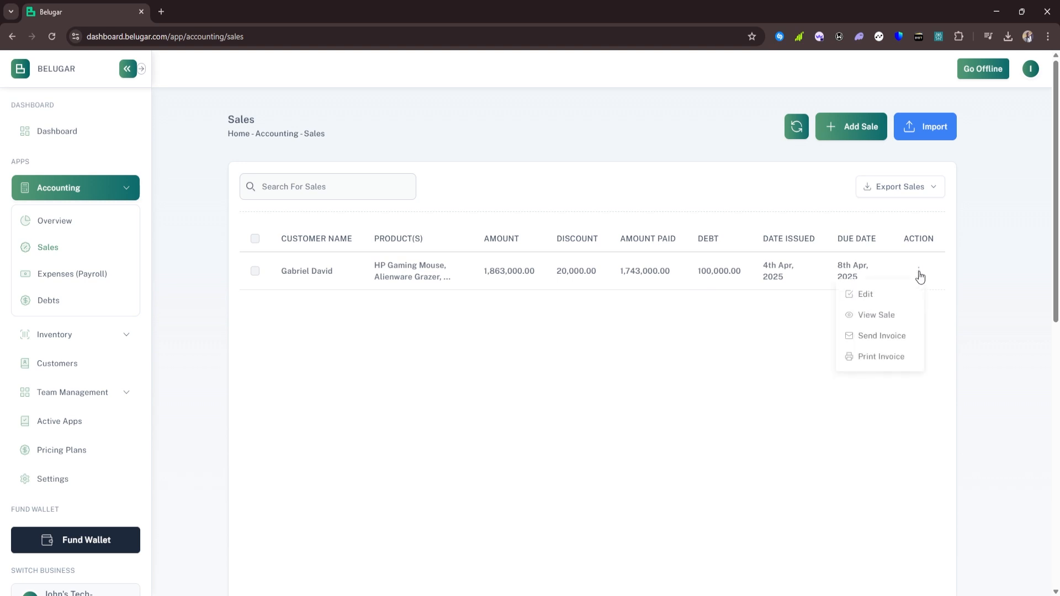
{"action": "left_click", "coordinate": [865, 298]}
{"action": "scroll", "coordinate": [429, 293], "scroll_direction": "down", "scroll_amount": 5}
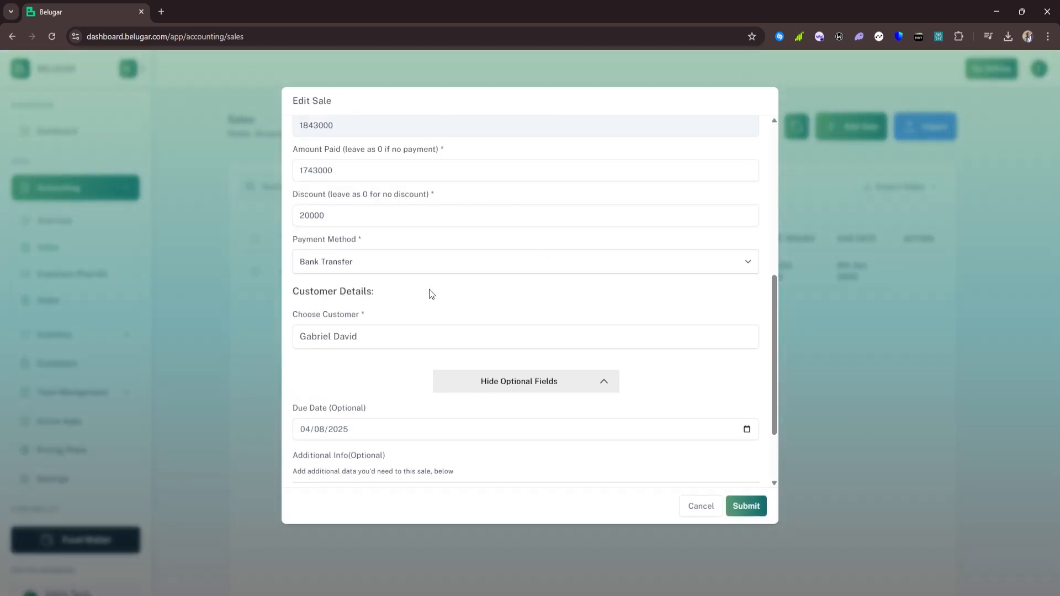
{"action": "scroll", "coordinate": [432, 293], "scroll_direction": "down", "scroll_amount": 2}
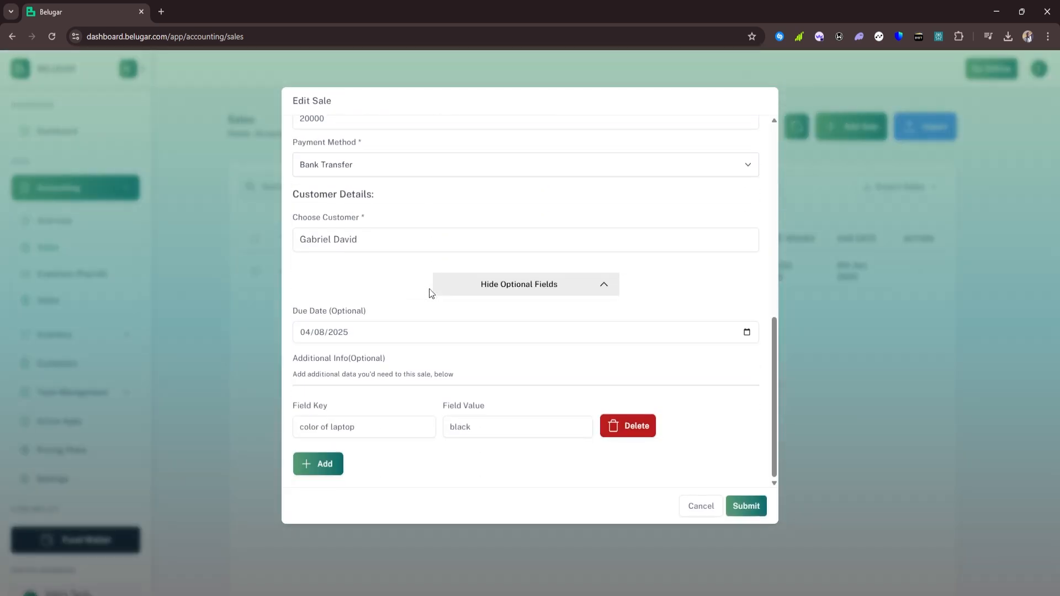
{"action": "scroll", "coordinate": [430, 293], "scroll_direction": "up", "scroll_amount": 10}
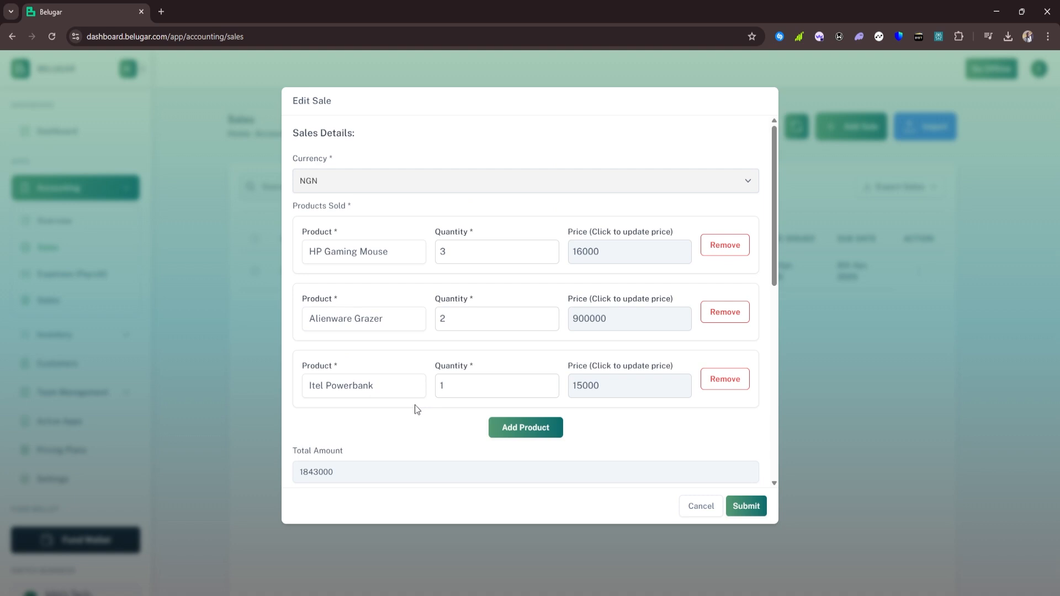
{"action": "left_click", "coordinate": [742, 388]}
{"action": "left_click", "coordinate": [733, 507]}
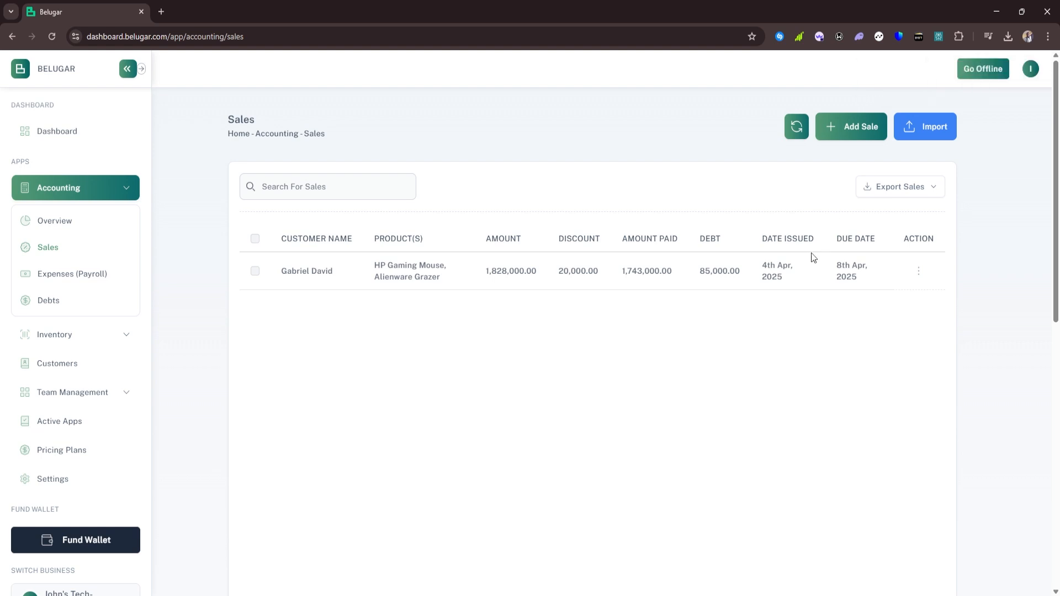
{"action": "left_click", "coordinate": [920, 273]}
{"action": "left_click", "coordinate": [894, 316]}
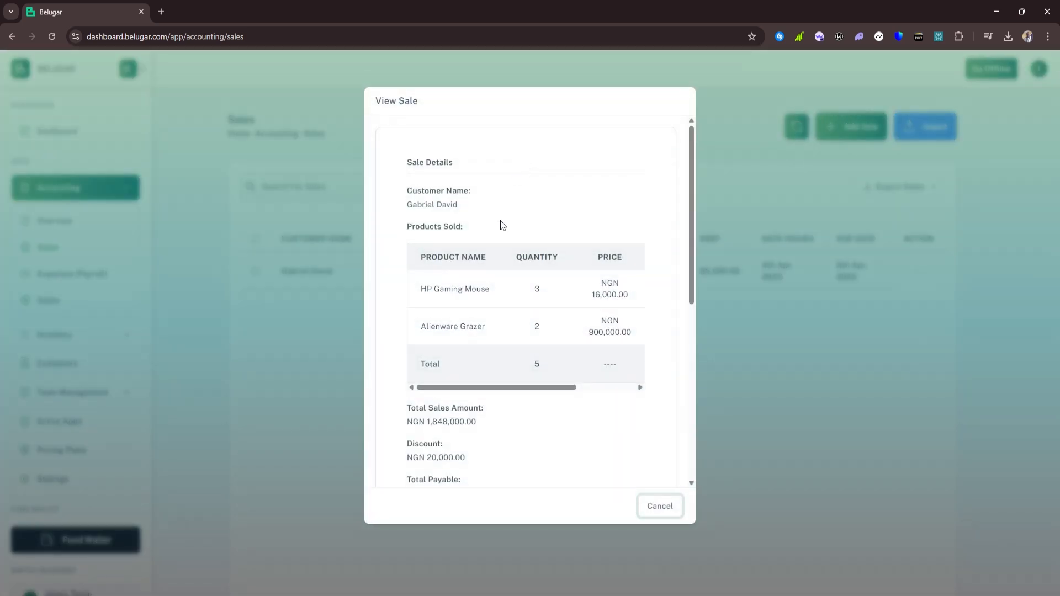
{"action": "scroll", "coordinate": [501, 222], "scroll_direction": "down", "scroll_amount": 6}
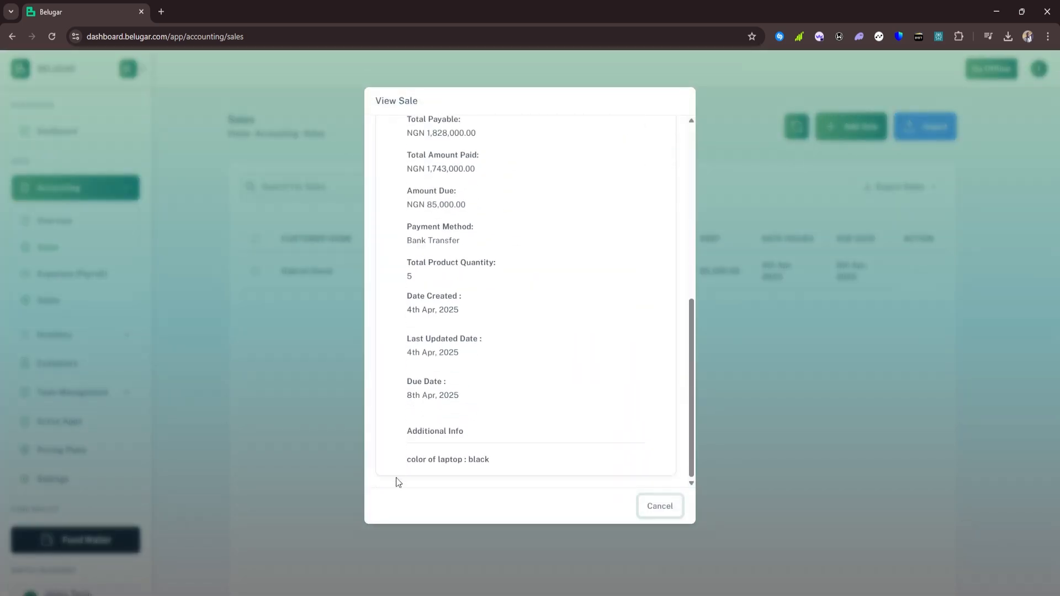
{"action": "scroll", "coordinate": [430, 367], "scroll_direction": "up", "scroll_amount": 6}
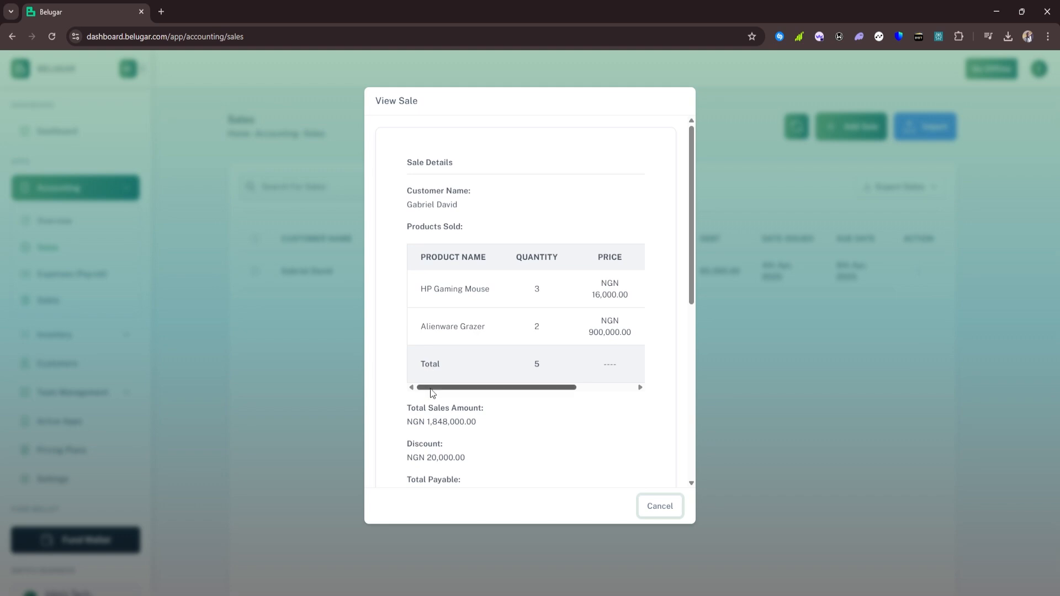
{"action": "left_click_drag", "start_coordinate": [432, 389], "coordinate": [568, 387]}
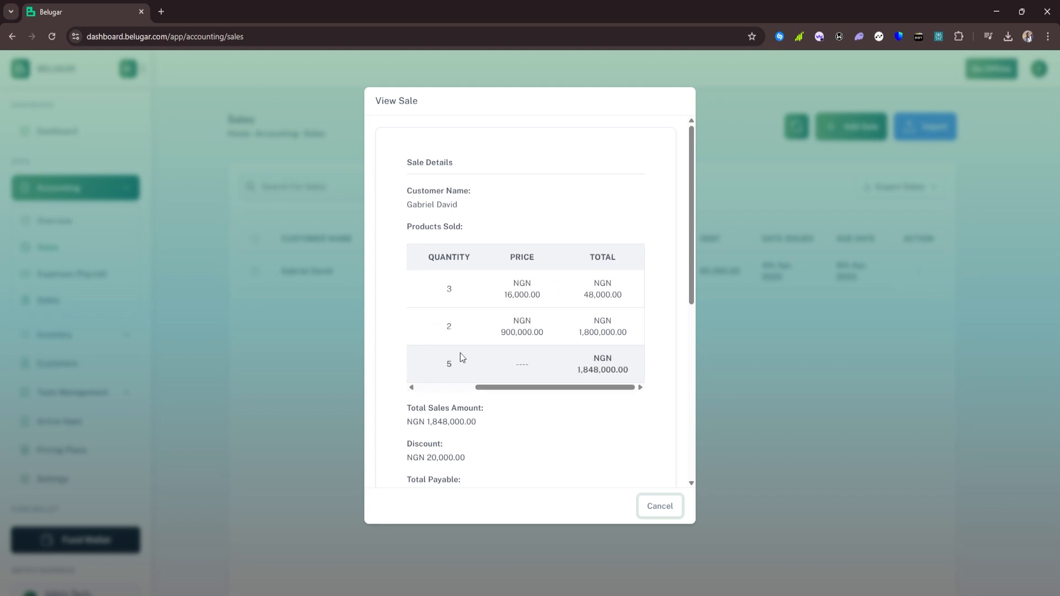
{"action": "scroll", "coordinate": [463, 356], "scroll_direction": "down", "scroll_amount": 6}
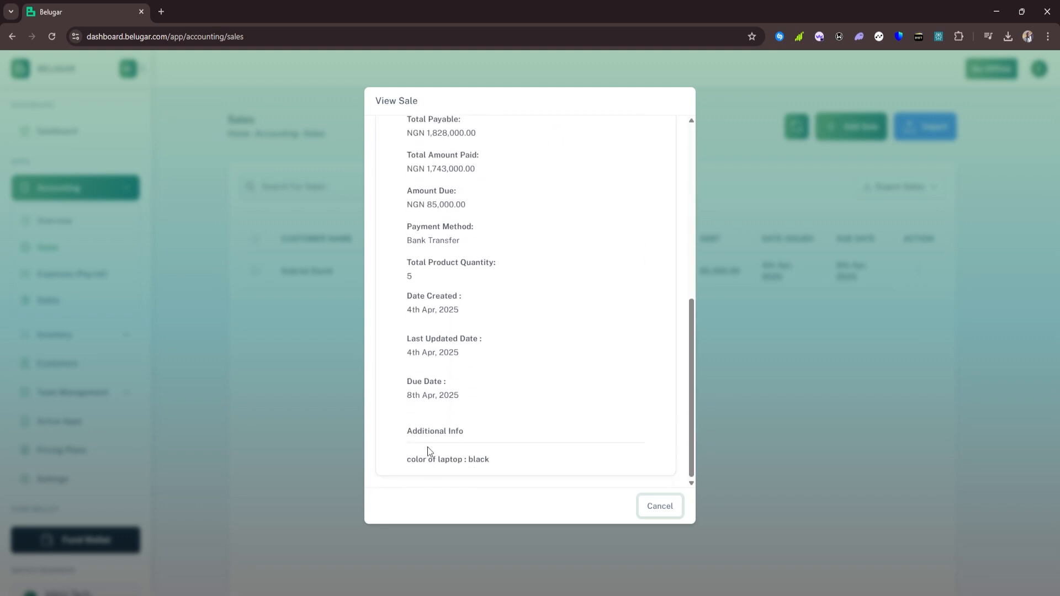
{"action": "left_click", "coordinate": [661, 507]}
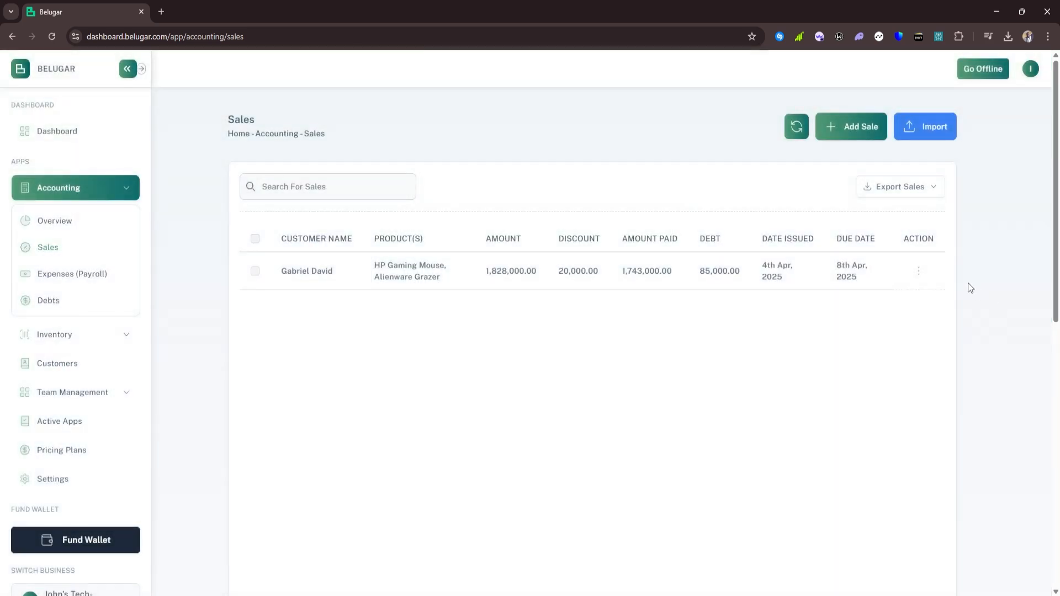
{"action": "left_click", "coordinate": [919, 272]}
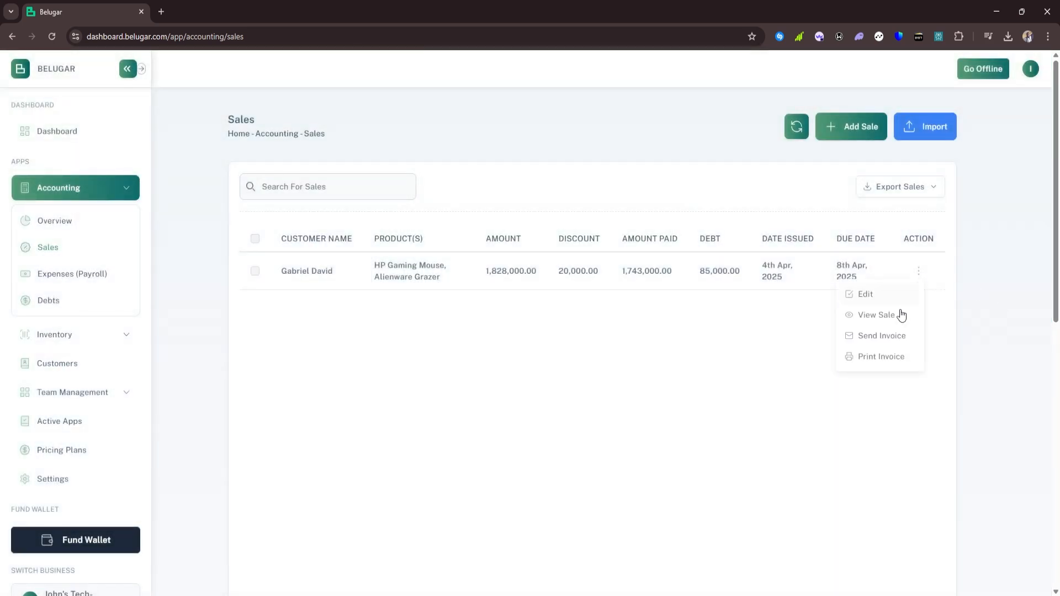
{"action": "left_click", "coordinate": [884, 336]}
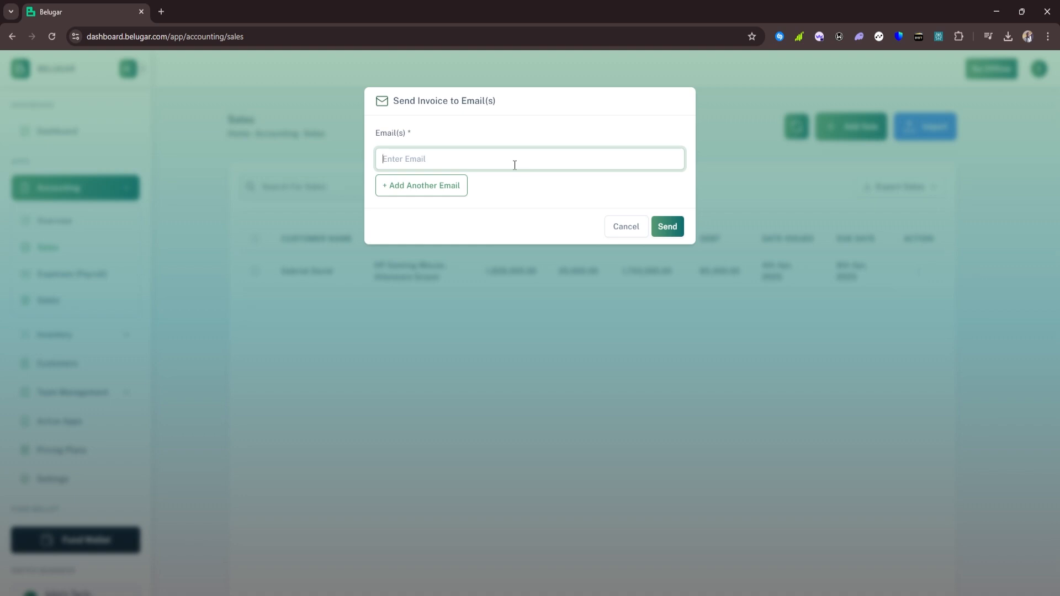
{"action": "left_click", "coordinate": [614, 226]}
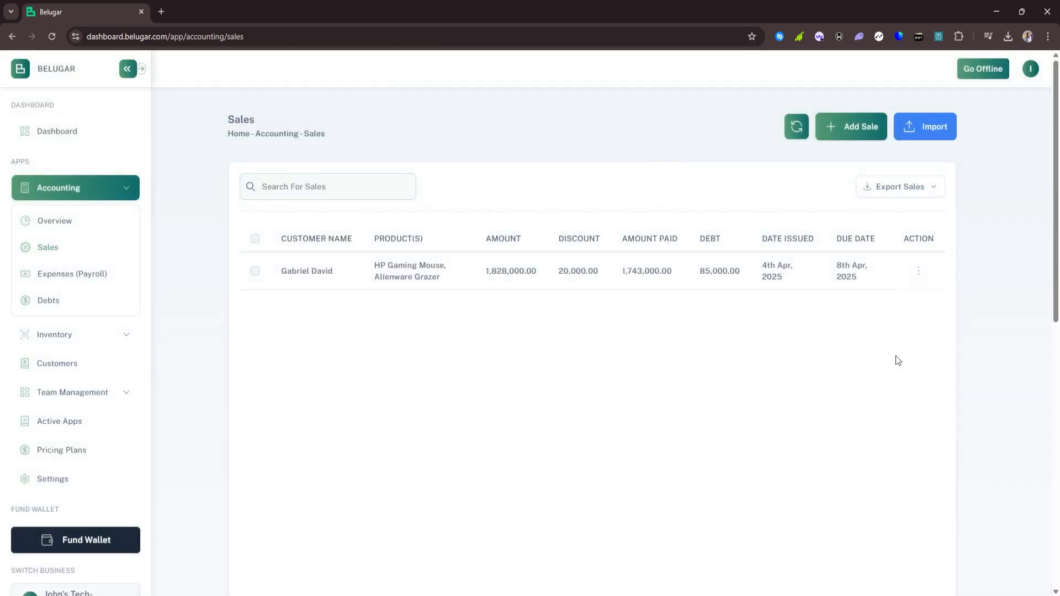
{"action": "left_click", "coordinate": [919, 271]}
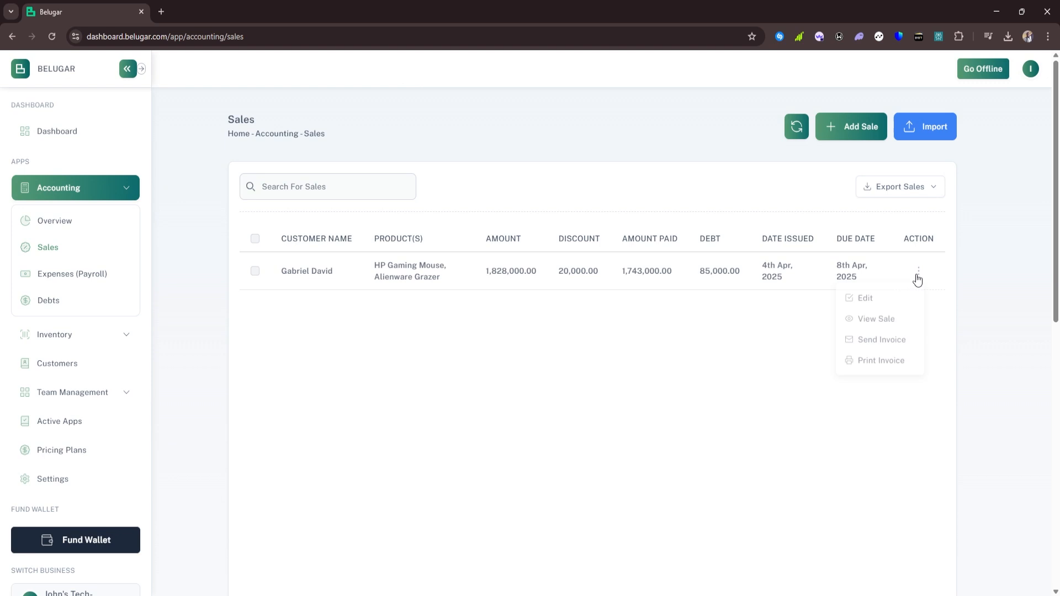
{"action": "left_click", "coordinate": [883, 357]}
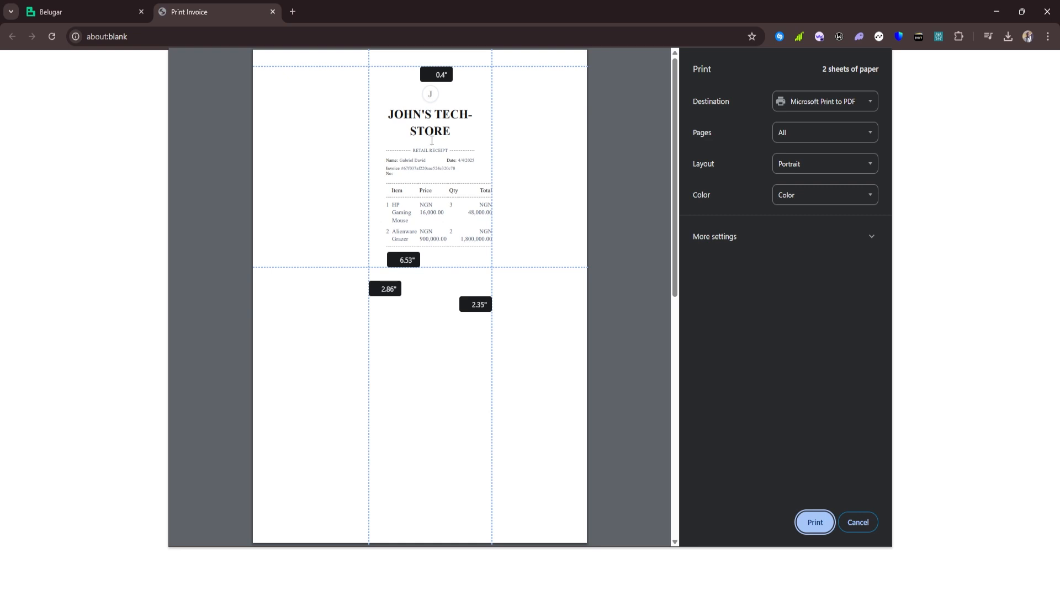
{"action": "left_click", "coordinate": [426, 267]}
{"action": "left_click_drag", "start_coordinate": [426, 268], "coordinate": [410, 348]}
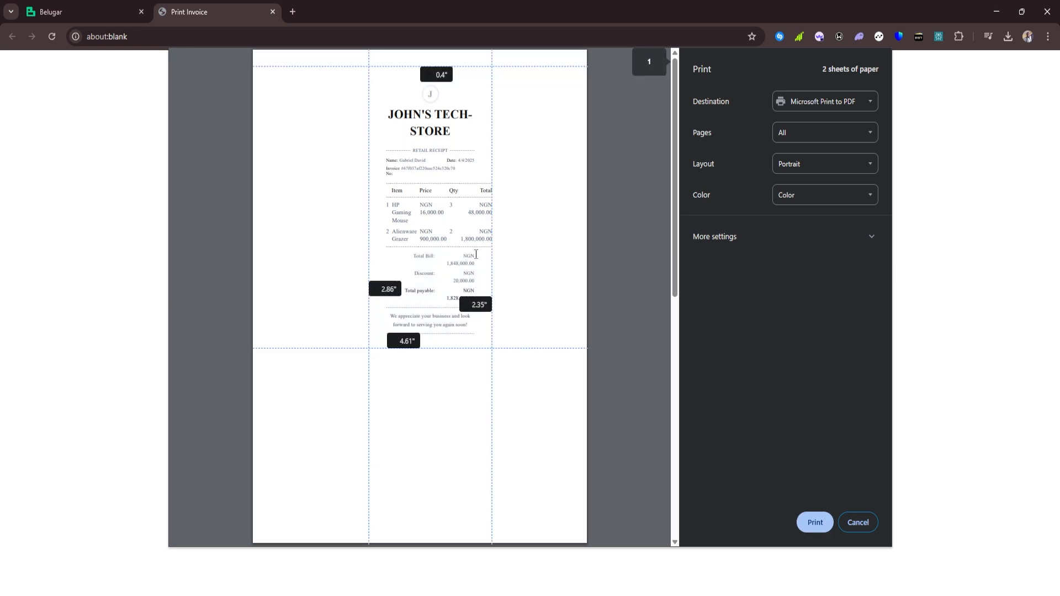
{"action": "left_click_drag", "start_coordinate": [494, 224], "coordinate": [513, 227]}
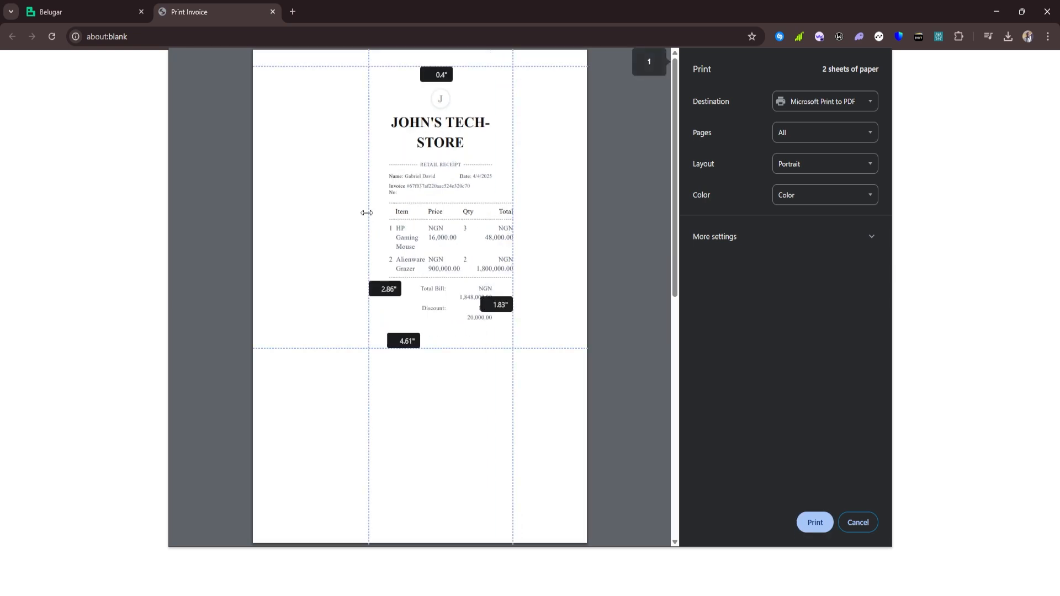
{"action": "left_click_drag", "start_coordinate": [368, 213], "coordinate": [344, 211]}
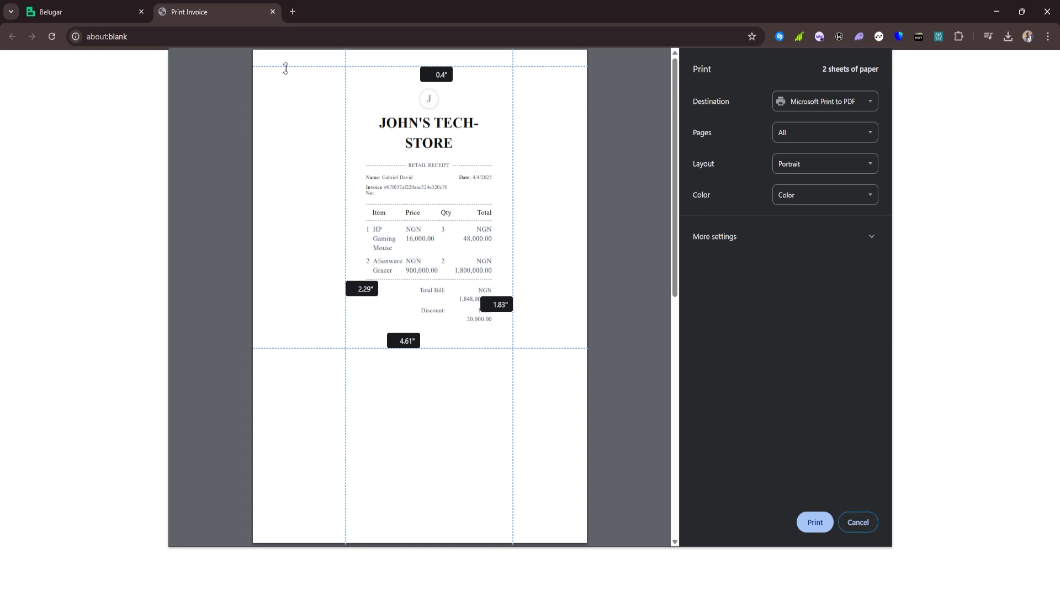
{"action": "left_click", "coordinate": [101, 6]}
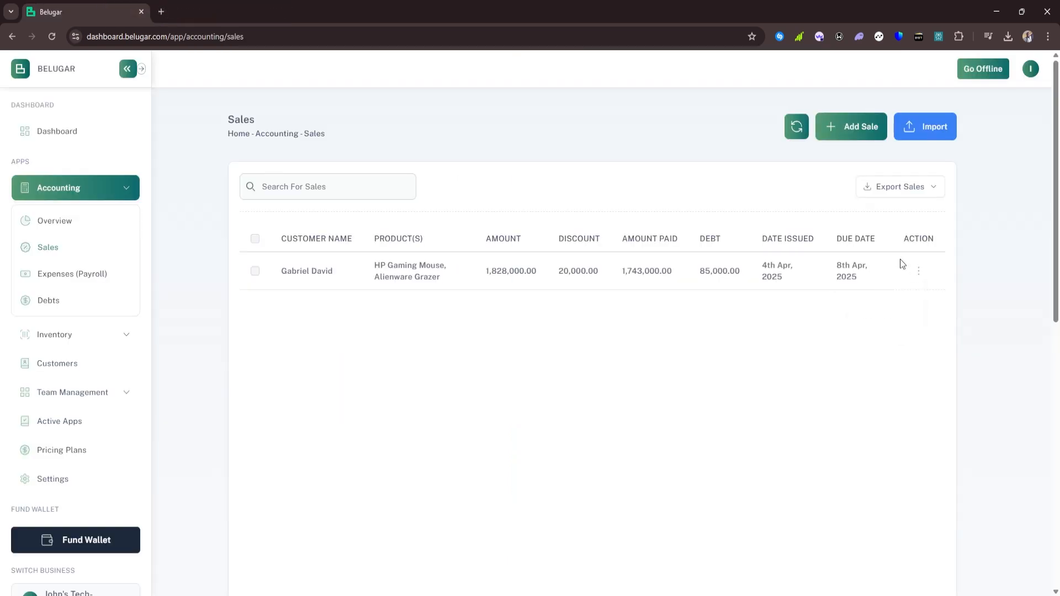
{"action": "left_click", "coordinate": [884, 191]}
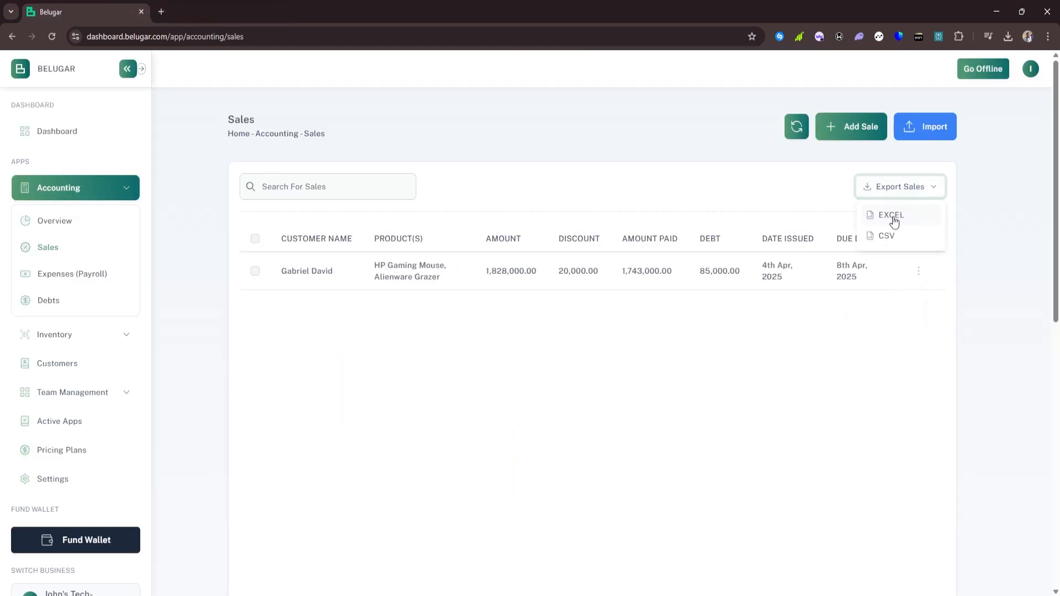
{"action": "left_click", "coordinate": [783, 192]}
Refresh the accounting overview to NGN 1,828,000 earnings and export the report to print preview
{"action": "left_click", "coordinate": [71, 218]}
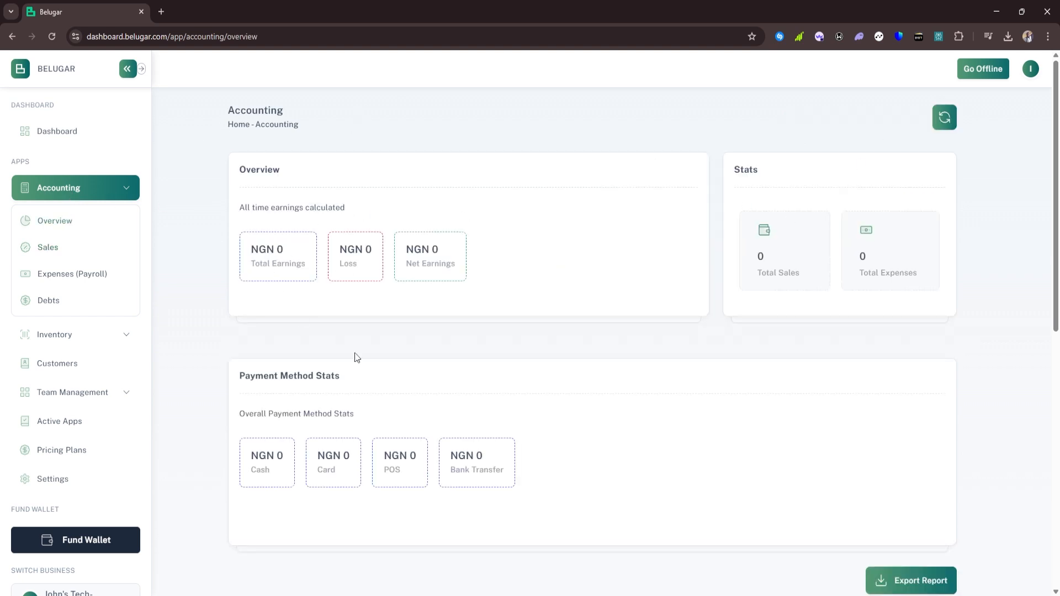
{"action": "left_click", "coordinate": [945, 118]}
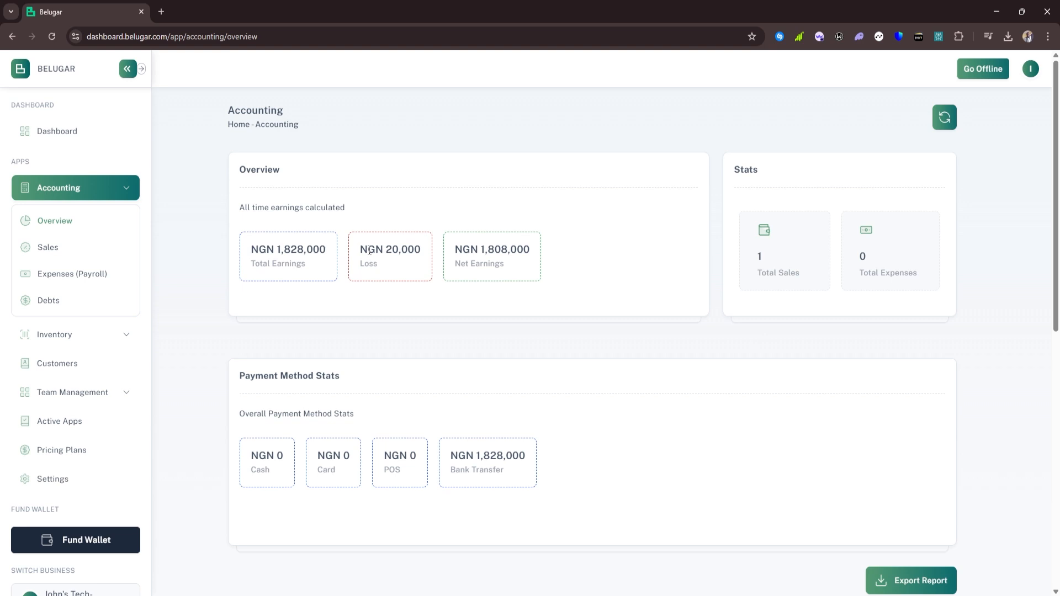
{"action": "scroll", "coordinate": [371, 250], "scroll_direction": "down", "scroll_amount": 1}
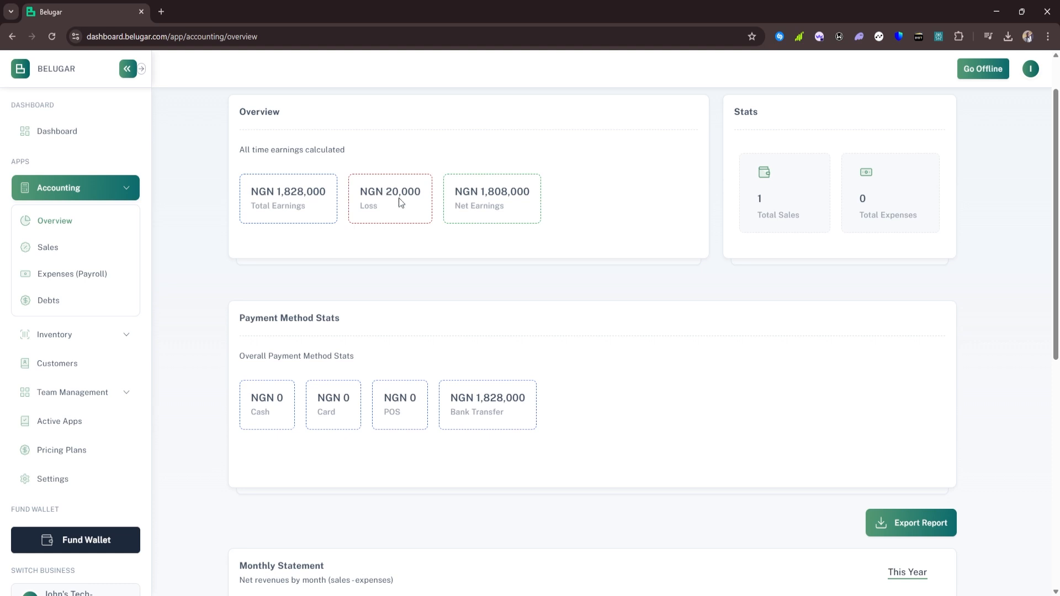
{"action": "scroll", "coordinate": [409, 270], "scroll_direction": "down", "scroll_amount": 1}
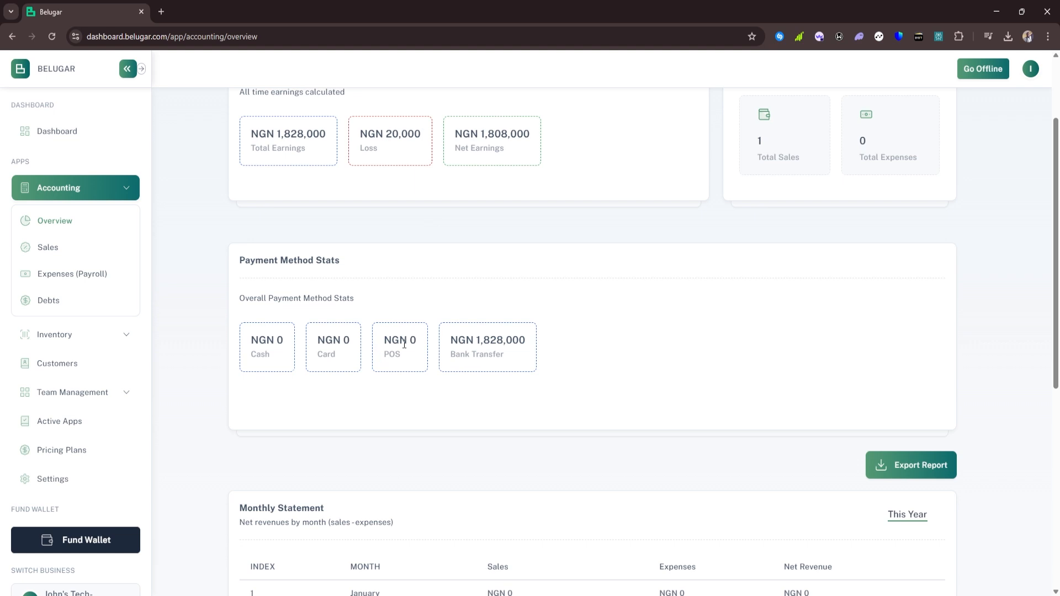
{"action": "scroll", "coordinate": [597, 237], "scroll_direction": "down", "scroll_amount": 2}
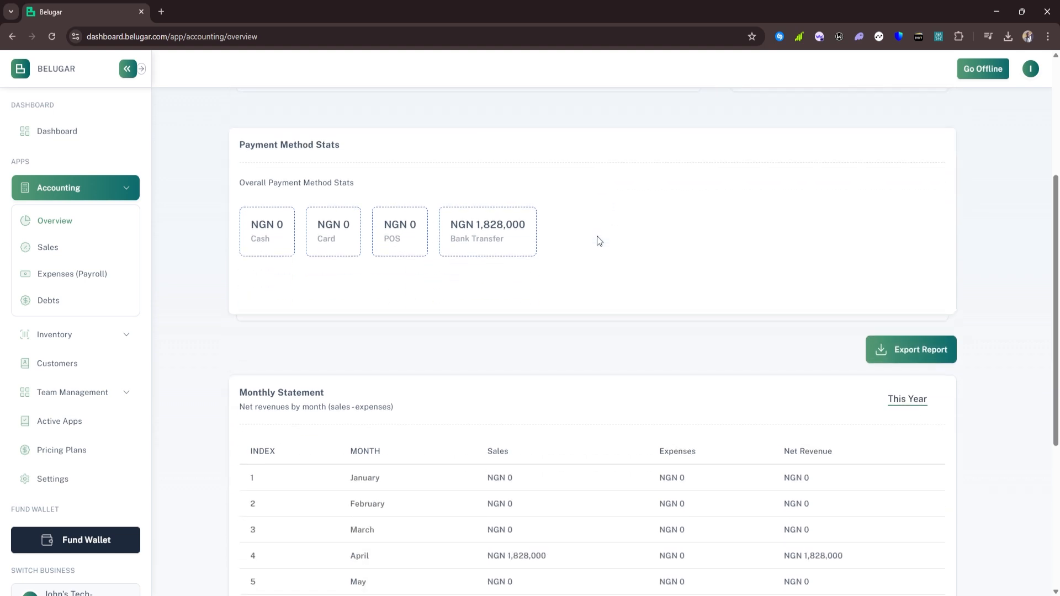
{"action": "scroll", "coordinate": [604, 240], "scroll_direction": "down", "scroll_amount": 1}
{"action": "scroll", "coordinate": [383, 327], "scroll_direction": "down", "scroll_amount": 2}
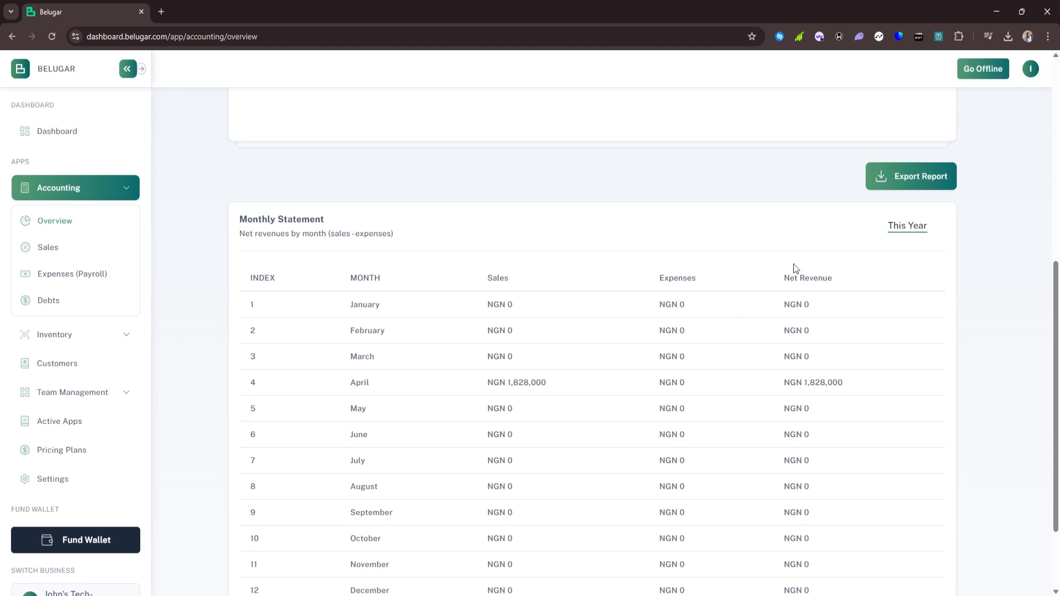
{"action": "left_click", "coordinate": [894, 178]}
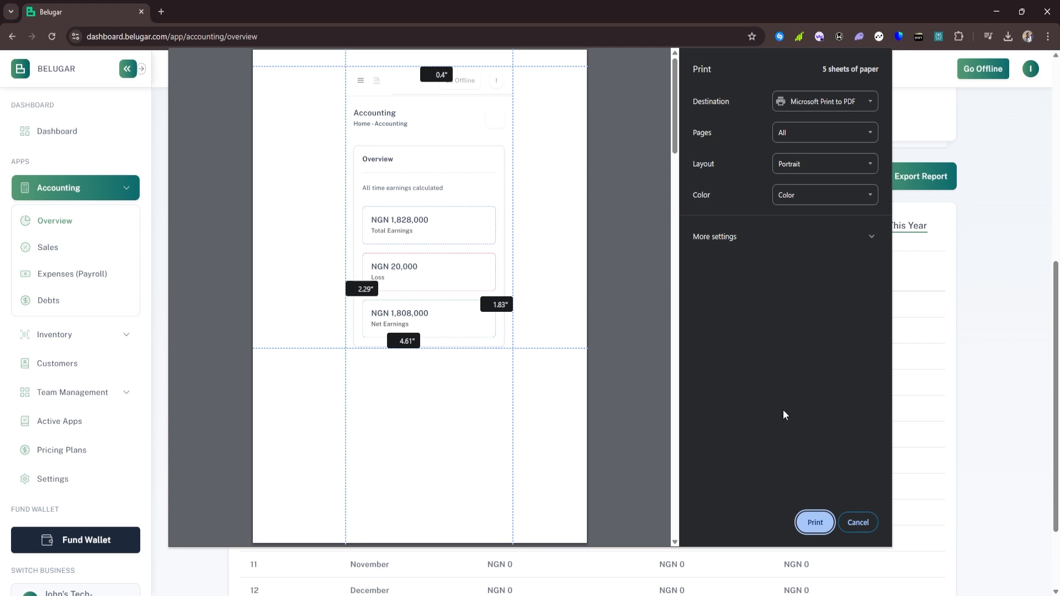
Set print margins to 1.57 bottom, 0.88 right, 0.76 left inches, review three pages, then cancel
{"action": "left_click", "coordinate": [812, 103]}
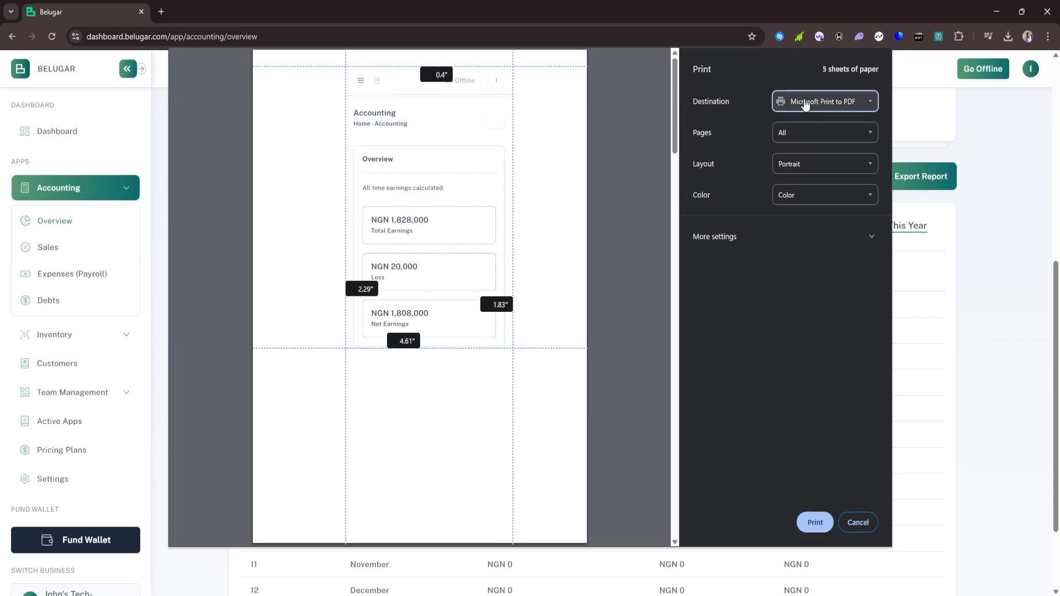
{"action": "left_click", "coordinate": [727, 94]}
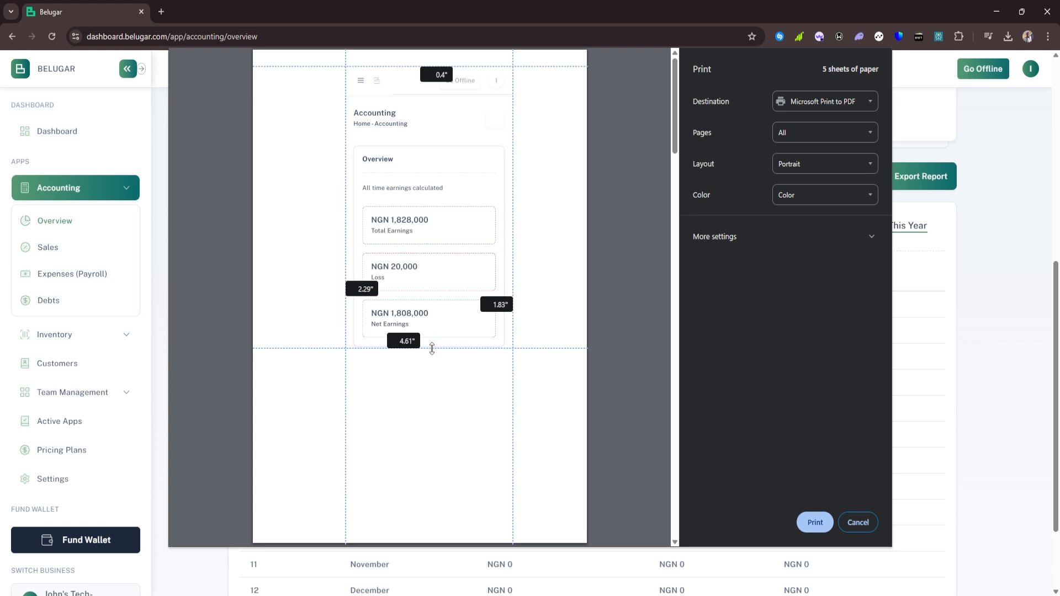
{"action": "left_click_drag", "start_coordinate": [432, 348], "coordinate": [431, 476]}
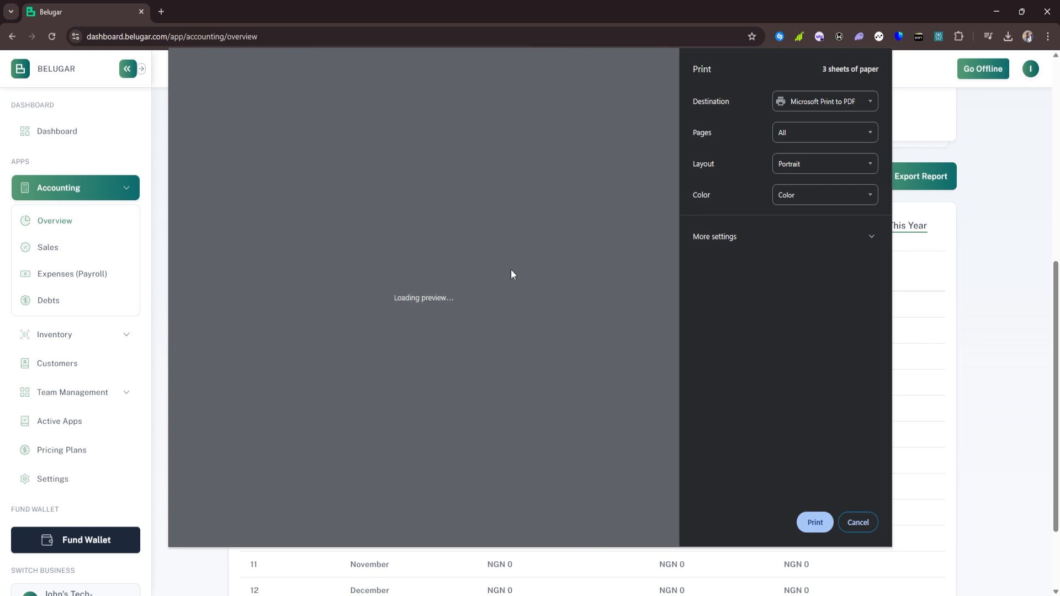
{"action": "left_click_drag", "start_coordinate": [509, 278], "coordinate": [551, 278]}
{"action": "left_click_drag", "start_coordinate": [339, 260], "coordinate": [287, 269]}
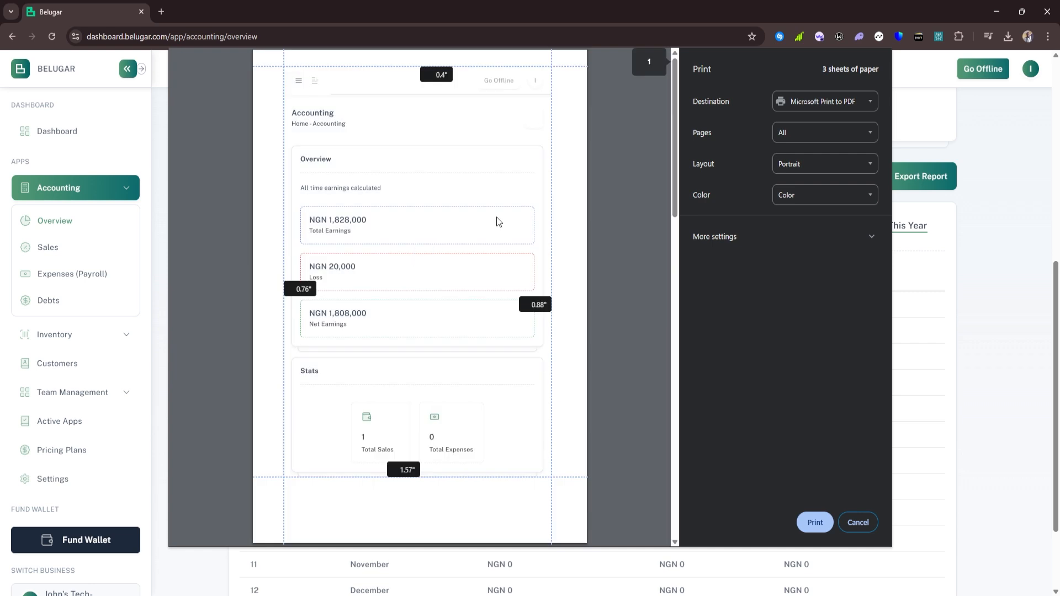
{"action": "scroll", "coordinate": [418, 238], "scroll_direction": "down", "scroll_amount": 2}
{"action": "scroll", "coordinate": [418, 236], "scroll_direction": "down", "scroll_amount": 15}
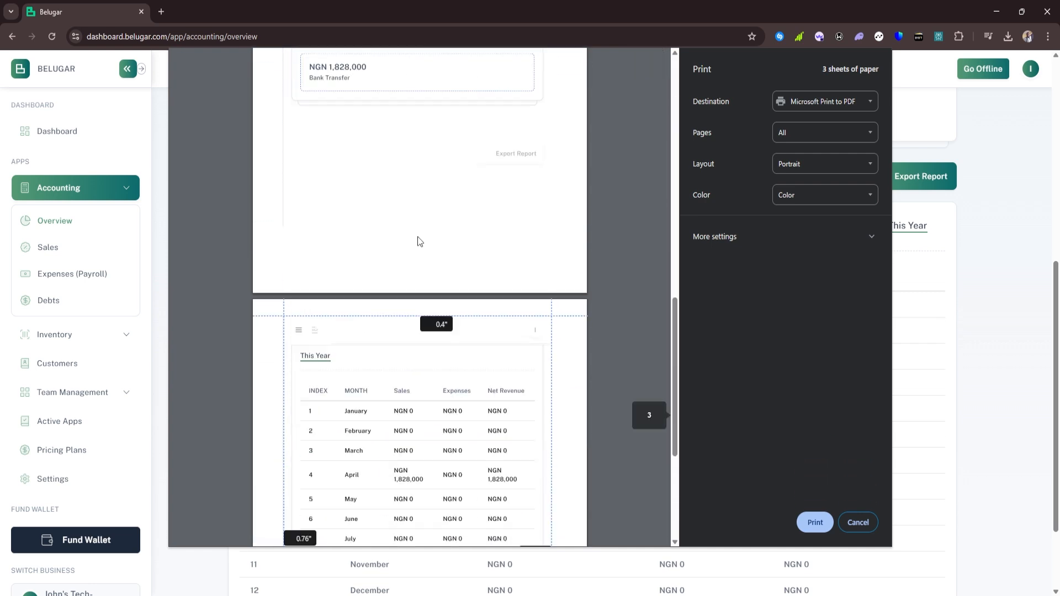
{"action": "scroll", "coordinate": [418, 237], "scroll_direction": "down", "scroll_amount": 1}
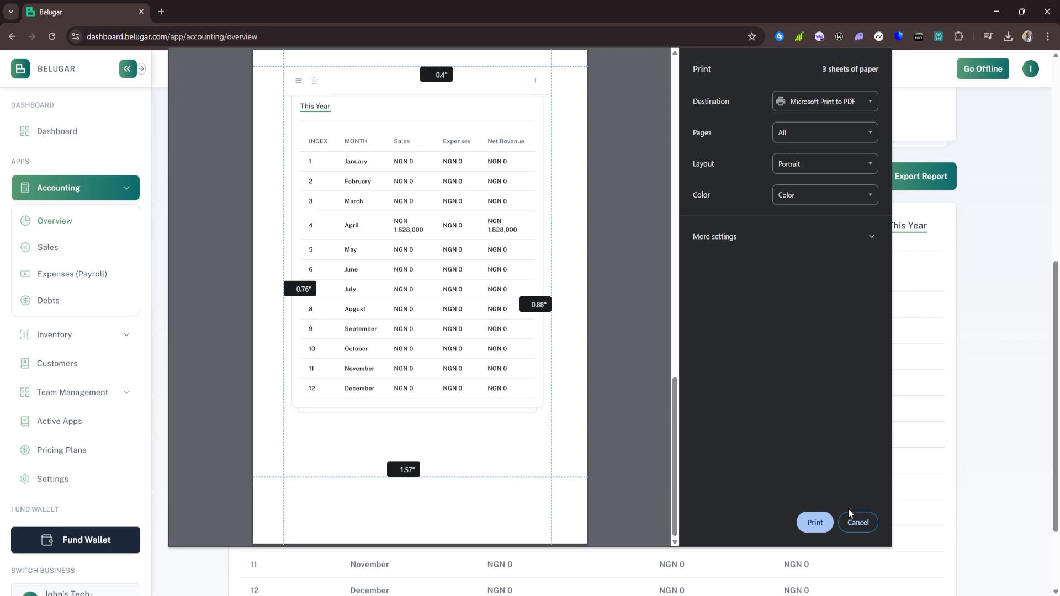
{"action": "left_click", "coordinate": [857, 520]}
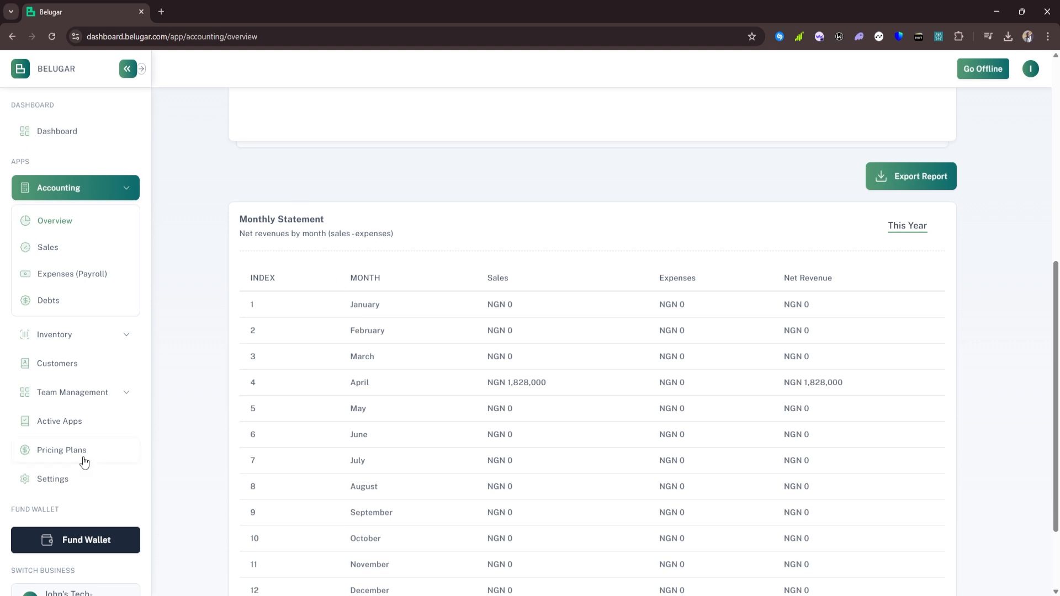
Start a new expense with amount 45000 and category Salary
{"action": "left_click", "coordinate": [73, 275]}
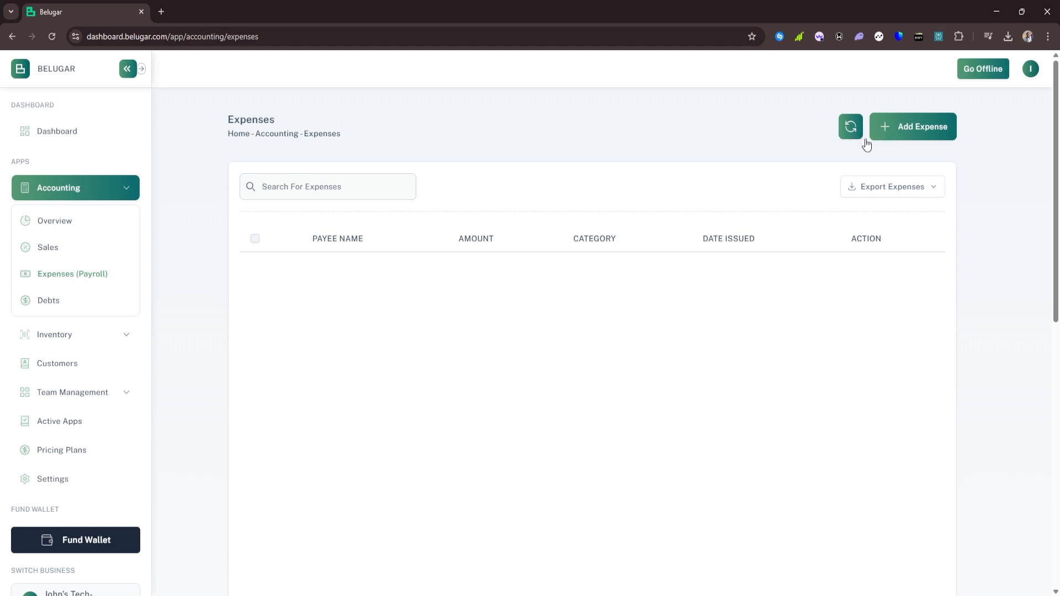
{"action": "left_click", "coordinate": [909, 133]}
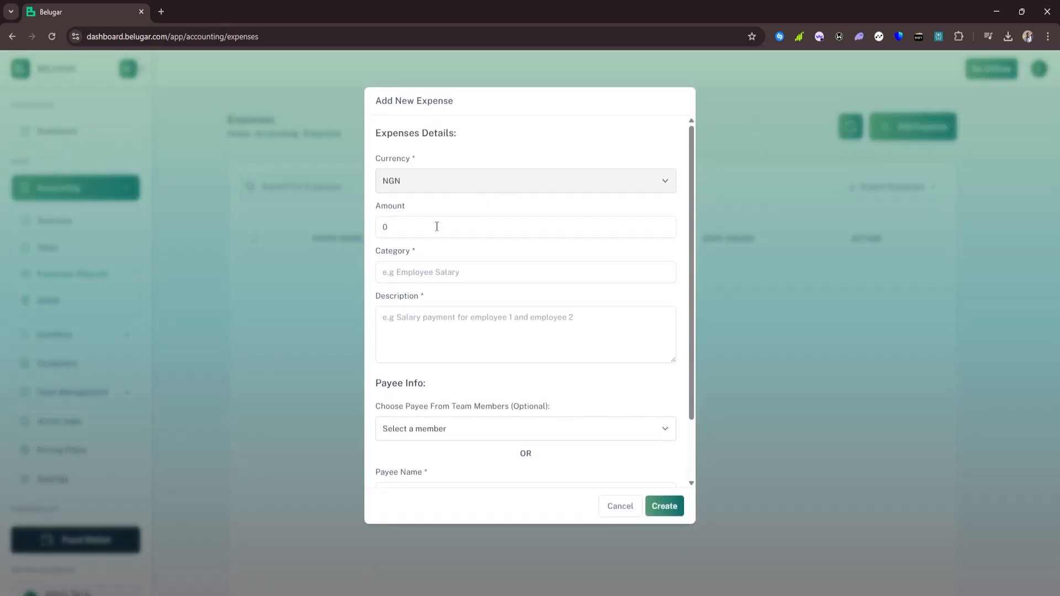
{"action": "left_click_drag", "start_coordinate": [421, 224], "coordinate": [374, 226]}
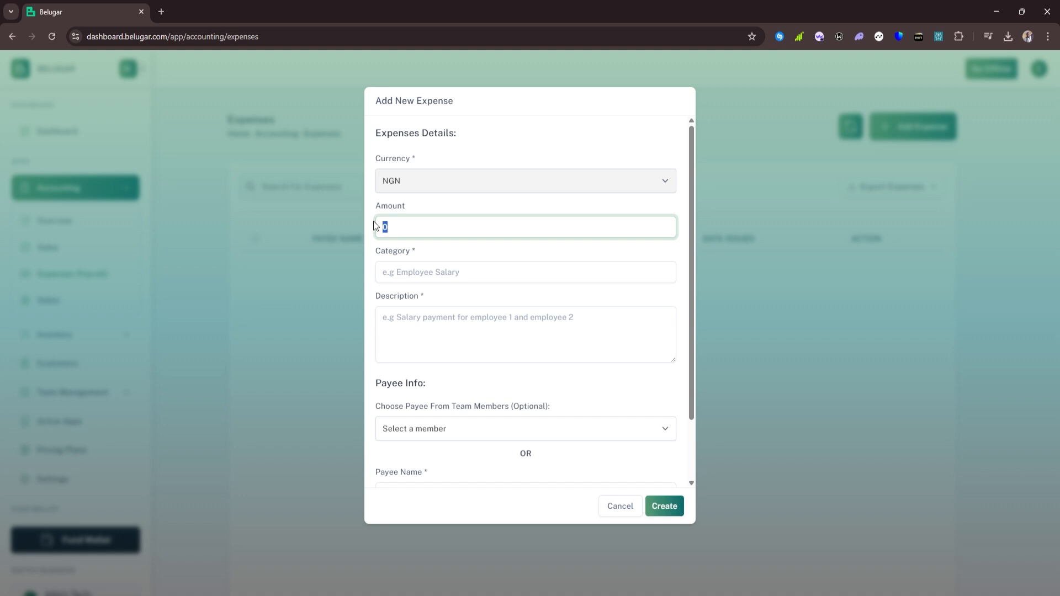
{"action": "type", "text": "45000"}
{"action": "left_click", "coordinate": [423, 270]}
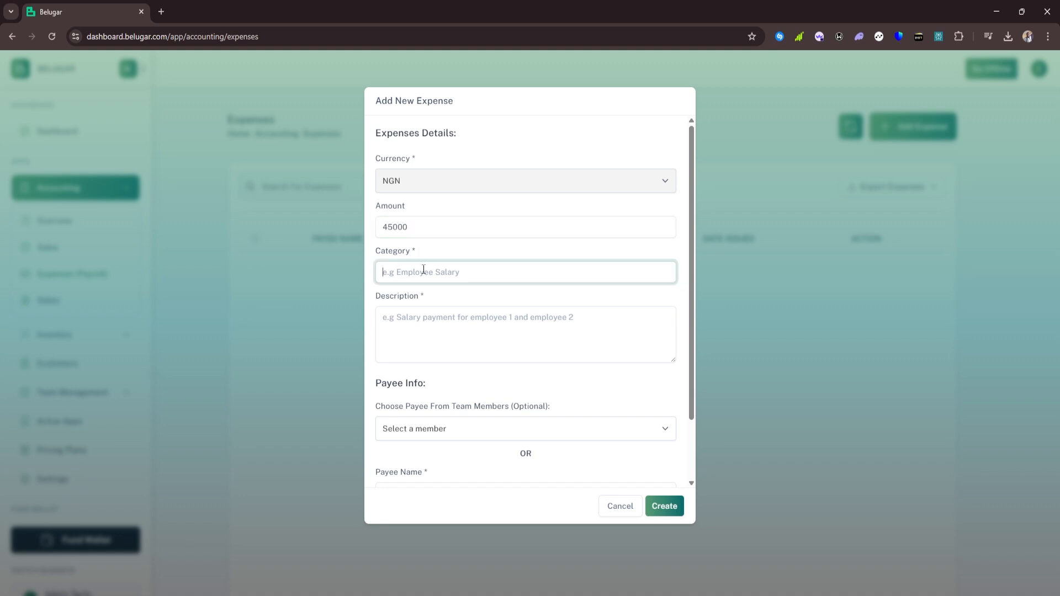
{"action": "type", "text": "Salary"}
{"action": "left_click", "coordinate": [634, 305]}
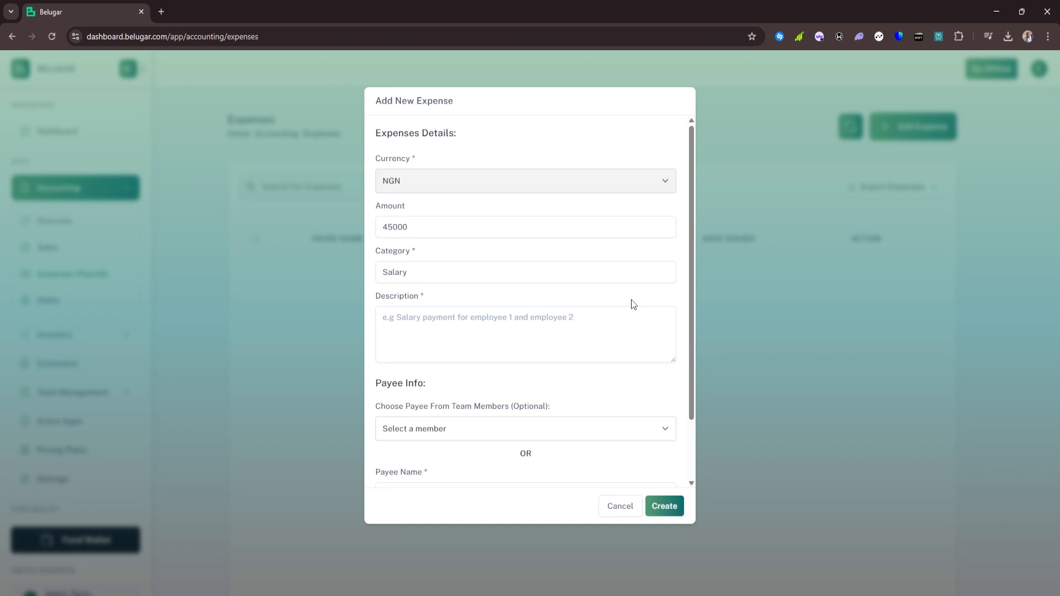
Set the expense description to Salary and type in the payee's name
{"action": "left_click", "coordinate": [422, 312]}
{"action": "type", "text": "Salar"}
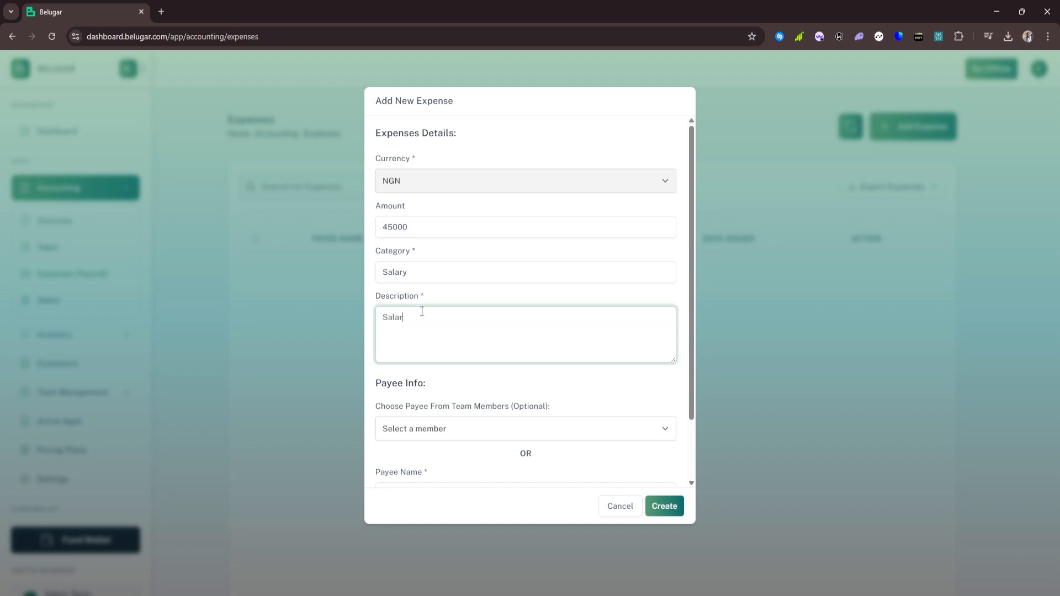
{"action": "type", "text": "y"}
{"action": "left_click", "coordinate": [486, 384]}
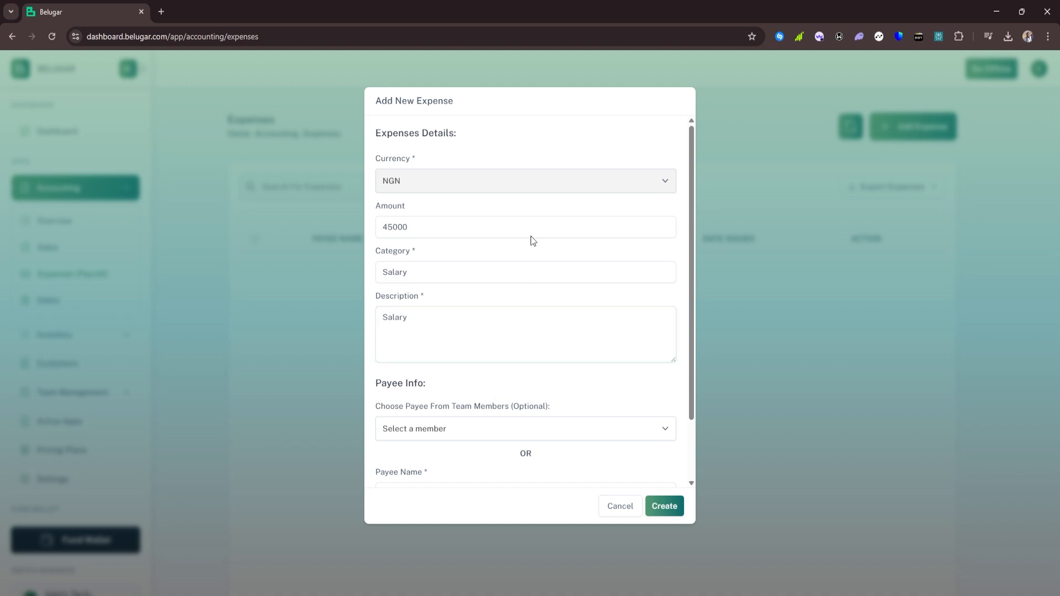
{"action": "scroll", "coordinate": [532, 237], "scroll_direction": "down", "scroll_amount": 2}
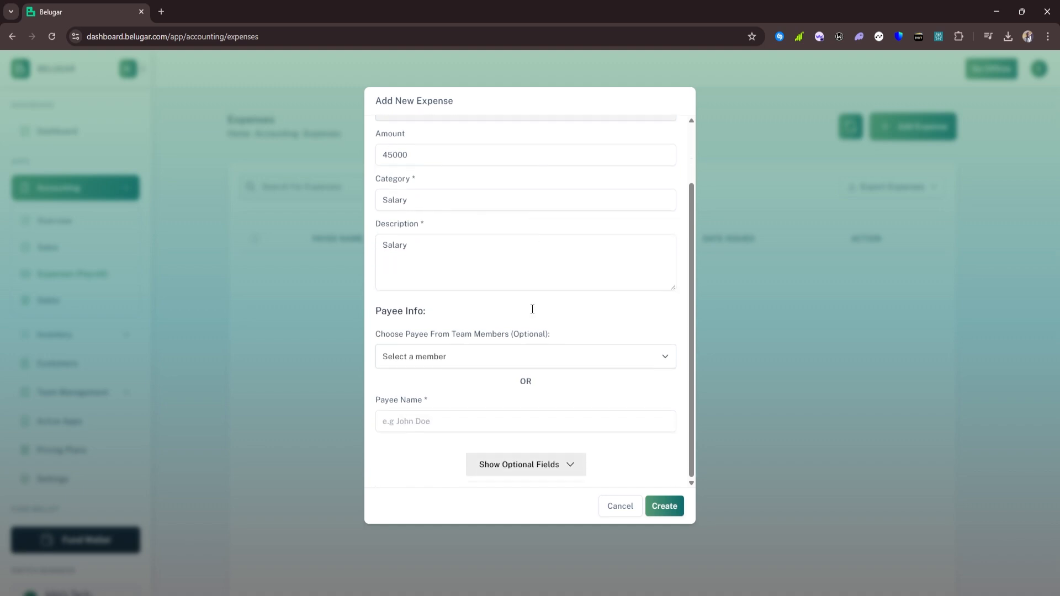
{"action": "left_click", "coordinate": [451, 360]}
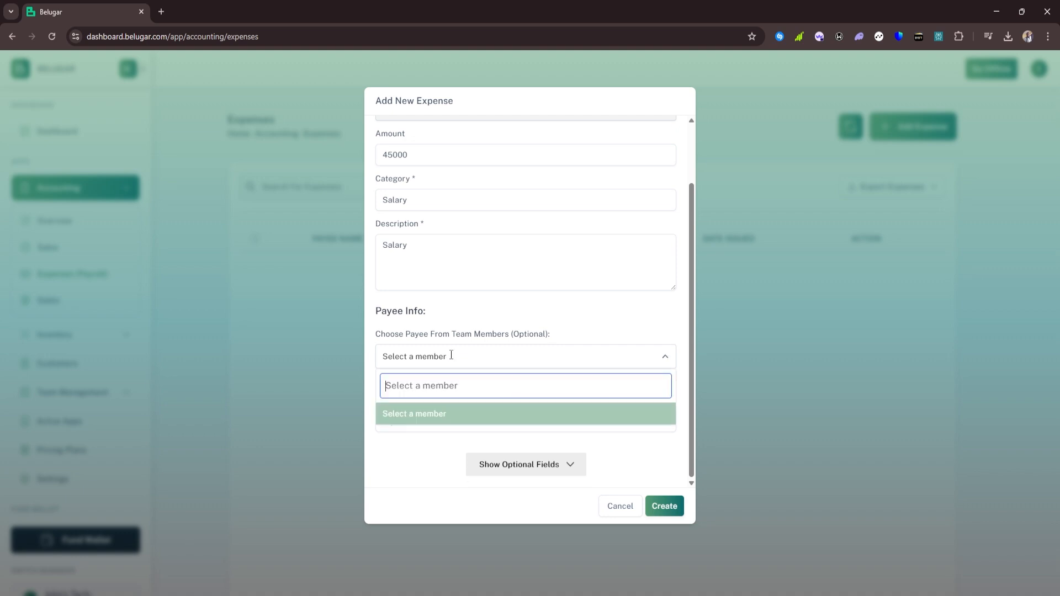
{"action": "left_click", "coordinate": [610, 320]}
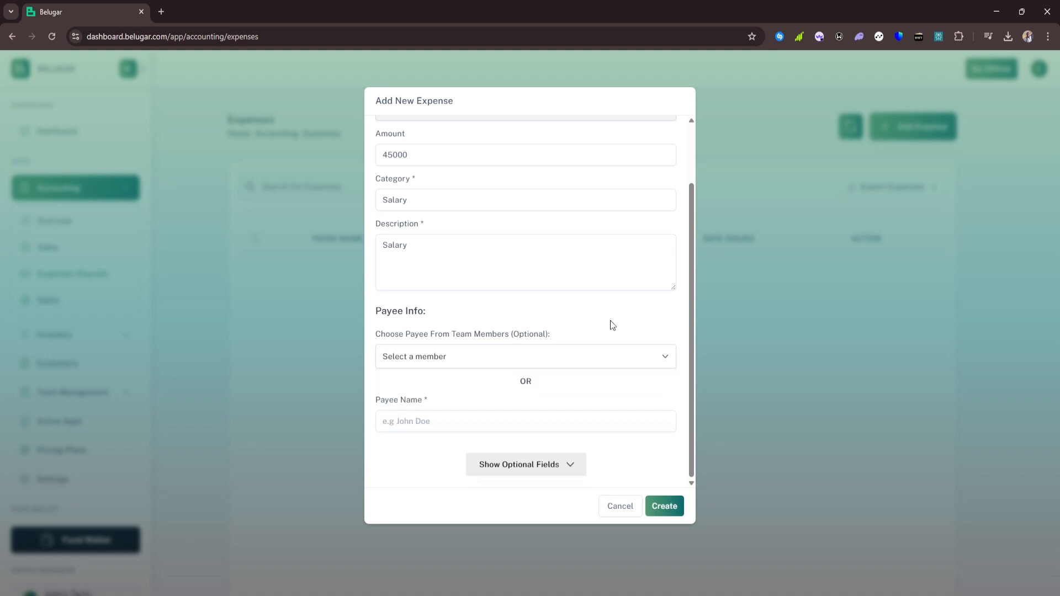
{"action": "left_click", "coordinate": [439, 421]}
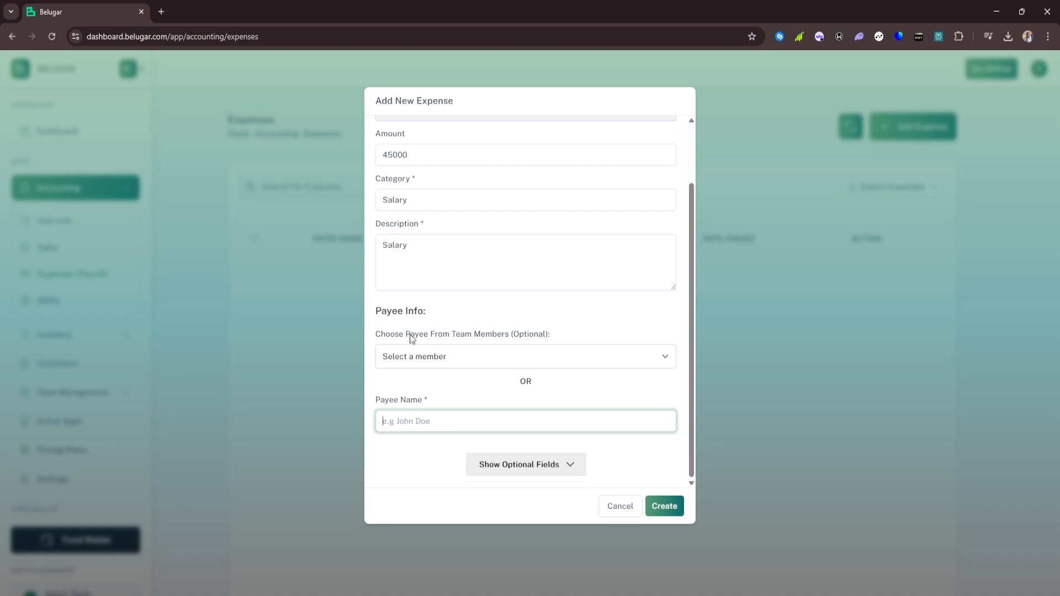
{"action": "type", "text": "Racher"}
{"action": "key", "text": "BackSpace"}
{"action": "type", "text": "l"}
{"action": "left_click", "coordinate": [620, 446]}
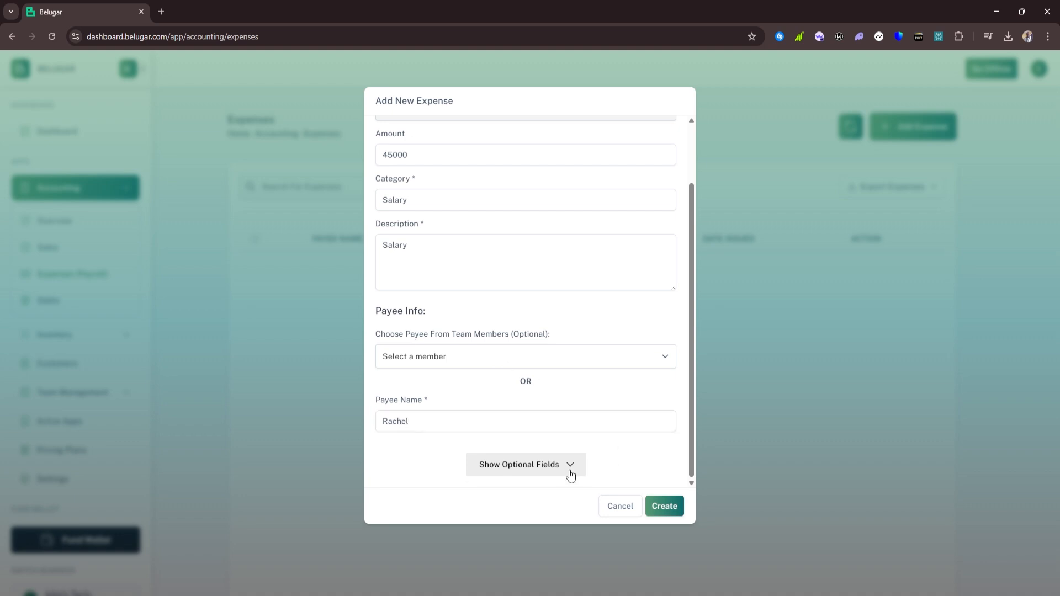
Add an extra detail with key 'Salary' and value 'Monthly'
{"action": "left_click", "coordinate": [559, 464]}
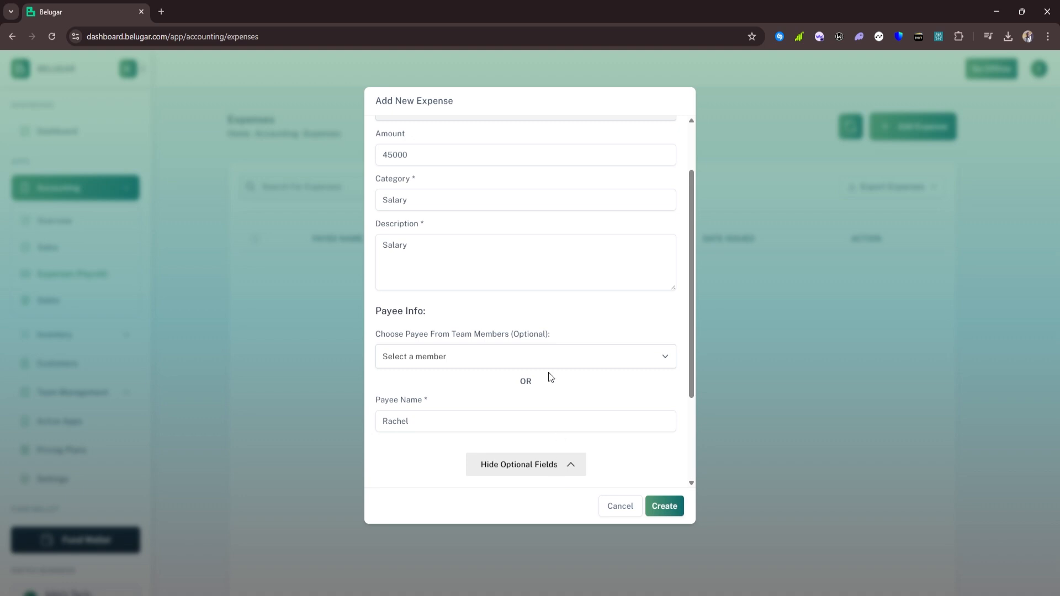
{"action": "scroll", "coordinate": [549, 373], "scroll_direction": "down", "scroll_amount": 3}
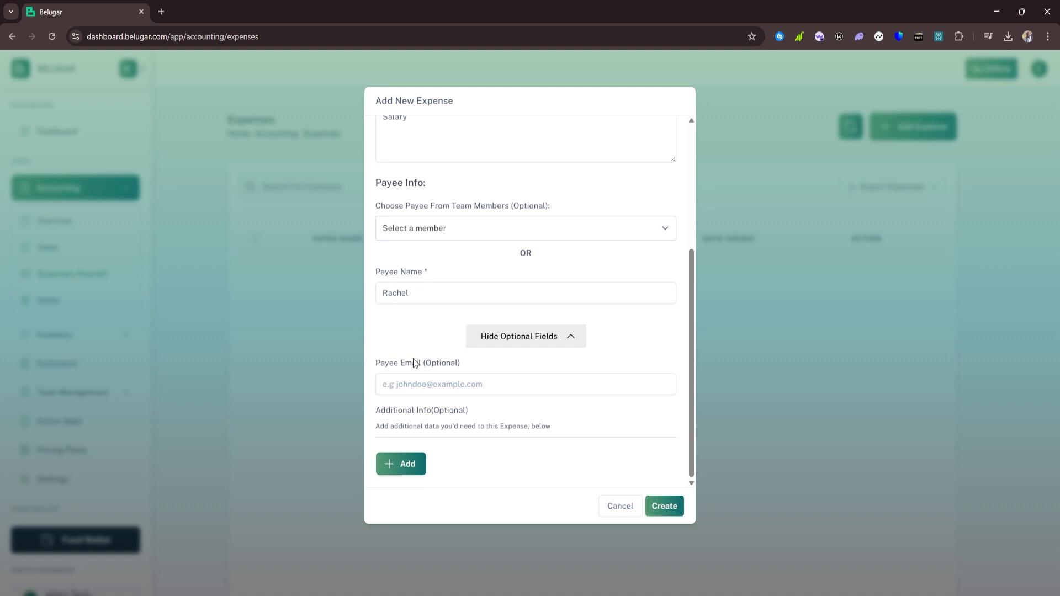
{"action": "left_click", "coordinate": [402, 466]}
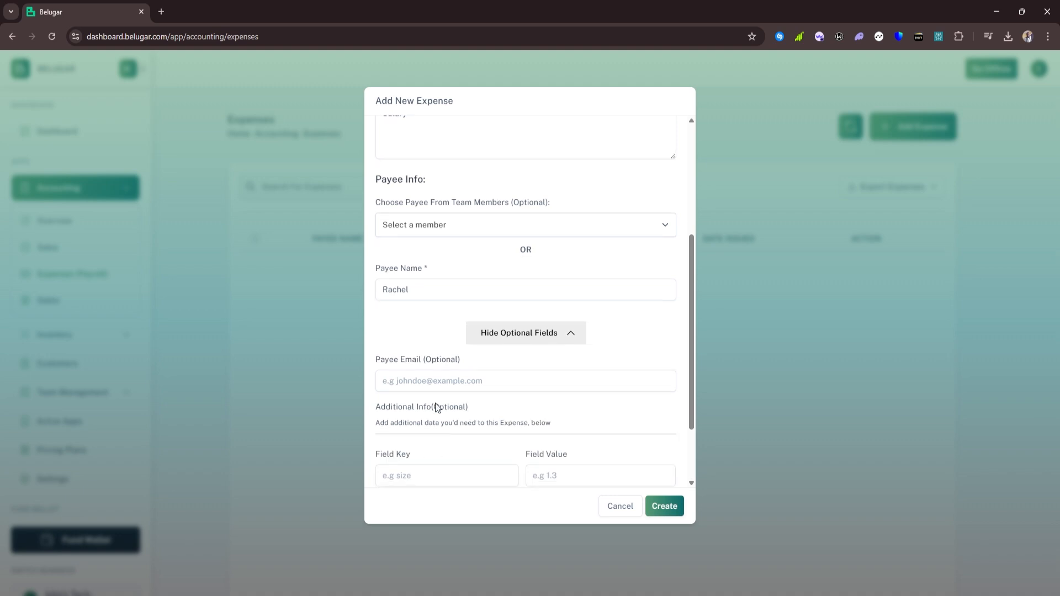
{"action": "left_click", "coordinate": [437, 384]}
{"action": "type", "text": "Salary"}
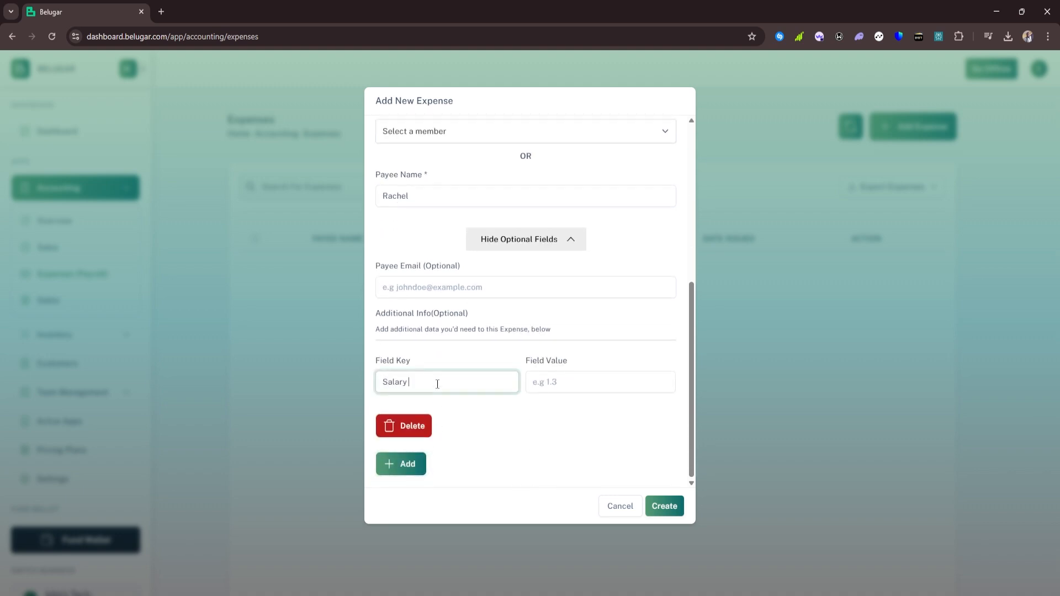
{"action": "left_click", "coordinate": [548, 383]}
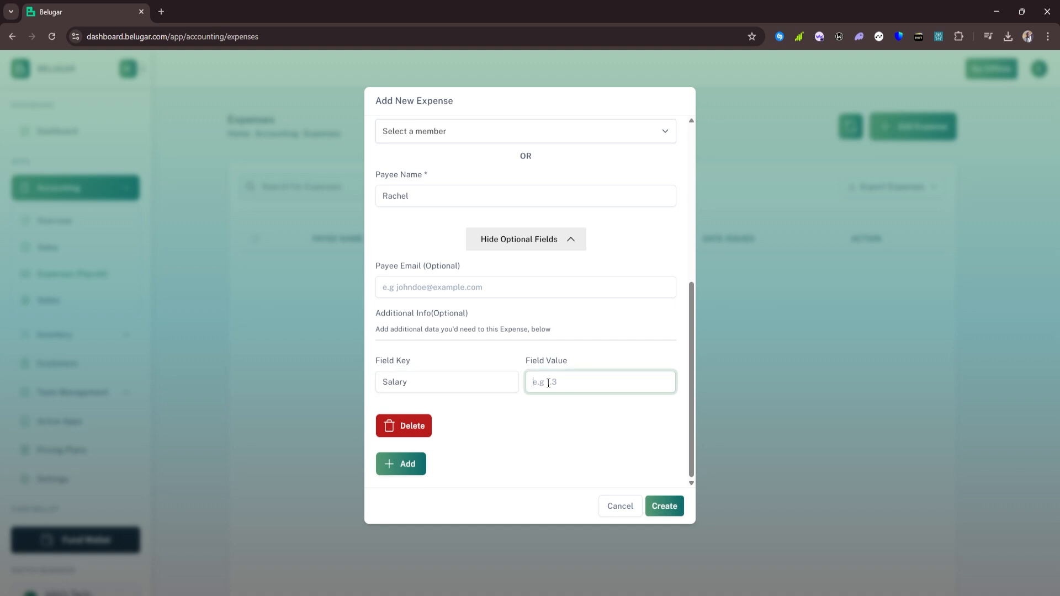
{"action": "type", "text": "Monthly"}
{"action": "left_click", "coordinate": [542, 426]}
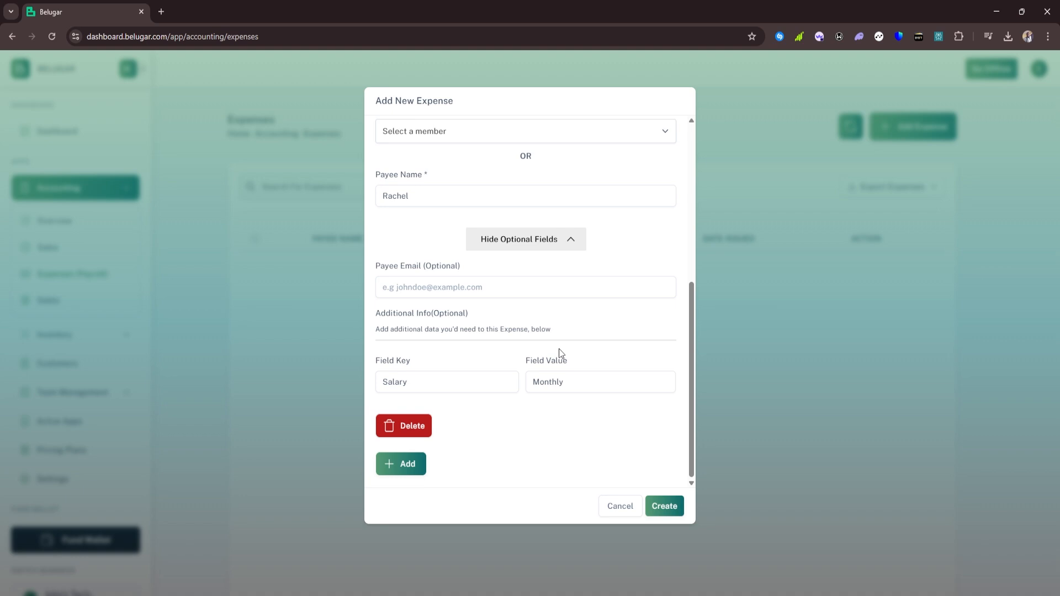
Review the filled expense form and create the 45,000 Salary expense
{"action": "scroll", "coordinate": [559, 354], "scroll_direction": "up", "scroll_amount": 5}
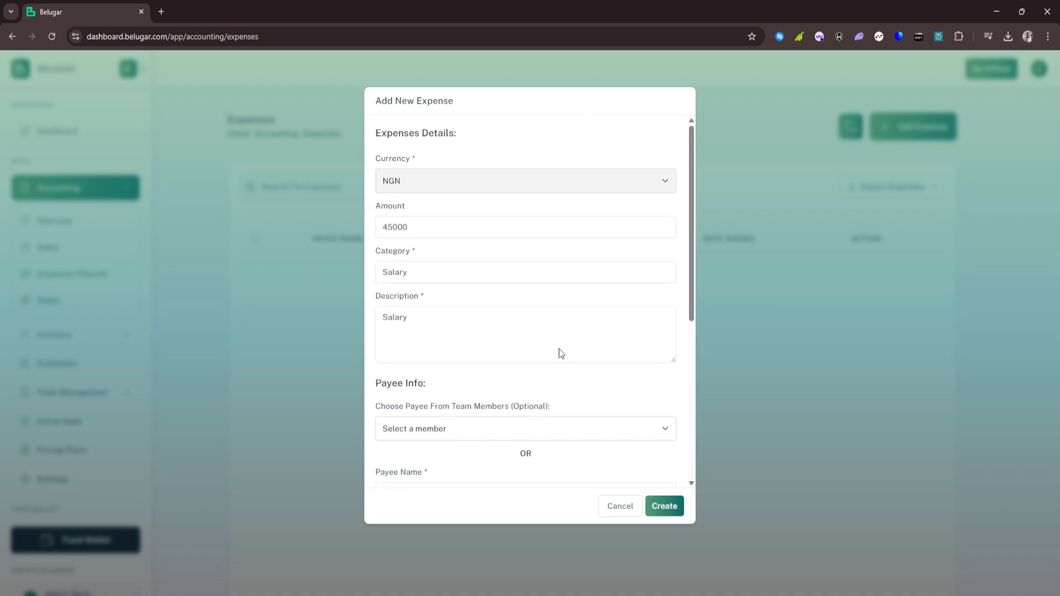
{"action": "scroll", "coordinate": [668, 469], "scroll_direction": "down", "scroll_amount": 5}
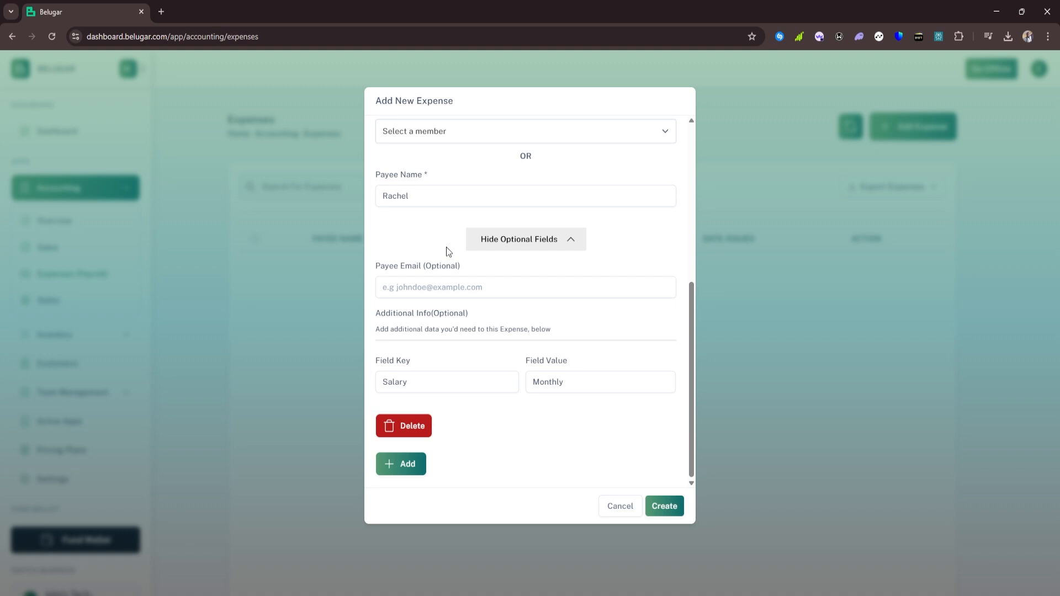
{"action": "scroll", "coordinate": [446, 247], "scroll_direction": "up", "scroll_amount": 4}
{"action": "scroll", "coordinate": [446, 247], "scroll_direction": "down", "scroll_amount": 4}
{"action": "left_click", "coordinate": [657, 506]}
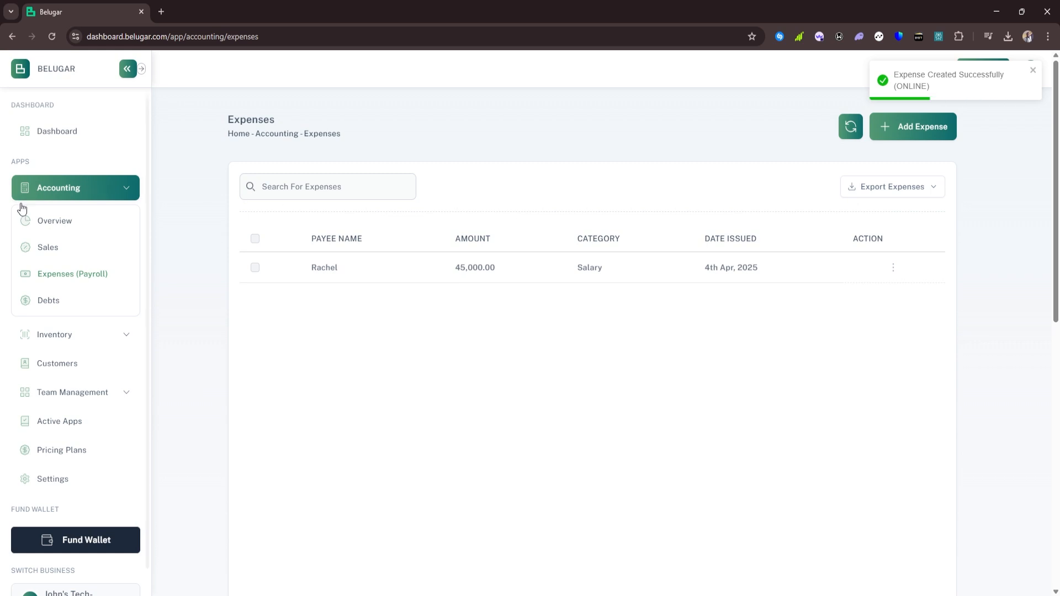
{"action": "left_click", "coordinate": [48, 220]}
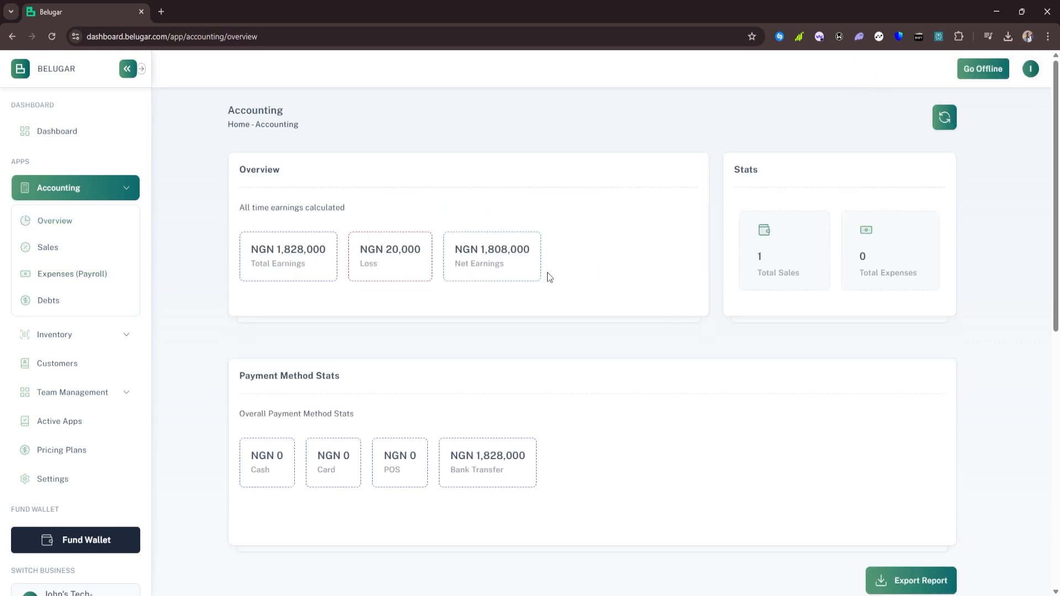
{"action": "left_click", "coordinate": [945, 118]}
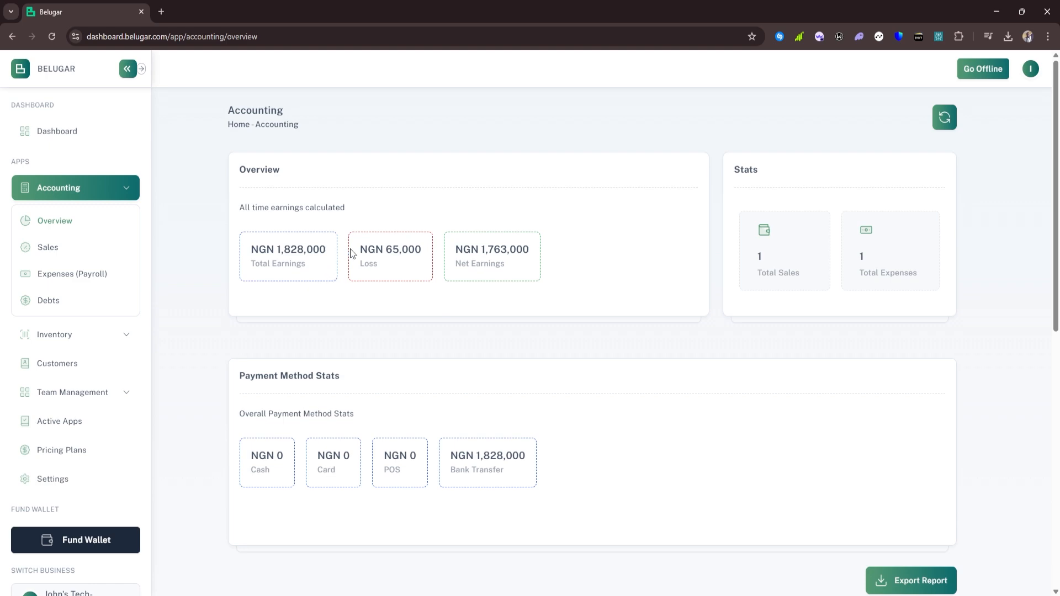
{"action": "scroll", "coordinate": [412, 244], "scroll_direction": "down", "scroll_amount": 5}
{"action": "scroll", "coordinate": [412, 246], "scroll_direction": "up", "scroll_amount": 5}
{"action": "left_click", "coordinate": [92, 193]}
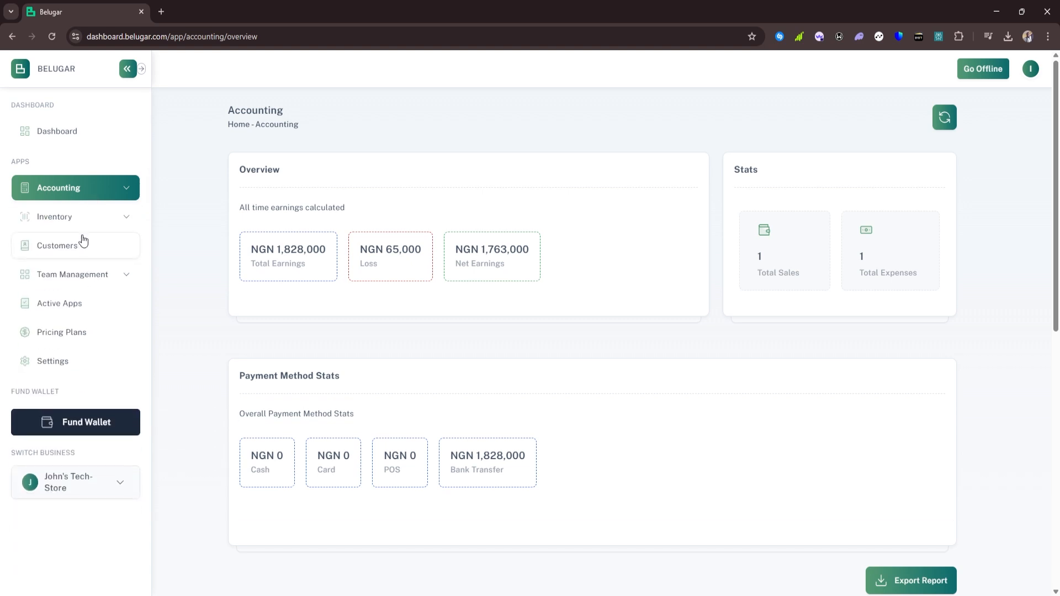
{"action": "left_click", "coordinate": [86, 190]}
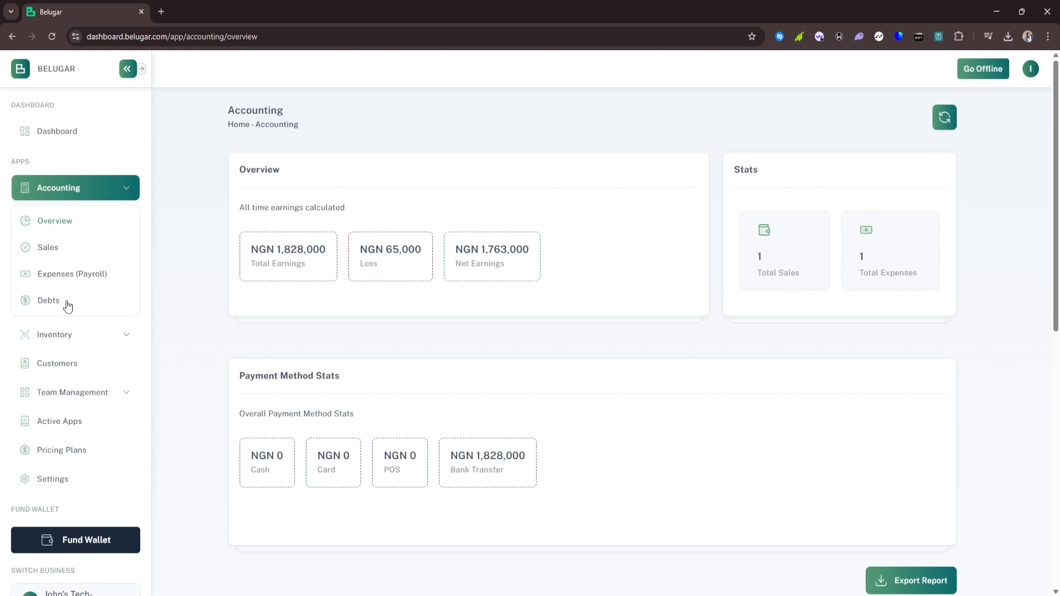
Go to Accounting > Debts, showing one unpaid 85,000.00 debt dated 4th Apr, 2025
{"action": "left_click", "coordinate": [68, 306]}
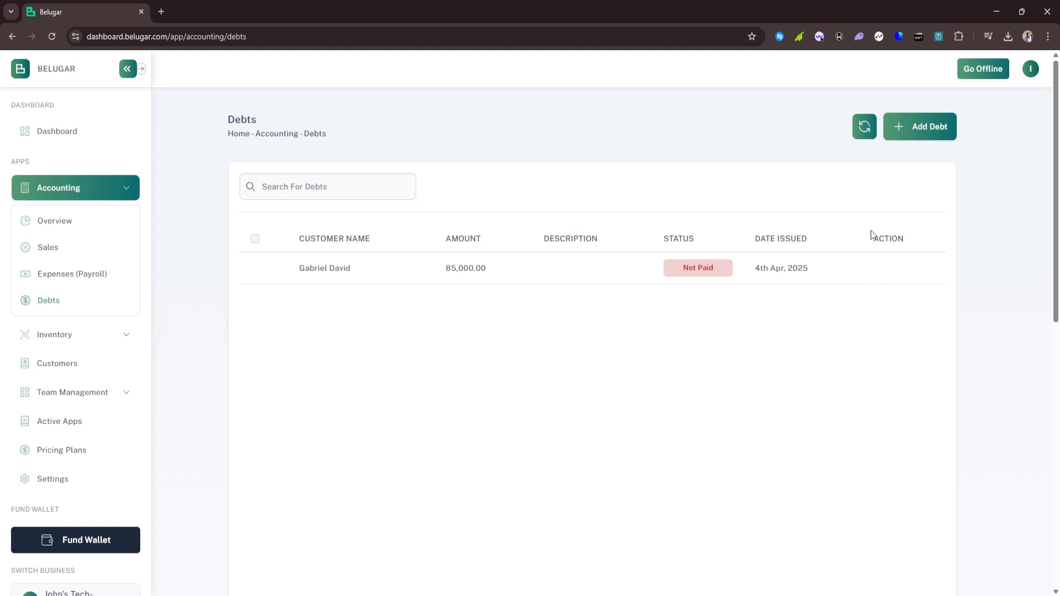
Create a Not Paid debt of NGN 15,000 assigned to the existing customer
{"action": "left_click", "coordinate": [909, 135]}
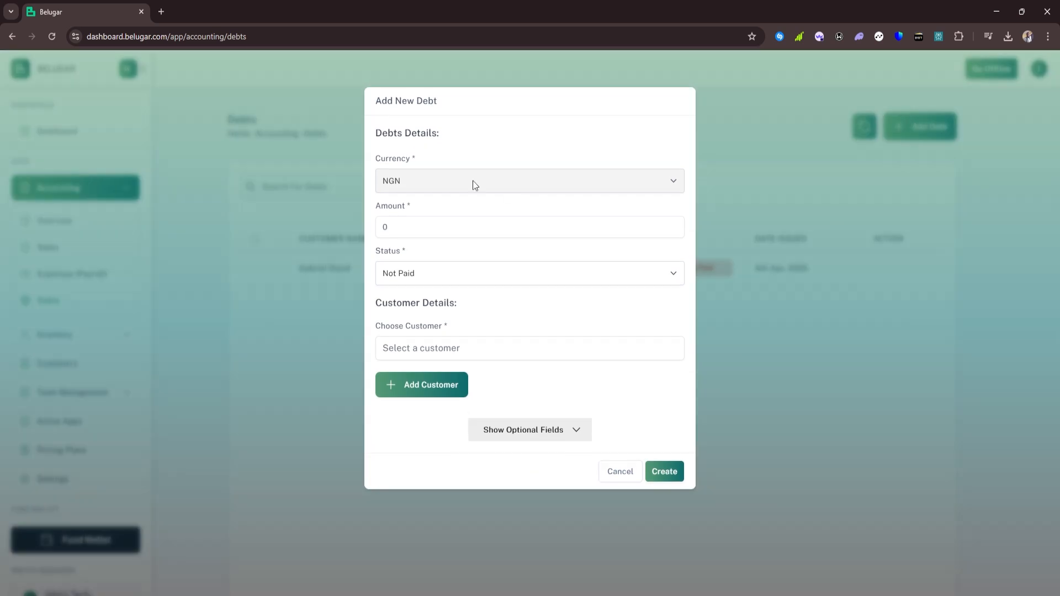
{"action": "left_click", "coordinate": [444, 227]}
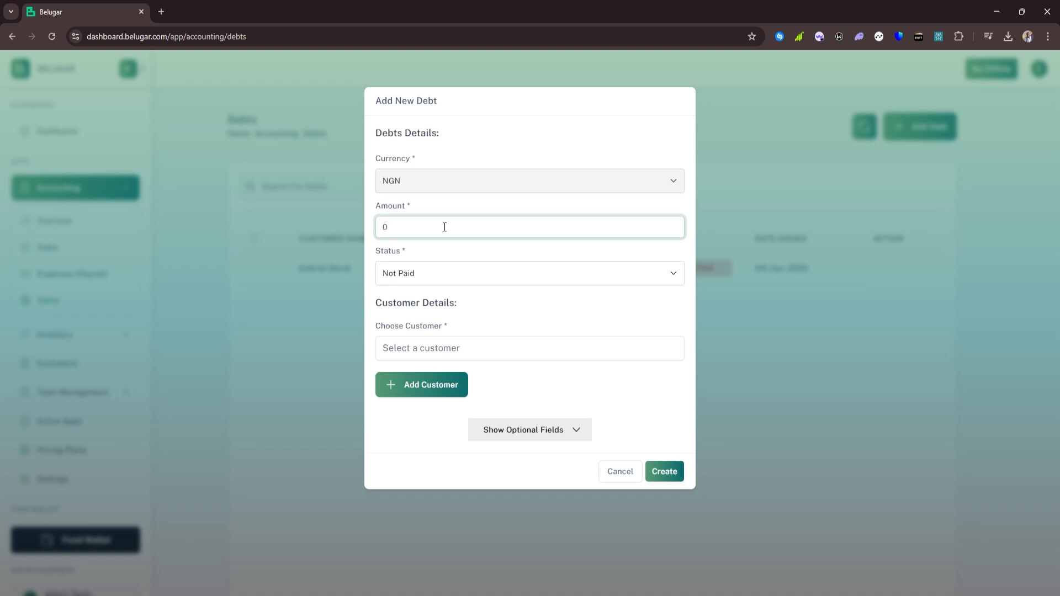
{"action": "key", "text": "BackSpace"}
{"action": "type", "text": "4"}
{"action": "key", "text": "BackSpace"}
{"action": "type", "text": "15000"}
{"action": "left_click", "coordinate": [406, 282]}
{"action": "left_click", "coordinate": [436, 256]}
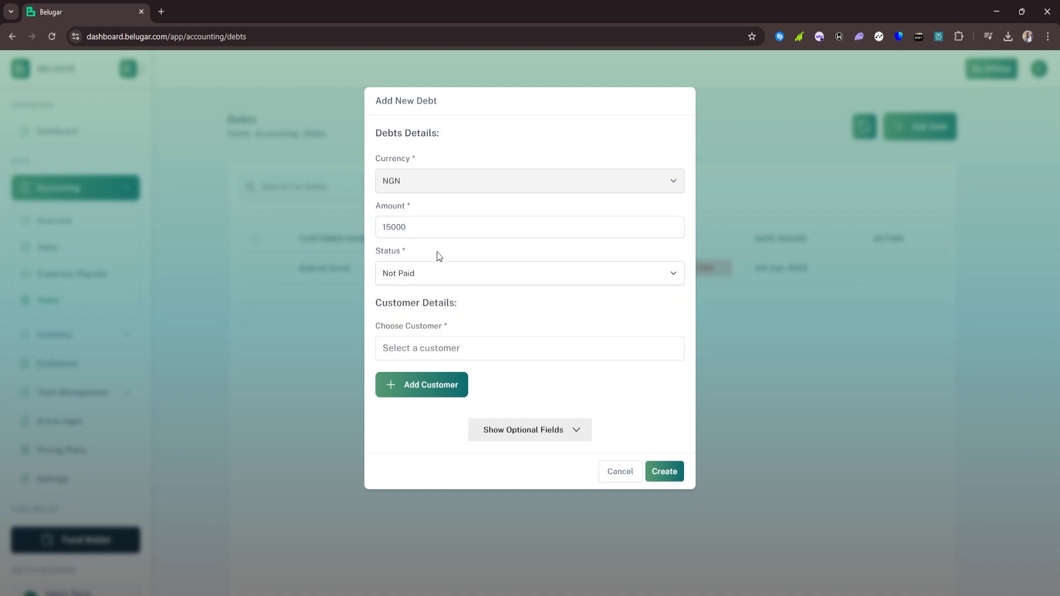
{"action": "left_click", "coordinate": [472, 343]}
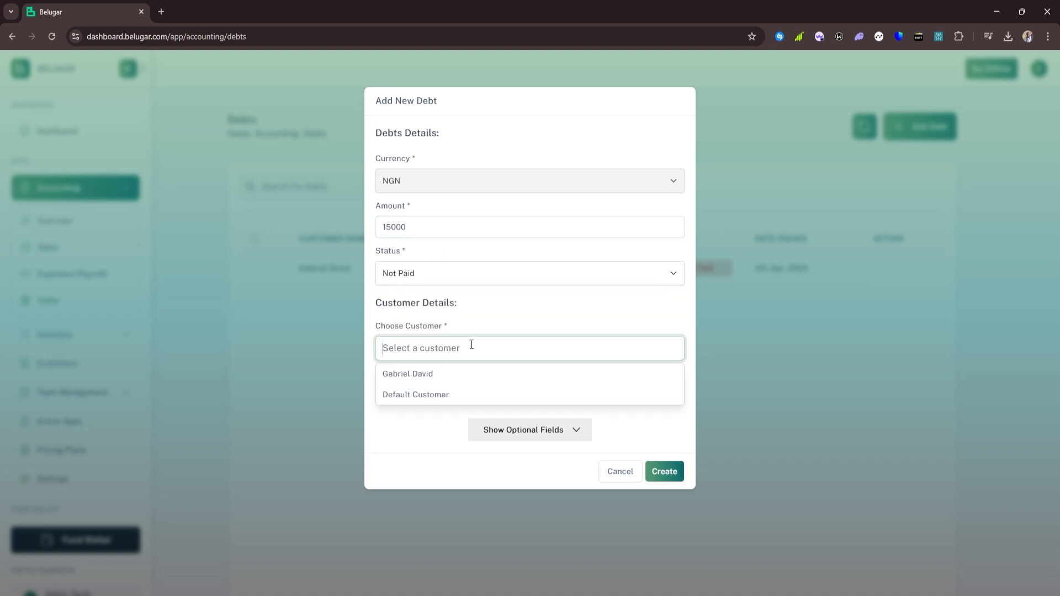
{"action": "left_click", "coordinate": [422, 380]}
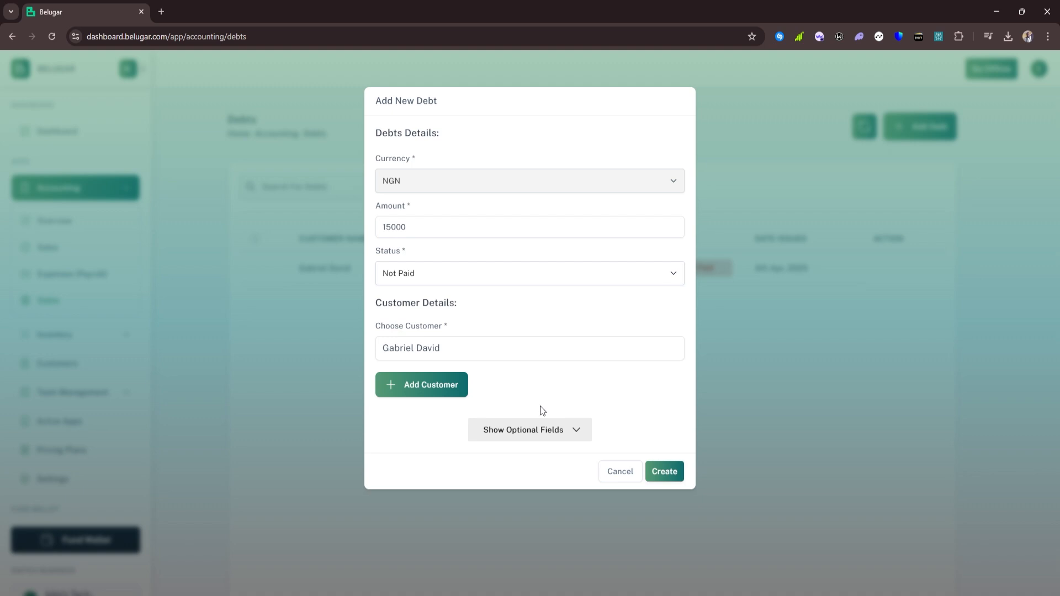
{"action": "left_click", "coordinate": [662, 472]}
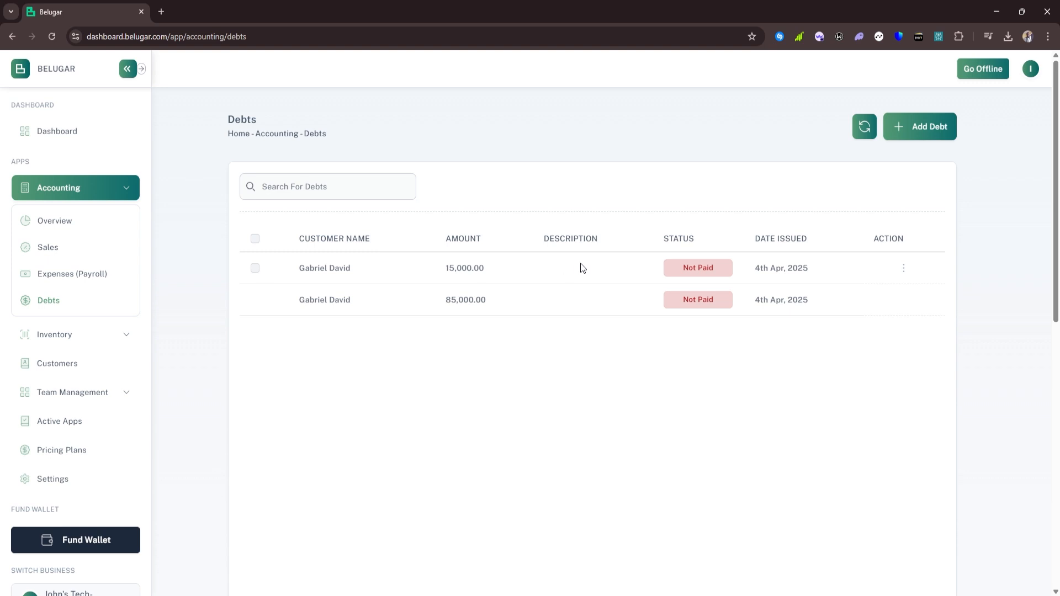
Edit the 15,000 debt and set its status to Paid
{"action": "left_click", "coordinate": [905, 272]}
{"action": "left_click", "coordinate": [869, 293]}
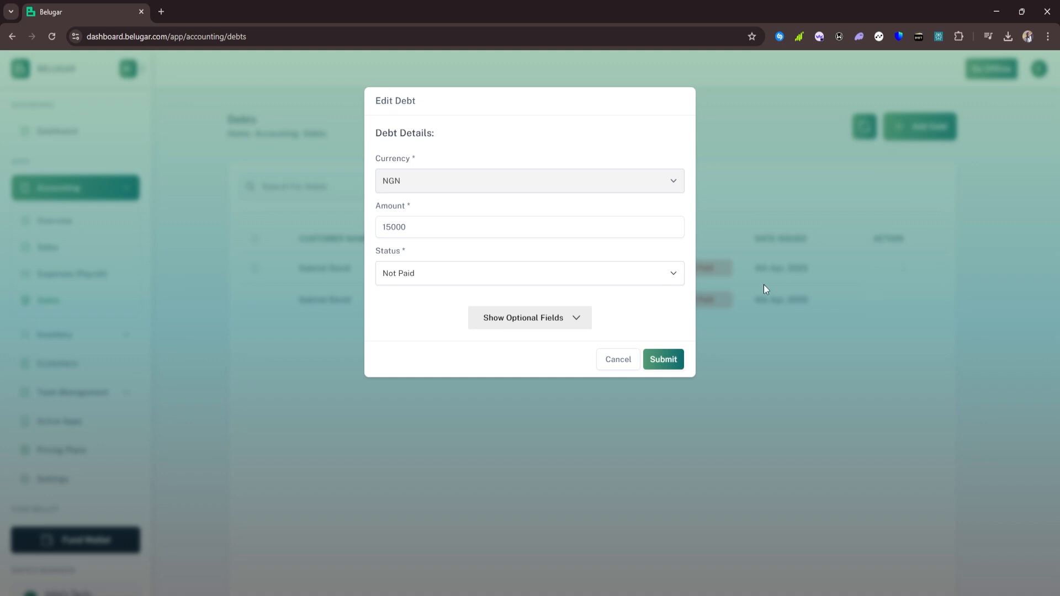
{"action": "left_click", "coordinate": [436, 277]}
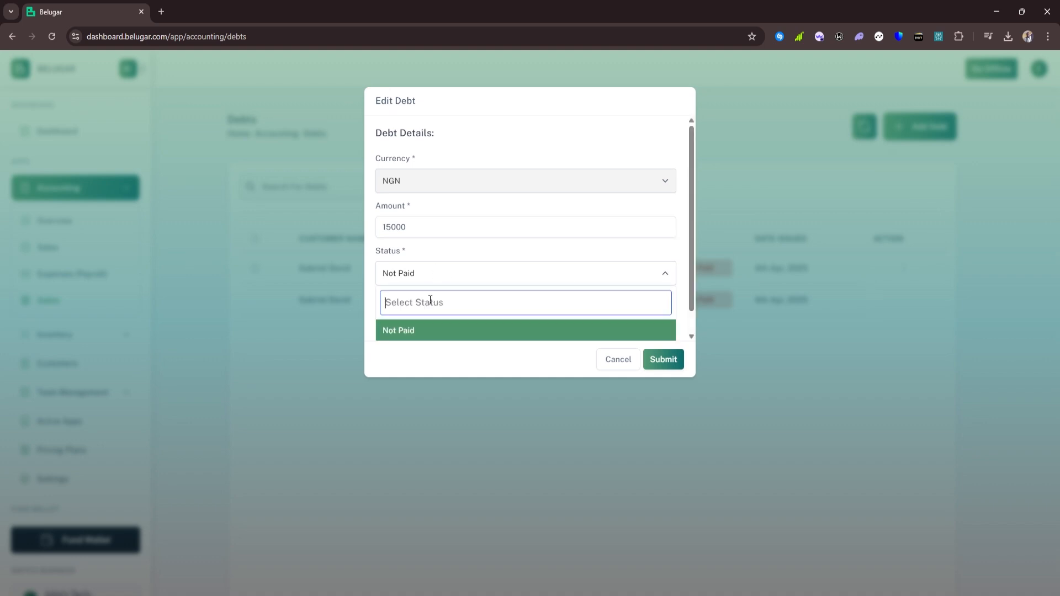
{"action": "scroll", "coordinate": [428, 315], "scroll_direction": "down", "scroll_amount": 1}
{"action": "left_click", "coordinate": [429, 331]}
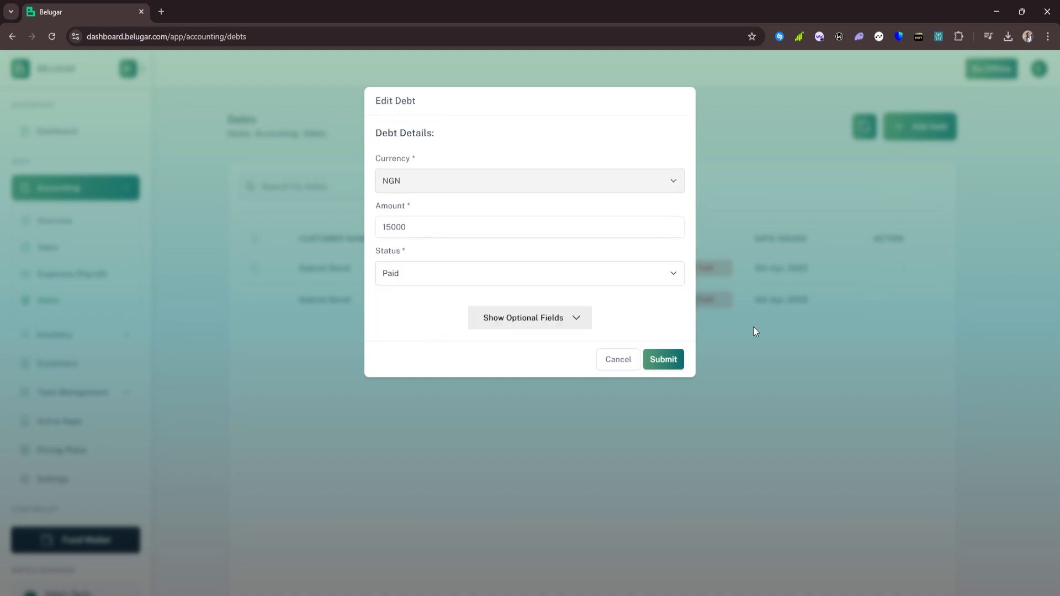
{"action": "left_click", "coordinate": [670, 365]}
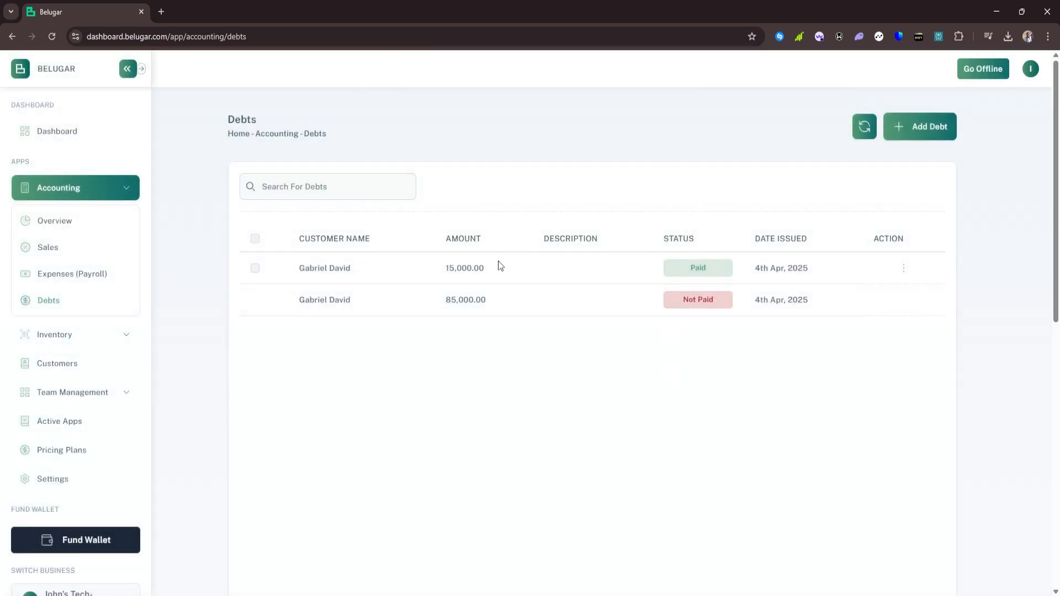
Dismiss the debt's actions menu and check the older debt's Not Paid status
{"action": "left_click", "coordinate": [906, 269]}
{"action": "left_click", "coordinate": [735, 380]}
{"action": "left_click_drag", "start_coordinate": [717, 299], "coordinate": [680, 299]}
{"action": "left_click", "coordinate": [655, 374]}
Edit the sale's Amount Paid to 1828000 and save, bringing its debt to 0.00
{"action": "left_click", "coordinate": [62, 248]}
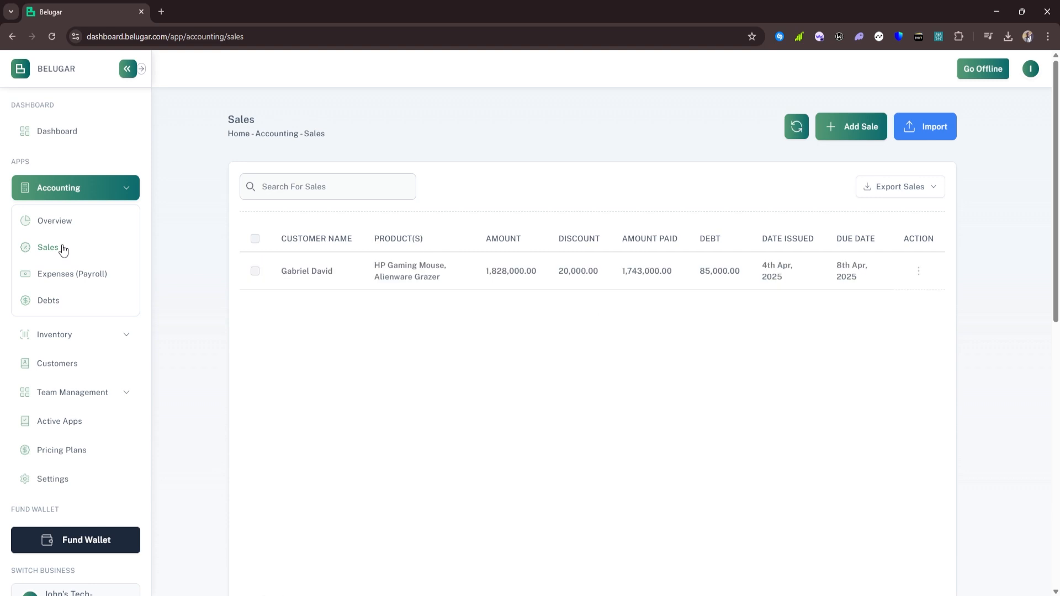
{"action": "left_click", "coordinate": [920, 273]}
{"action": "left_click", "coordinate": [879, 295]}
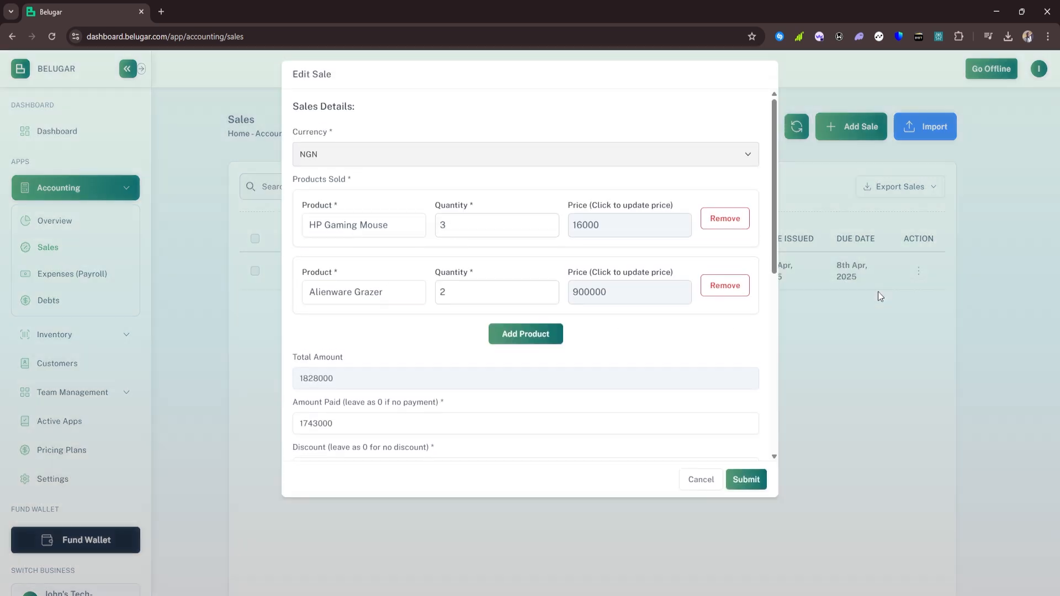
{"action": "scroll", "coordinate": [471, 396], "scroll_direction": "down", "scroll_amount": 1}
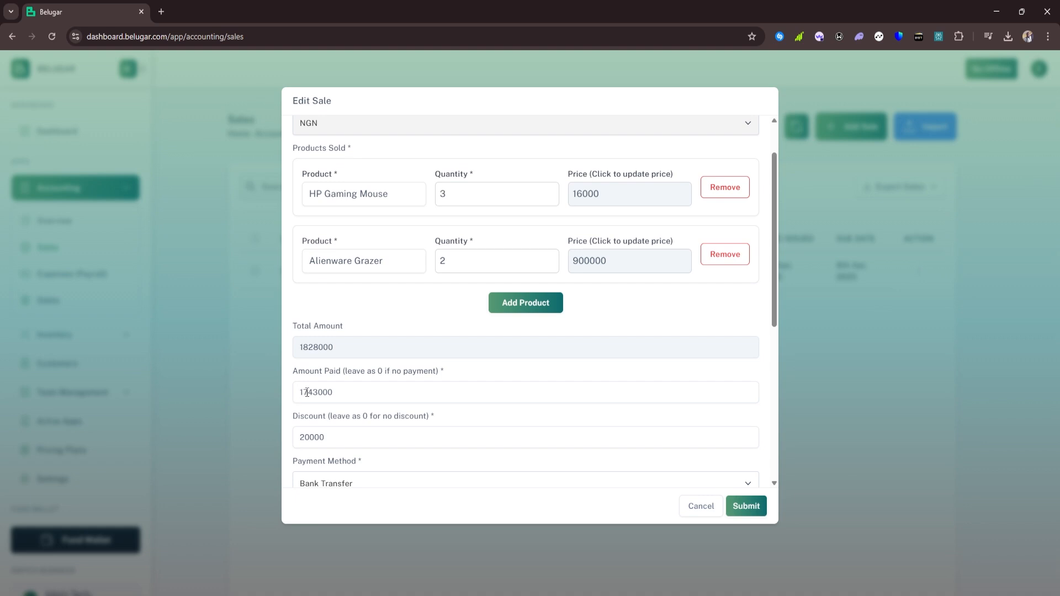
{"action": "left_click", "coordinate": [307, 393]}
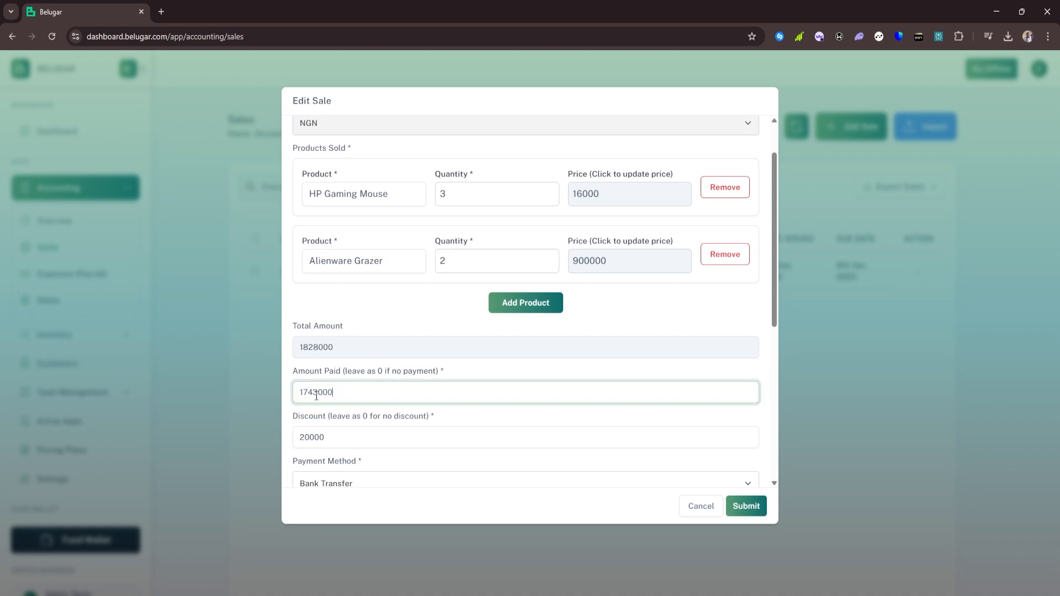
{"action": "double_click", "coordinate": [316, 396]}
{"action": "type", "text": "1828000"}
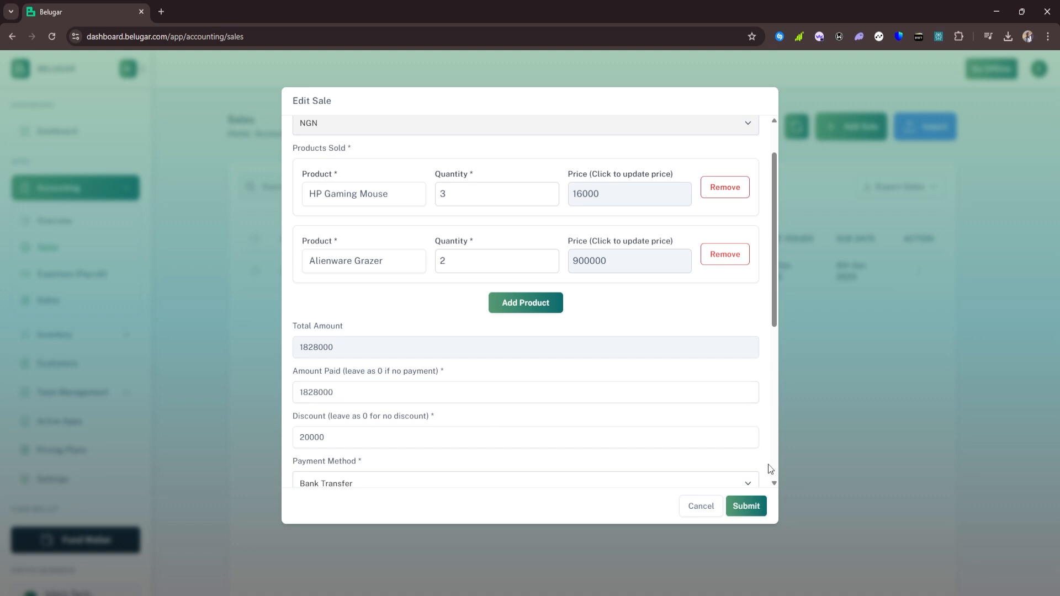
{"action": "left_click", "coordinate": [747, 506]}
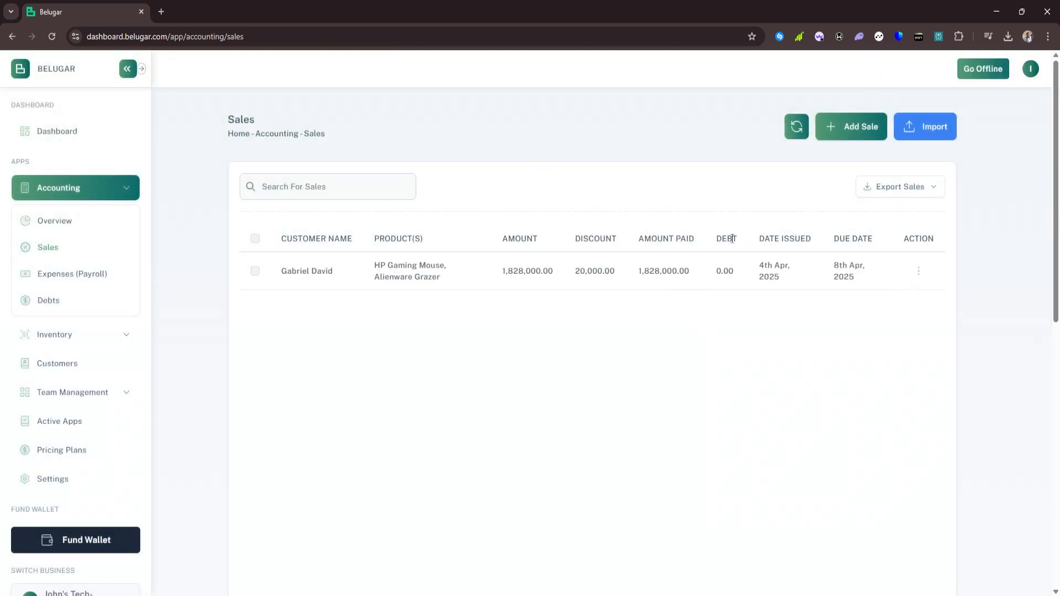
Switch between Debts and the sale's actions in Sales to confirm the debt reads 0.00 Paid
{"action": "left_click", "coordinate": [55, 304]}
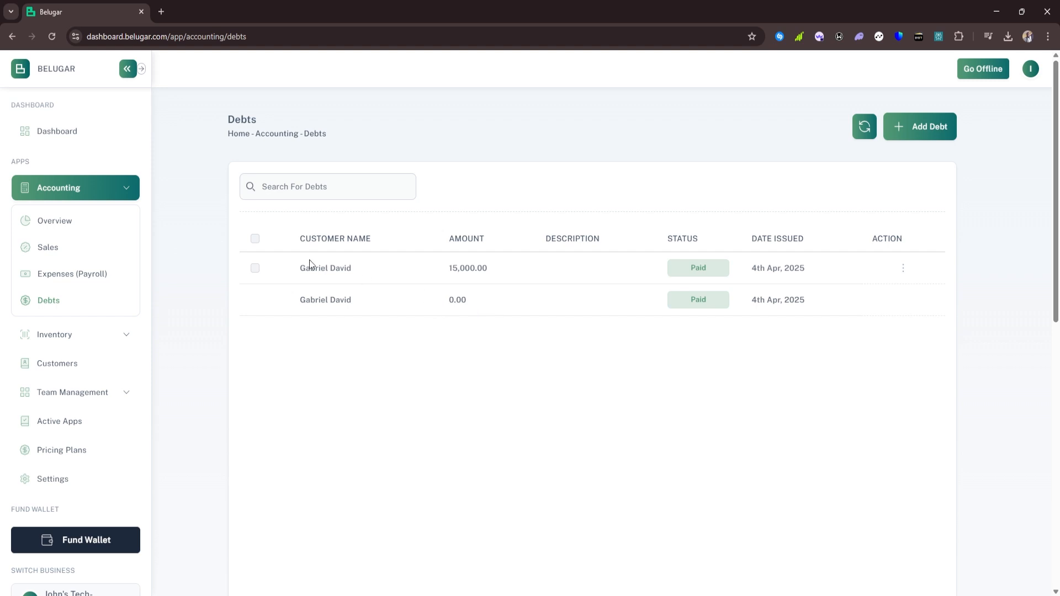
{"action": "left_click", "coordinate": [42, 250]}
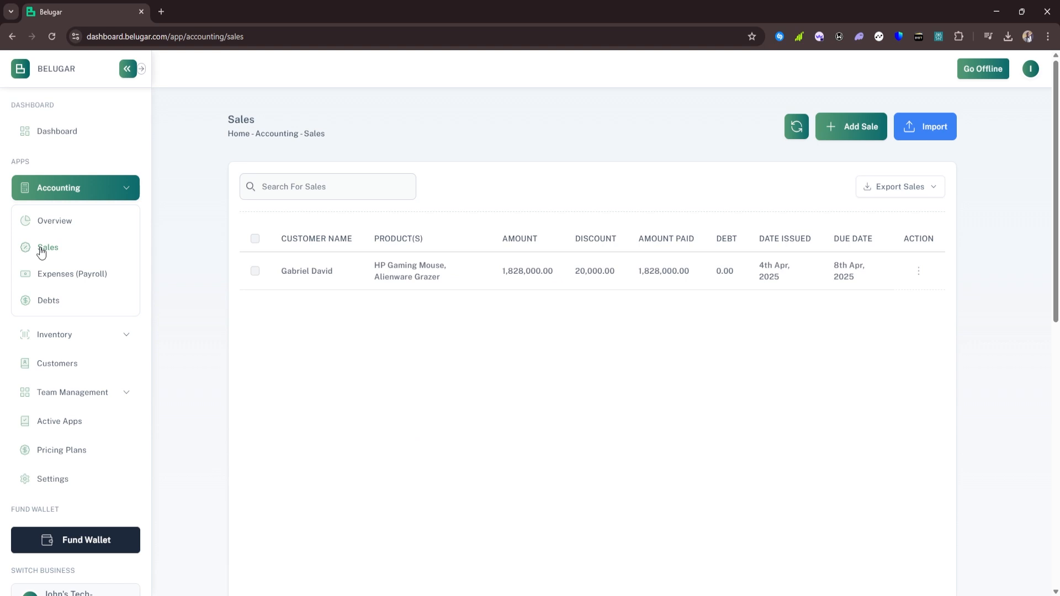
{"action": "left_click", "coordinate": [919, 273]}
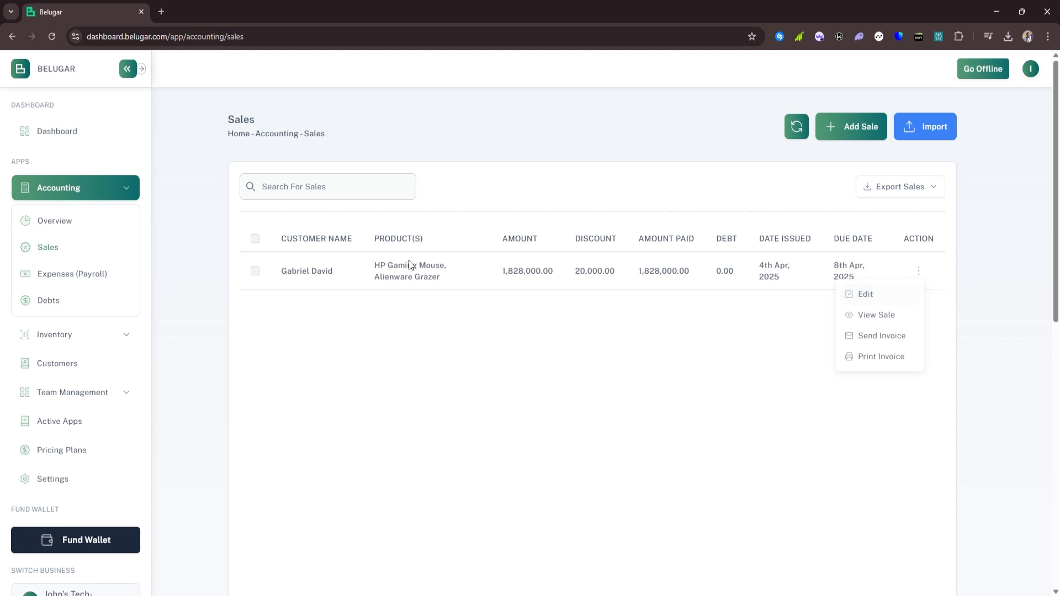
{"action": "left_click", "coordinate": [40, 302]}
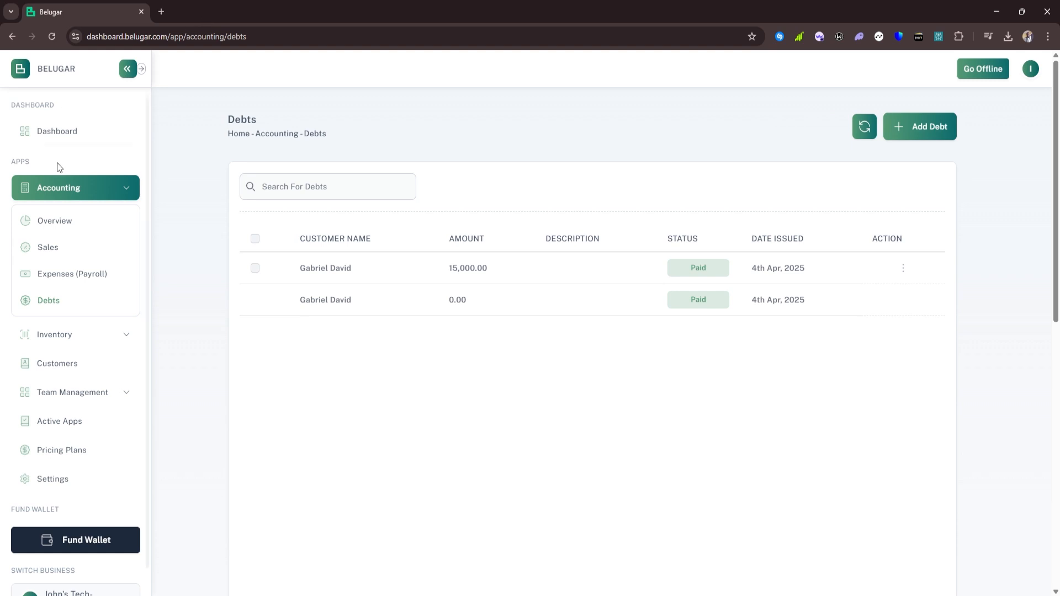
{"action": "left_click", "coordinate": [81, 370]}
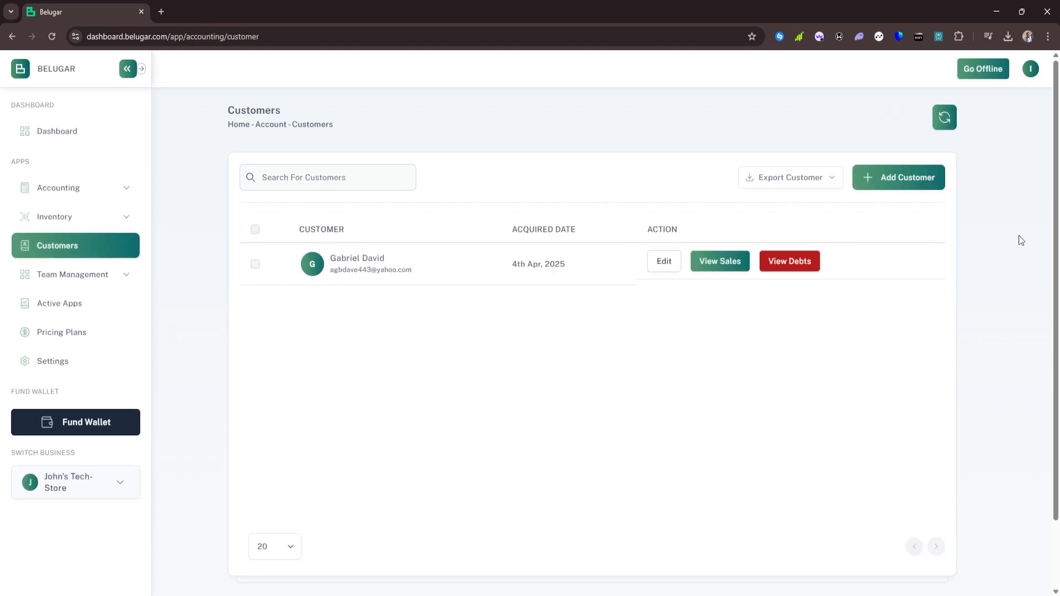
{"action": "left_click", "coordinate": [902, 181]}
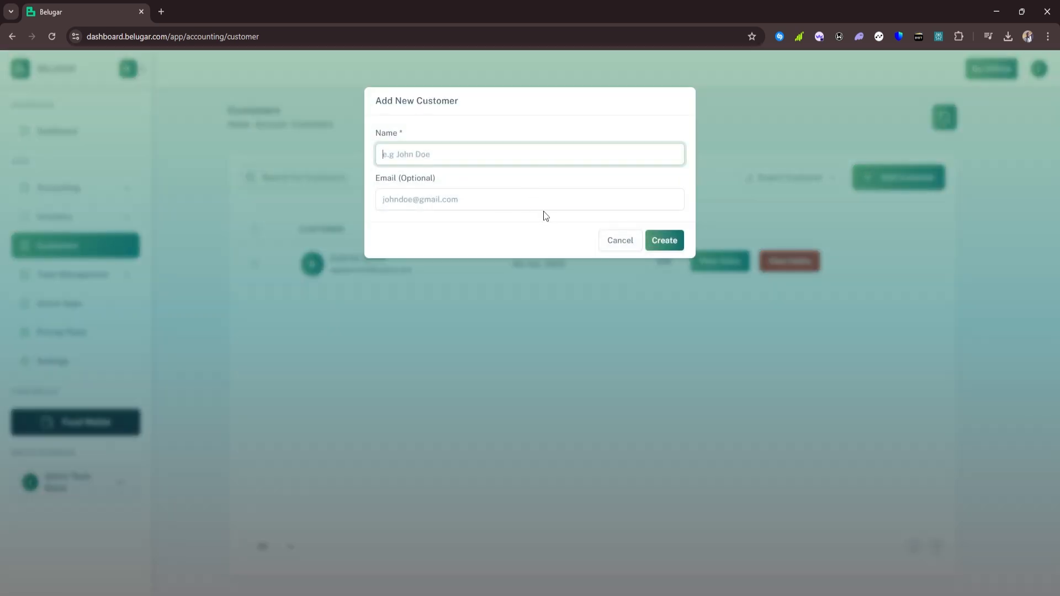
{"action": "left_click", "coordinate": [608, 242]}
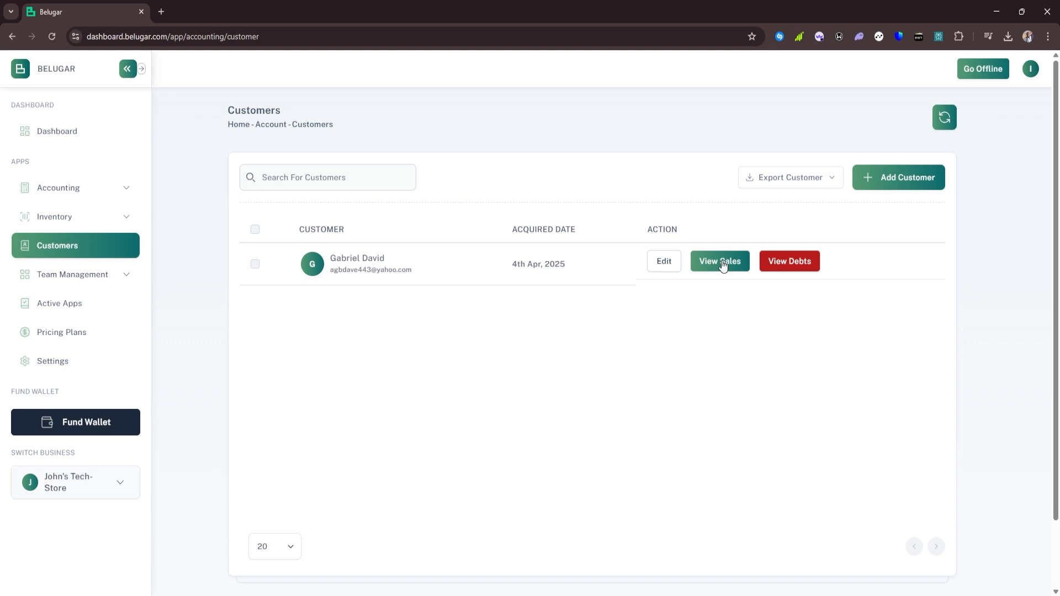
{"action": "left_click", "coordinate": [721, 262]}
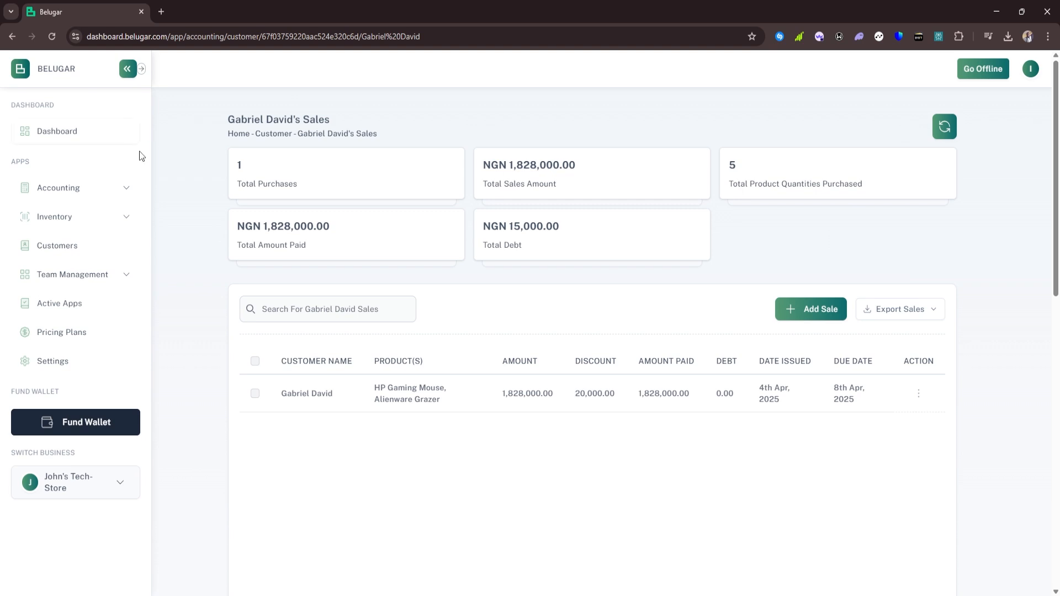
{"action": "left_click", "coordinate": [63, 246]}
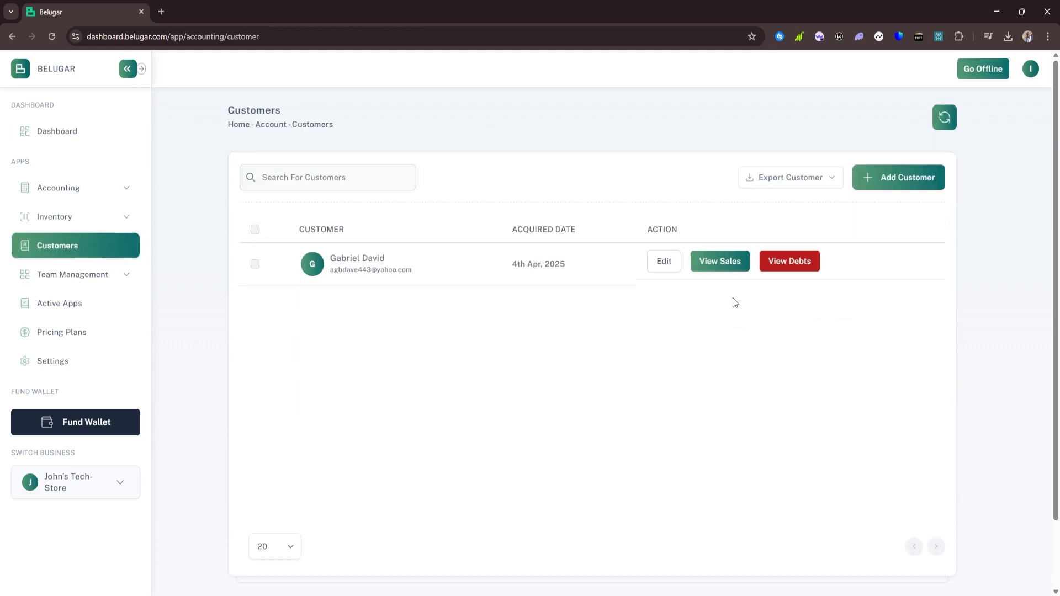
View the customer's debts, then browse Stock Management and the Sales list
{"action": "left_click", "coordinate": [776, 270]}
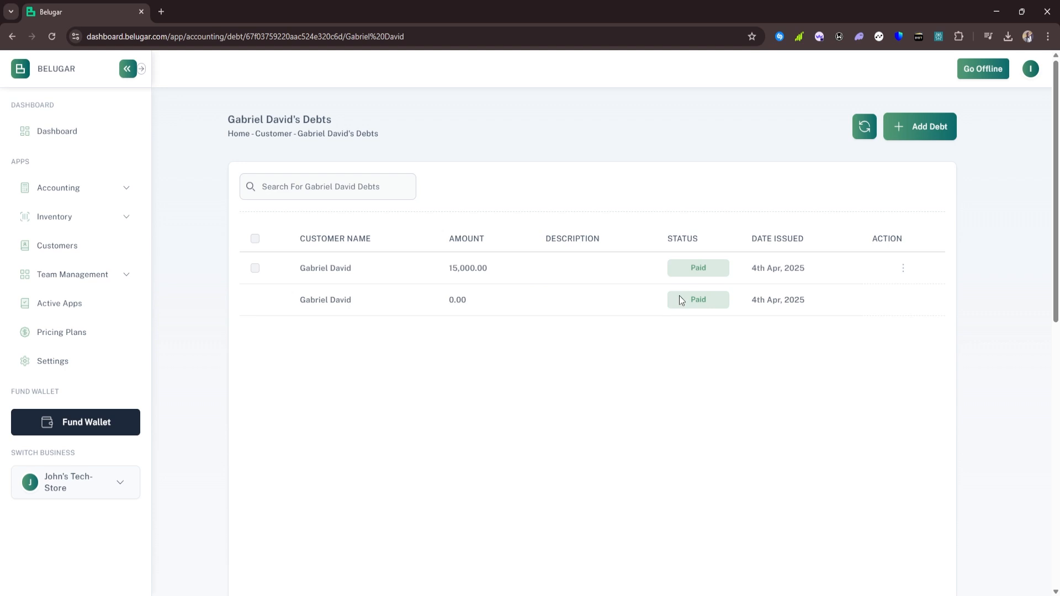
{"action": "left_click", "coordinate": [77, 219]}
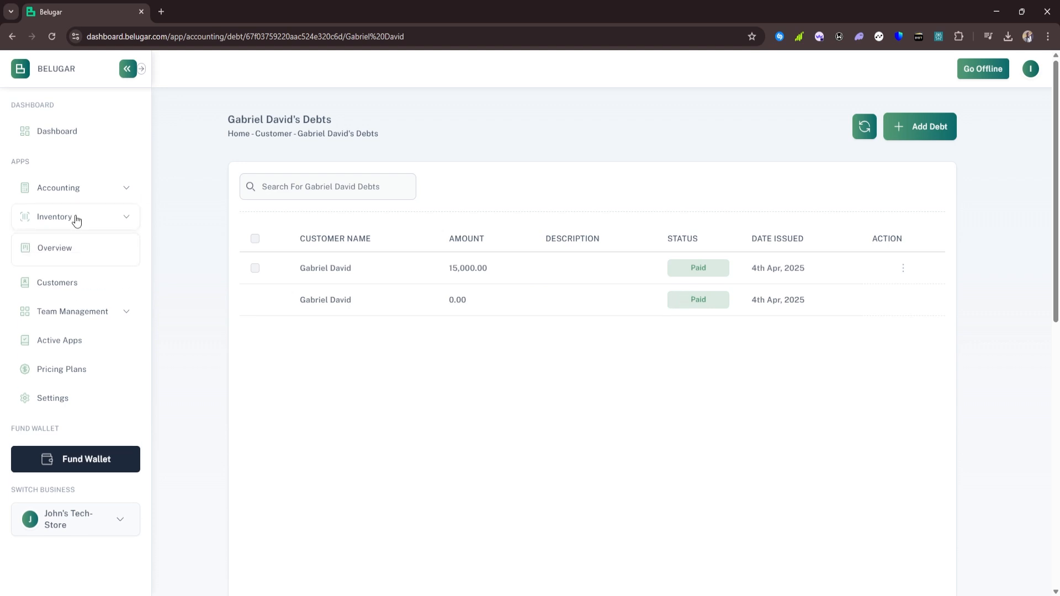
{"action": "left_click", "coordinate": [75, 279]}
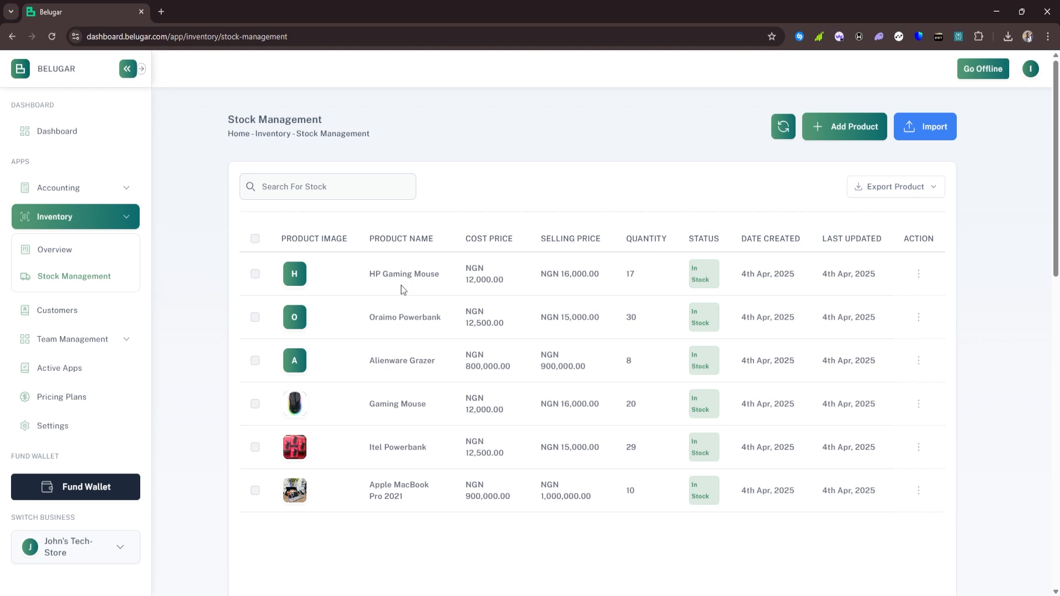
{"action": "left_click", "coordinate": [76, 197]}
{"action": "left_click", "coordinate": [50, 246]}
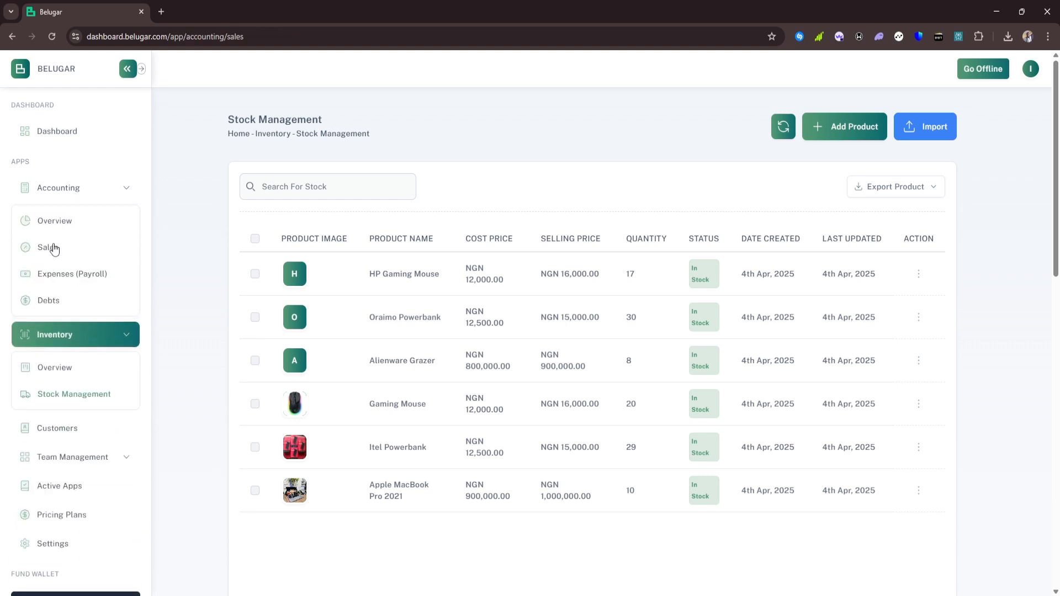
Start a sale of Alienware Grazer, settling on quantity 8 after 20 is rejected for stock
{"action": "left_click", "coordinate": [851, 127]}
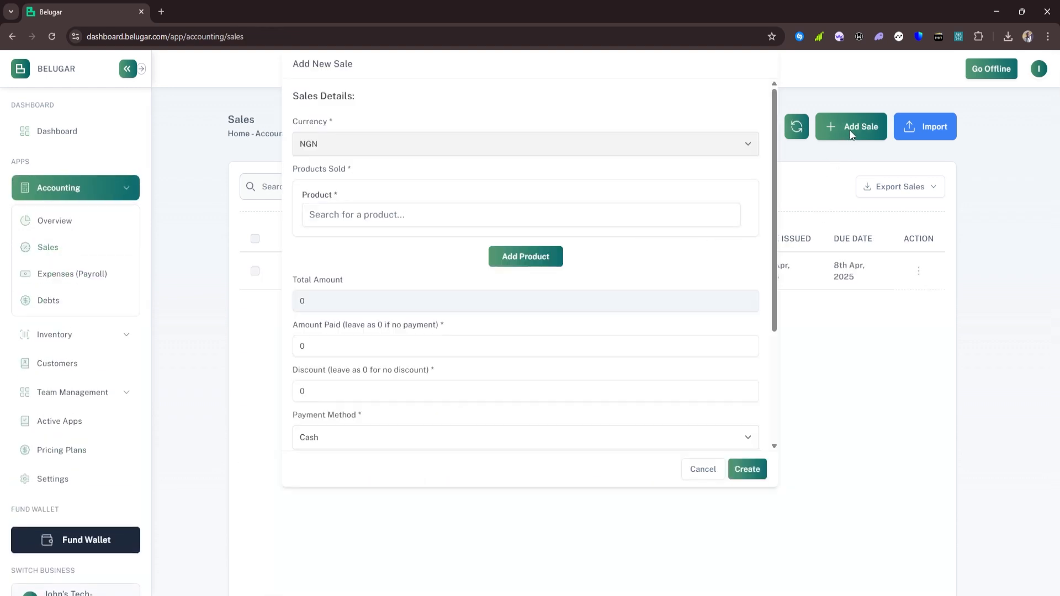
{"action": "left_click", "coordinate": [386, 252]}
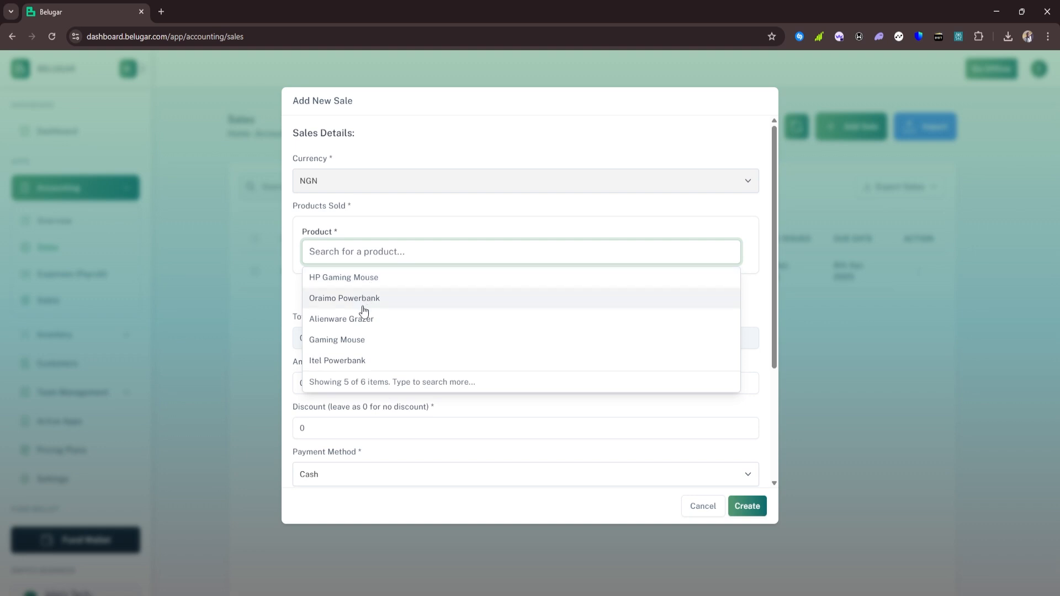
{"action": "left_click", "coordinate": [354, 319]}
{"action": "left_click", "coordinate": [541, 249]}
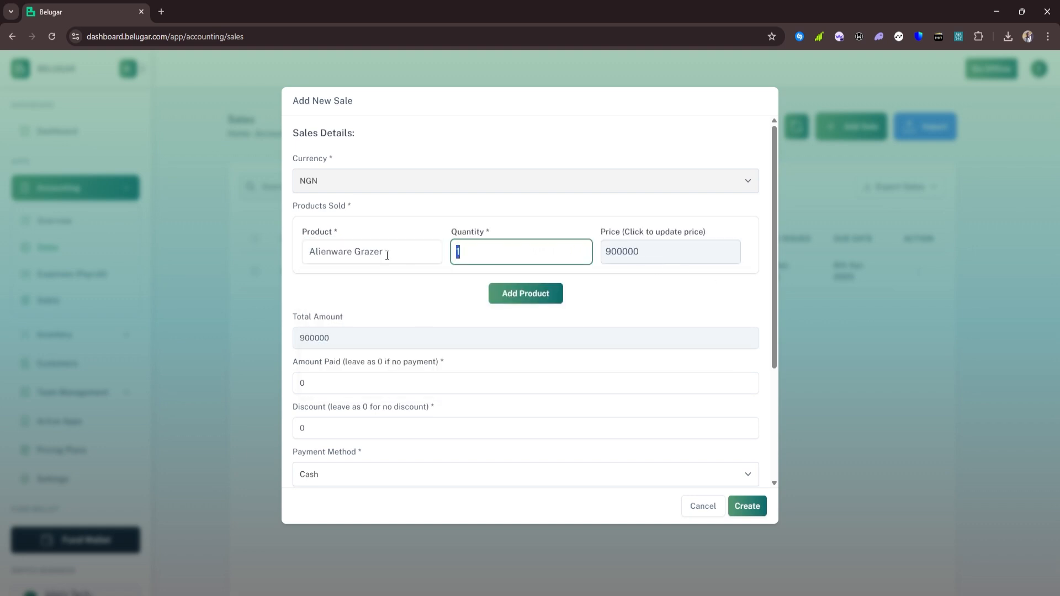
{"action": "type", "text": "9"}
{"action": "left_click", "coordinate": [406, 283]}
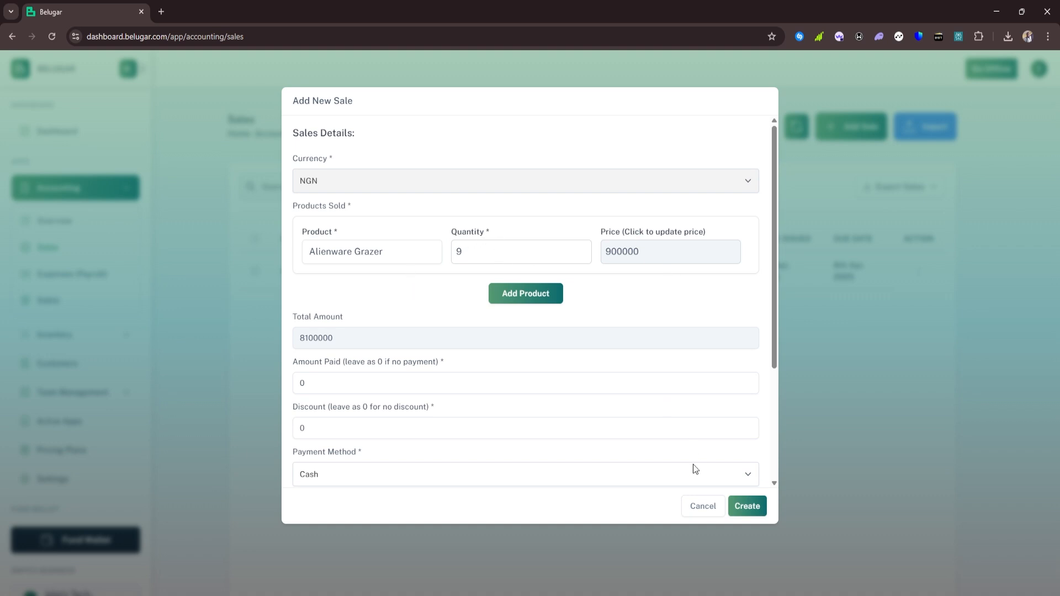
{"action": "left_click_drag", "start_coordinate": [482, 257], "coordinate": [422, 258]}
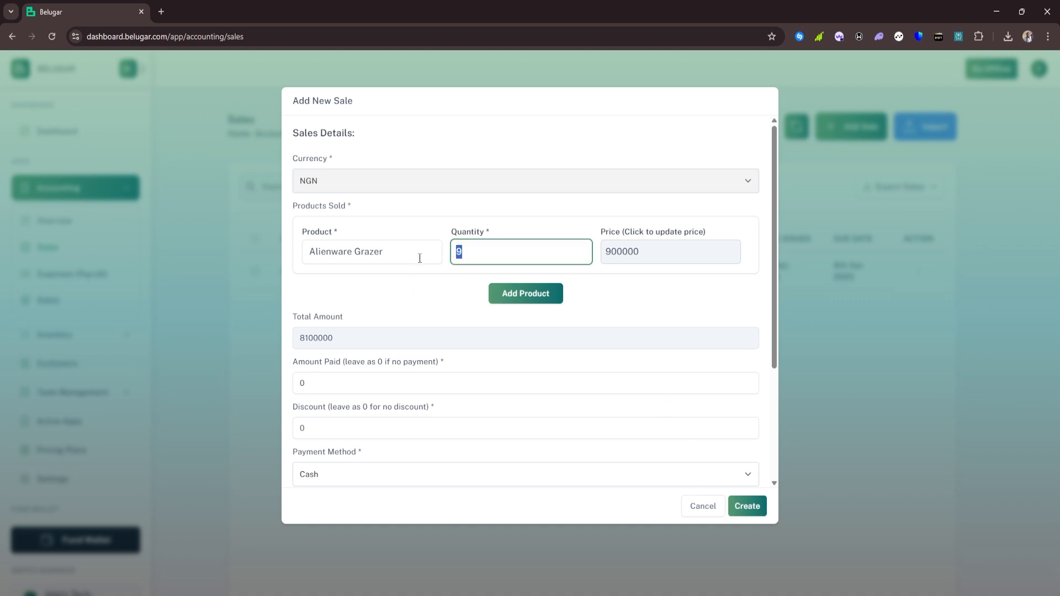
{"action": "type", "text": "20"}
{"action": "left_click", "coordinate": [423, 292]}
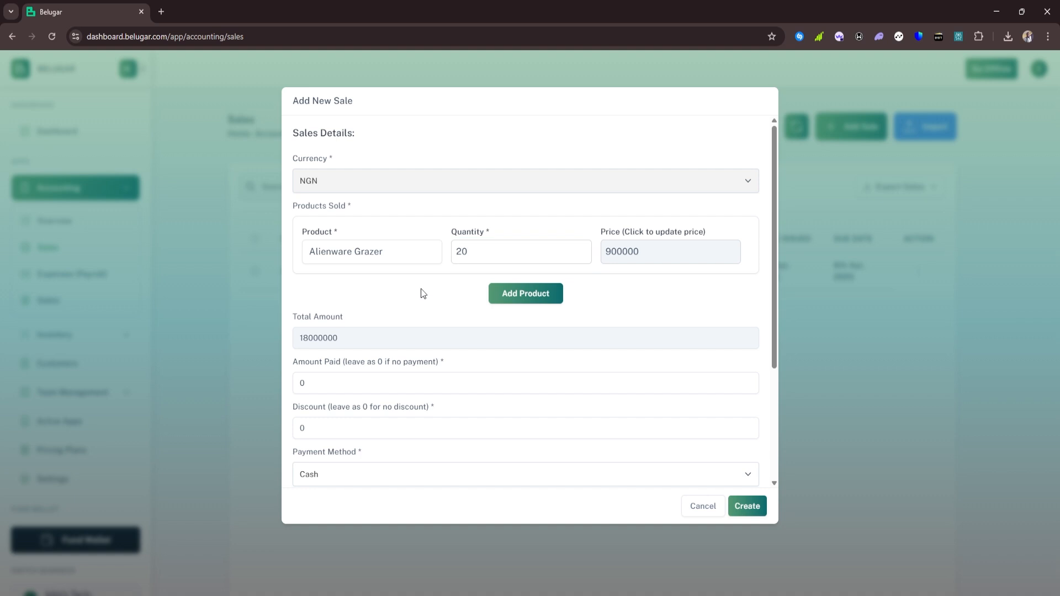
{"action": "left_click", "coordinate": [739, 507]}
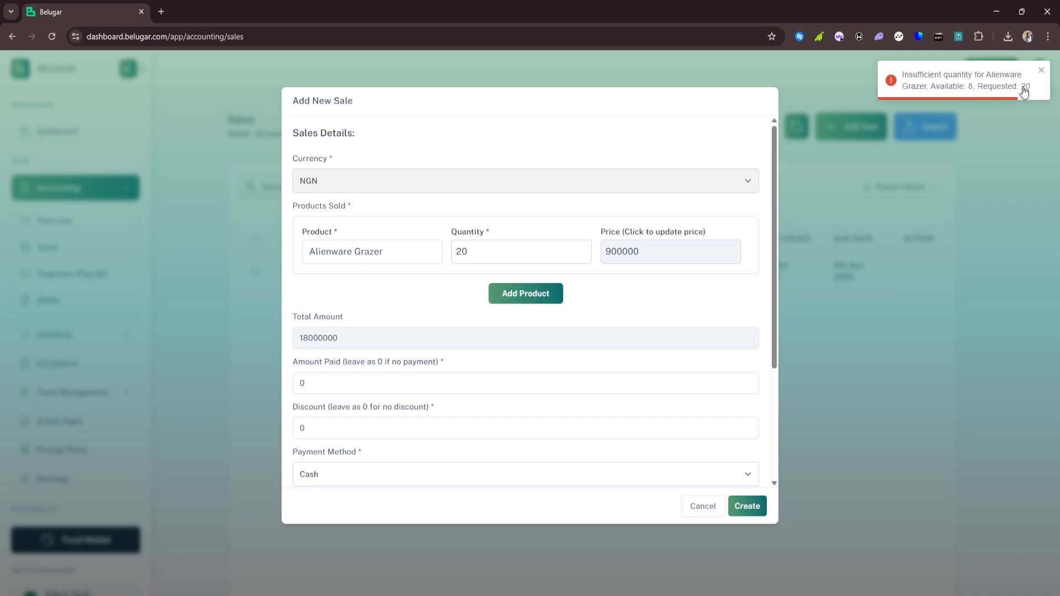
{"action": "left_click_drag", "start_coordinate": [485, 251], "coordinate": [425, 270]}
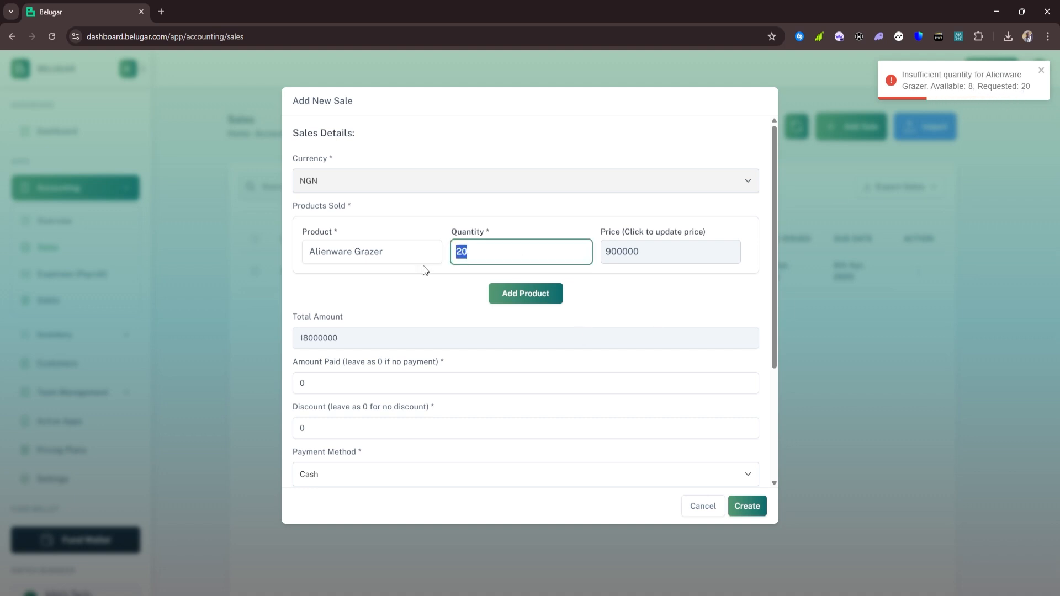
{"action": "type", "text": "8"}
{"action": "left_click", "coordinate": [417, 310]}
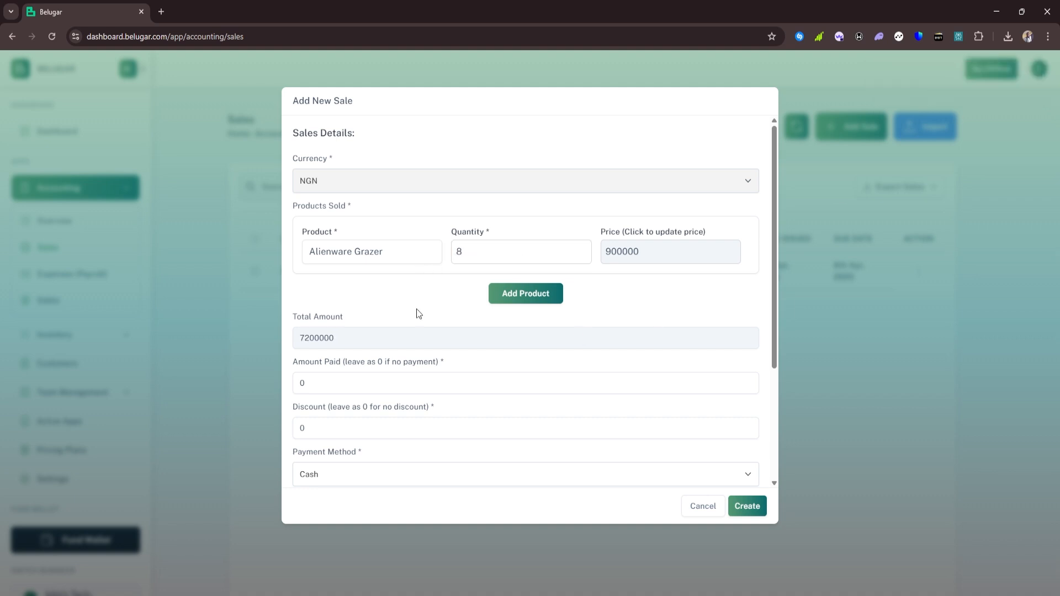
Enter 7000000 as the amount paid and 200000 as the discount
{"action": "left_click_drag", "start_coordinate": [326, 387], "coordinate": [277, 395]}
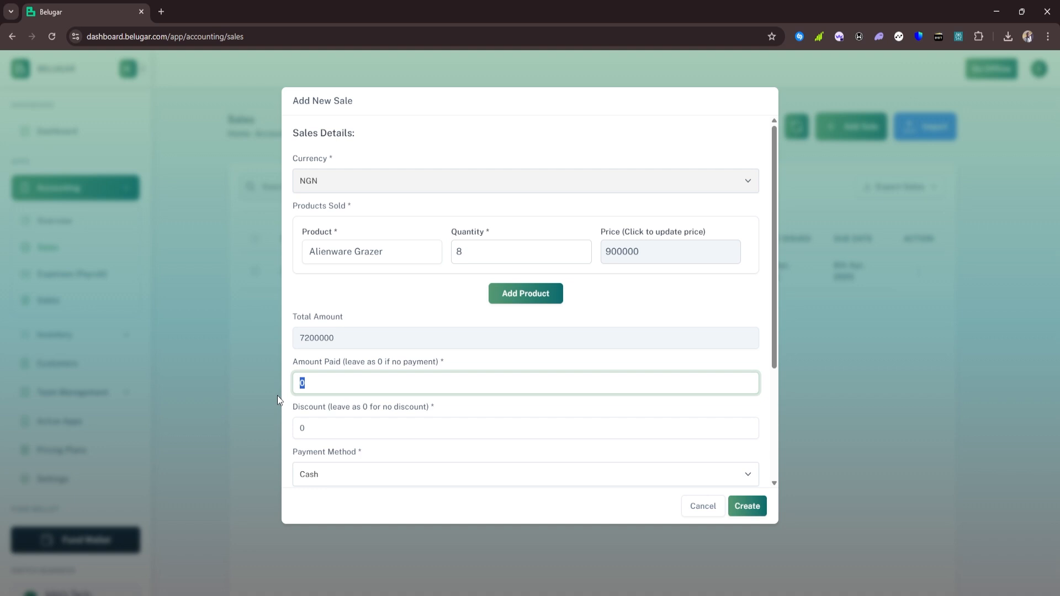
{"action": "type", "text": "7200000"}
{"action": "left_click", "coordinate": [353, 317]}
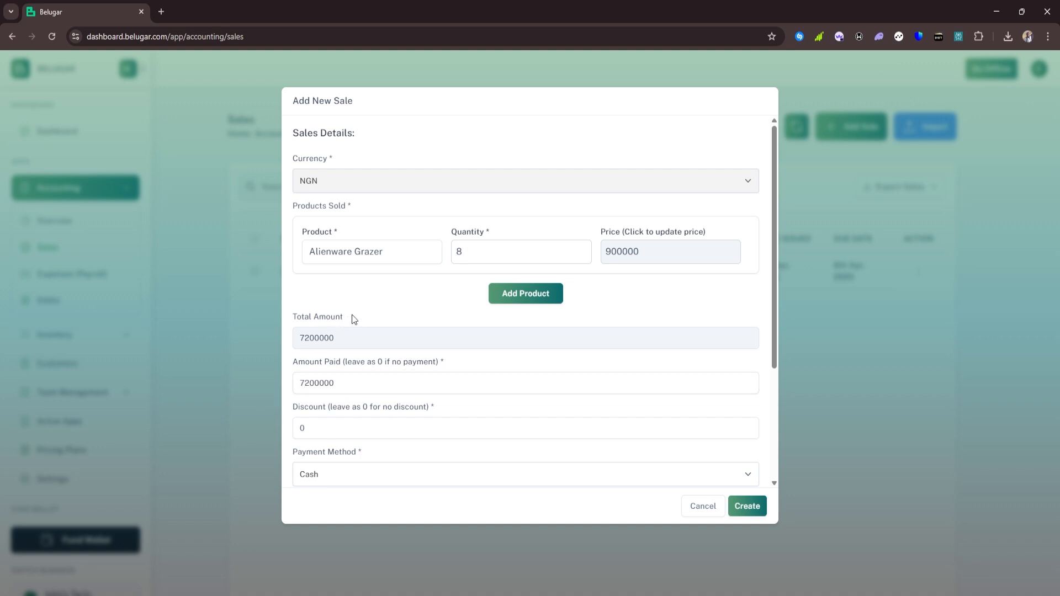
{"action": "double_click", "coordinate": [314, 433]}
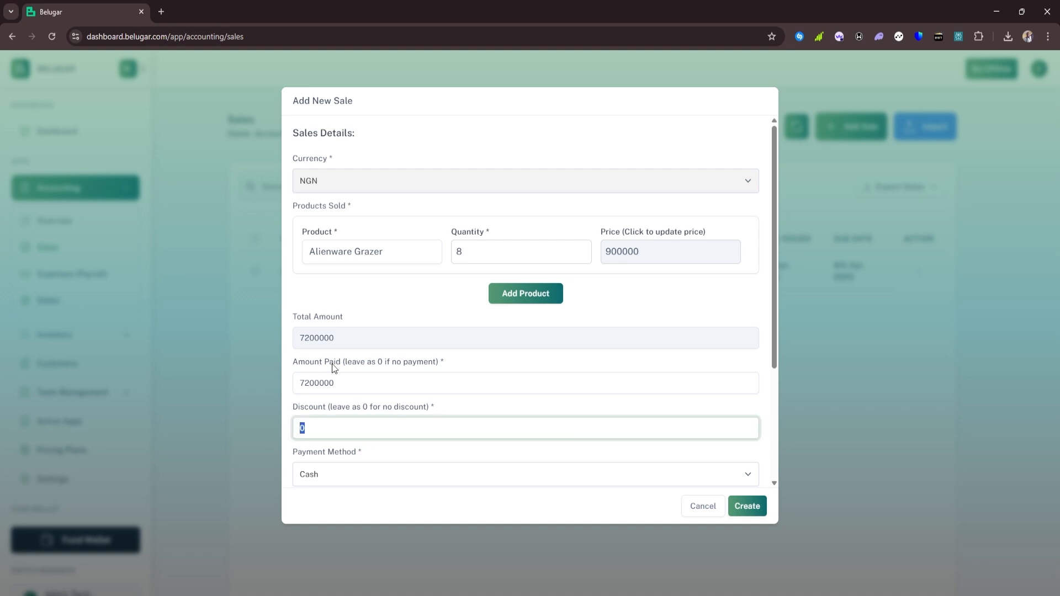
{"action": "left_click", "coordinate": [311, 384]}
{"action": "key", "text": "BackSpace"}
{"action": "type", "text": "0"}
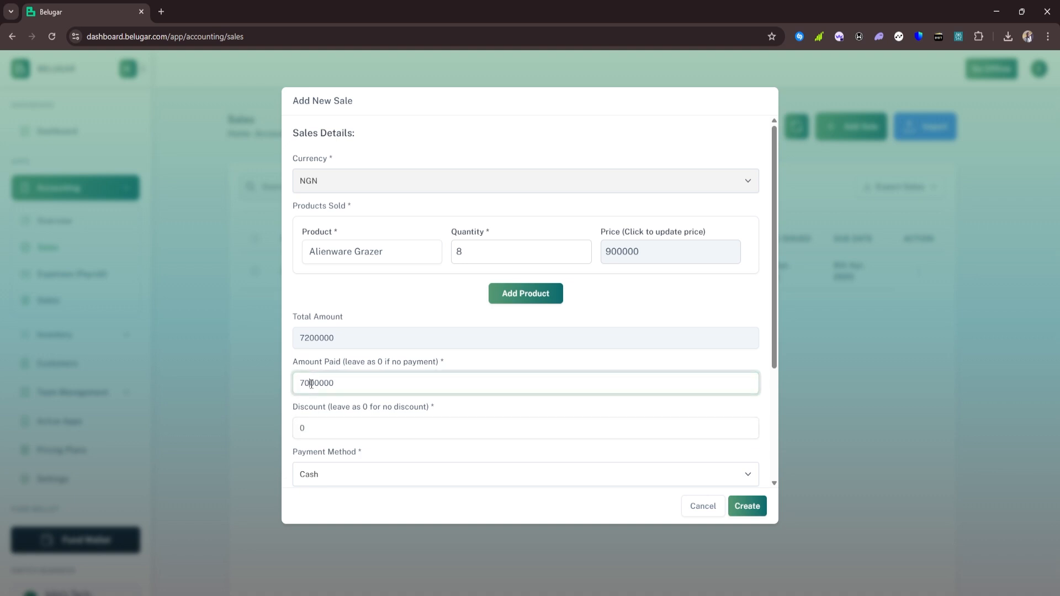
{"action": "key", "text": "Tab"}
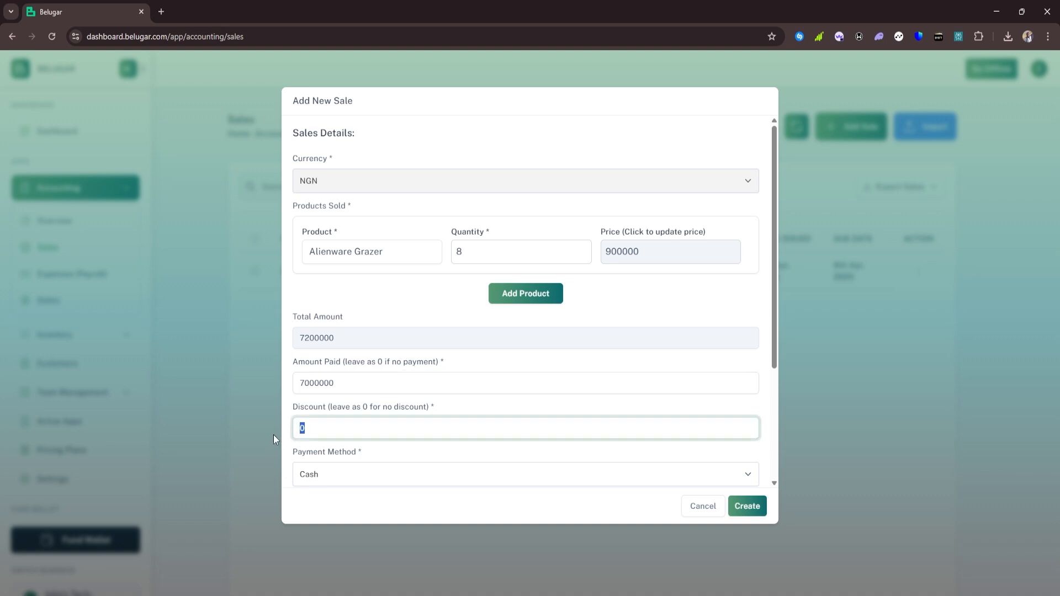
{"action": "type", "text": "200000"}
{"action": "key", "text": "BackSpace"}
{"action": "type", "text": "0"}
{"action": "left_click", "coordinate": [397, 398]}
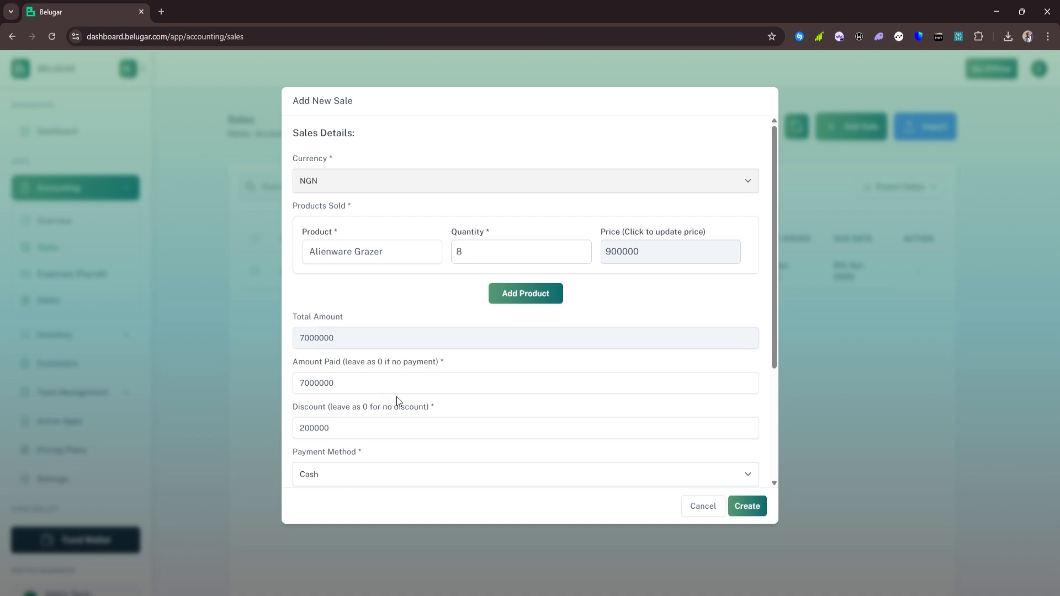
{"action": "left_click", "coordinate": [412, 338]}
{"action": "scroll", "coordinate": [585, 410], "scroll_direction": "down", "scroll_amount": 2}
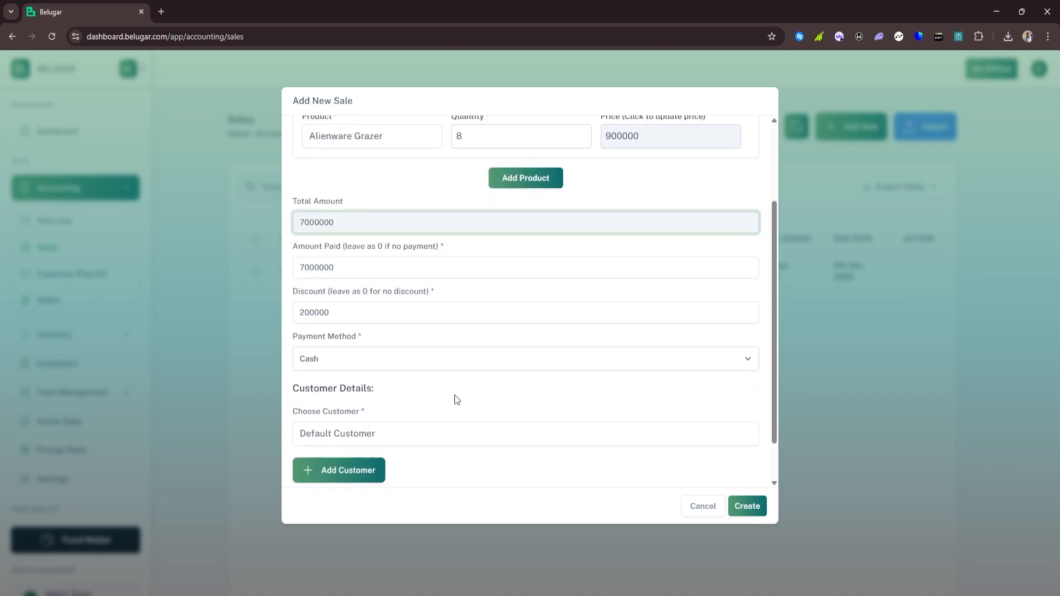
Set the sale's payment method to Card
{"action": "left_click", "coordinate": [391, 360]}
{"action": "left_click", "coordinate": [324, 481]}
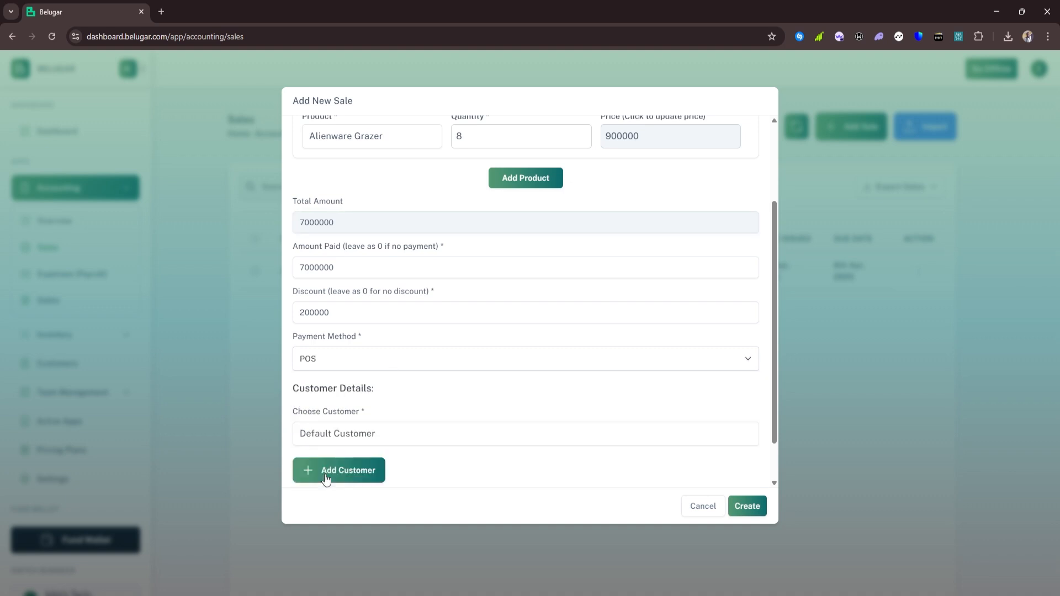
{"action": "left_click", "coordinate": [414, 360]}
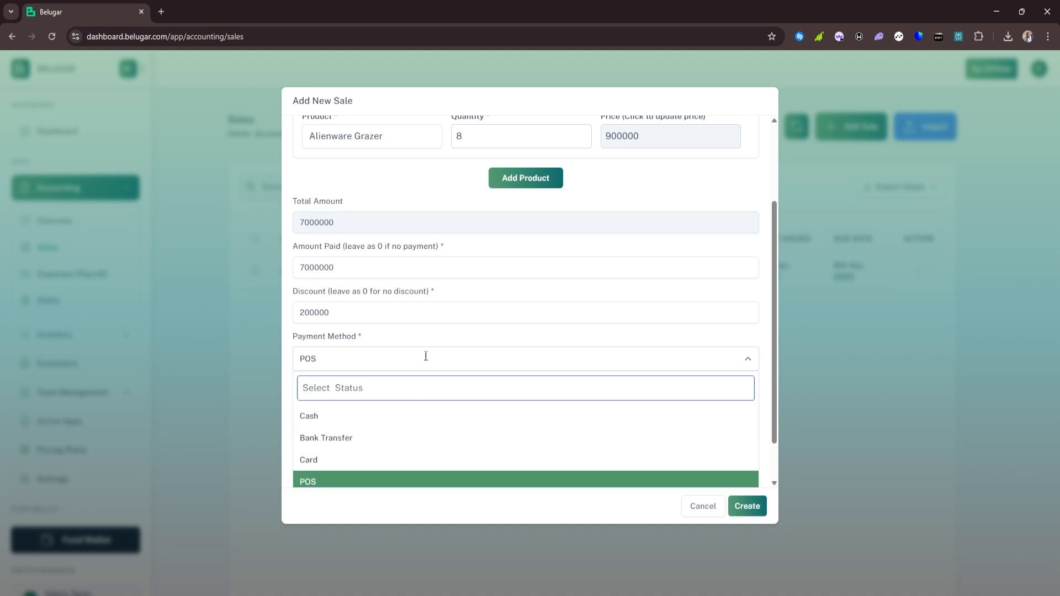
{"action": "left_click", "coordinate": [341, 459]}
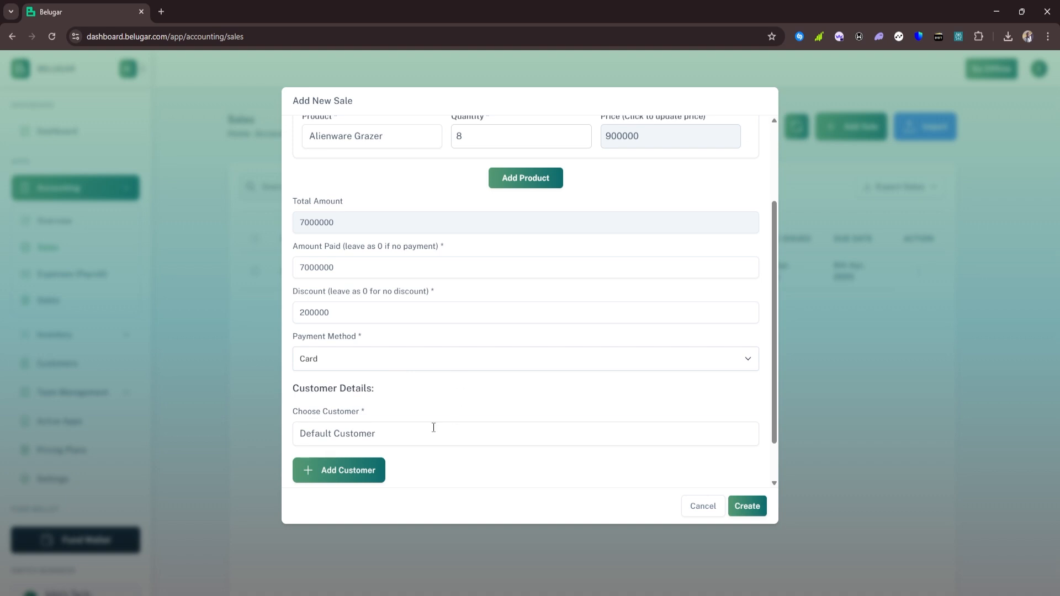
Add a new customer by name and save the Alienware Grazer sale
{"action": "left_click", "coordinate": [388, 431]}
{"action": "left_click", "coordinate": [445, 417]}
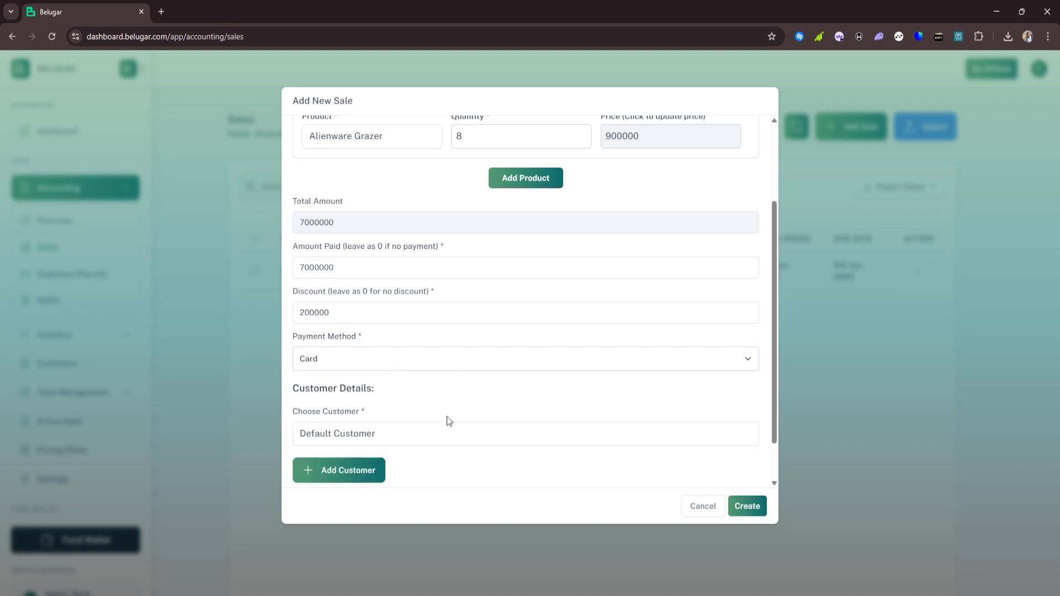
{"action": "left_click", "coordinate": [353, 472]}
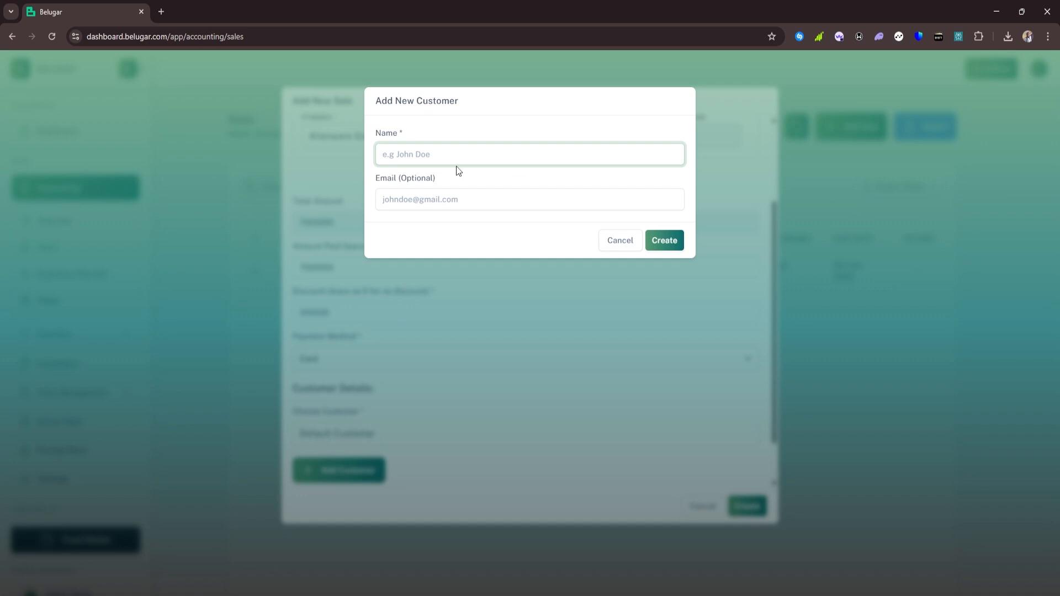
{"action": "type", "text": "Jame"}
{"action": "key", "text": "BackSpace"}
{"action": "type", "text": "s"}
{"action": "left_click", "coordinate": [522, 204]}
{"action": "left_click", "coordinate": [649, 240]}
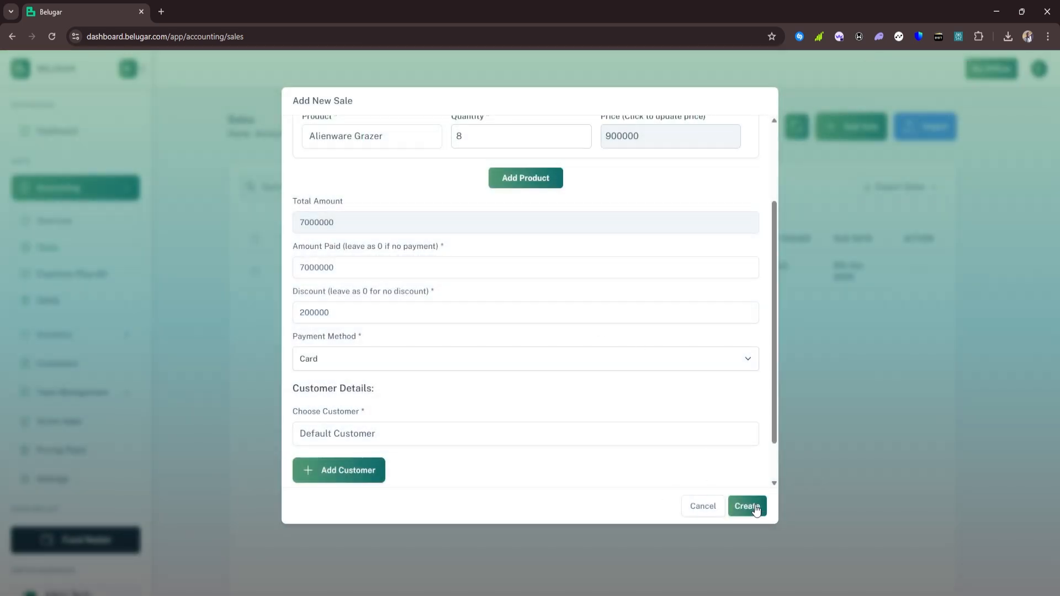
{"action": "left_click", "coordinate": [756, 507]}
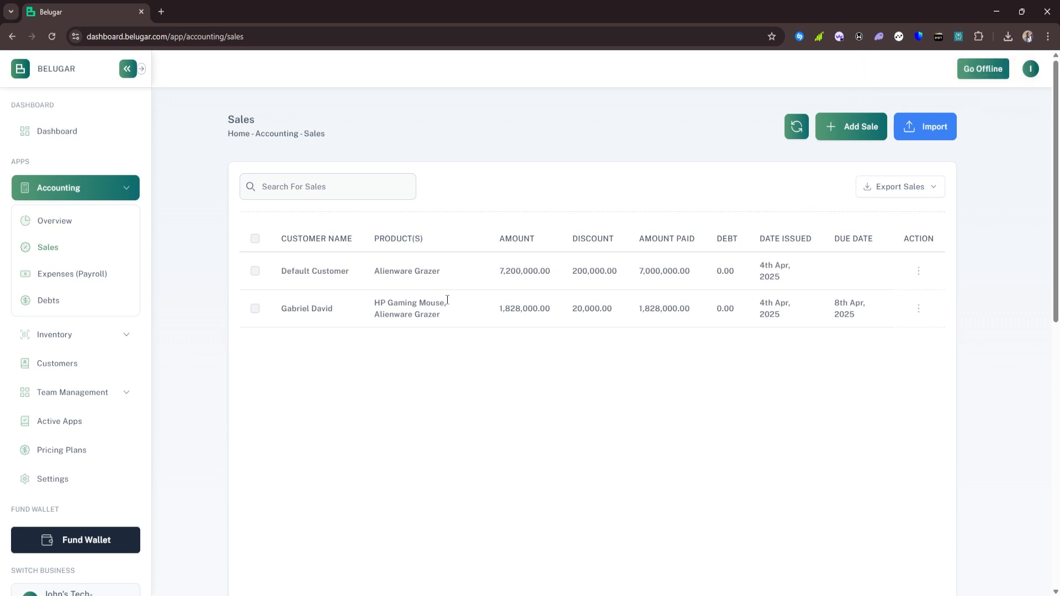
Open the Alienware Grazer product for editing from Inventory's Stock Management list
{"action": "left_click", "coordinate": [50, 335]}
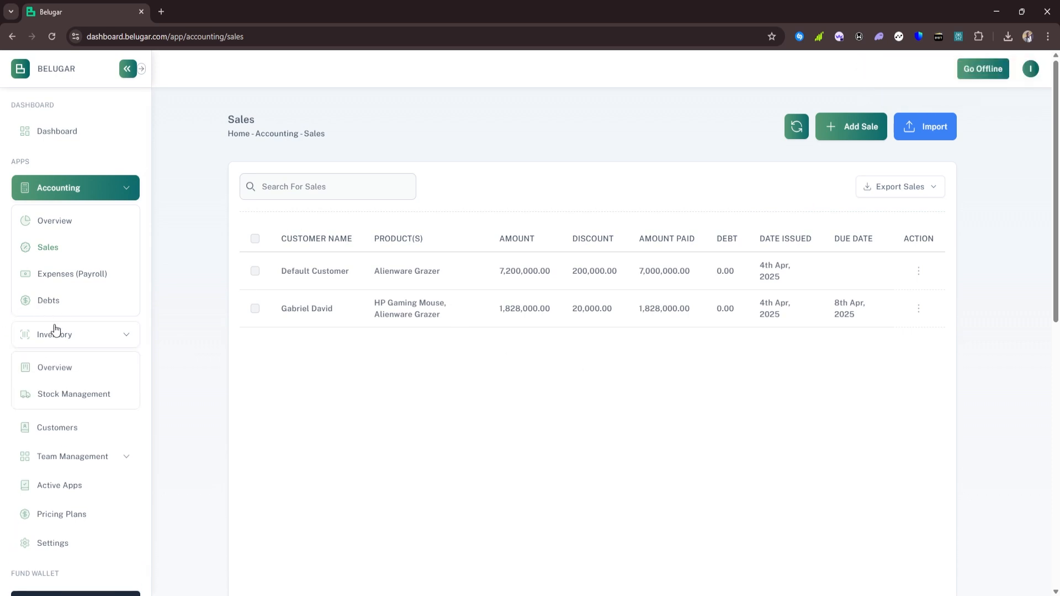
{"action": "left_click", "coordinate": [53, 389]}
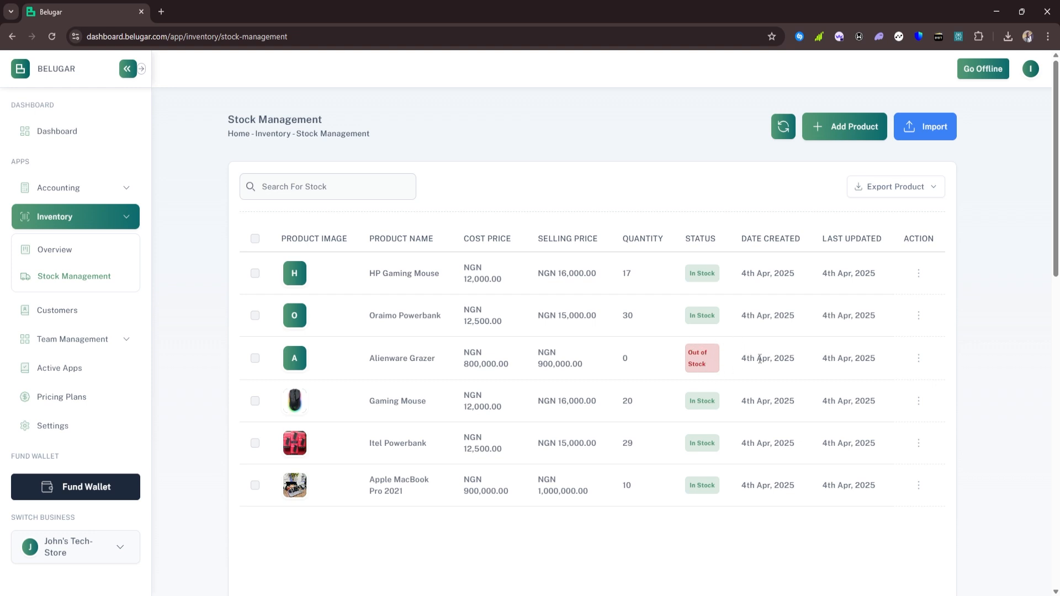
{"action": "left_click", "coordinate": [918, 363]}
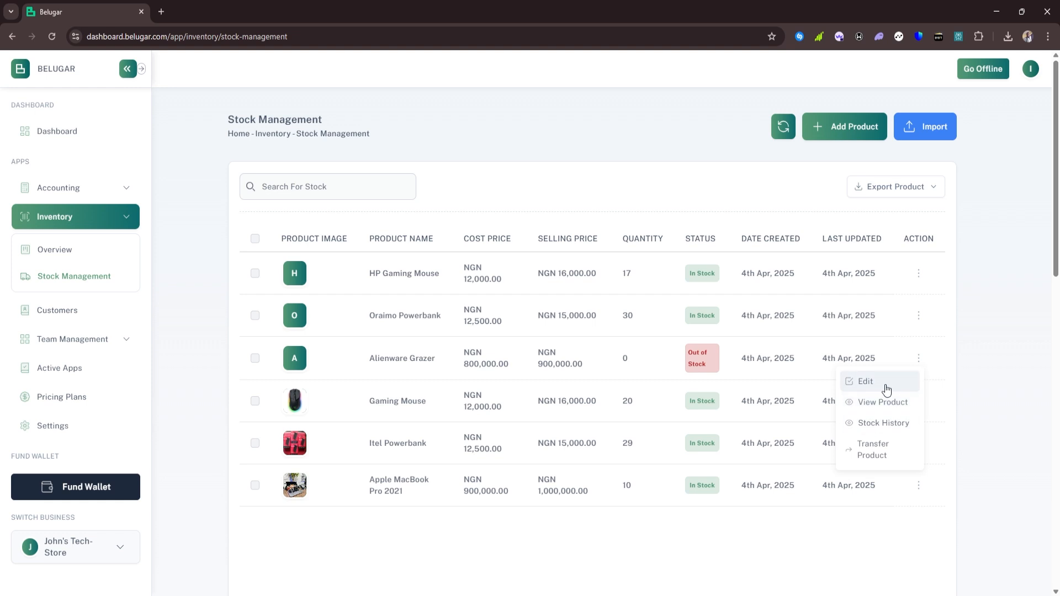
{"action": "left_click", "coordinate": [884, 382]}
Change the product's quantity to 10 and save the edit
{"action": "scroll", "coordinate": [461, 379], "scroll_direction": "down", "scroll_amount": 2}
{"action": "scroll", "coordinate": [461, 380], "scroll_direction": "down", "scroll_amount": 1}
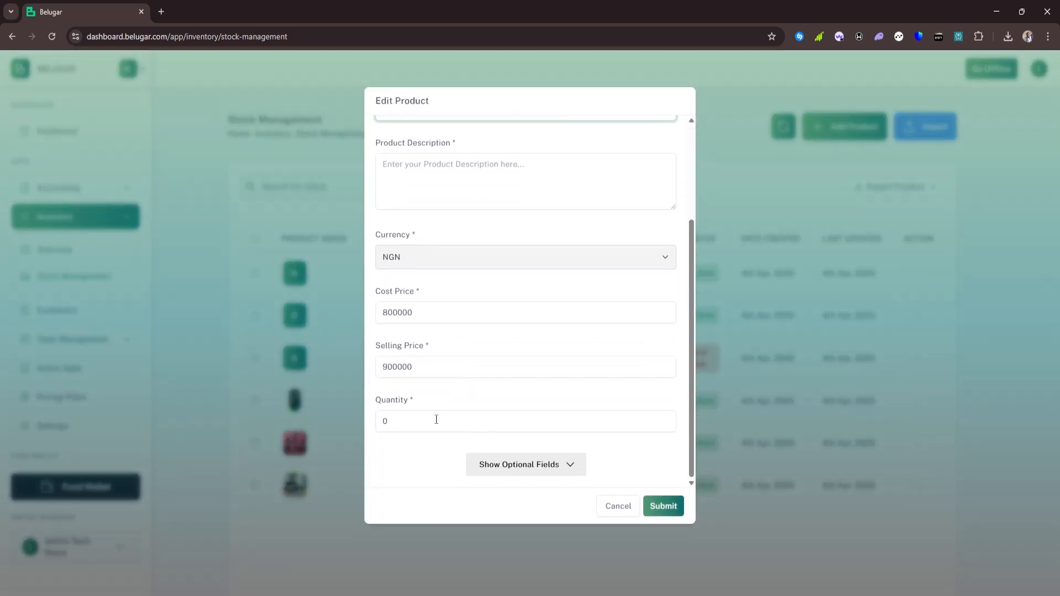
{"action": "double_click", "coordinate": [386, 421]}
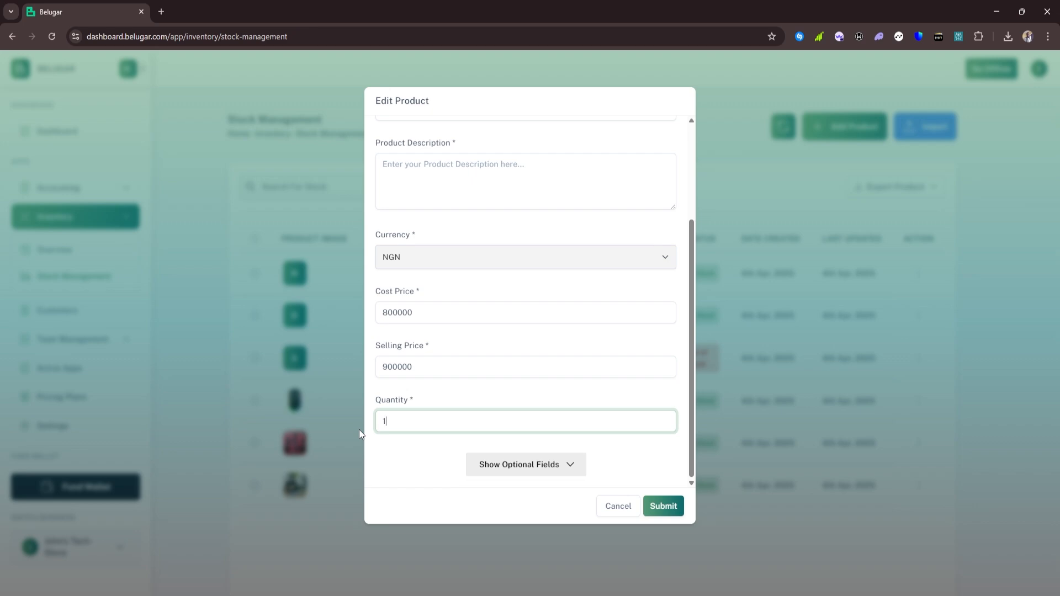
{"action": "scroll", "coordinate": [441, 298], "scroll_direction": "up", "scroll_amount": 5}
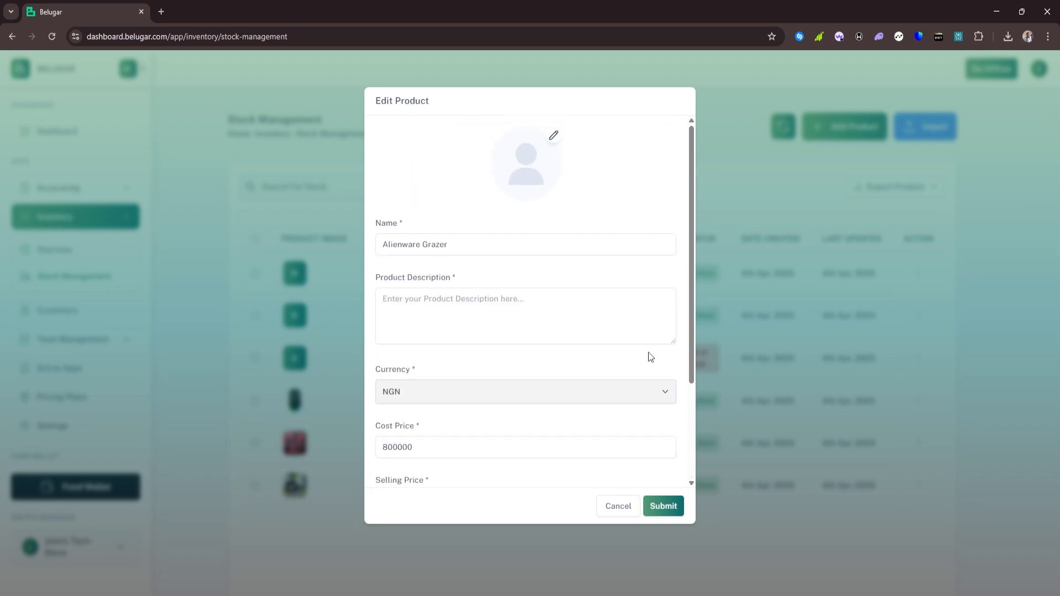
{"action": "left_click", "coordinate": [660, 506]}
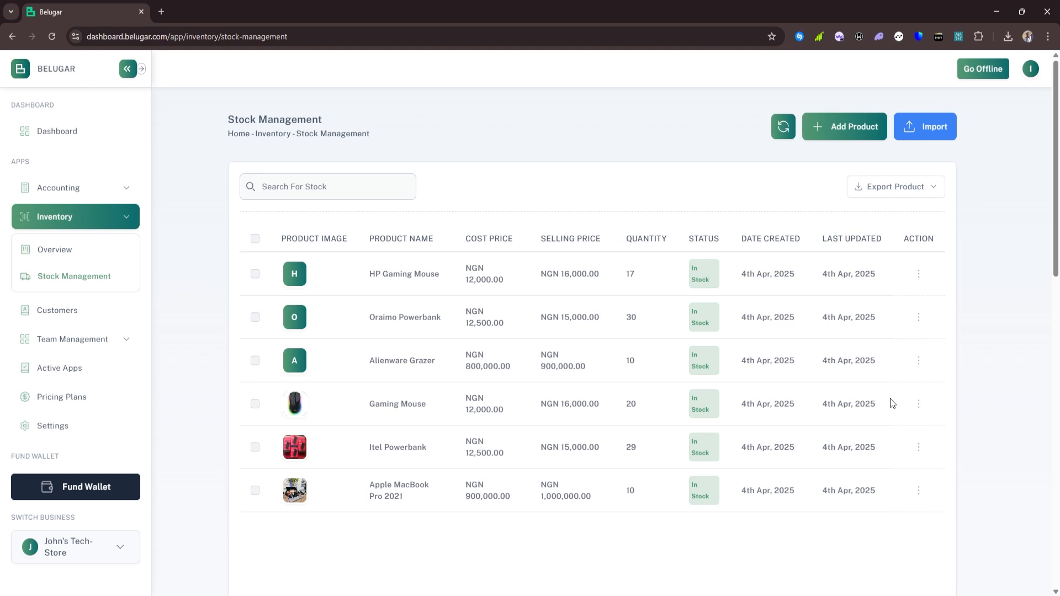
Open Stock History from the Alienware Grazer row's actions menu
{"action": "left_click", "coordinate": [918, 362]}
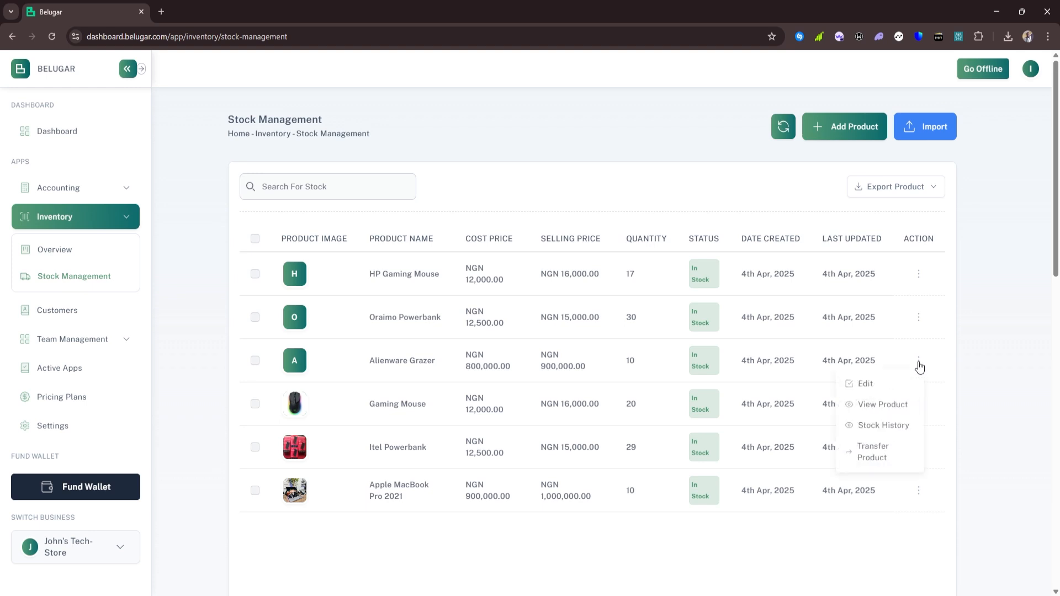
{"action": "left_click", "coordinate": [901, 427]}
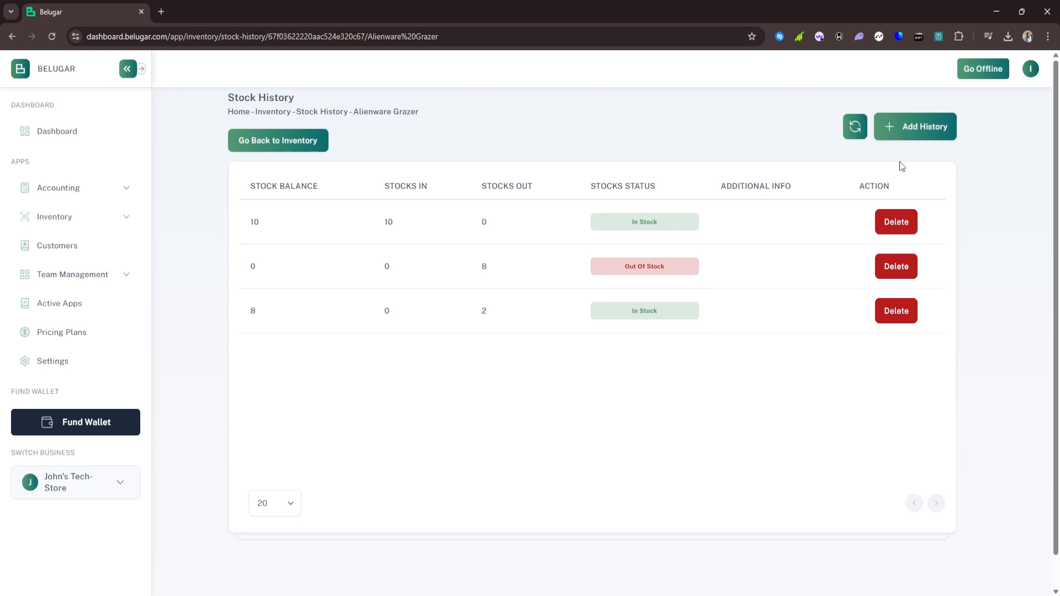
Add a stock history entry of 10 units out for Alienware Grazer, leaving it out of stock
{"action": "left_click", "coordinate": [923, 134]}
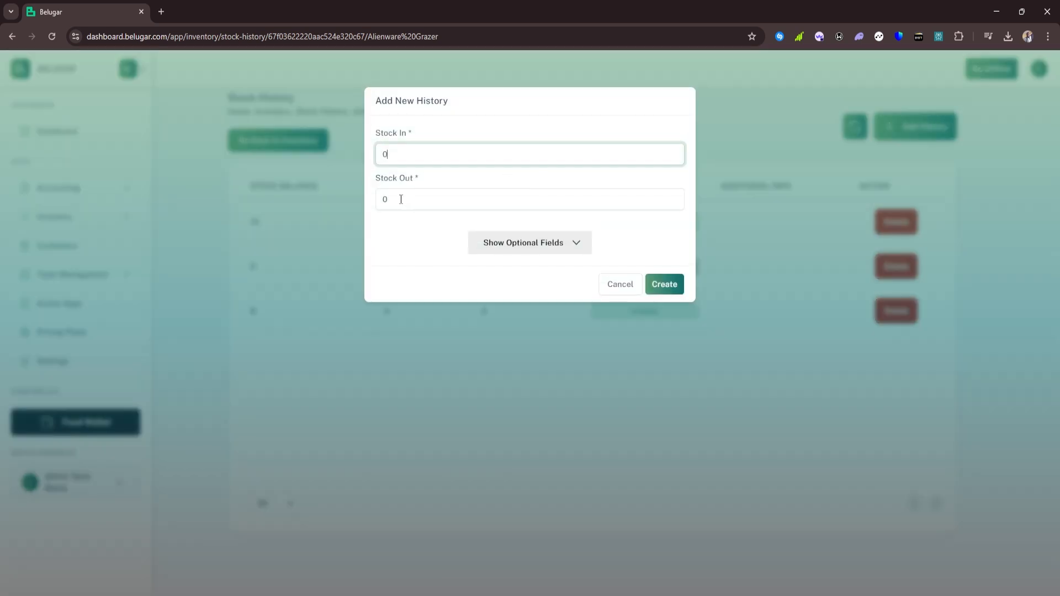
{"action": "key", "text": "Tab"}
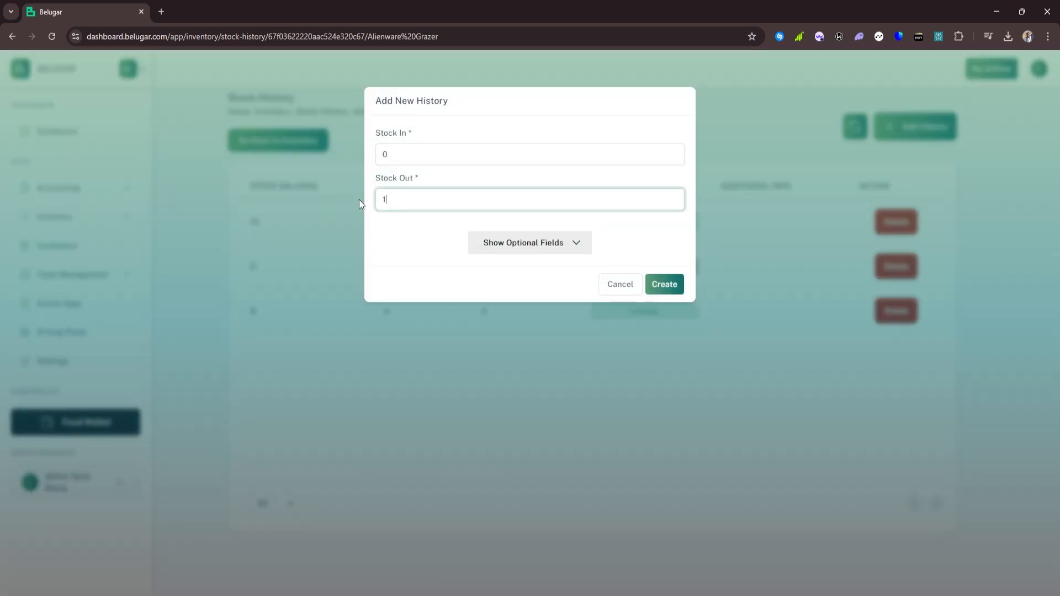
{"action": "left_click", "coordinate": [655, 280]}
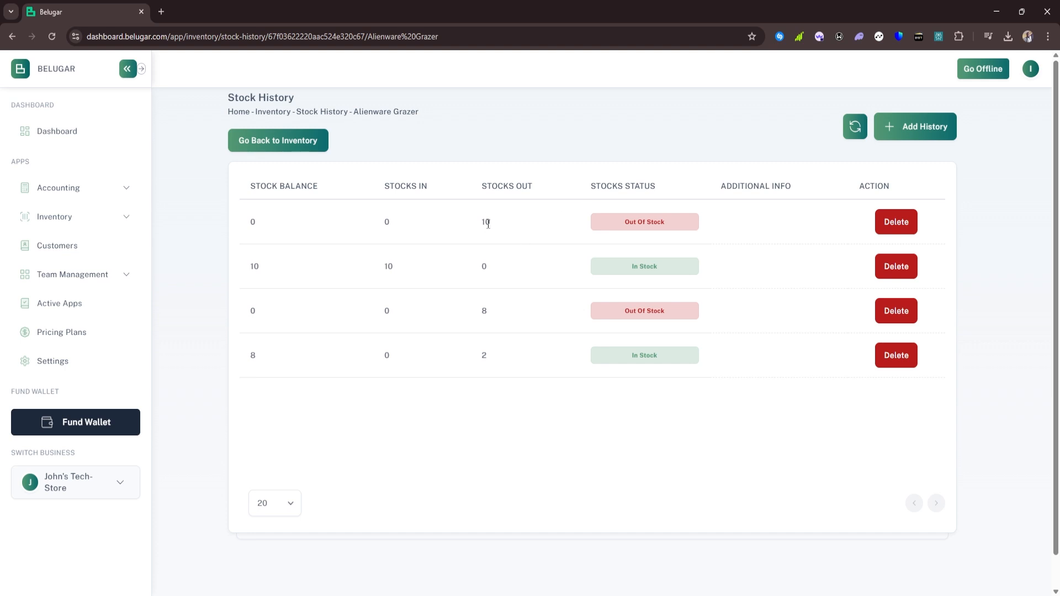
{"action": "left_click", "coordinate": [301, 144]}
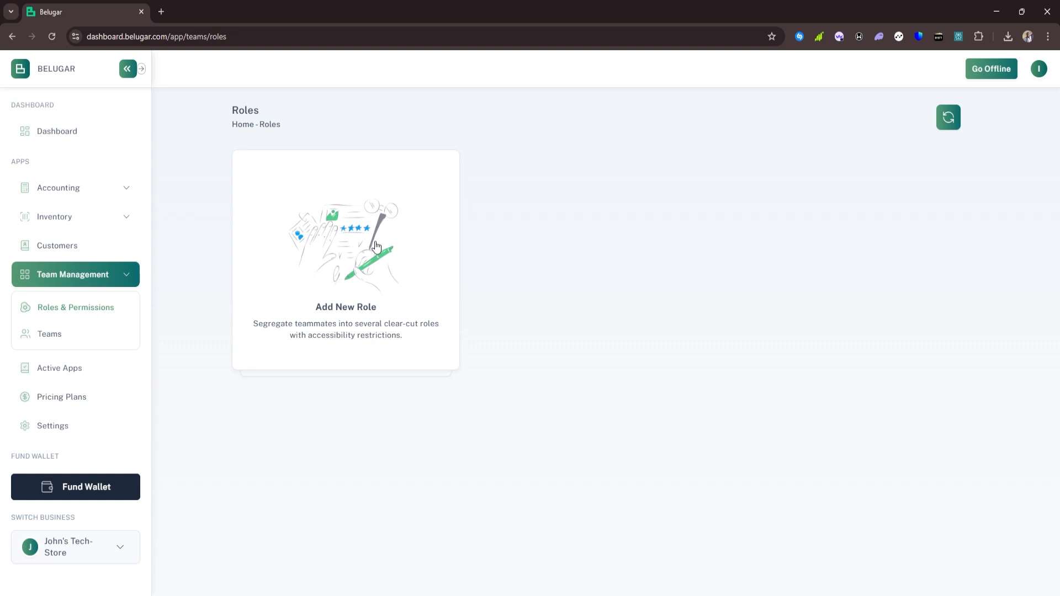
Create a 'Sales Manager' role described 'Sales Manager at the point of sale' with Accounting Read and Create
{"action": "left_click", "coordinate": [376, 246]}
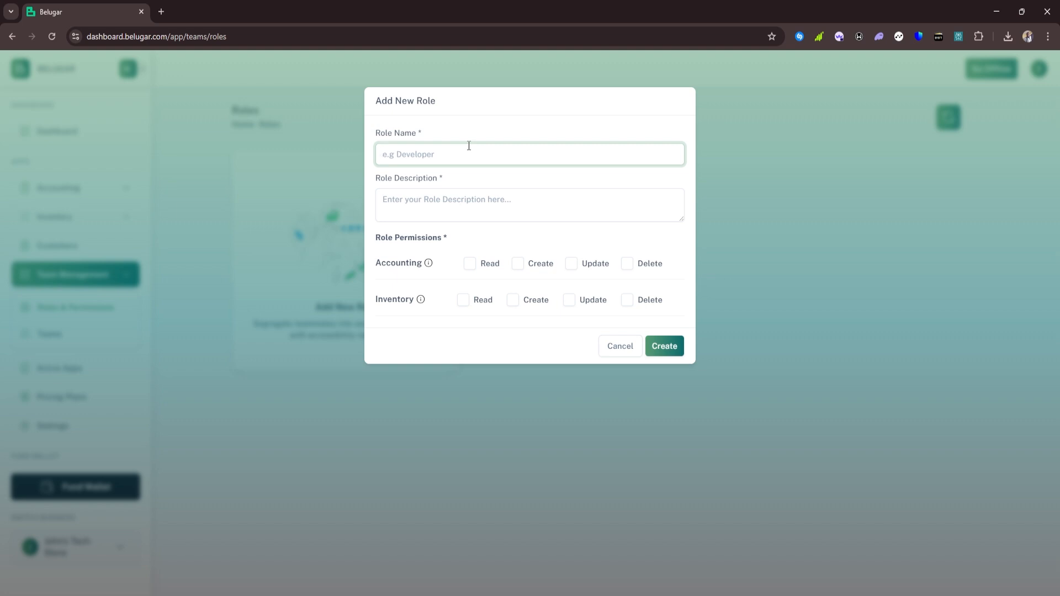
{"action": "type", "text": "Sales Manager"}
{"action": "left_click", "coordinate": [471, 200]}
{"action": "type", "text": "Sales "}
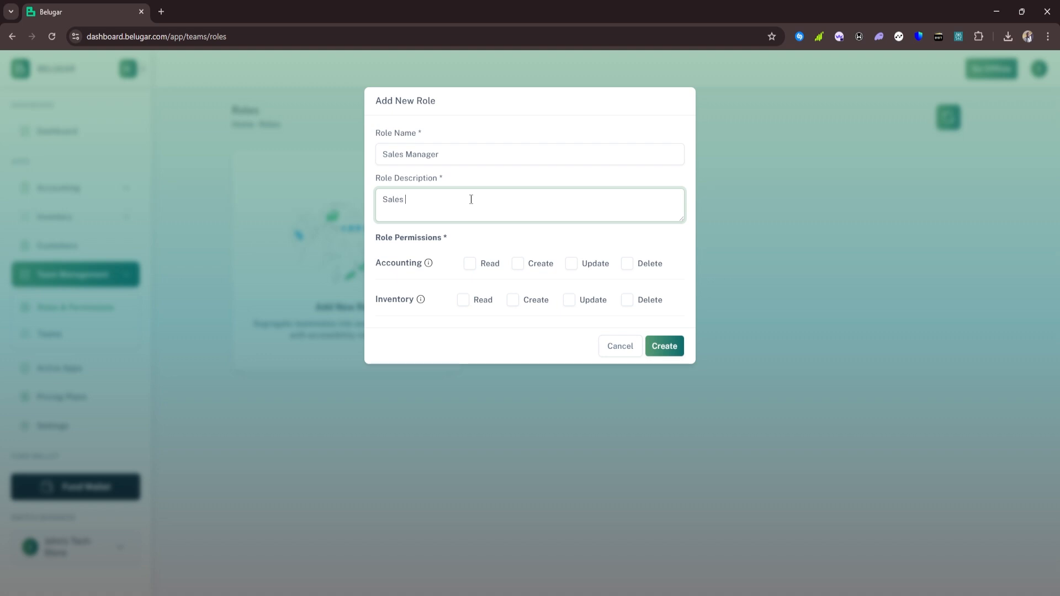
{"action": "type", "text": "Manager at the point of sale"}
{"action": "left_click", "coordinate": [473, 265]}
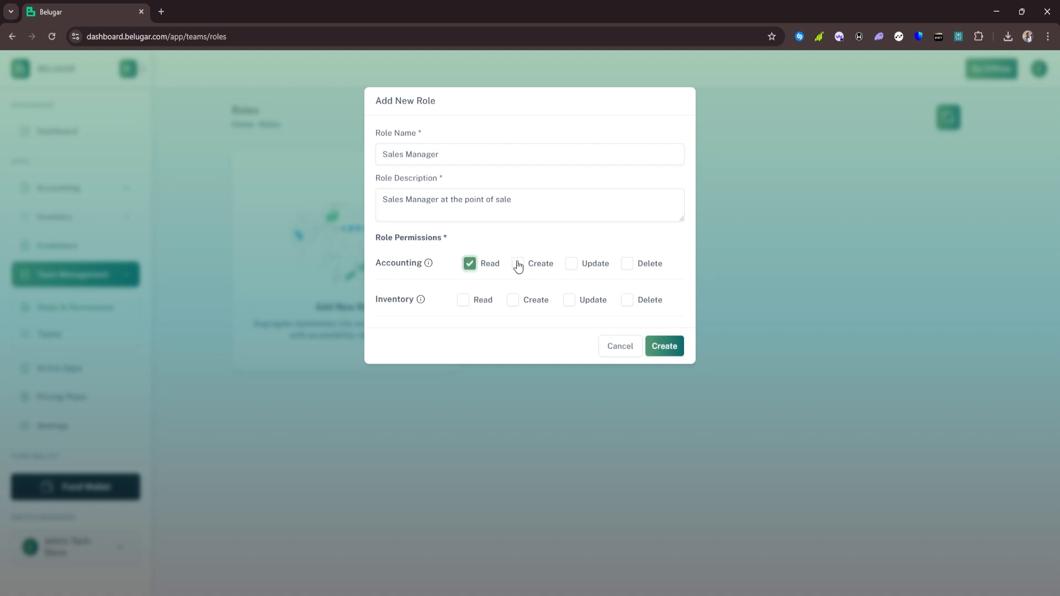
{"action": "left_click", "coordinate": [518, 264]}
{"action": "left_click", "coordinate": [664, 348]}
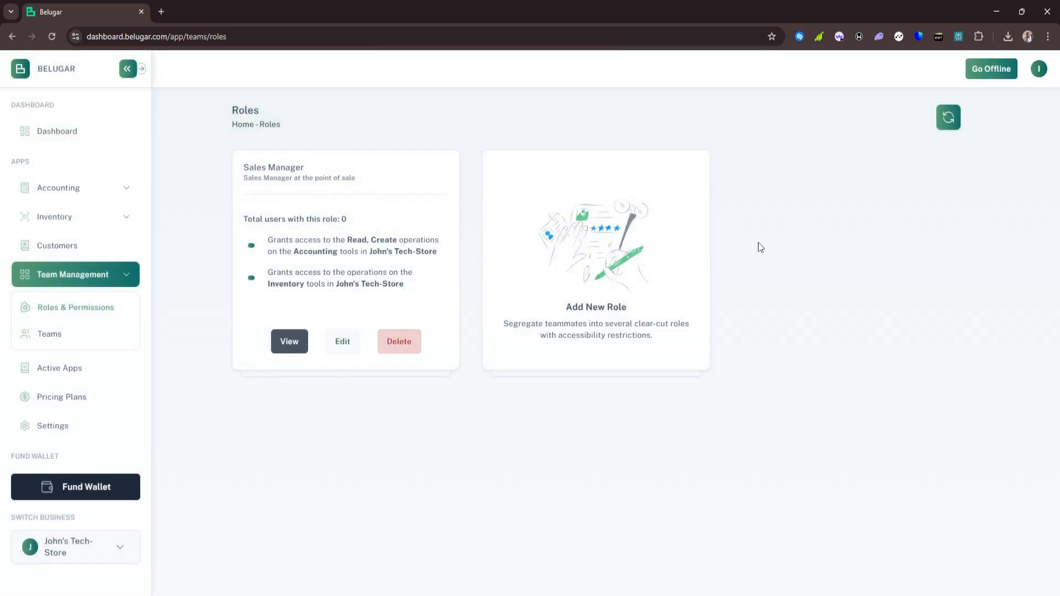
Create a 'Manager' role, description 'Manager', with Inventory Read, Create and Update access
{"action": "left_click", "coordinate": [600, 249]}
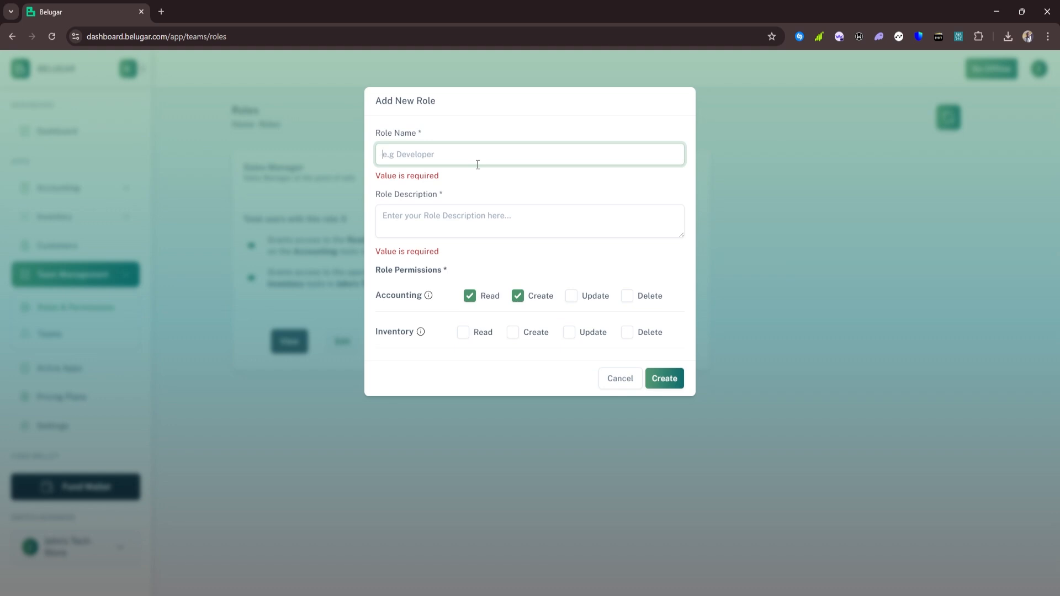
{"action": "type", "text": "Man"}
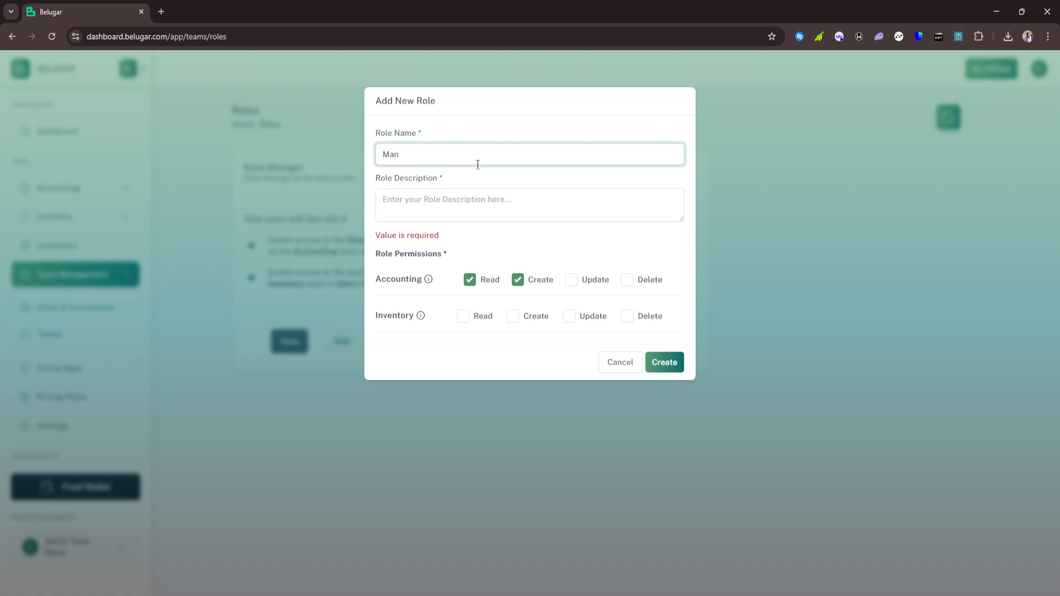
{"action": "type", "text": "ager"}
{"action": "left_click", "coordinate": [465, 203]}
{"action": "type", "text": "M"}
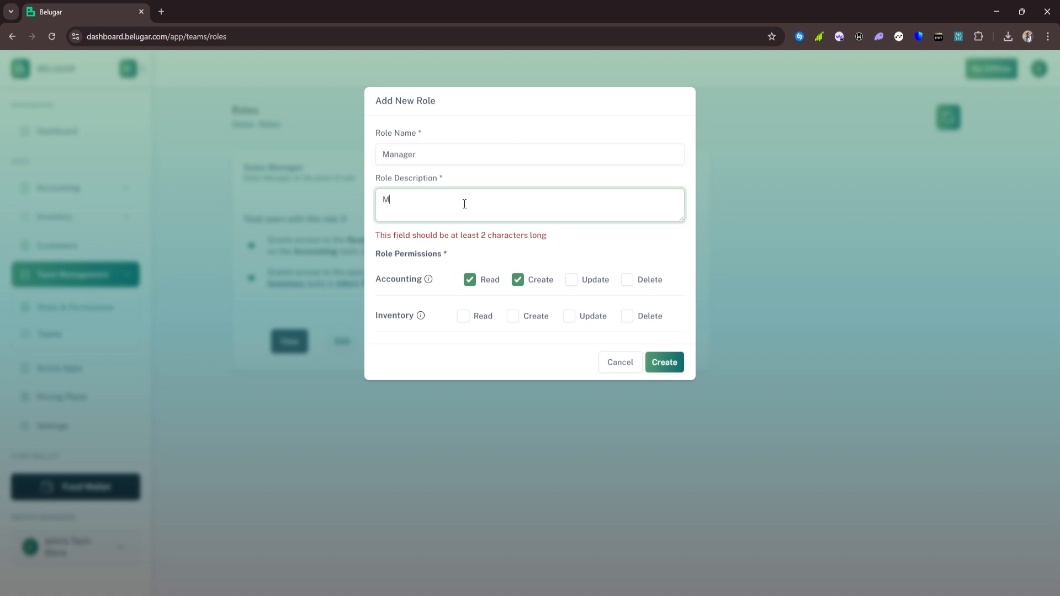
{"action": "type", "text": "anager"}
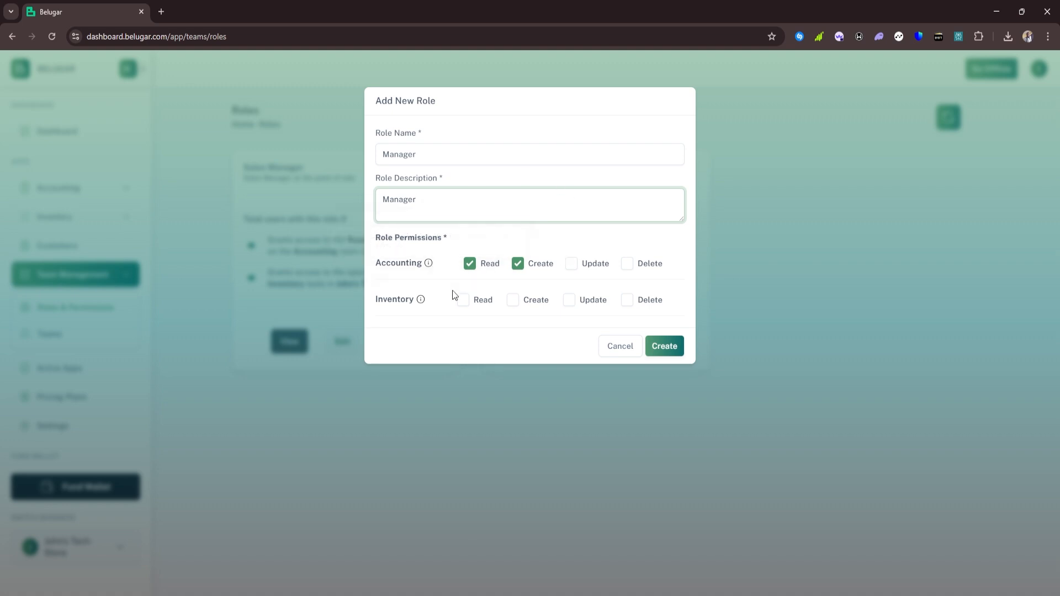
{"action": "left_click", "coordinate": [461, 303]}
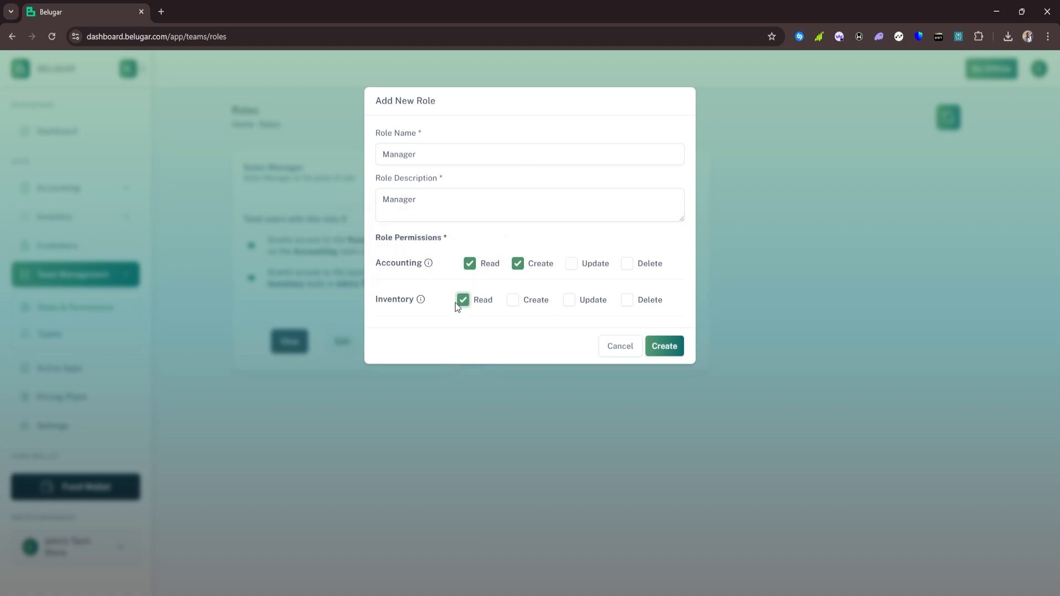
{"action": "left_click", "coordinate": [513, 302]}
{"action": "left_click", "coordinate": [569, 303]}
{"action": "left_click", "coordinate": [664, 348]}
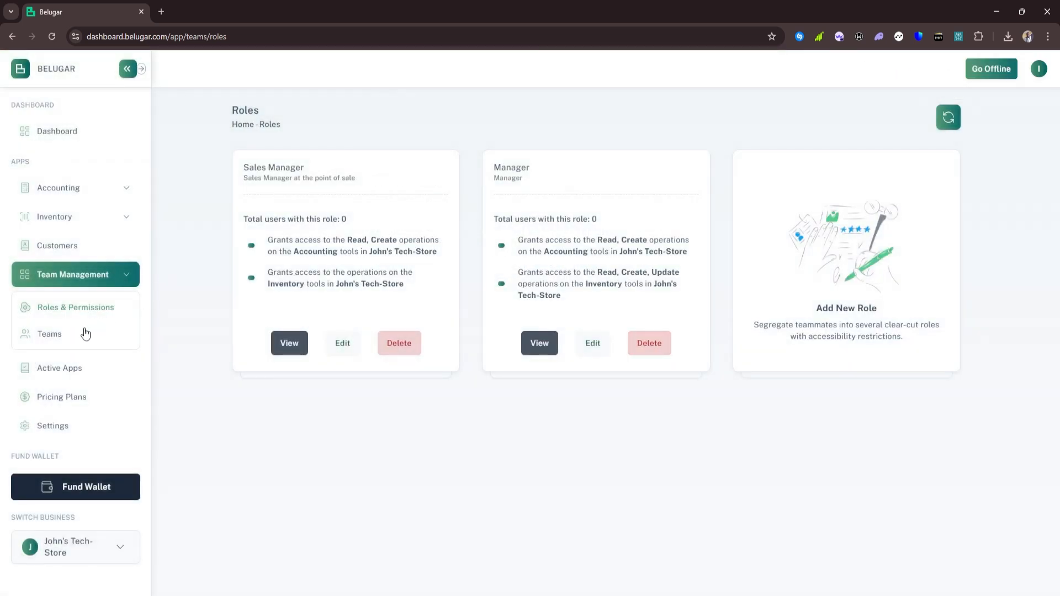
Add a team member by e-mail with the Sales Manager role, then view that role's members
{"action": "left_click", "coordinate": [72, 338]}
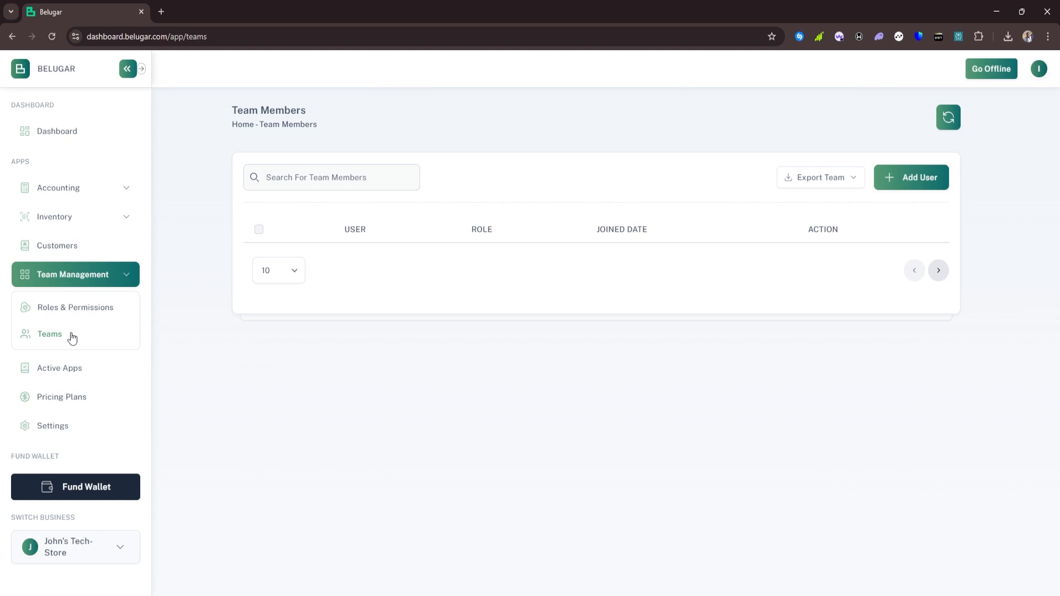
{"action": "left_click", "coordinate": [898, 179]}
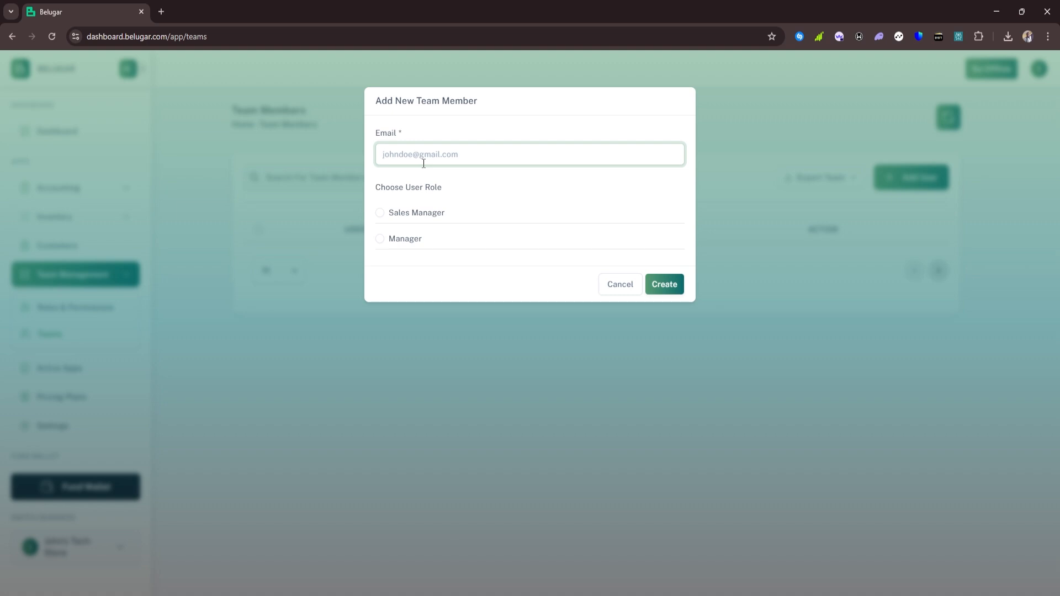
{"action": "type", "text": "iv"}
{"action": "key", "text": "BackSpace"}
{"action": "left_click", "coordinate": [381, 213]}
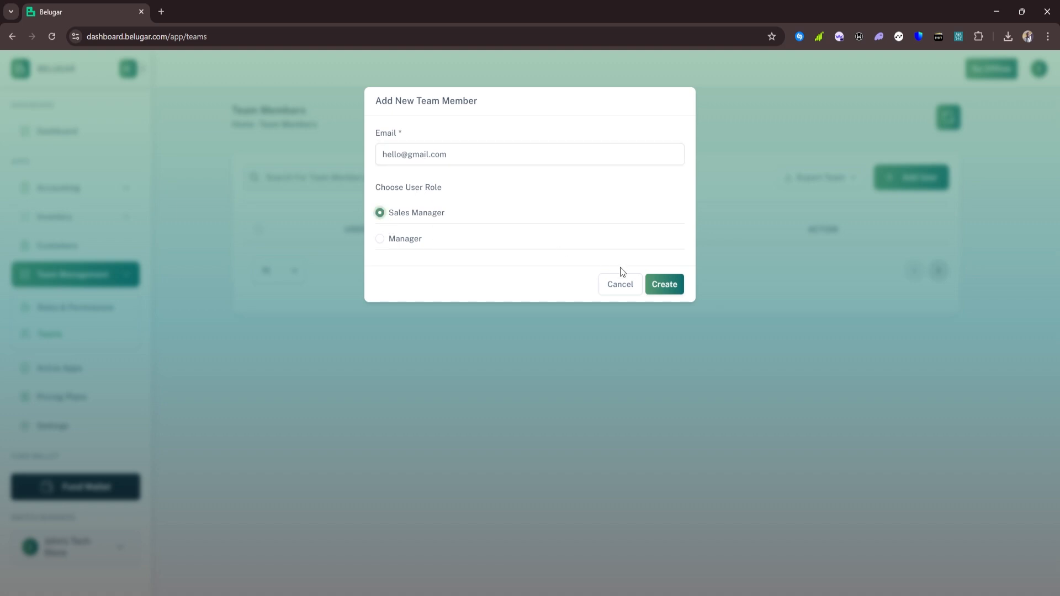
{"action": "left_click", "coordinate": [656, 285]}
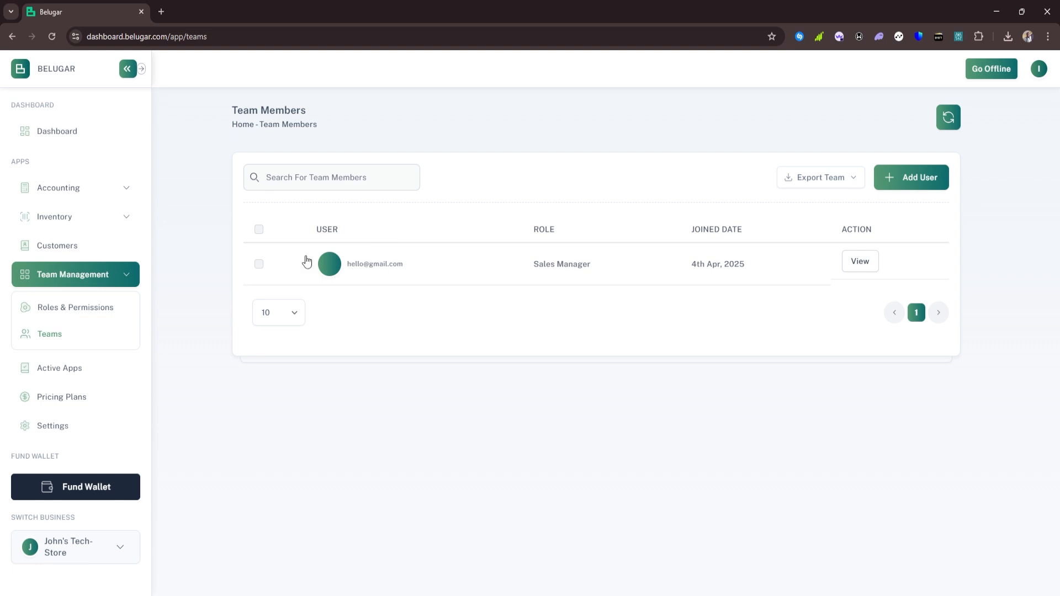
{"action": "left_click", "coordinate": [84, 305]}
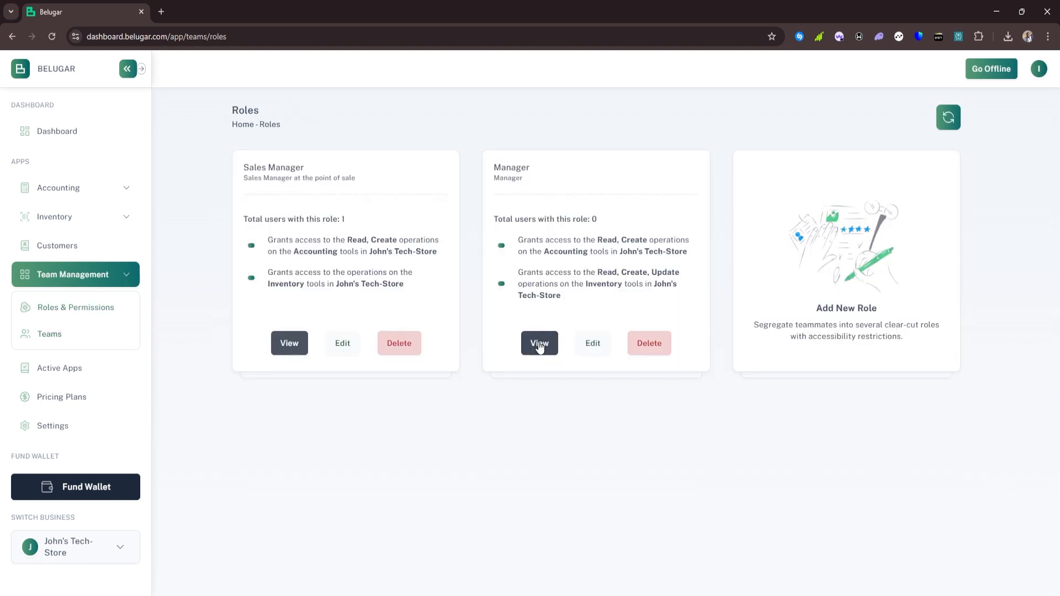
{"action": "left_click", "coordinate": [290, 343]}
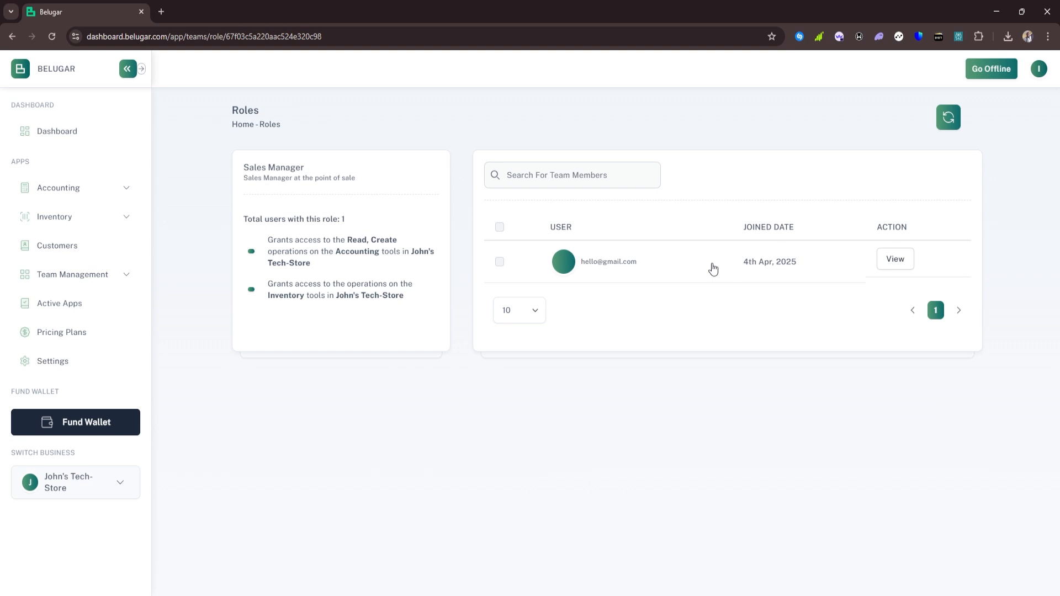
Look through the Settings profile, Business Info and Transaction History tabs
{"action": "left_click", "coordinate": [50, 359]}
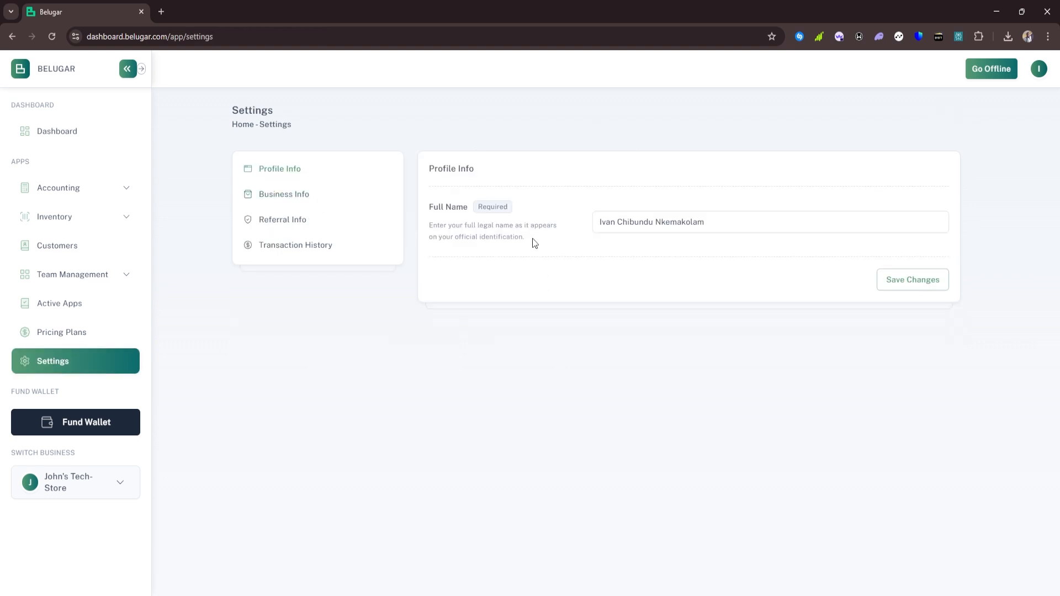
{"action": "left_click", "coordinate": [310, 201]}
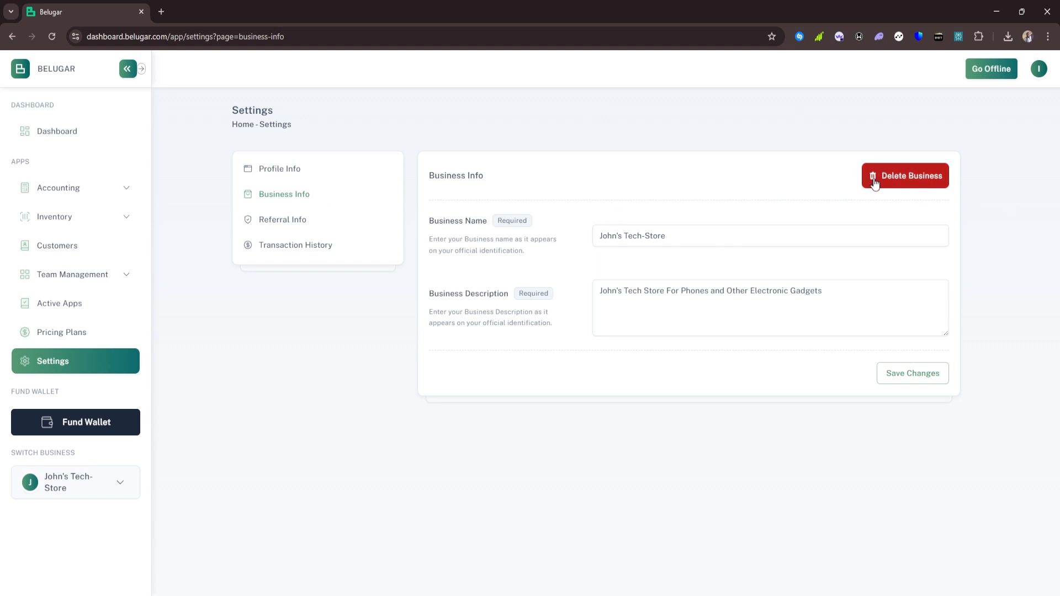
{"action": "left_click", "coordinate": [278, 244]}
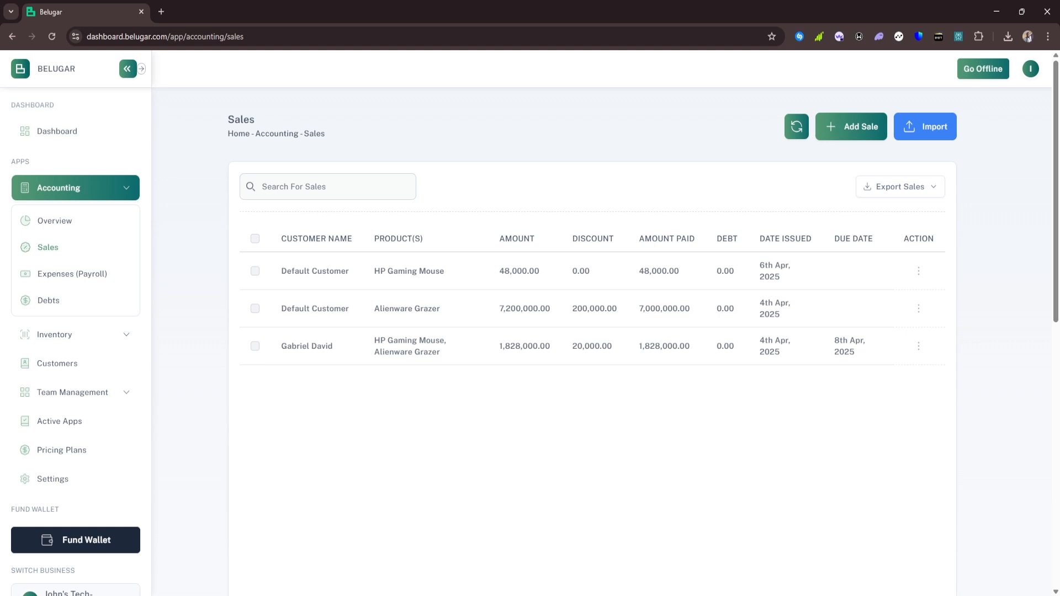
Switch Belugar into Offline Mode
{"action": "left_click", "coordinate": [971, 595]}
{"action": "left_click", "coordinate": [967, 75]}
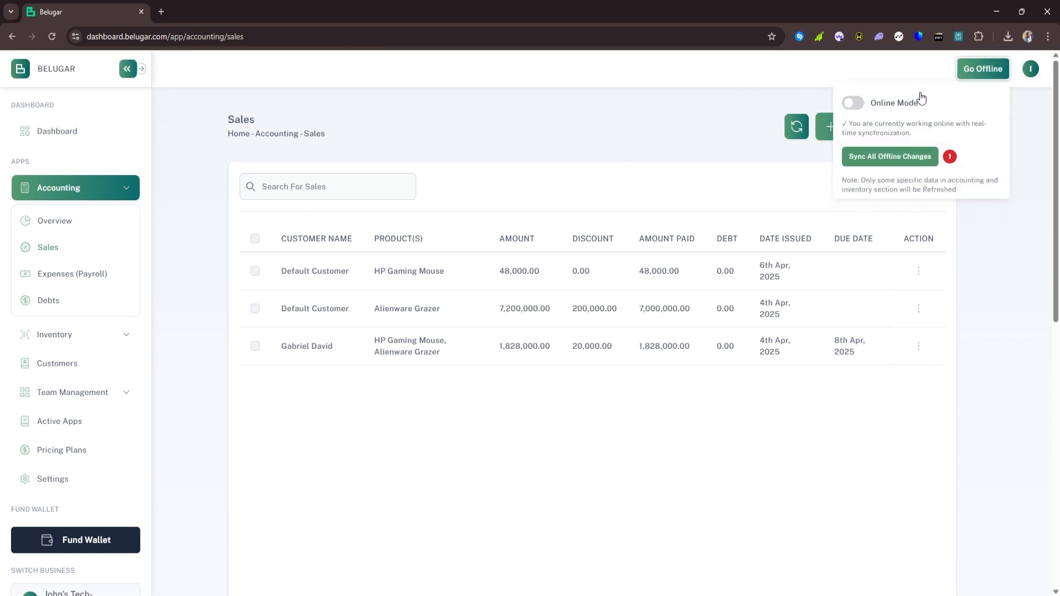
{"action": "left_click", "coordinate": [858, 105]}
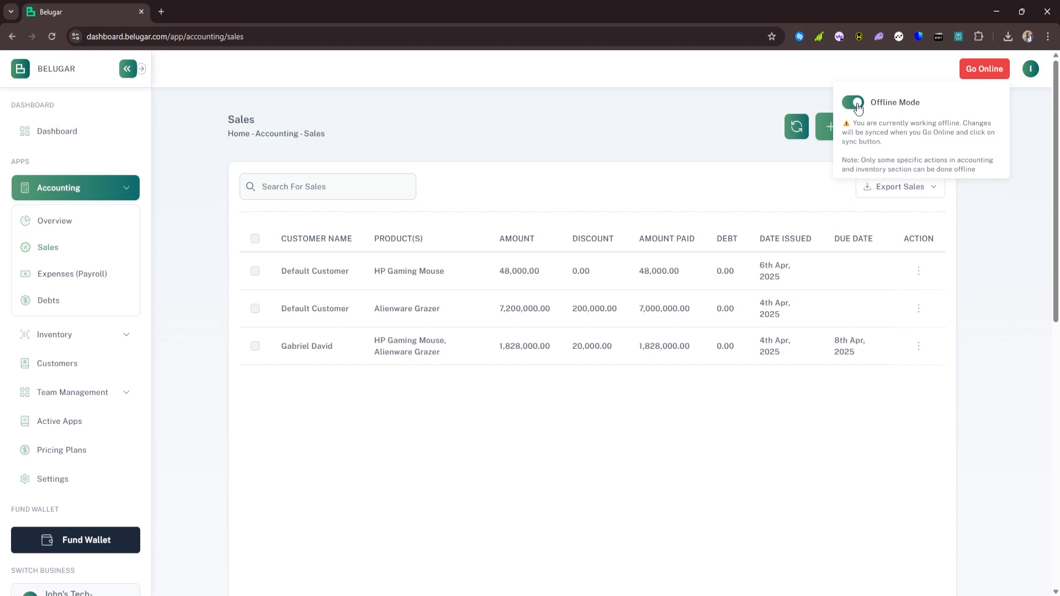
{"action": "left_click", "coordinate": [766, 413]}
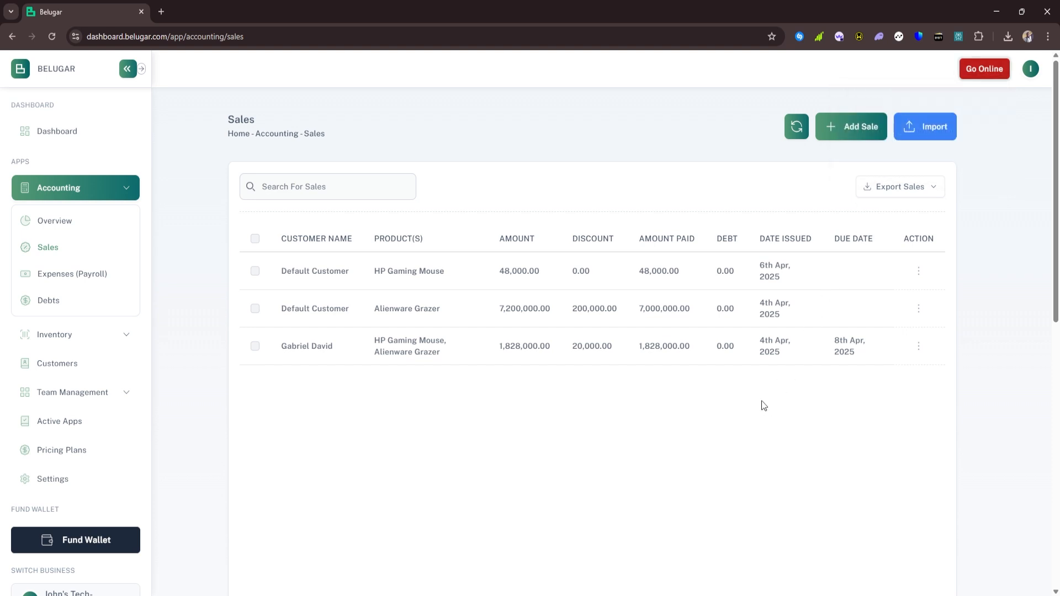
Start a sale of one Oraimo Powerbank with 15000 paid
{"action": "left_click", "coordinate": [861, 134]}
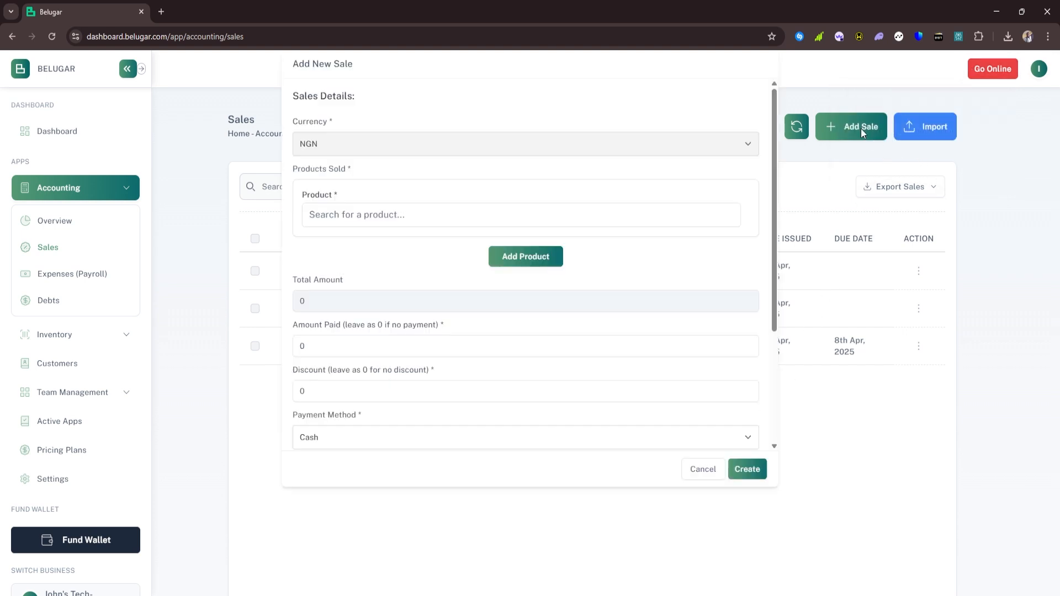
{"action": "left_click", "coordinate": [437, 255]}
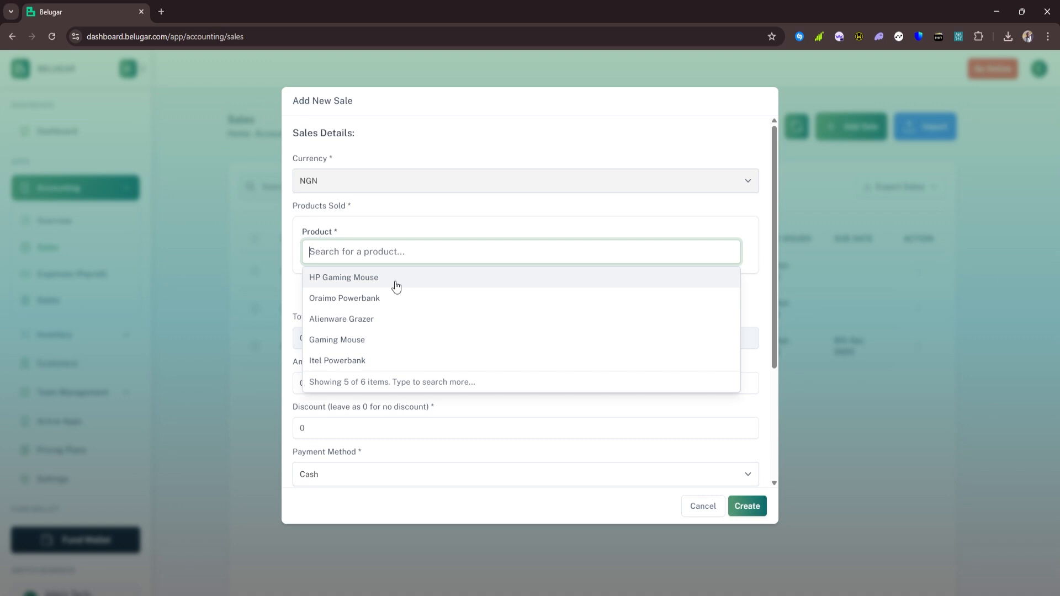
{"action": "left_click", "coordinate": [363, 299]}
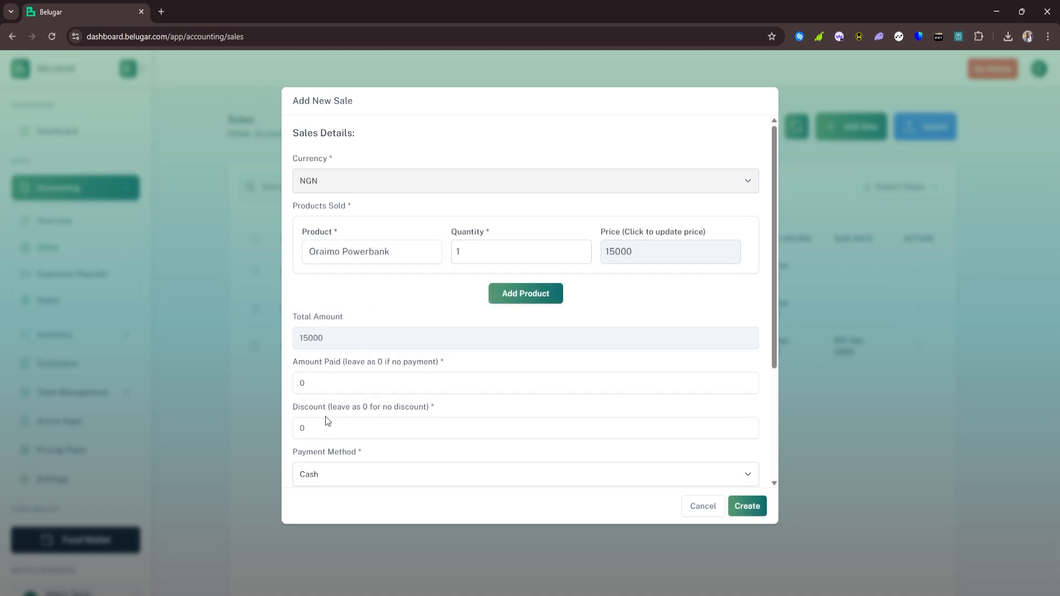
{"action": "left_click", "coordinate": [326, 381]}
{"action": "type", "text": "15000"}
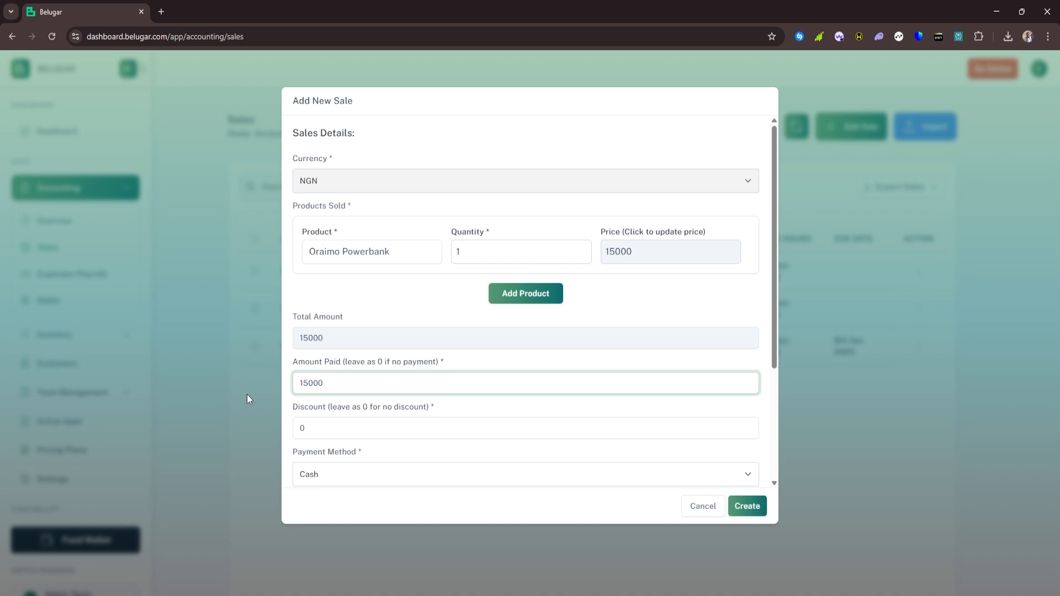
{"action": "scroll", "coordinate": [322, 357], "scroll_direction": "down", "scroll_amount": 3}
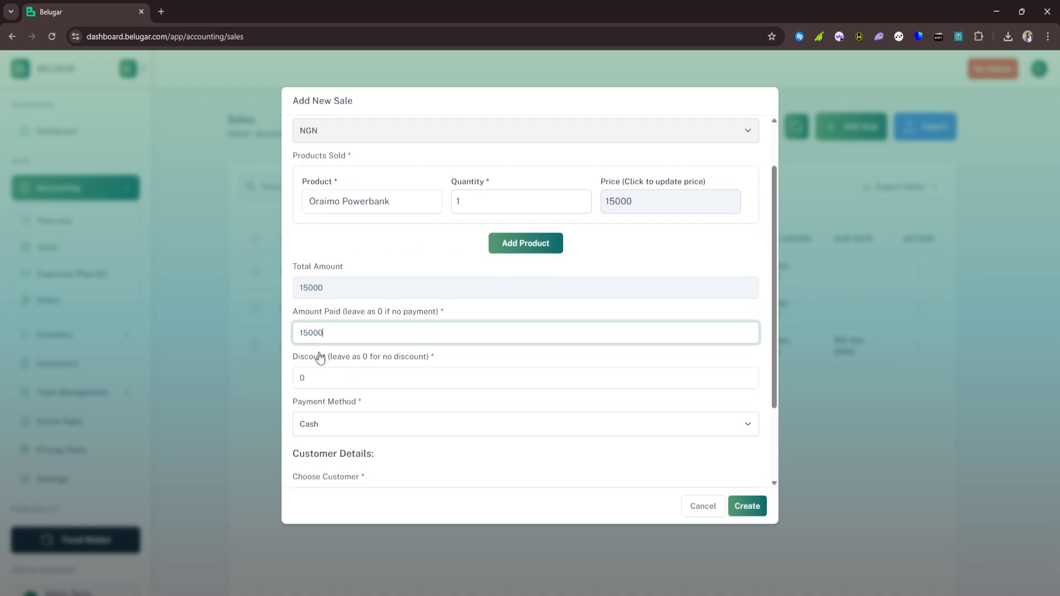
Add a new customer by name, then assign Default Customer and save the sale
{"action": "left_click", "coordinate": [355, 383]}
{"action": "left_click", "coordinate": [653, 492]}
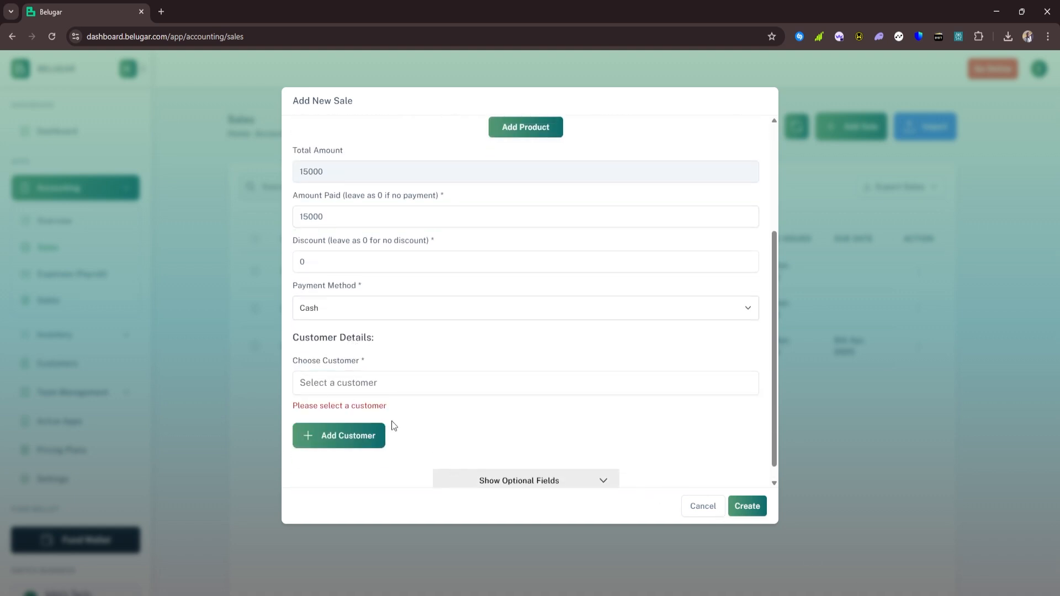
{"action": "left_click", "coordinate": [357, 440]}
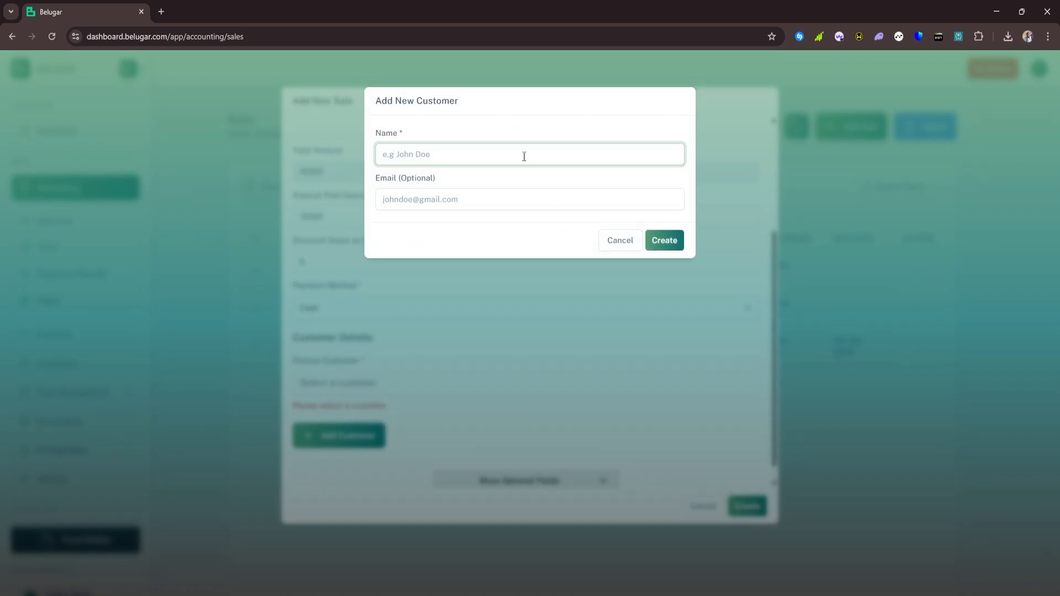
{"action": "type", "text": "John"}
{"action": "left_click", "coordinate": [669, 239]}
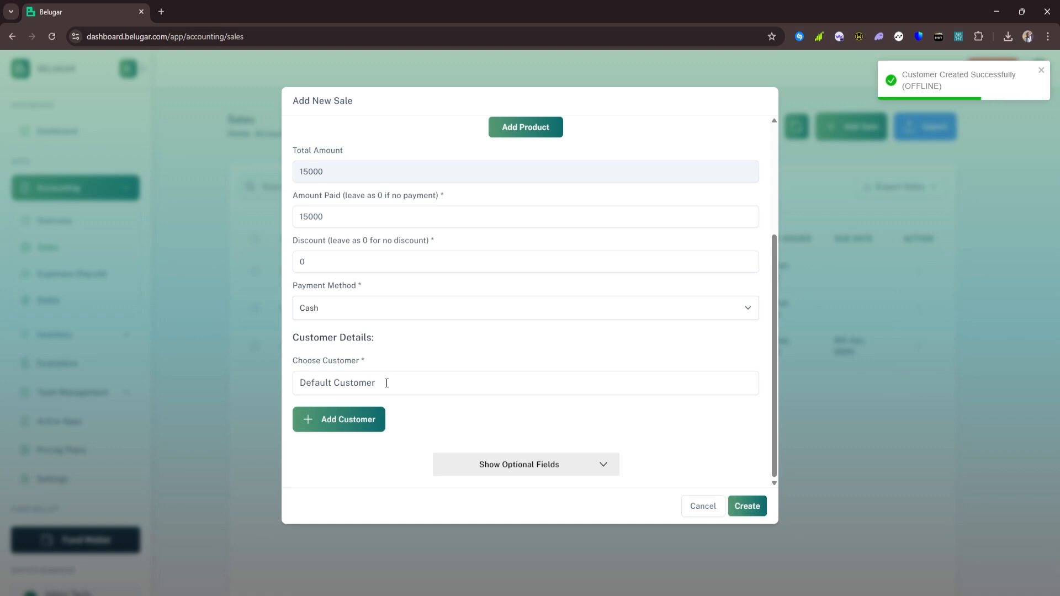
{"action": "left_click", "coordinate": [387, 383]}
{"action": "left_click", "coordinate": [333, 471]}
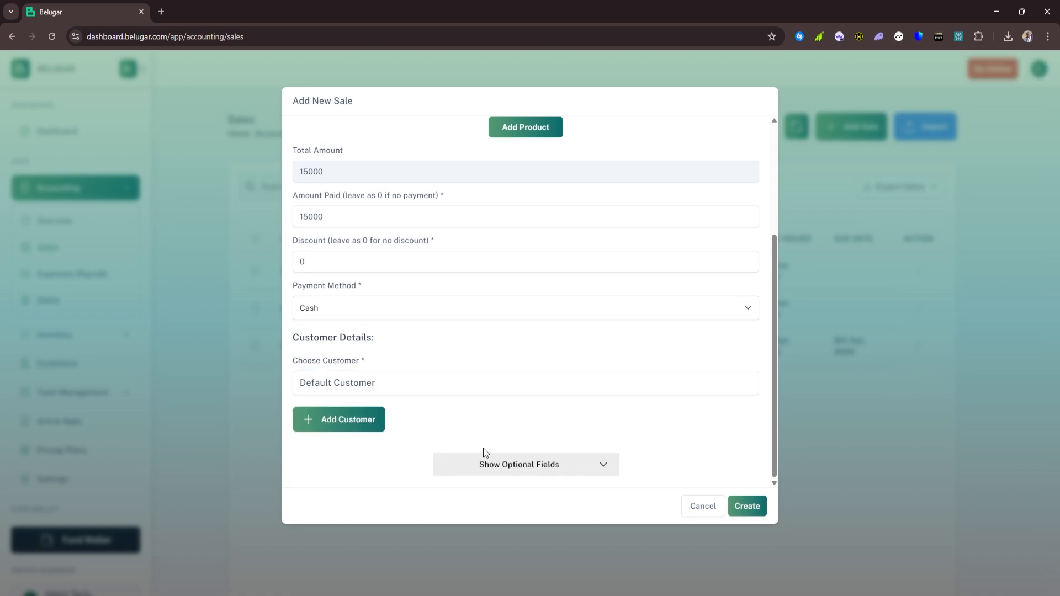
{"action": "left_click", "coordinate": [739, 507]}
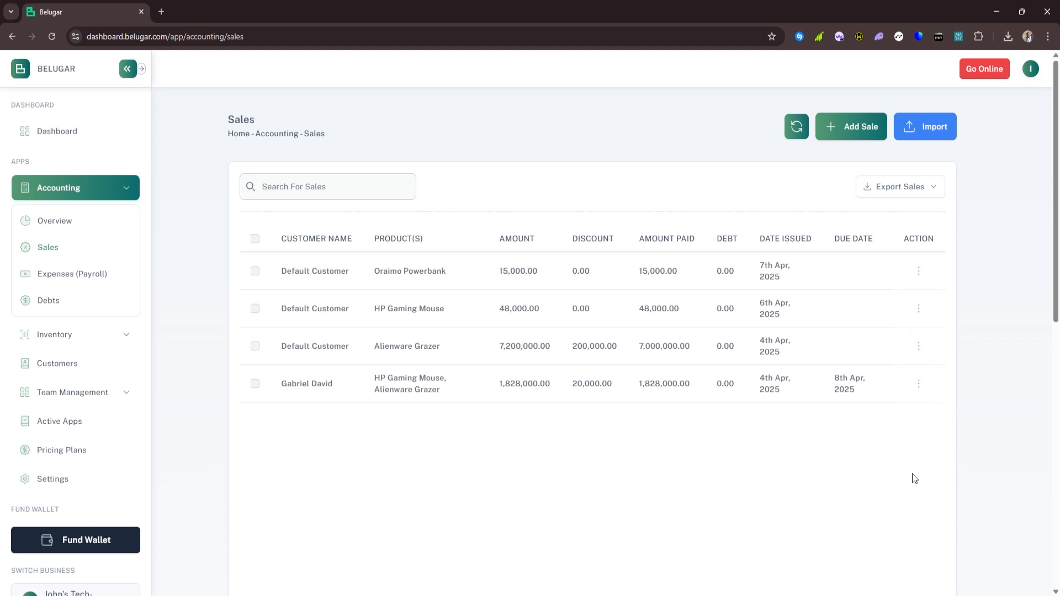
Switch Belugar back to Online Mode and sync all pending offline changes
{"action": "left_click", "coordinate": [938, 595]}
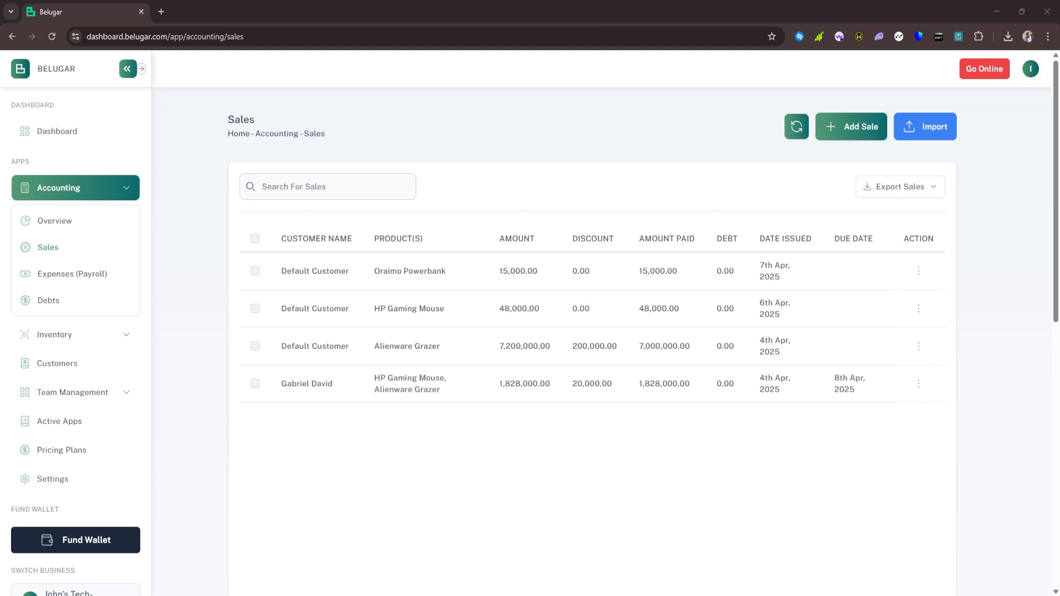
{"action": "left_click", "coordinate": [782, 459]}
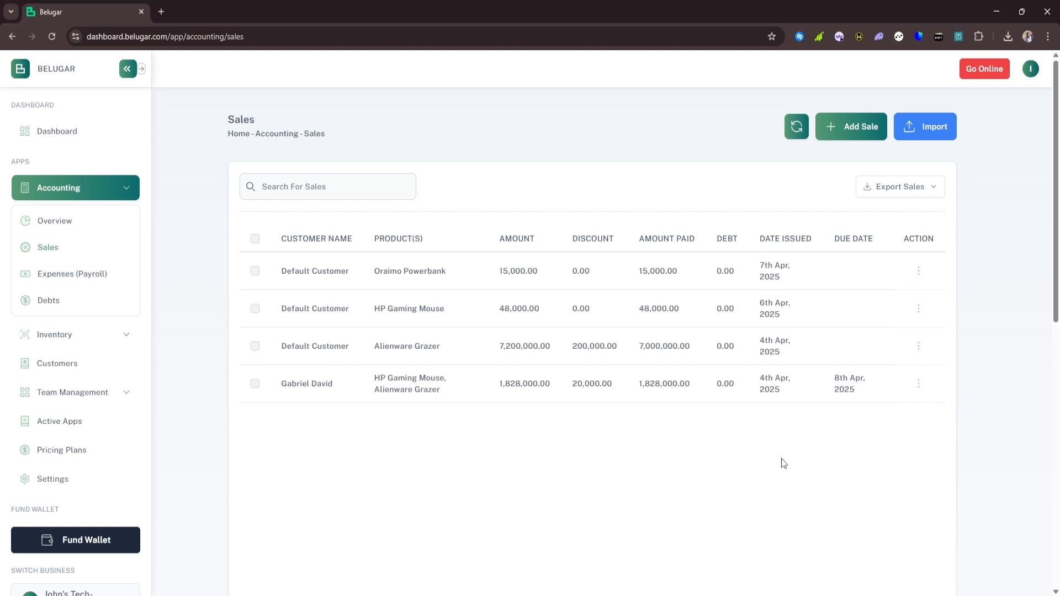
{"action": "left_click", "coordinate": [988, 71]}
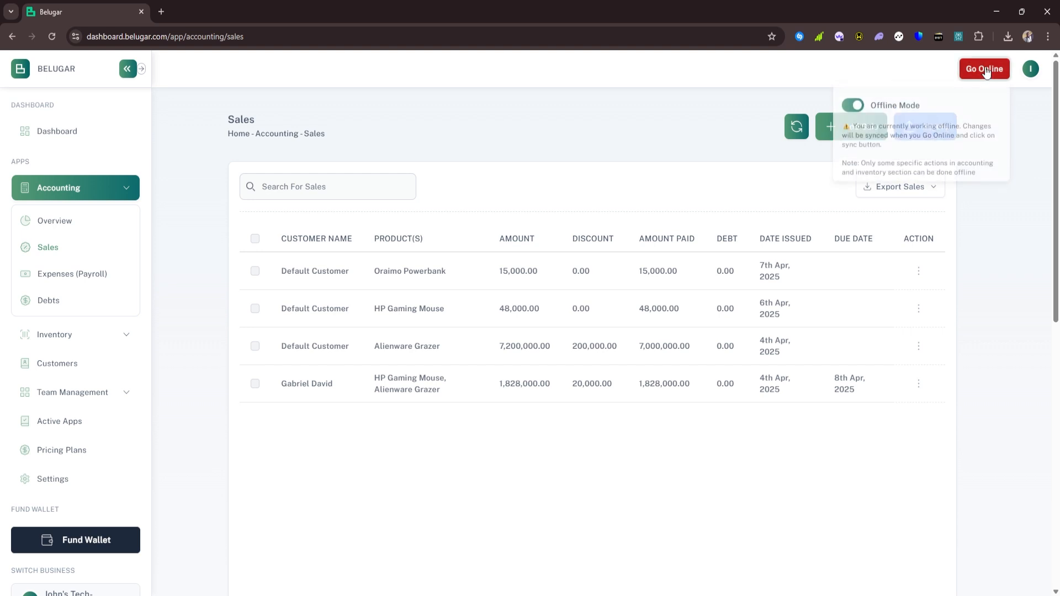
{"action": "left_click", "coordinate": [854, 103]}
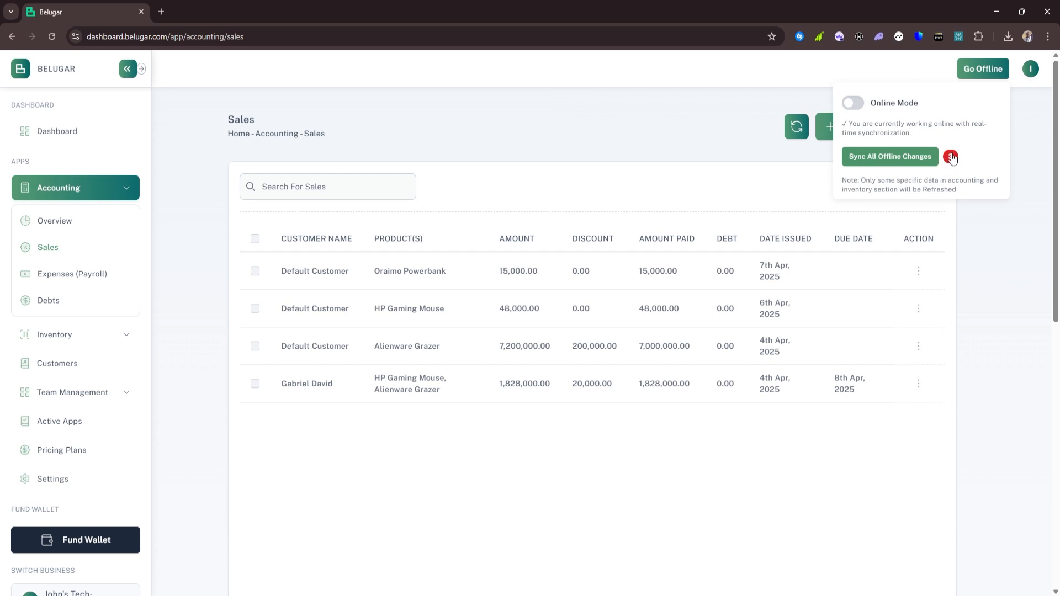
{"action": "left_click", "coordinate": [893, 158]}
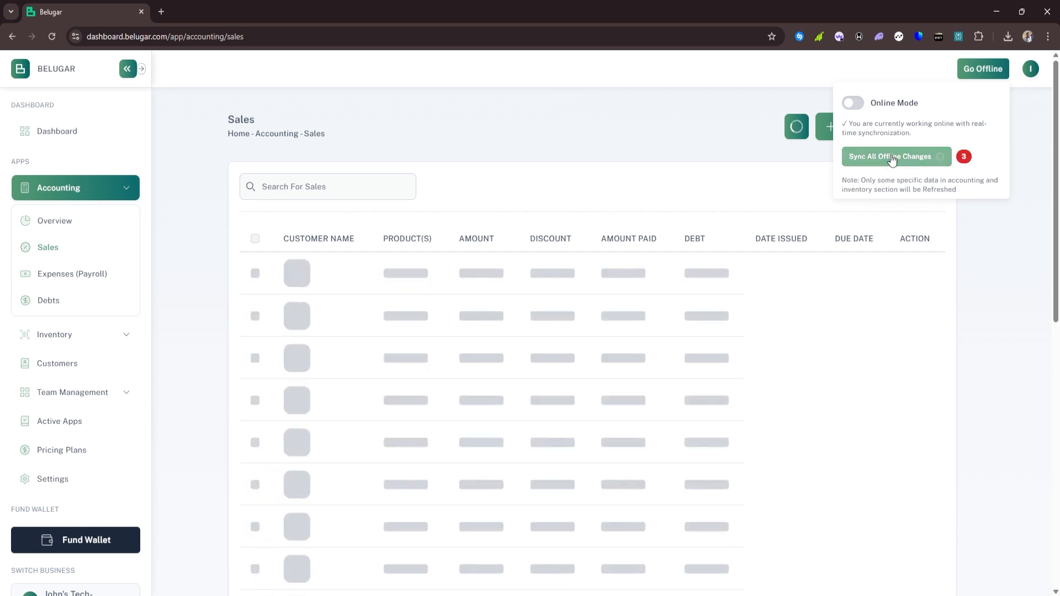
{"action": "left_click", "coordinate": [743, 179]}
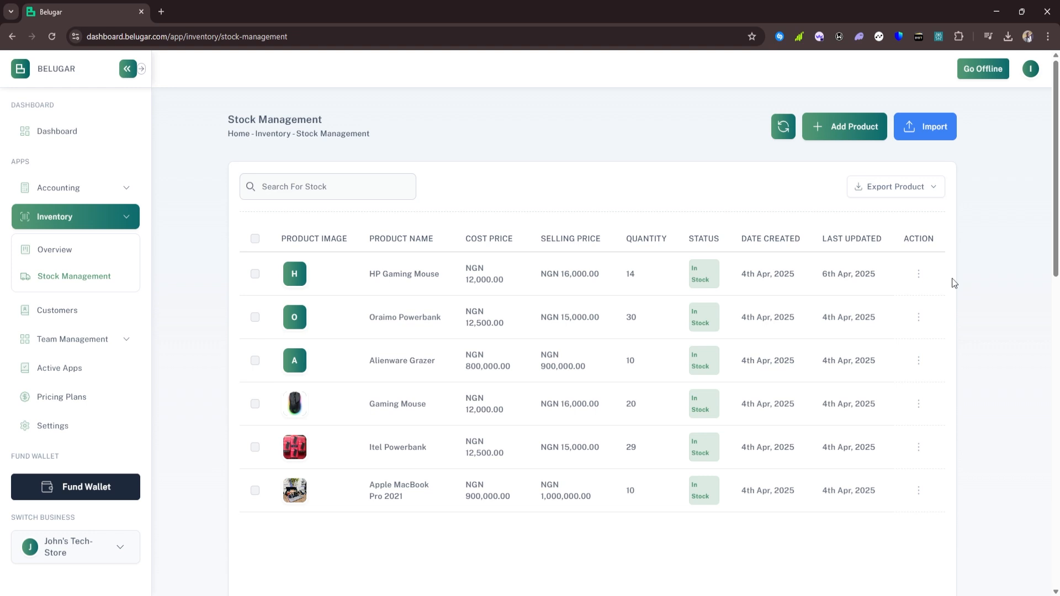
Edit the Gaming Mouse product, pick 12/06/2025 as its expiry date, and submit
{"action": "left_click", "coordinate": [920, 408]}
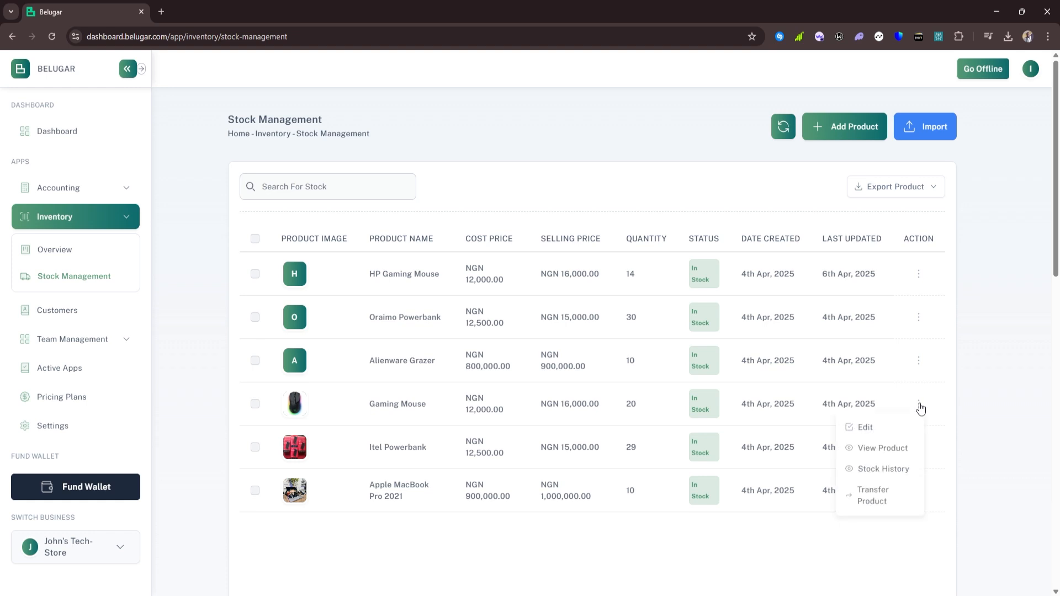
{"action": "left_click", "coordinate": [899, 433]}
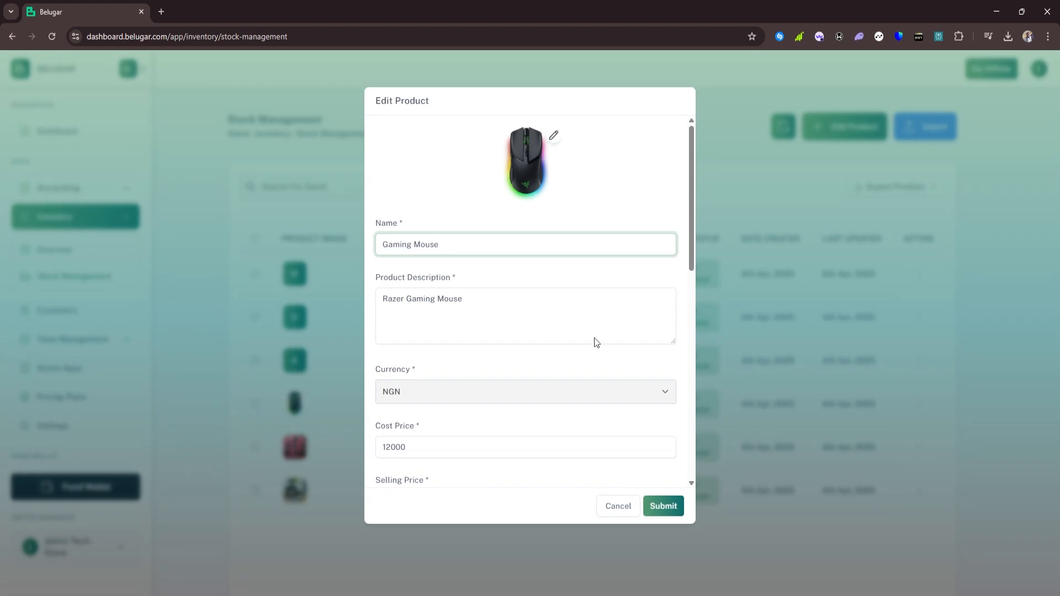
{"action": "scroll", "coordinate": [591, 337], "scroll_direction": "down", "scroll_amount": 10}
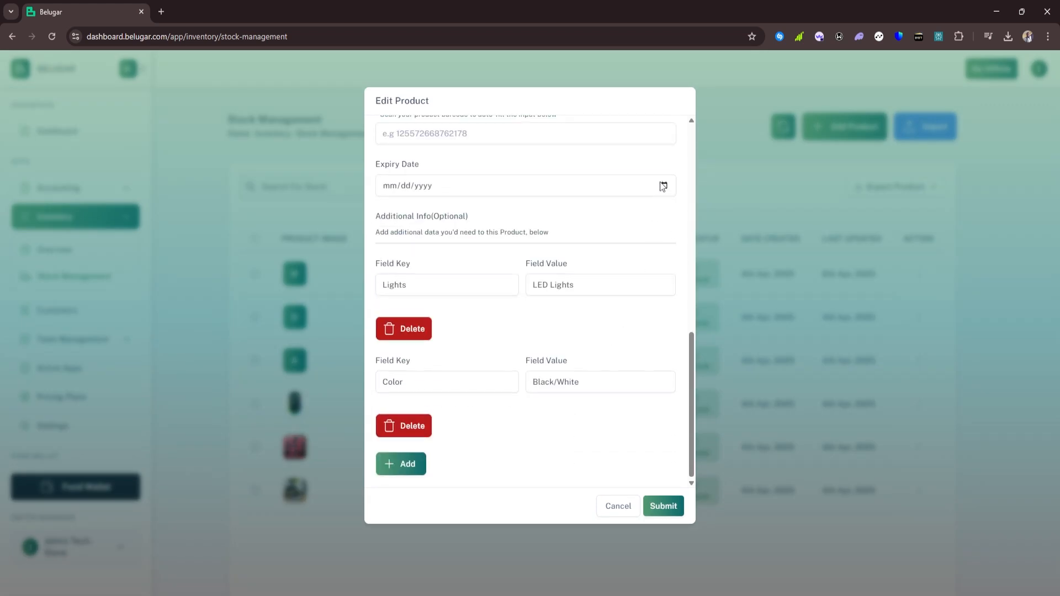
{"action": "left_click", "coordinate": [663, 186]}
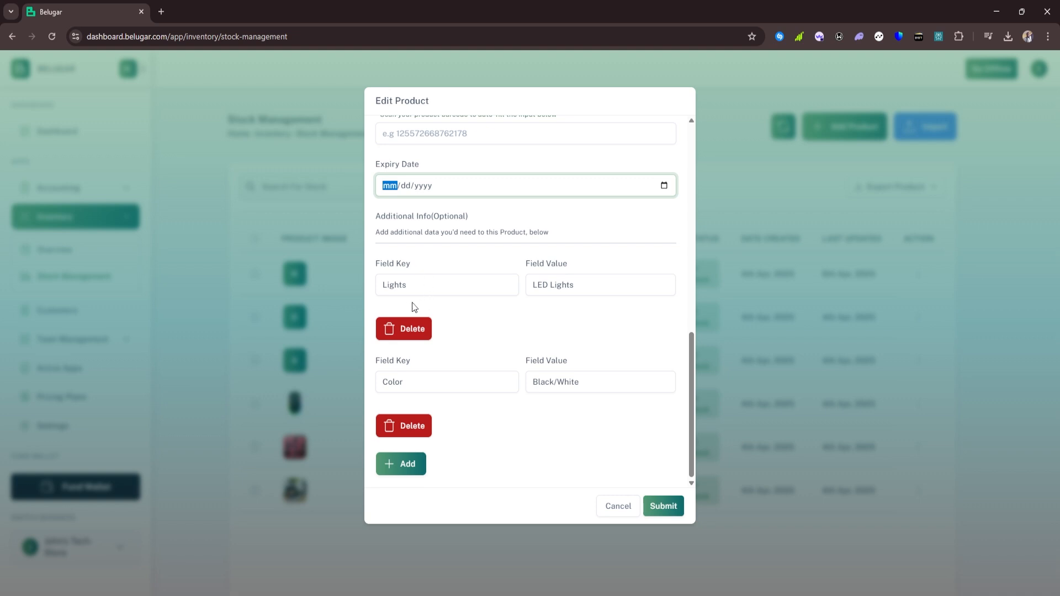
{"action": "left_click", "coordinate": [467, 284]}
{"action": "left_click", "coordinate": [594, 228]}
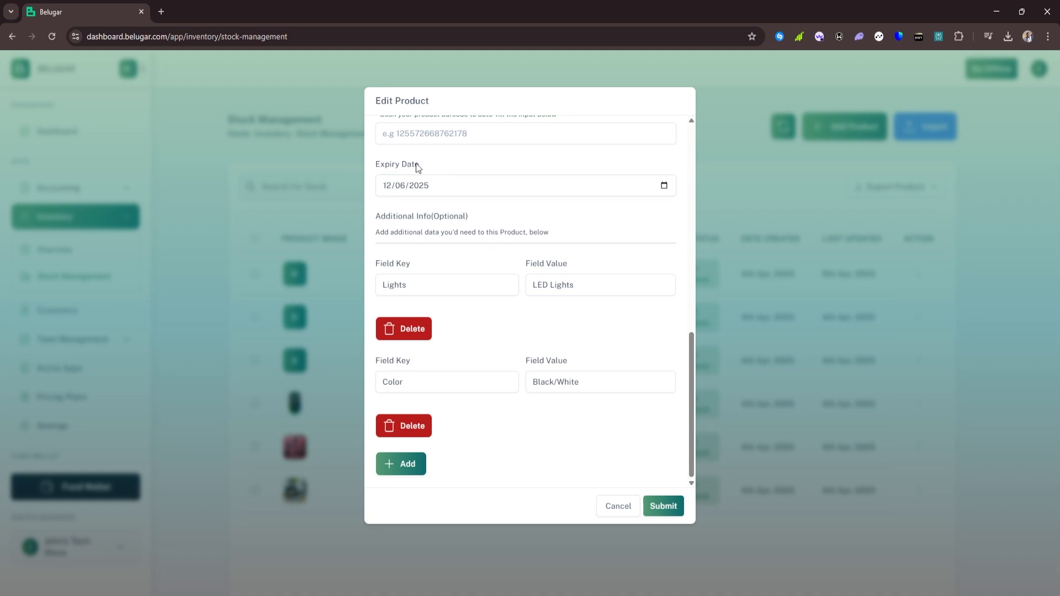
{"action": "scroll", "coordinate": [418, 167], "scroll_direction": "up", "scroll_amount": 2}
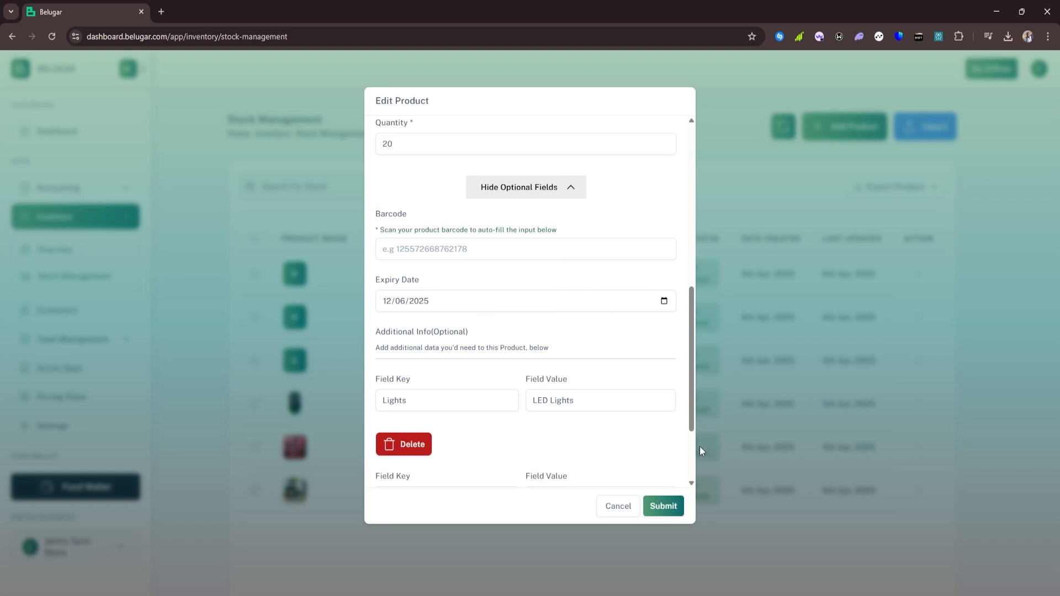
{"action": "left_click", "coordinate": [669, 505]}
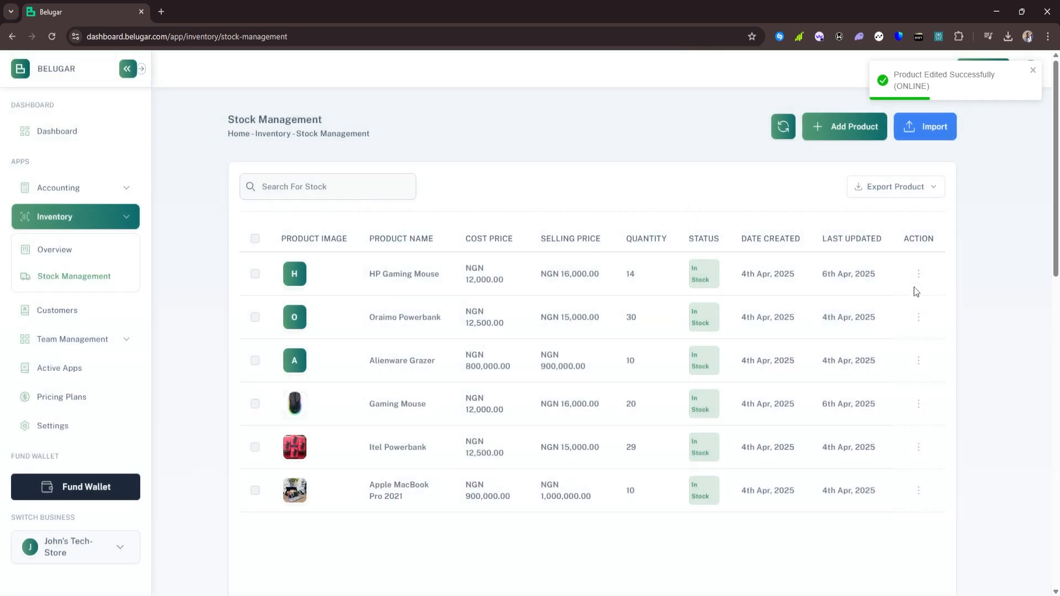